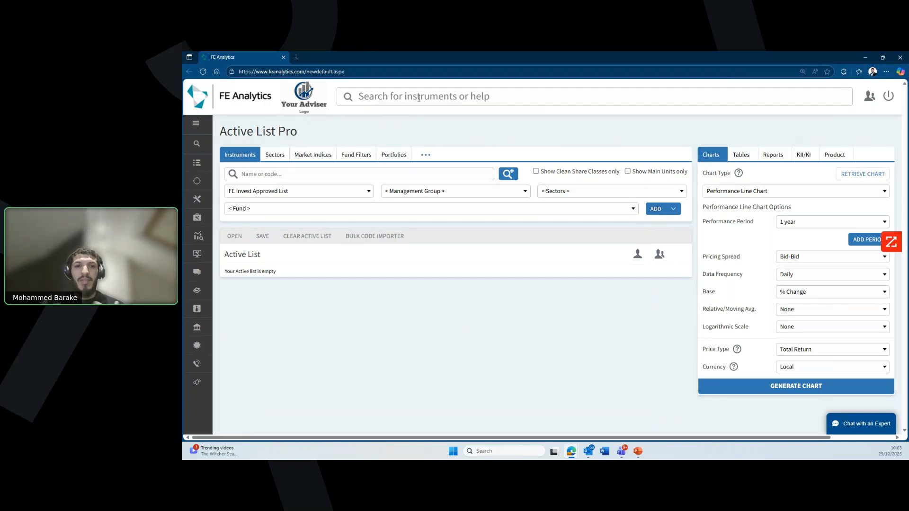
# Step: Search for PE12 and add Invesco UK Equity High Income (UK) Inc to the Active List
pyautogui.click(432, 97)
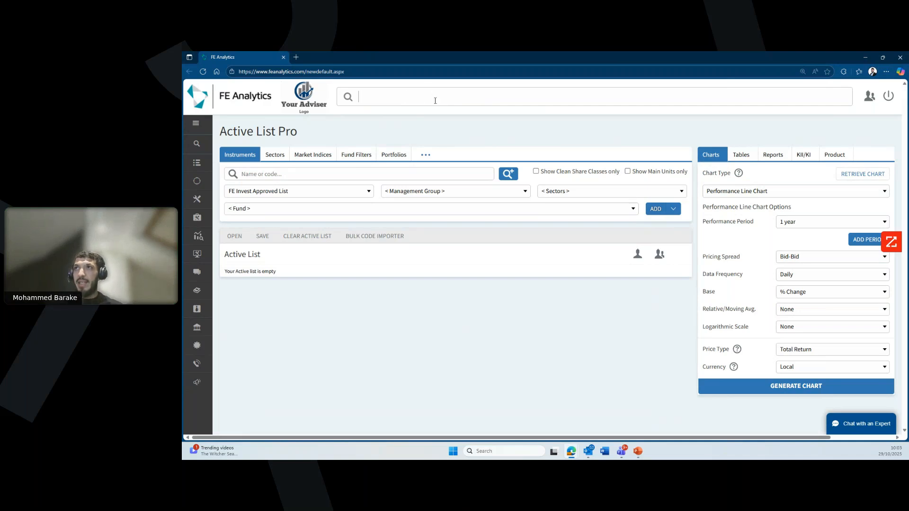
pyautogui.write('pe12')
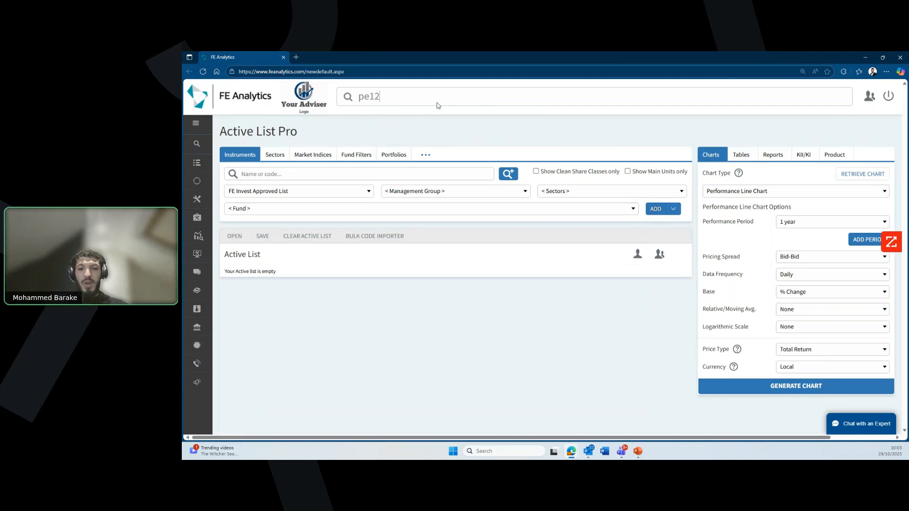
pyautogui.press('Return')
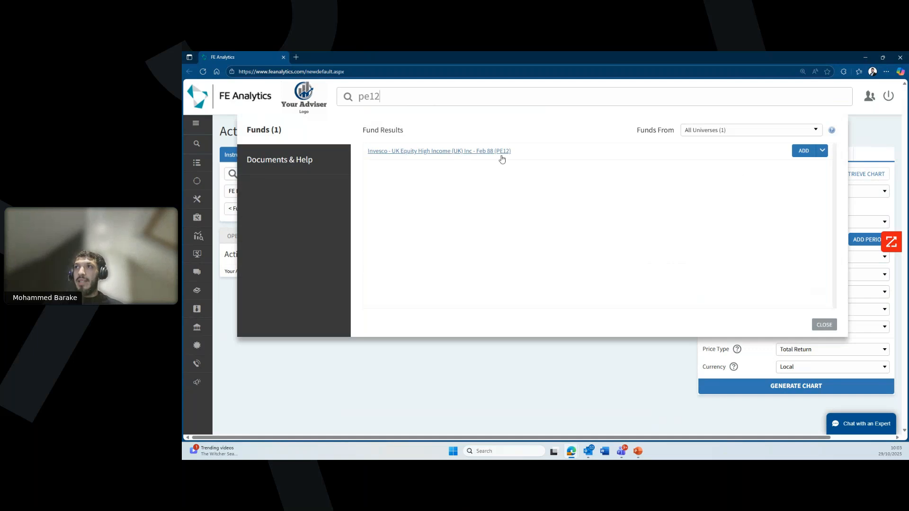
pyautogui.click(804, 151)
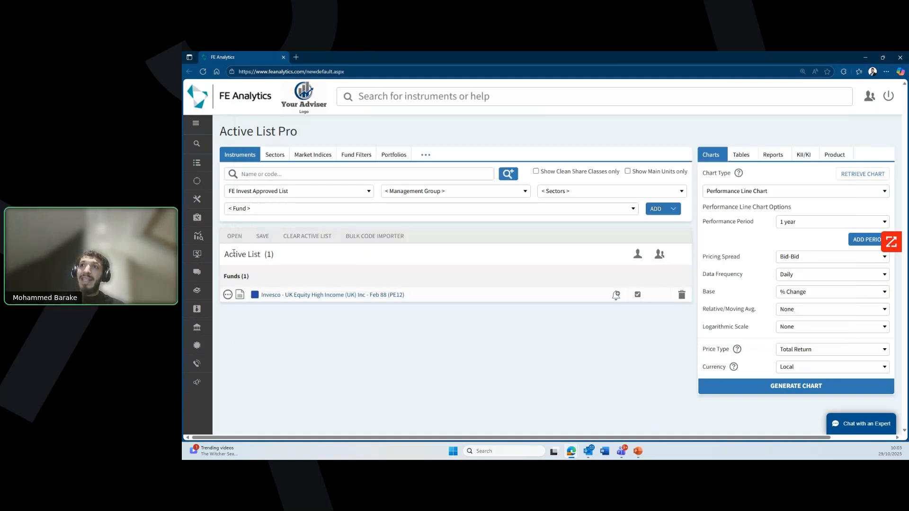
pyautogui.moveTo(226, 252); pyautogui.dragTo(284, 260)
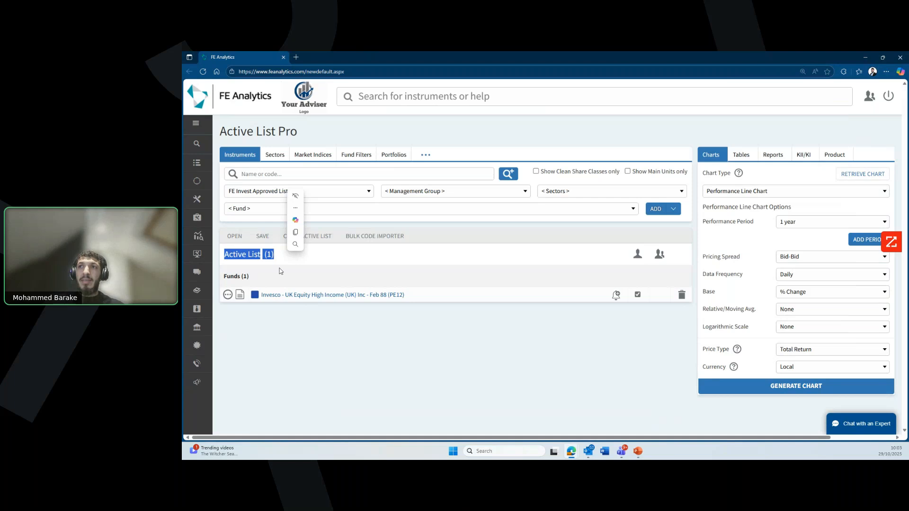
pyautogui.click(279, 268)
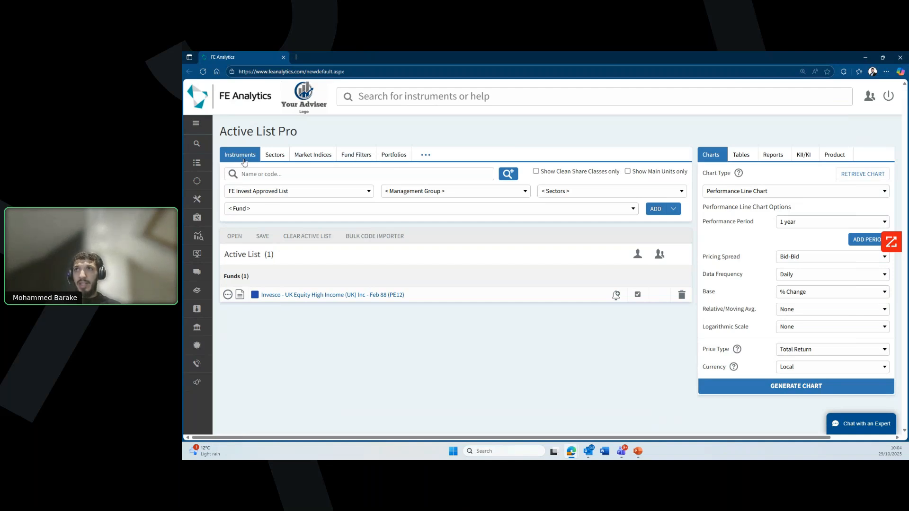
pyautogui.click(285, 194)
# Step: Filter funds to the Pension universe with Aviva Life & Pensions UK Ltd as management group
pyautogui.scroll(-3, 298, 322)
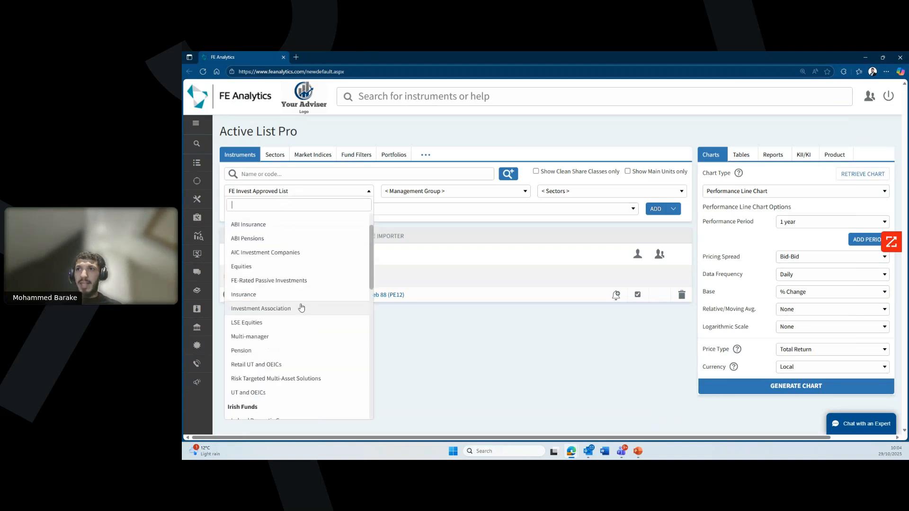
pyautogui.scroll(2, 290, 284)
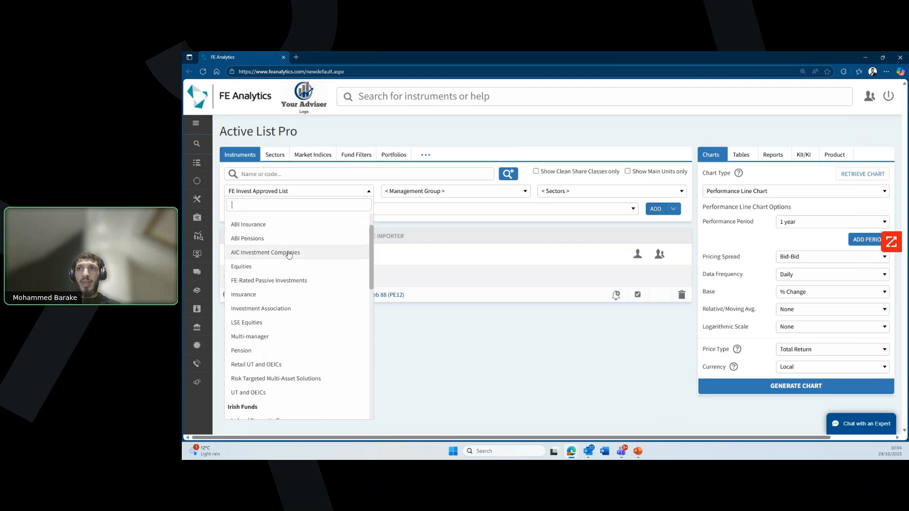
pyautogui.click(288, 355)
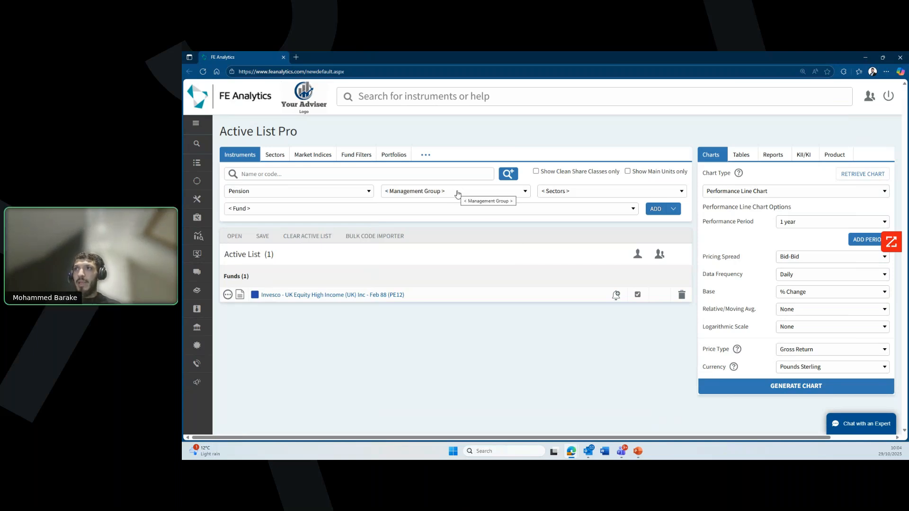
pyautogui.click(458, 194)
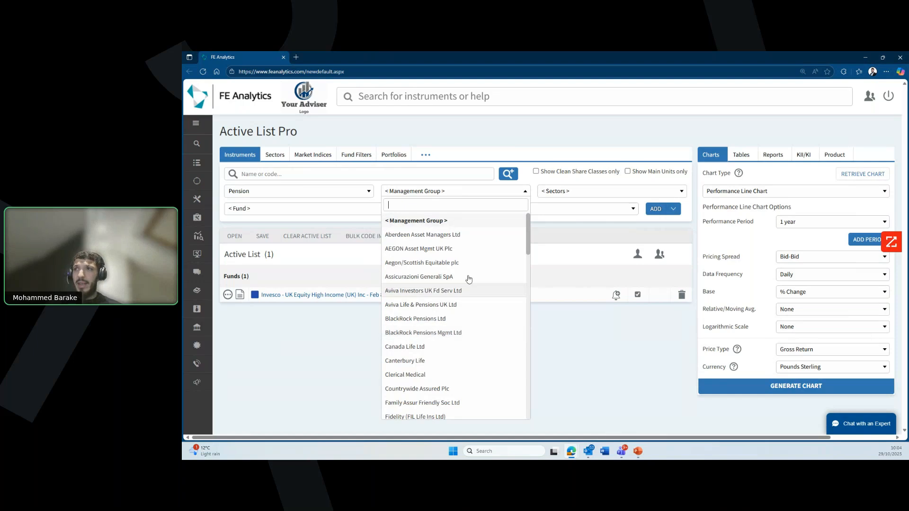
pyautogui.scroll(-1, 458, 323)
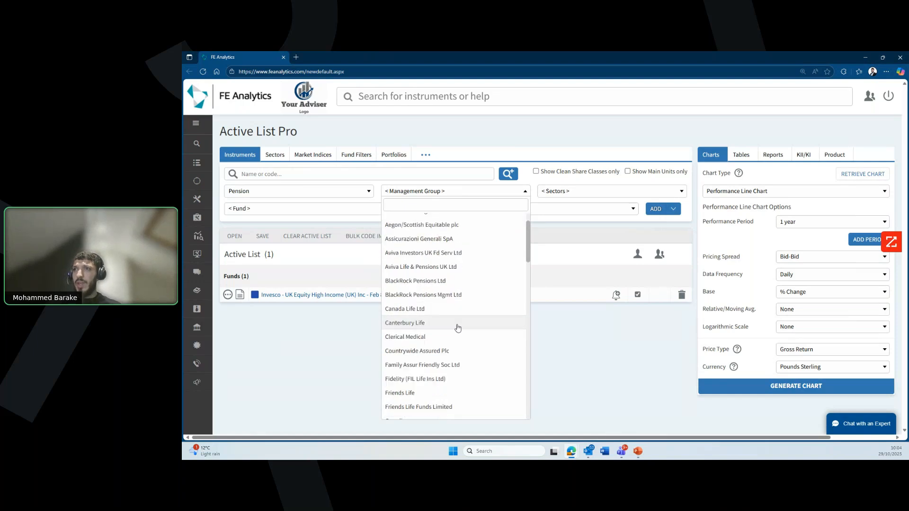
pyautogui.click(436, 268)
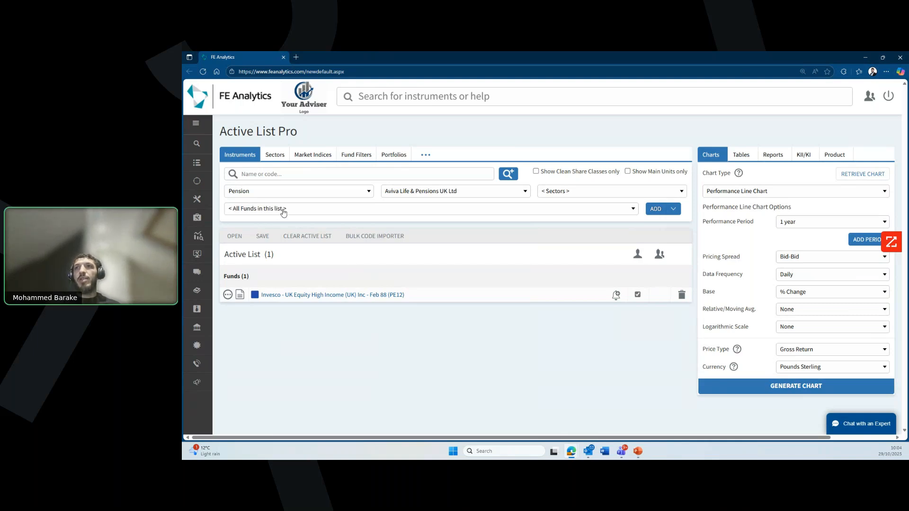
# Step: Add the Aviva Pen AXA Framlington American Growth Pn S14 fund to the Active List
pyautogui.click(282, 209)
pyautogui.scroll(-6, 331, 260)
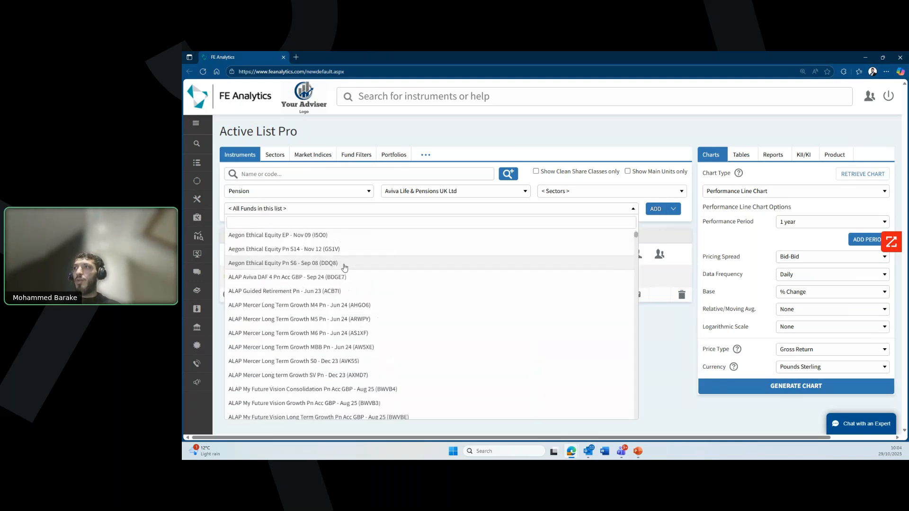
pyautogui.scroll(-8, 345, 272)
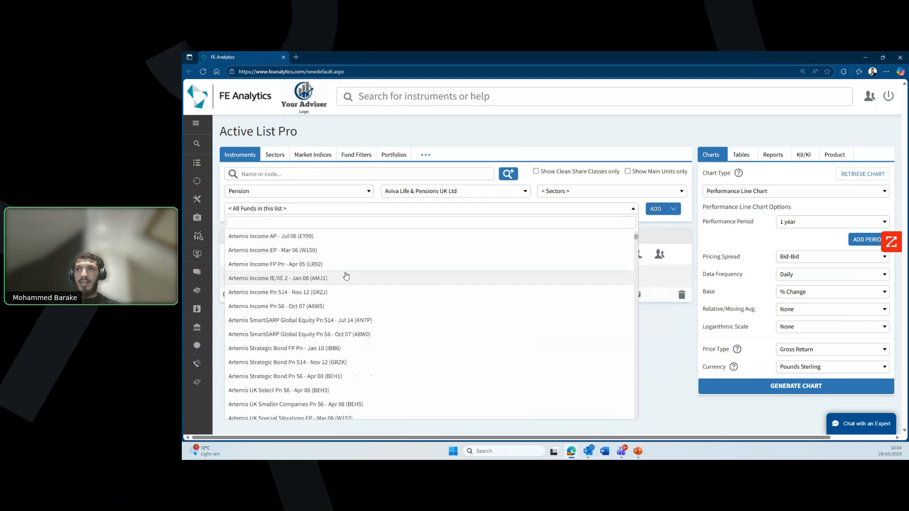
pyautogui.scroll(-15, 346, 276)
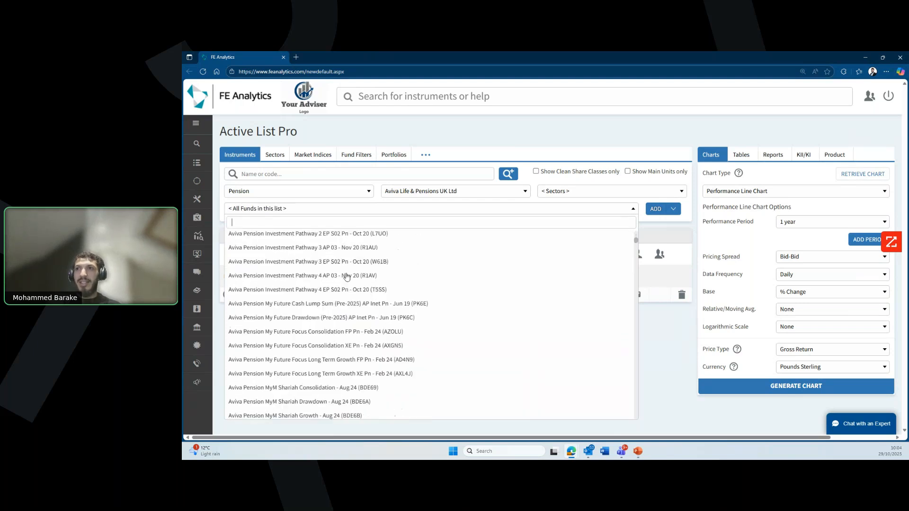
pyautogui.scroll(-15, 333, 291)
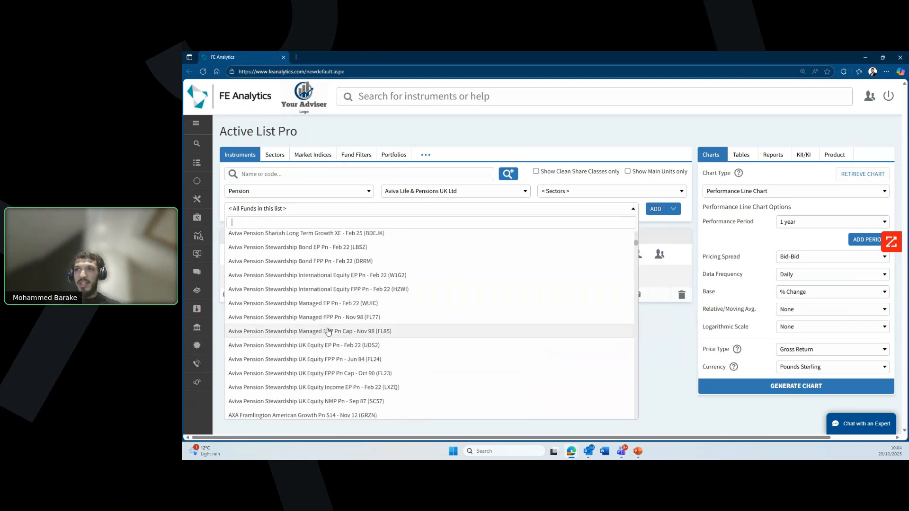
pyautogui.click(321, 304)
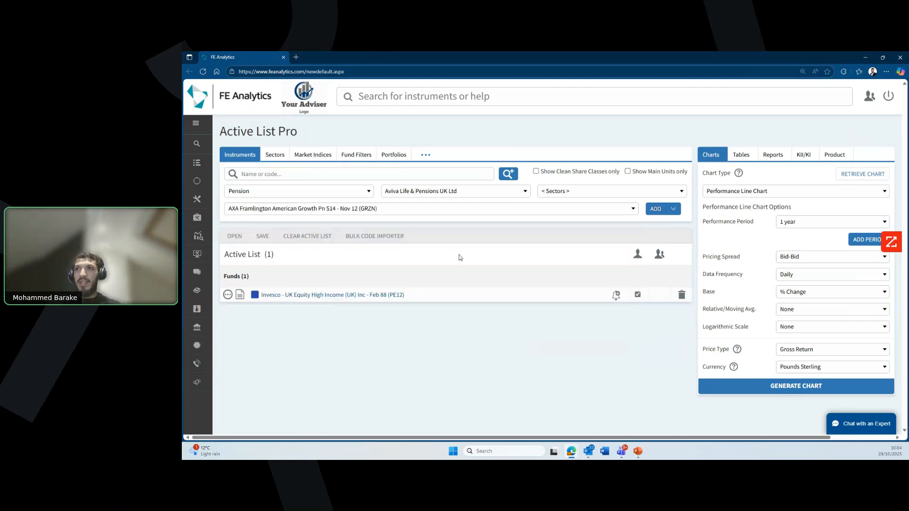
pyautogui.click(653, 209)
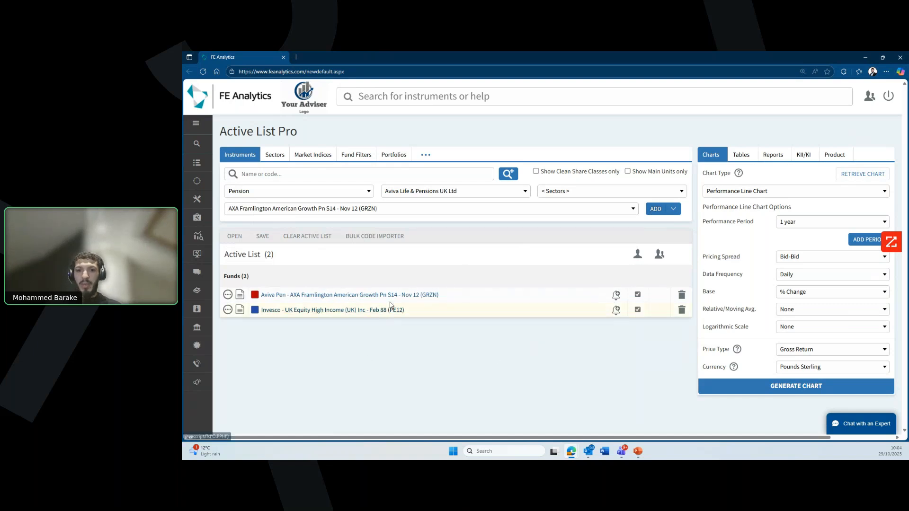
pyautogui.click(369, 241)
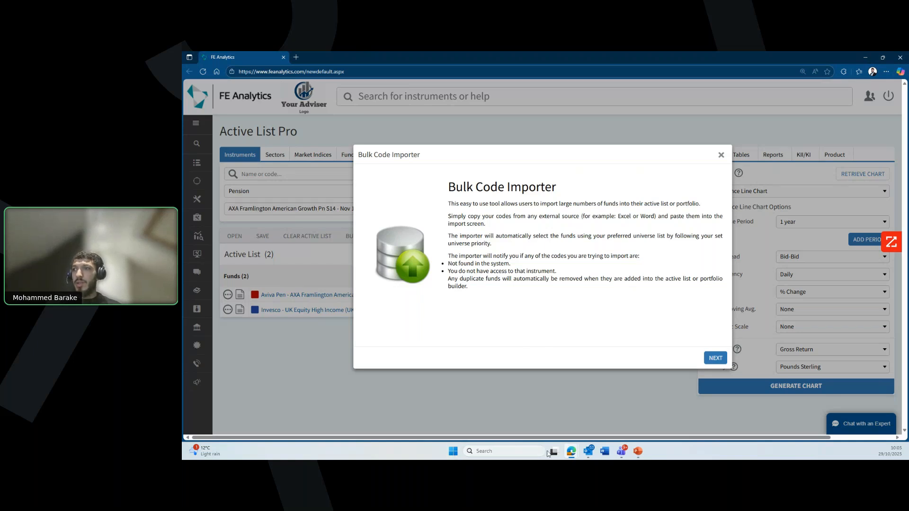
# Step: Copy all the fund codes from the codes text file in Notepad
pyautogui.click(453, 451)
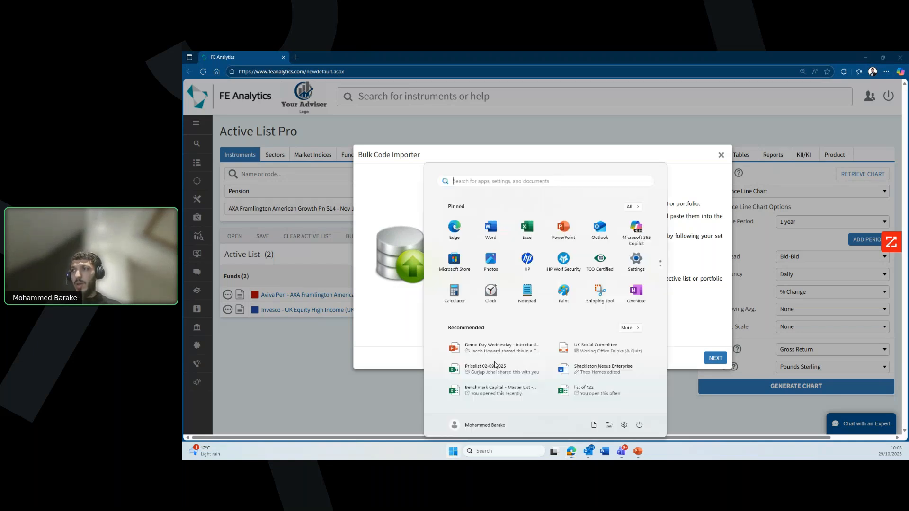
pyautogui.write('notes')
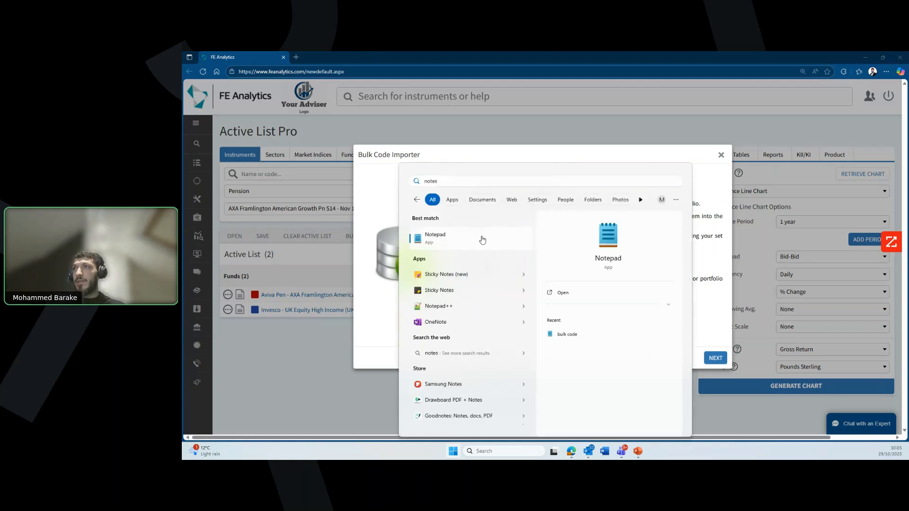
pyautogui.click(482, 239)
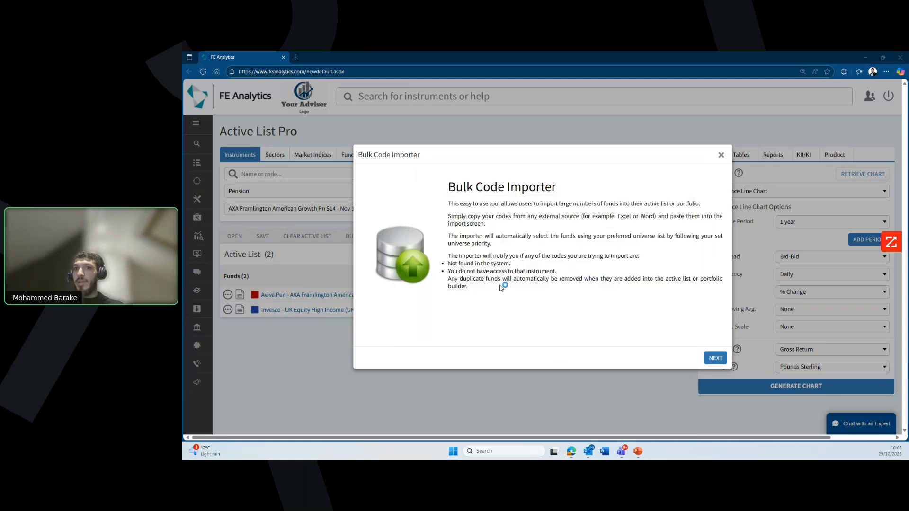
pyautogui.hotkey('ctrl', 'a')
pyautogui.rightClick(430, 187)
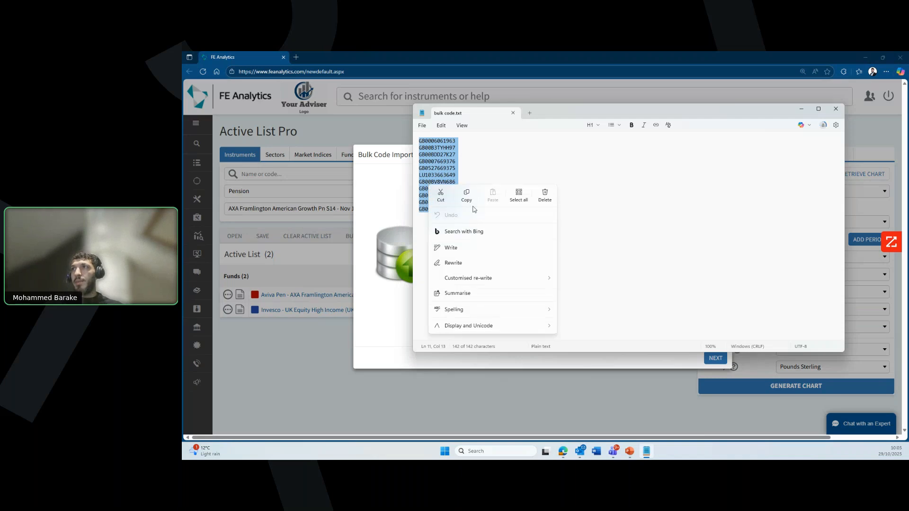
pyautogui.click(467, 195)
pyautogui.click(835, 108)
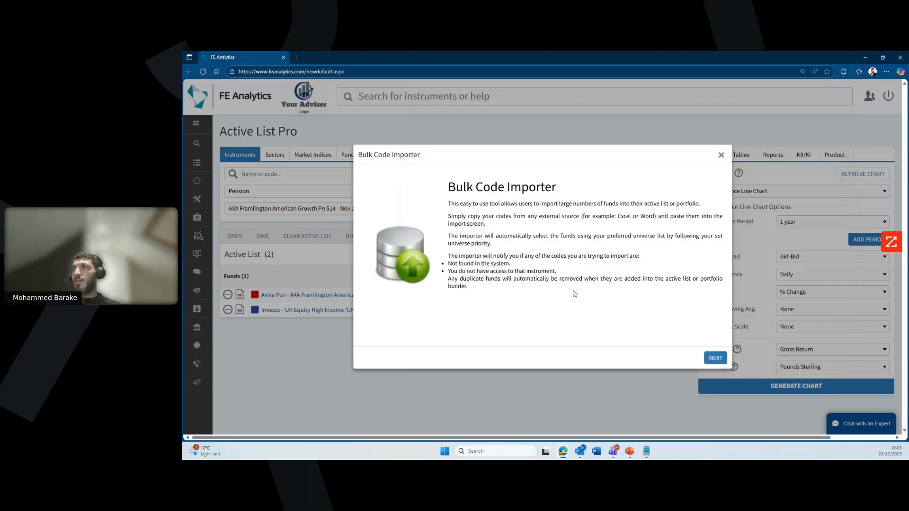
# Step: Paste the codes into the Bulk Code Importer and add the ten matched instruments
pyautogui.click(715, 358)
pyautogui.hotkey('ctrl', 'v')
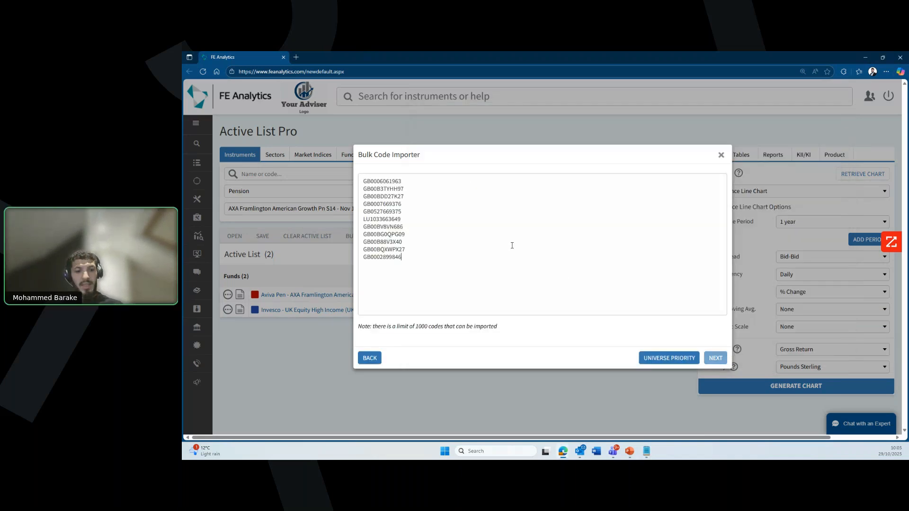
pyautogui.click(715, 358)
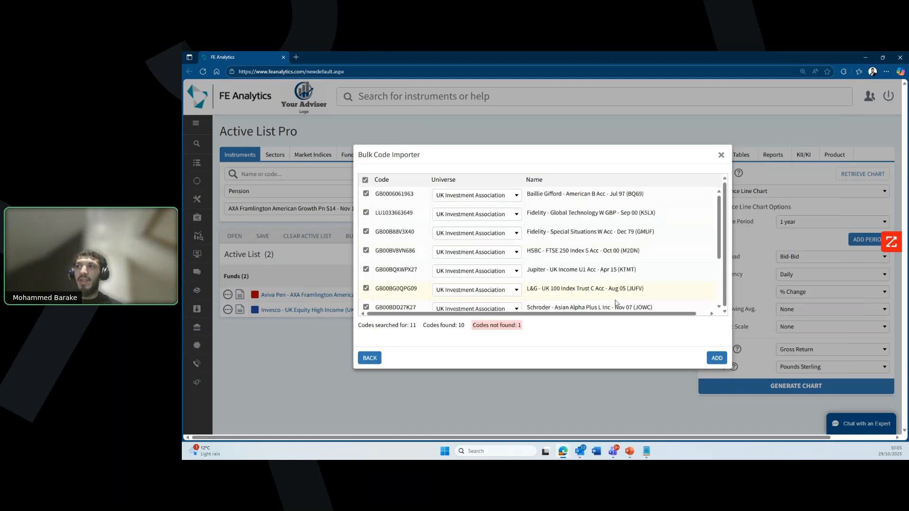
pyautogui.scroll(-2, 562, 217)
pyautogui.scroll(3, 564, 235)
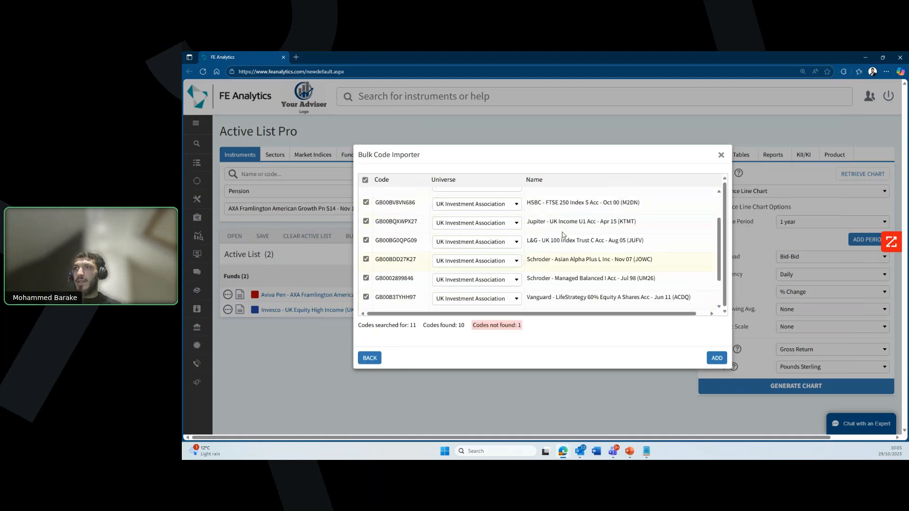
pyautogui.scroll(-3, 563, 235)
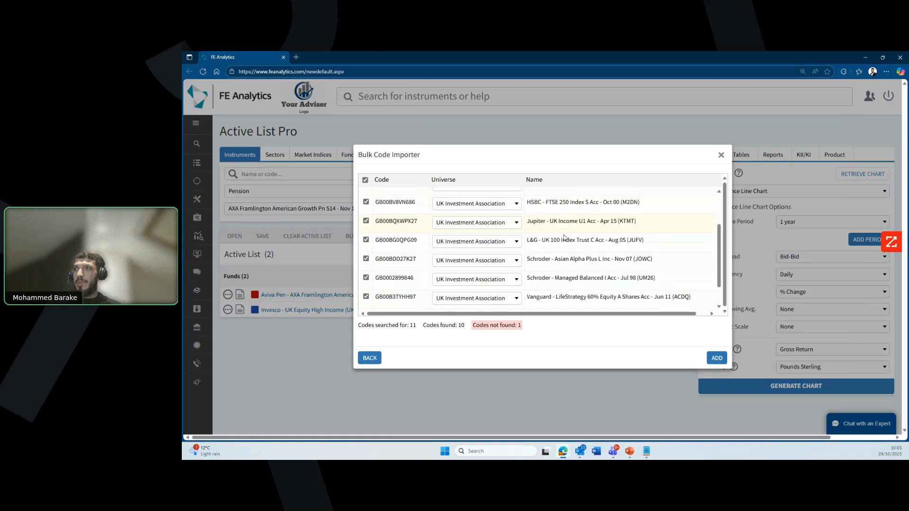
pyautogui.click(716, 358)
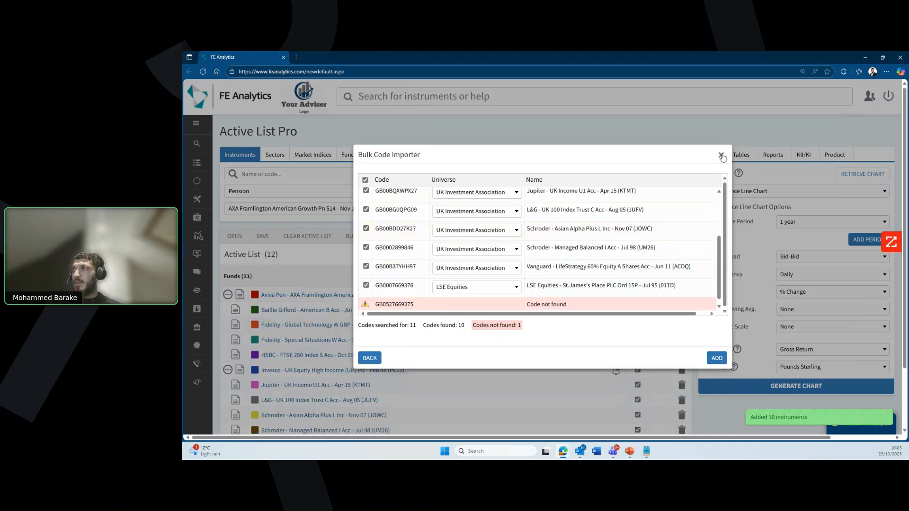
pyautogui.click(720, 155)
pyautogui.scroll(-2, 334, 239)
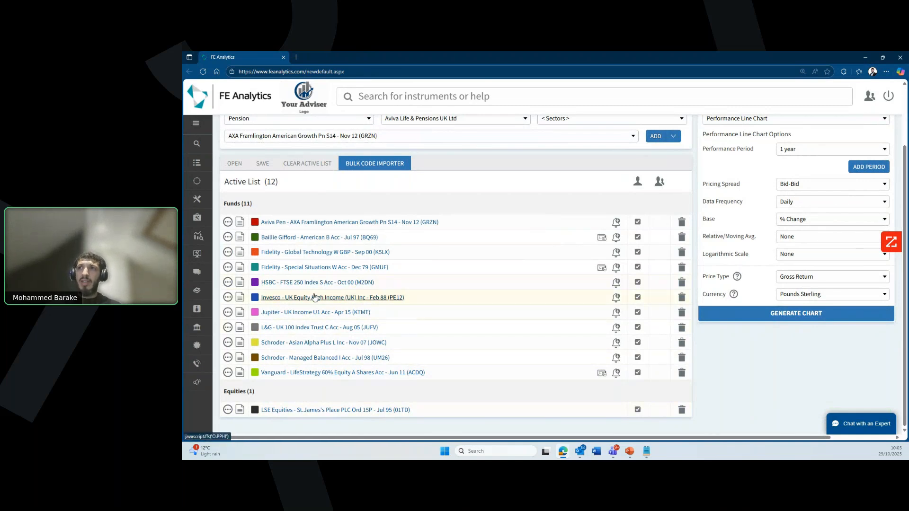
# Step: Open the Invesco UK Equity High Income factsheet full screen and scroll through its quick stats and objective
pyautogui.click(240, 299)
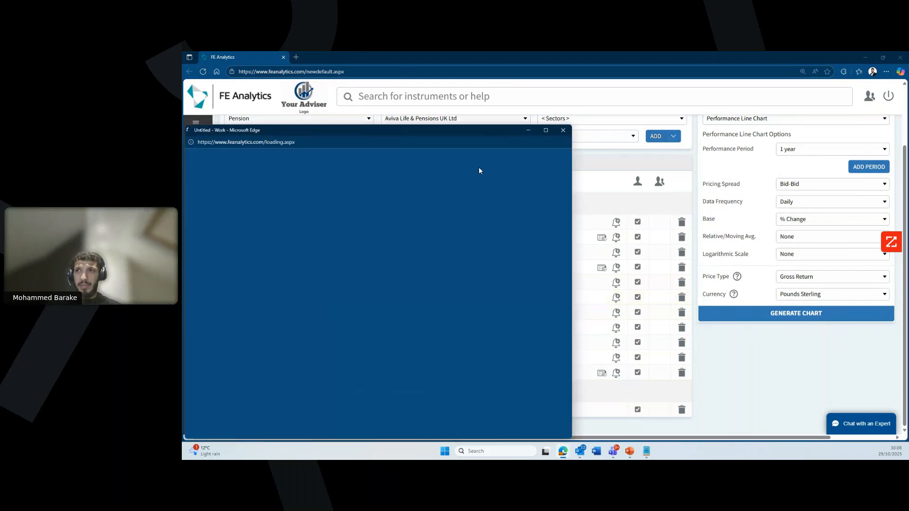
pyautogui.click(542, 132)
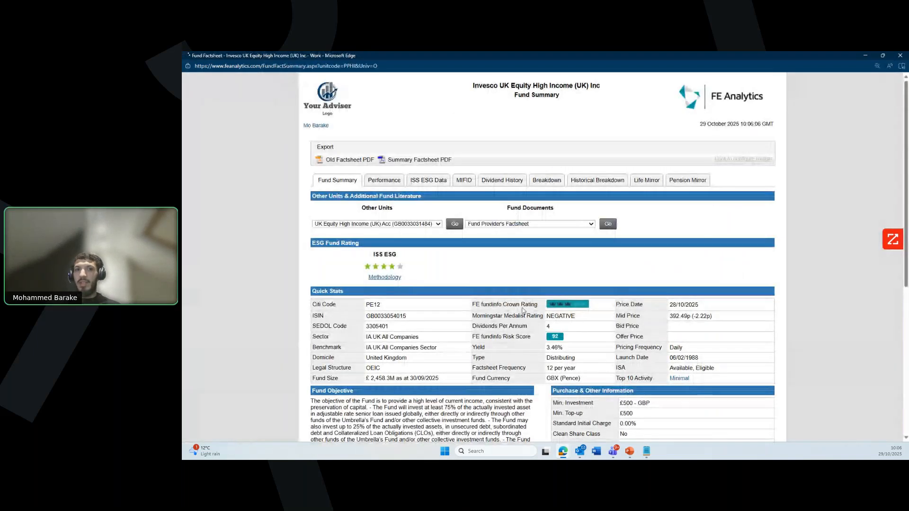
pyautogui.scroll(-1, 533, 315)
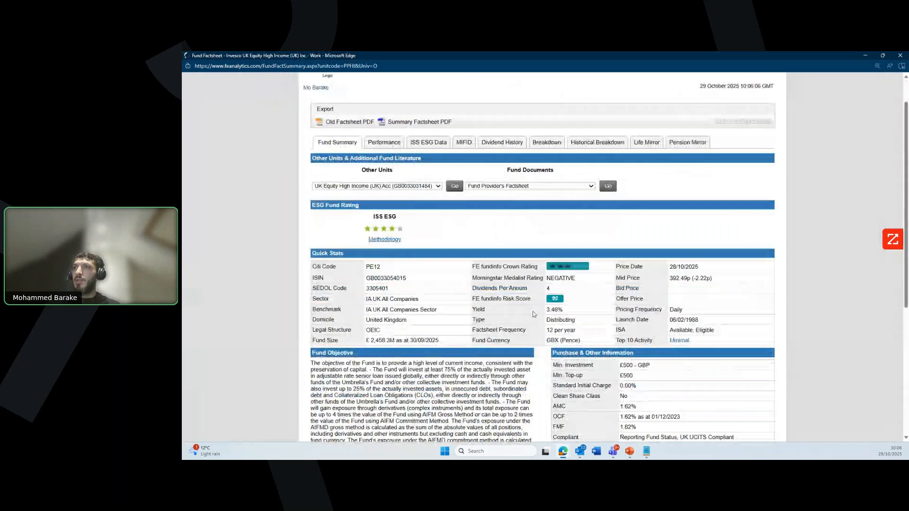
pyautogui.scroll(-2, 533, 314)
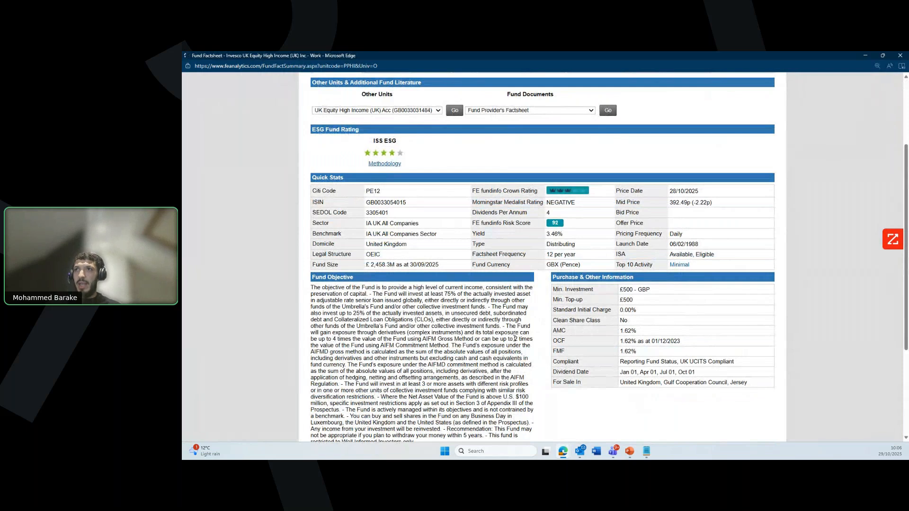
pyautogui.scroll(-3, 462, 375)
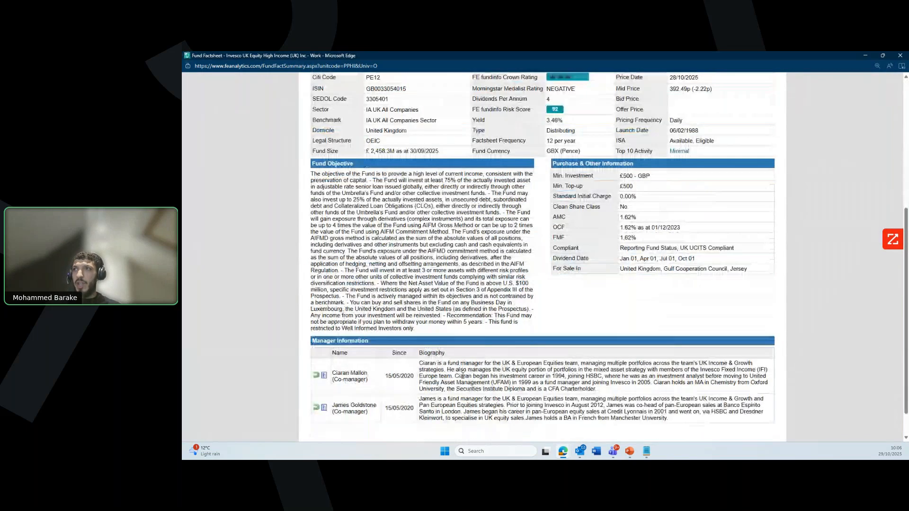
pyautogui.scroll(6, 462, 375)
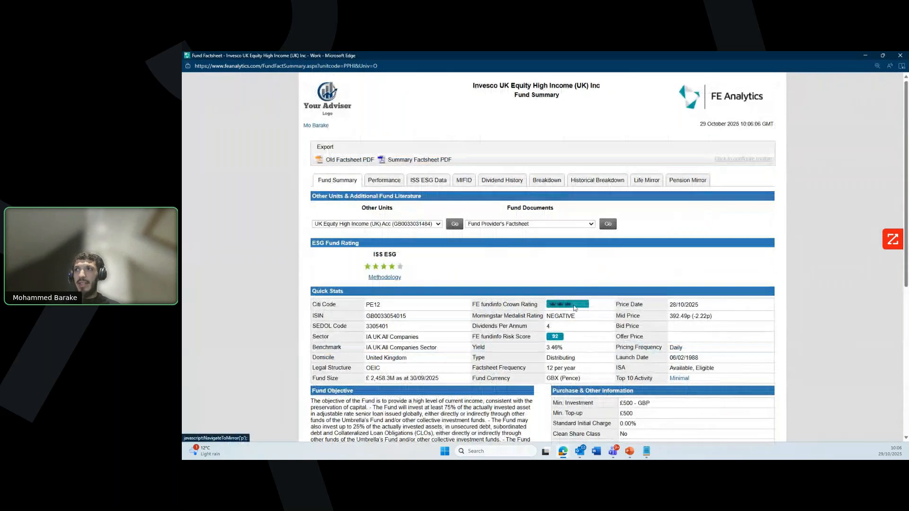
pyautogui.scroll(-1, 474, 297)
pyautogui.scroll(1, 399, 304)
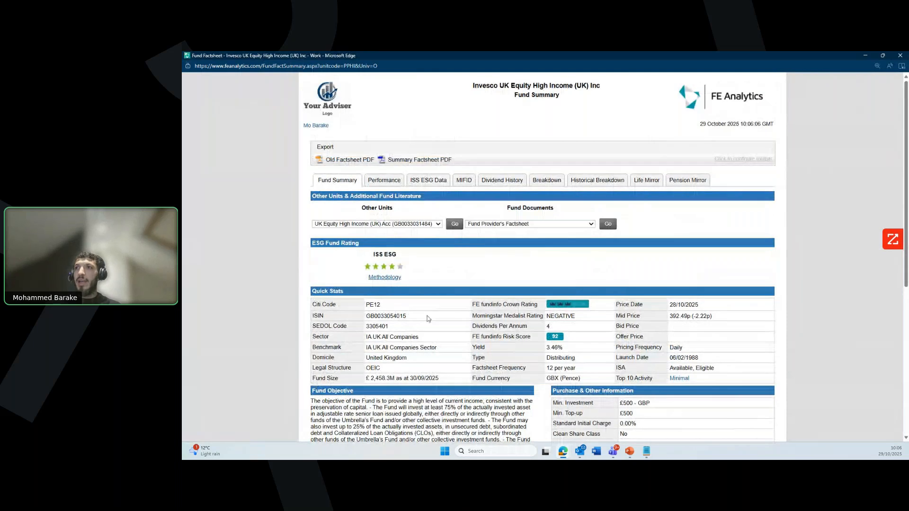
# Step: Open and scroll through the Invesco single-page Summary Factsheet PDF
pyautogui.click(411, 161)
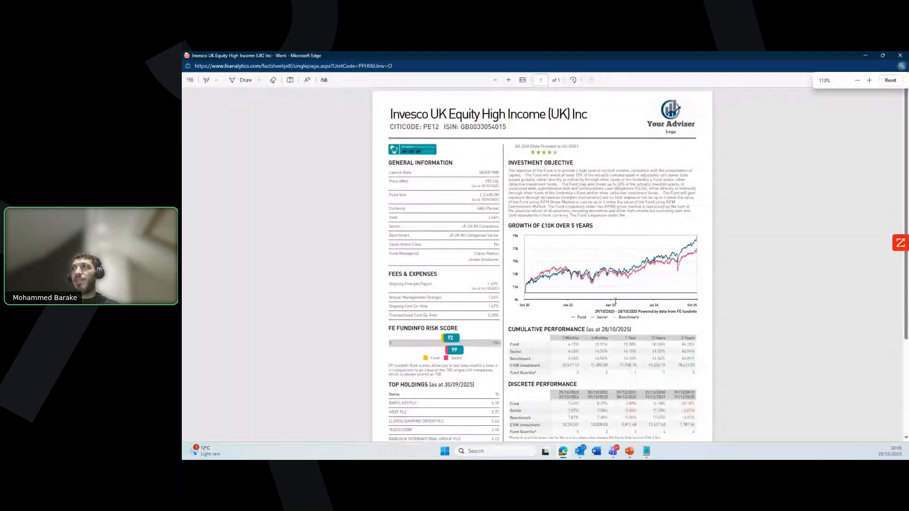
pyautogui.scroll(-3, 615, 302)
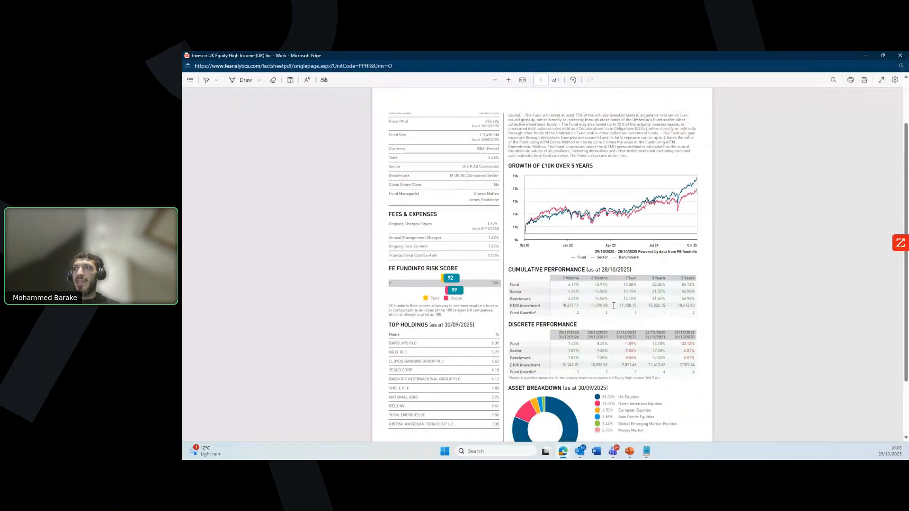
pyautogui.scroll(3, 615, 303)
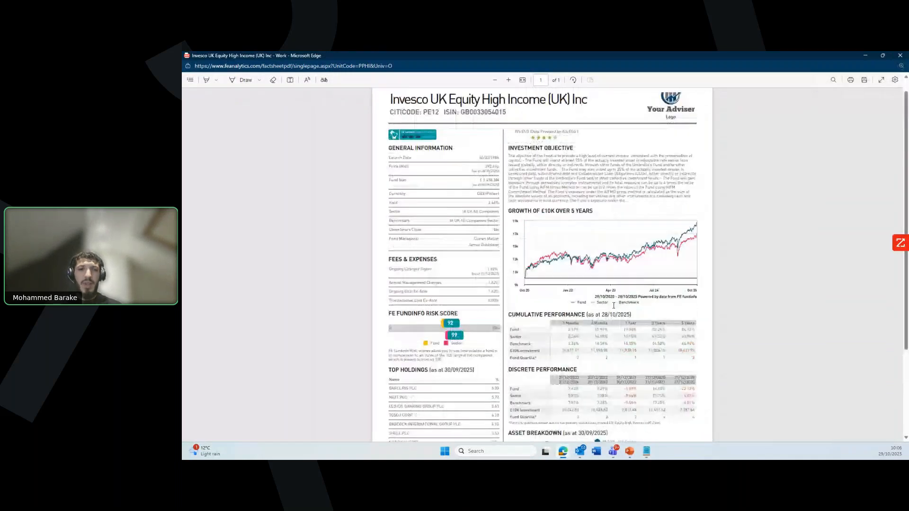
pyautogui.scroll(1, 613, 306)
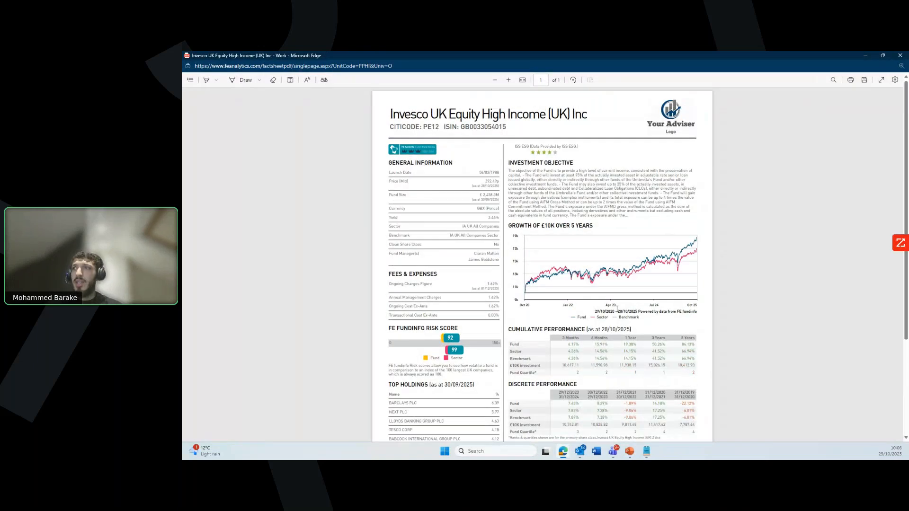
pyautogui.scroll(-2, 617, 308)
pyautogui.scroll(2, 616, 303)
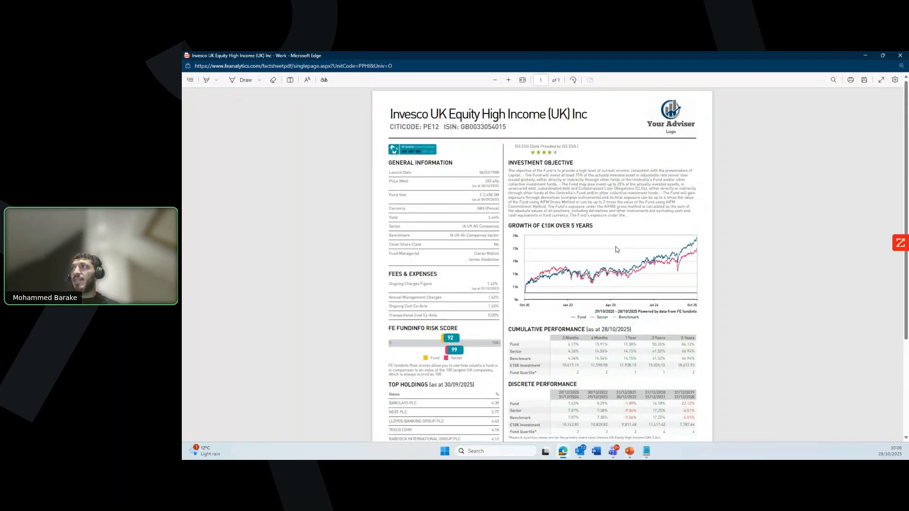
pyautogui.scroll(-2, 636, 221)
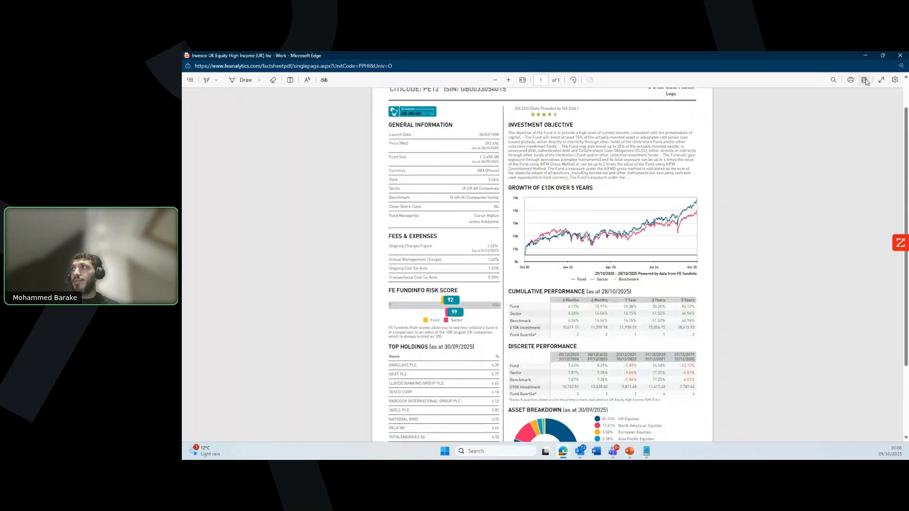
# Step: Close the PDF and Fund Summary windows to return to the 12-instrument Active List
pyautogui.click(899, 56)
pyautogui.click(899, 56)
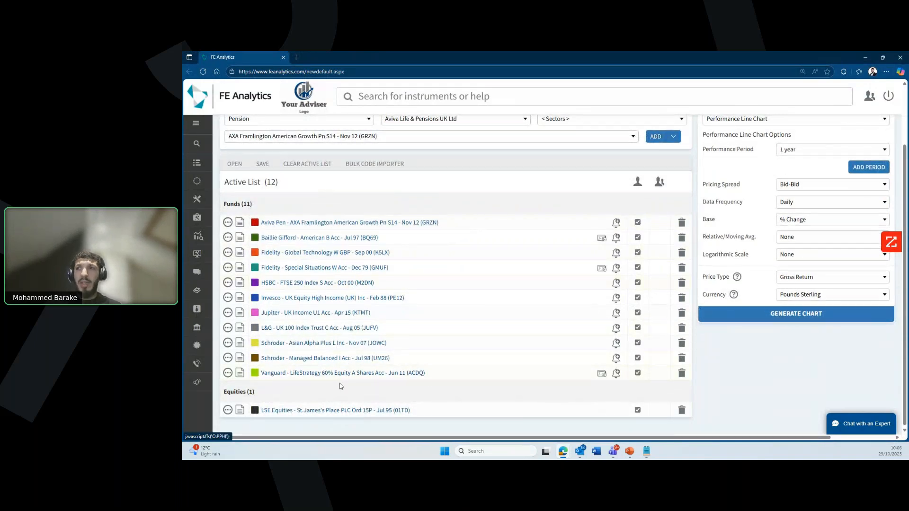
pyautogui.scroll(2, 364, 288)
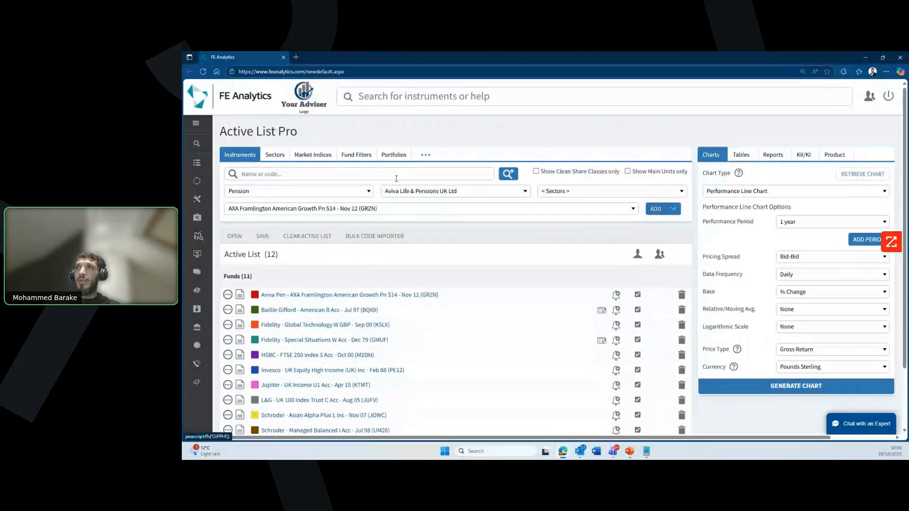
# Step: Start a new full-screen portfolio and import the 12 Active List instruments as holdings
pyautogui.click(394, 156)
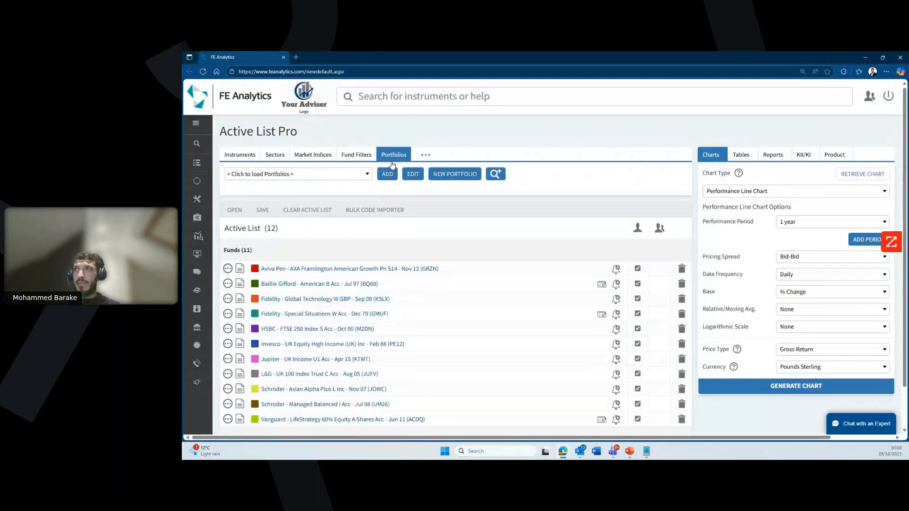
pyautogui.click(447, 175)
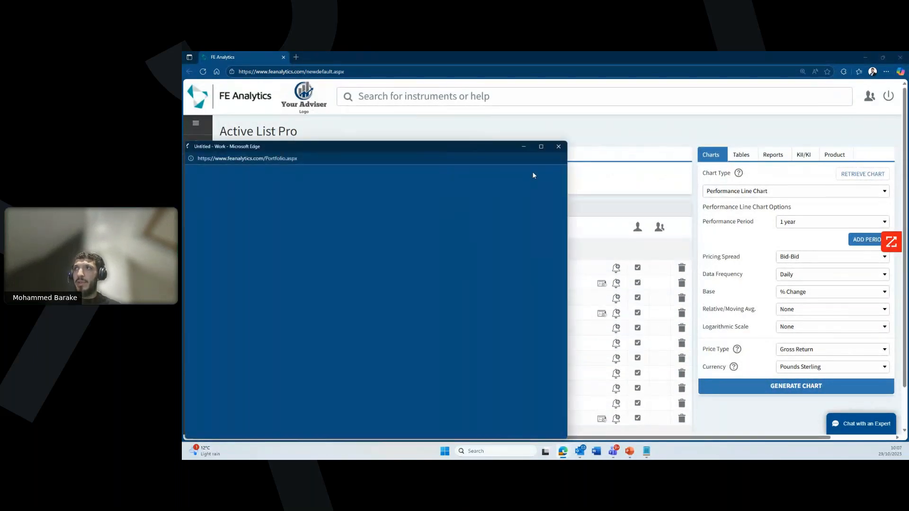
pyautogui.click(538, 147)
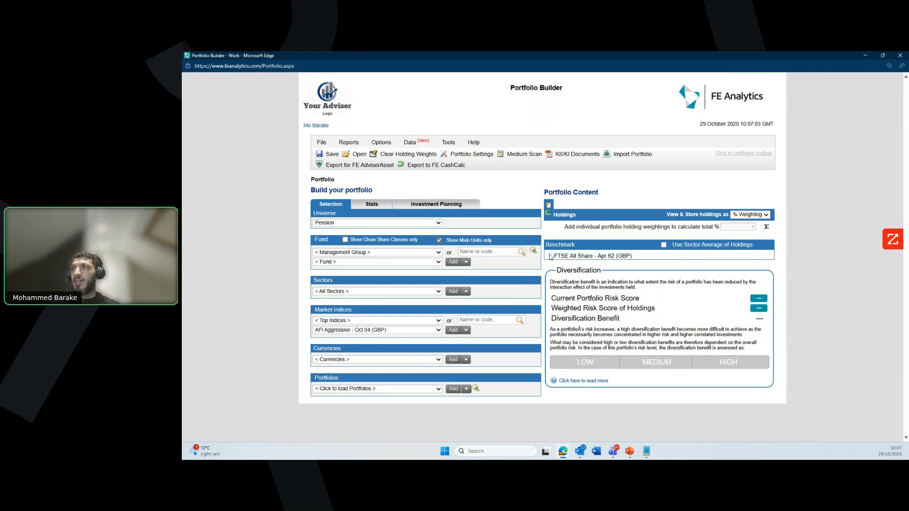
pyautogui.click(549, 214)
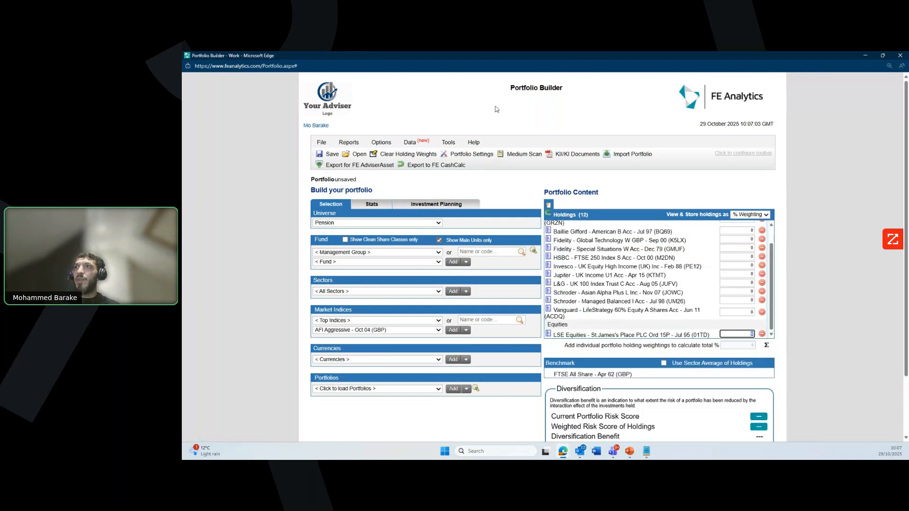
pyautogui.moveTo(461, 58); pyautogui.dragTo(603, 158)
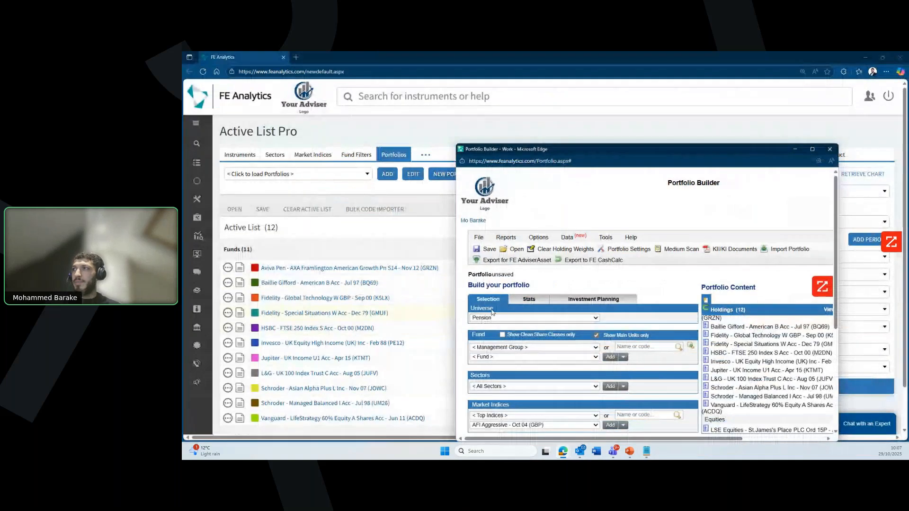
pyautogui.click(812, 149)
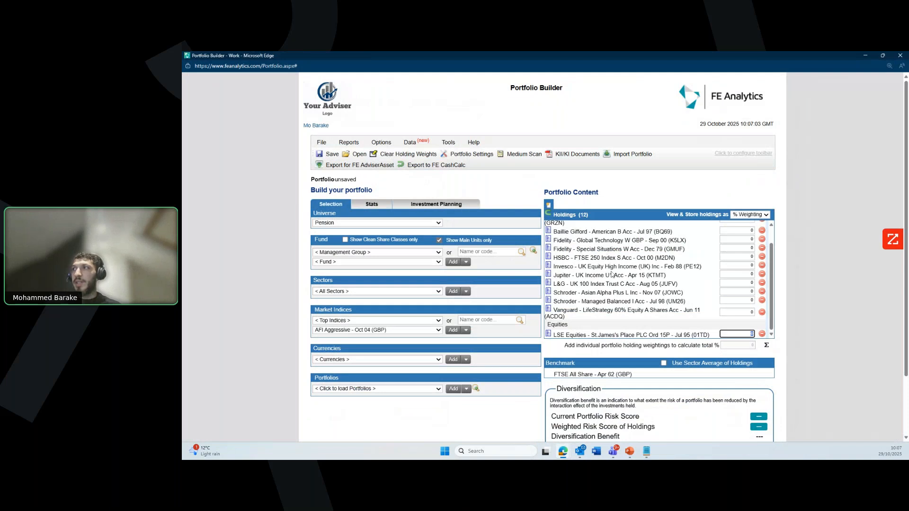
# Step: Keep holdings stored as % Weighting and spread the weightings evenly to total 100
pyautogui.moveTo(771, 285); pyautogui.dragTo(770, 221)
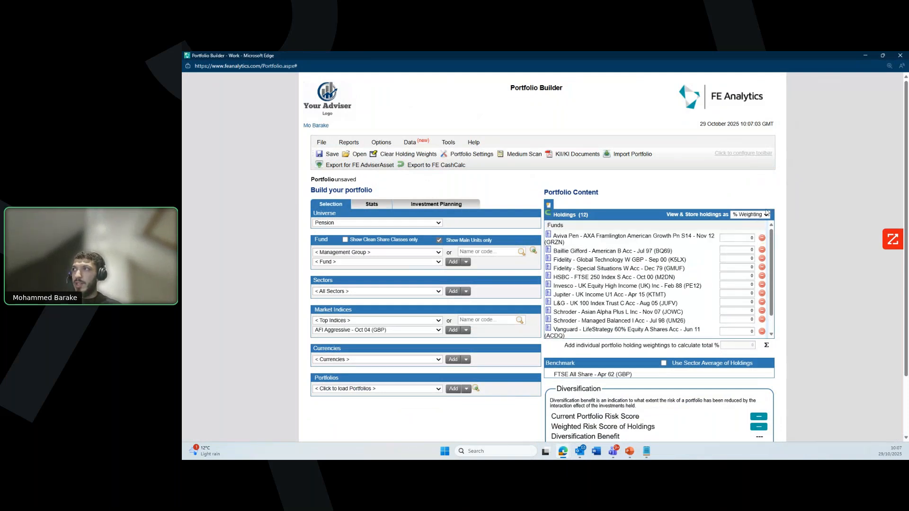
pyautogui.click(767, 212)
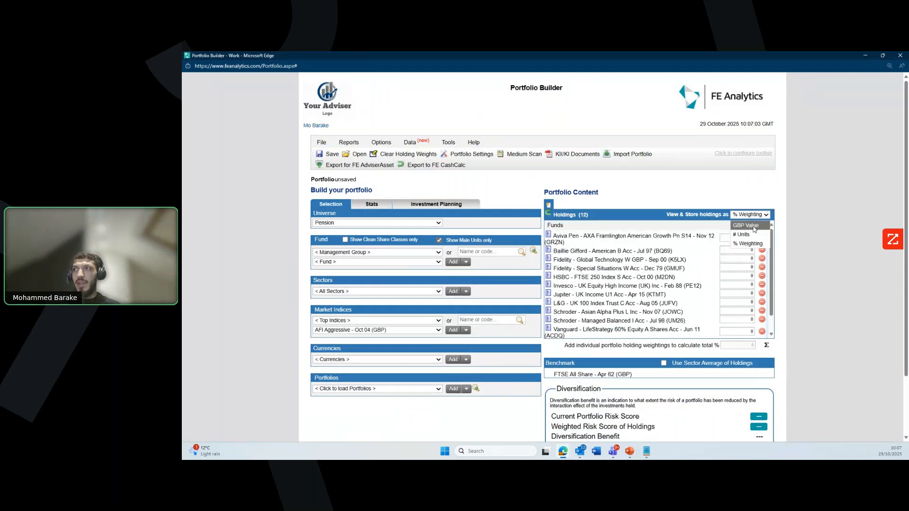
pyautogui.click(754, 216)
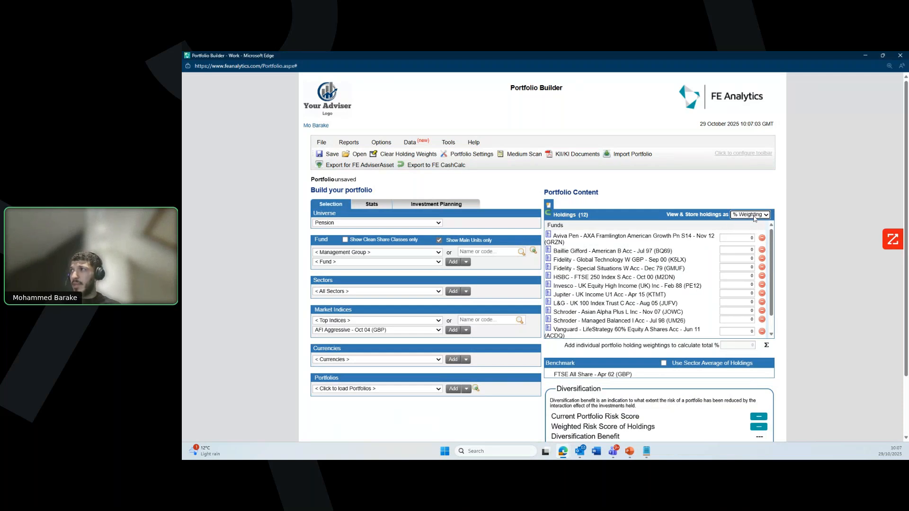
pyautogui.scroll(-1, 752, 283)
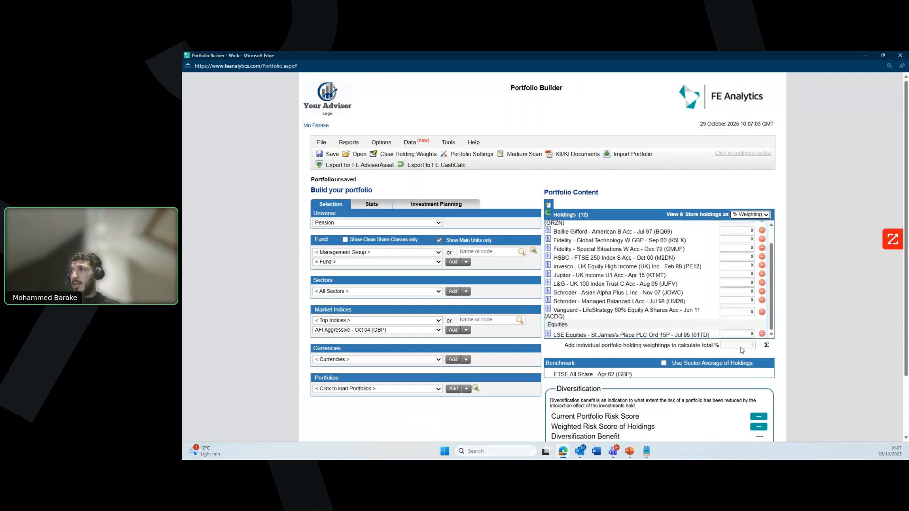
pyautogui.click(765, 346)
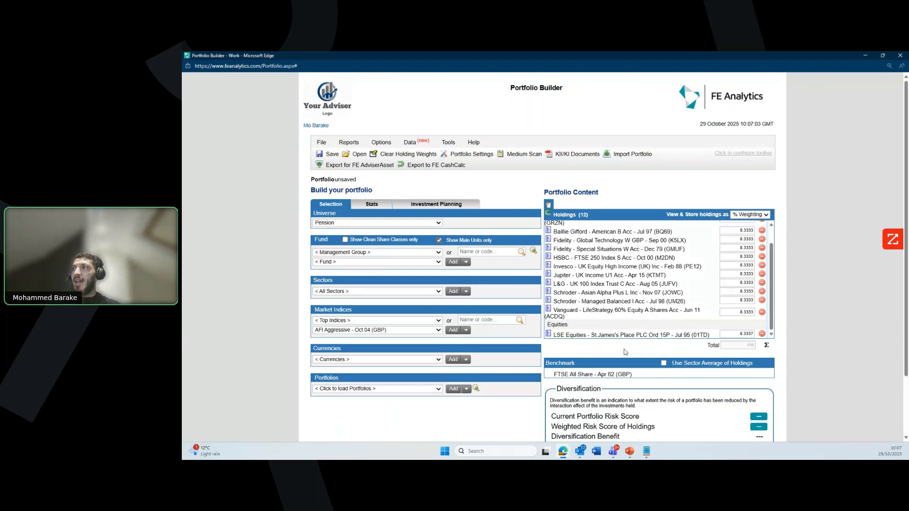
# Step: Replace the FTSE All Share benchmark with the PN Mixed Investment 40-85% Shares sector
pyautogui.scroll(-1, 625, 352)
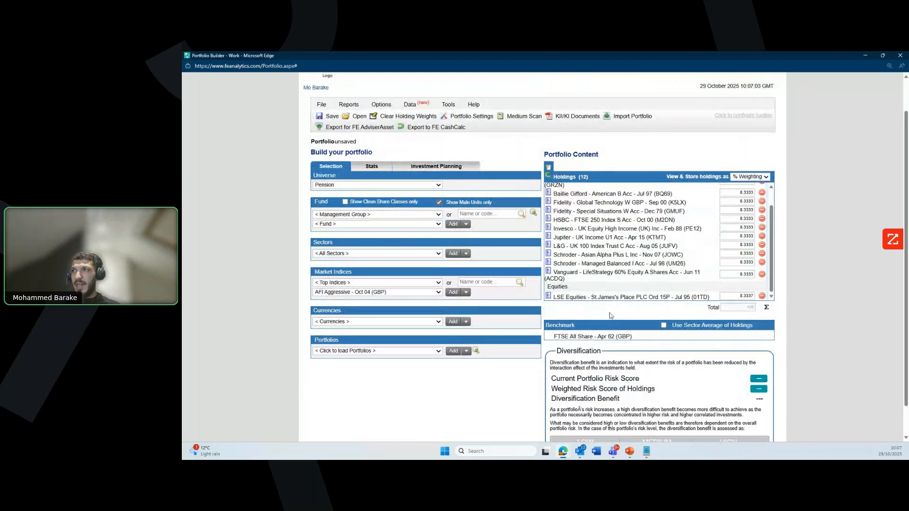
pyautogui.scroll(-1, 611, 315)
pyautogui.moveTo(554, 303); pyautogui.dragTo(631, 309)
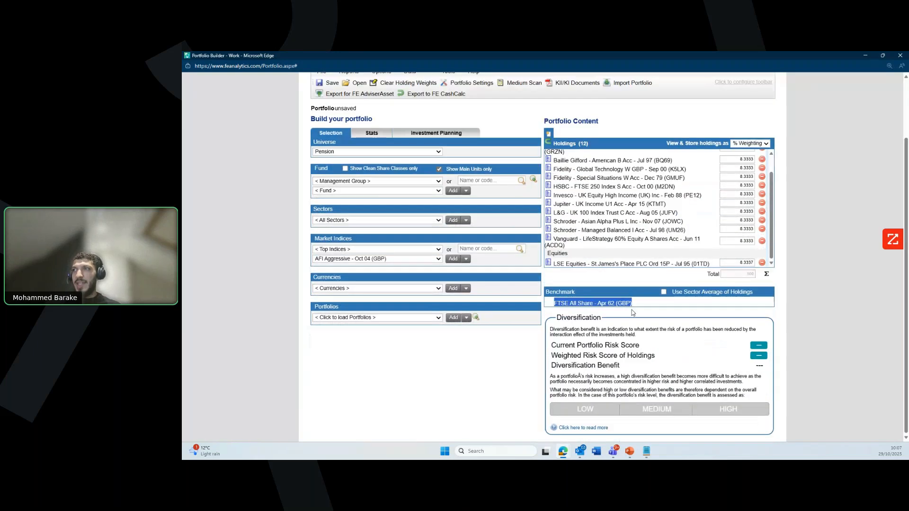
pyautogui.click(605, 318)
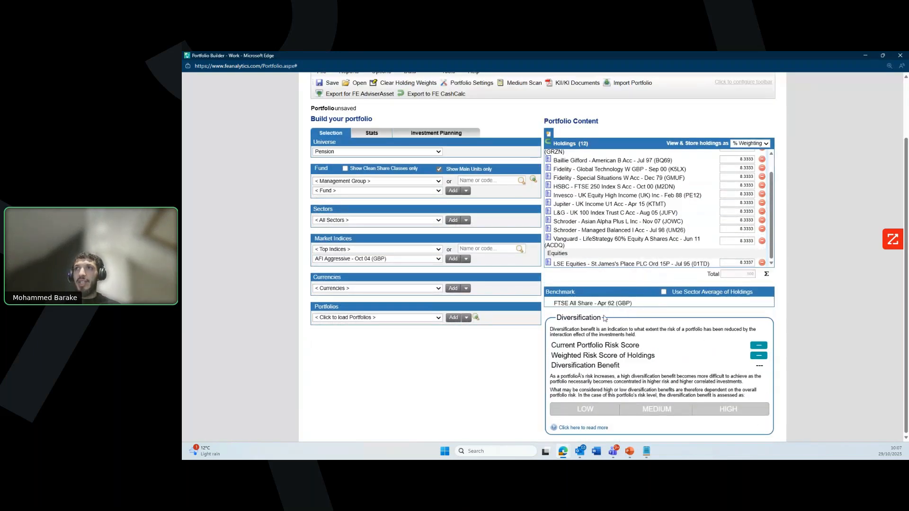
pyautogui.click(357, 221)
pyautogui.click(371, 384)
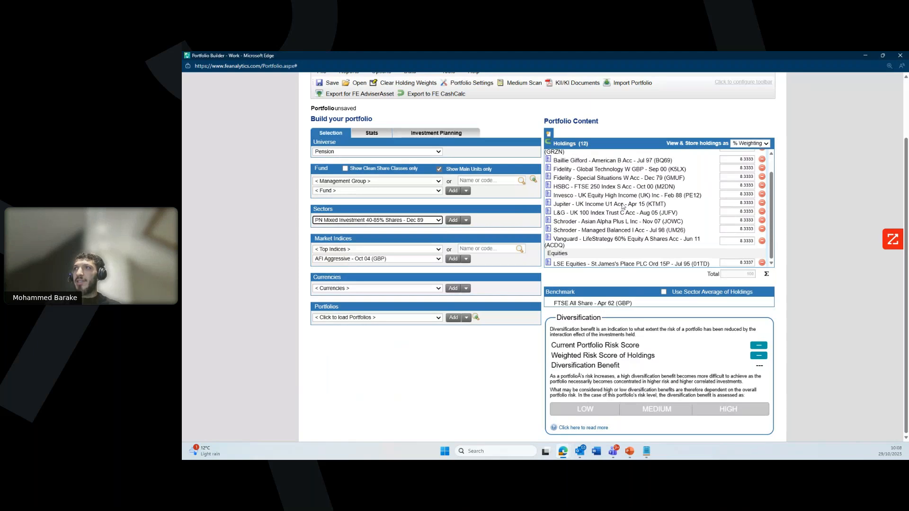
pyautogui.click(466, 220)
pyautogui.click(479, 230)
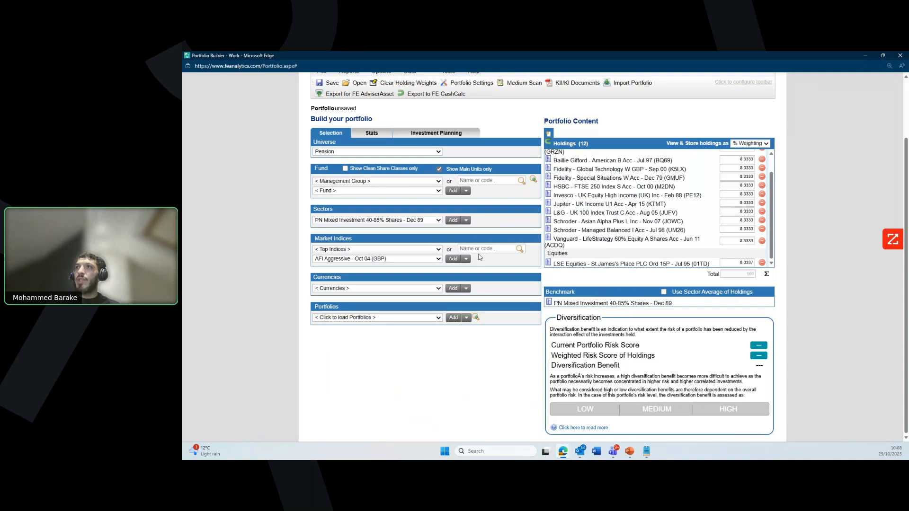
pyautogui.scroll(2, 480, 257)
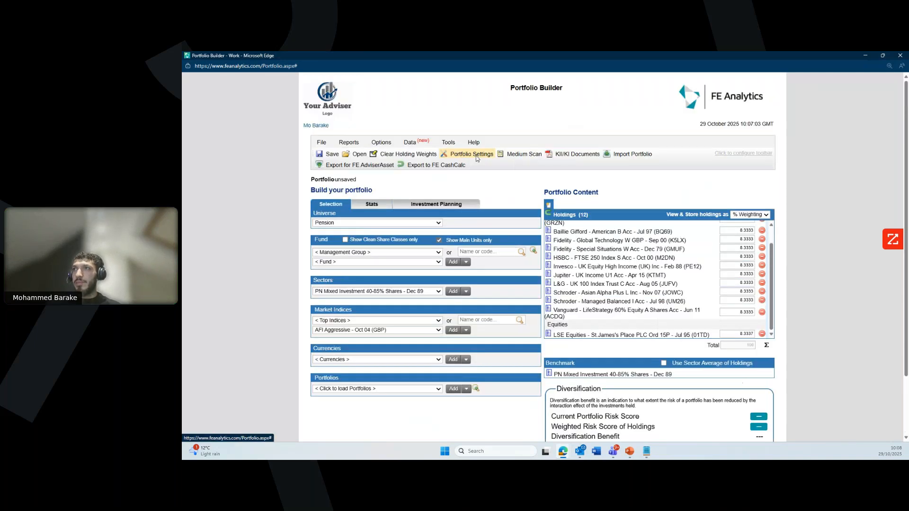
# Step: Check the Additional Charge% in Portfolio Settings without changes, then try the FE CashCalc export
pyautogui.click(474, 155)
pyautogui.moveTo(416, 257); pyautogui.dragTo(397, 243)
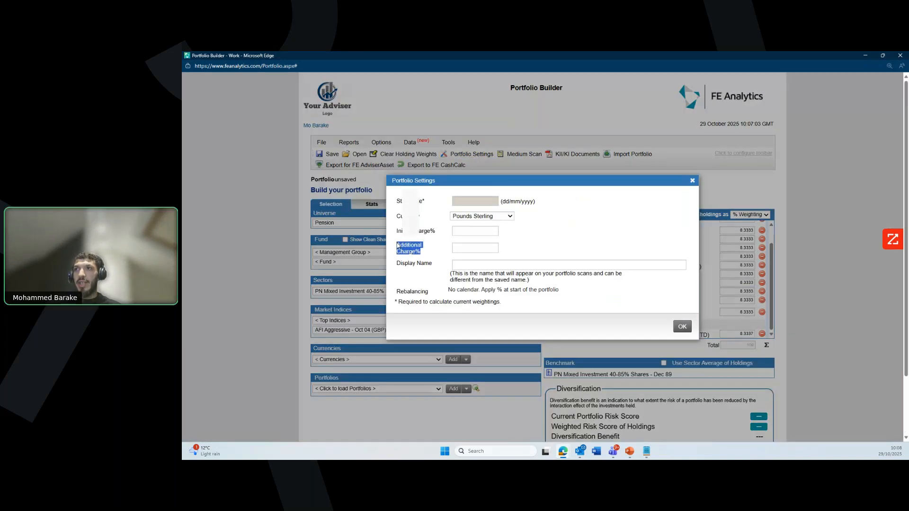
pyautogui.click(464, 249)
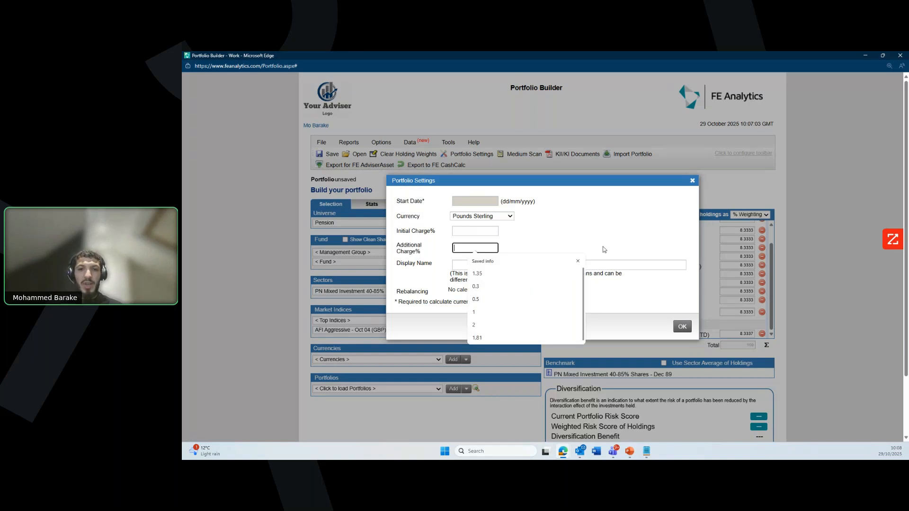
pyautogui.click(603, 247)
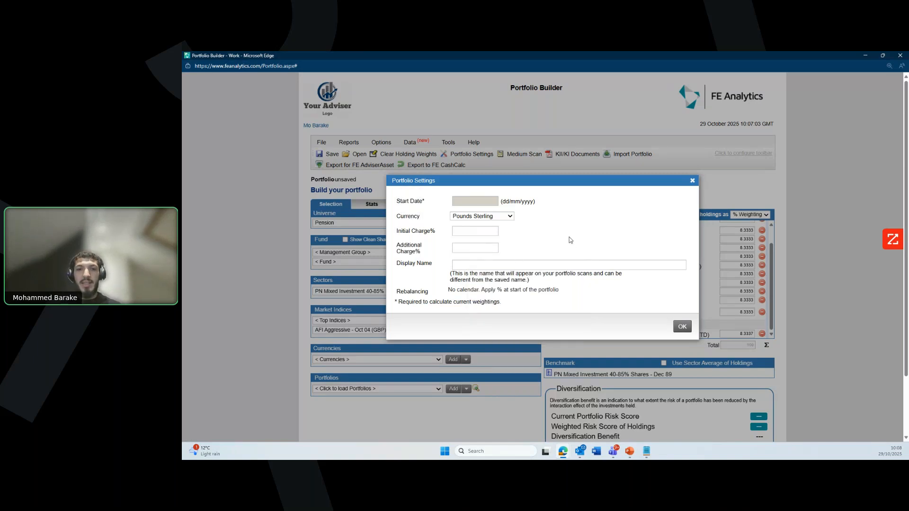
pyautogui.click(692, 181)
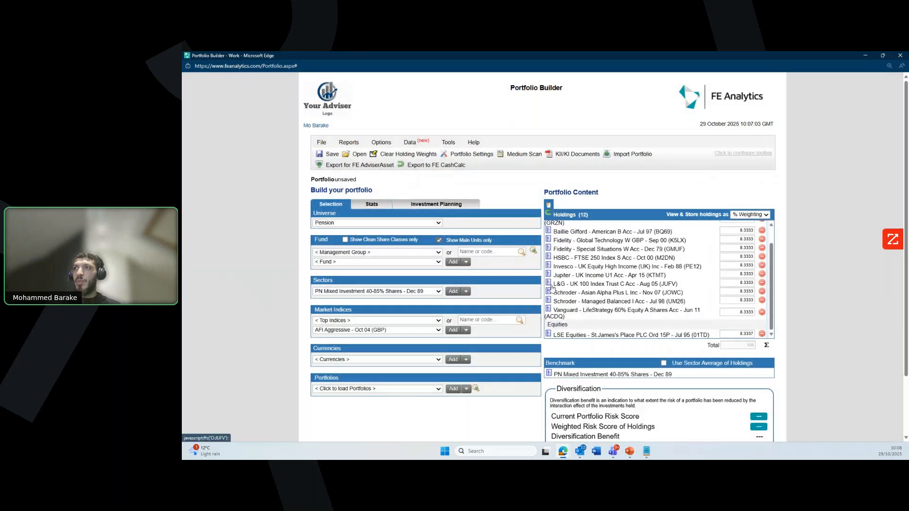
pyautogui.click(452, 170)
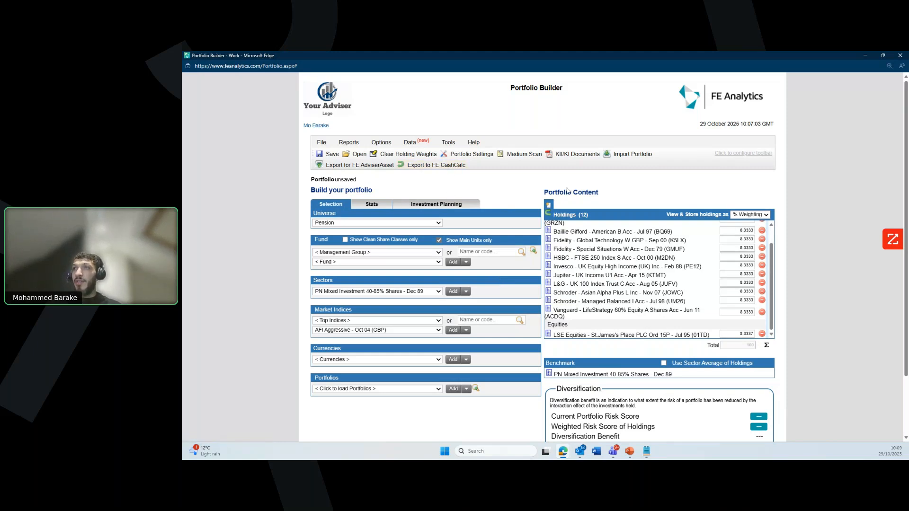
# Step: Save the portfolio under the client's pension name and return to the Active List
pyautogui.click(332, 155)
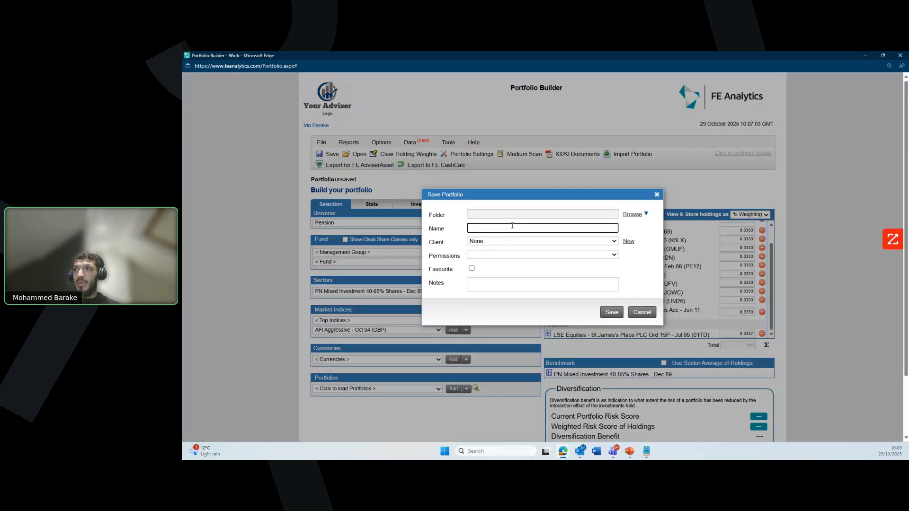
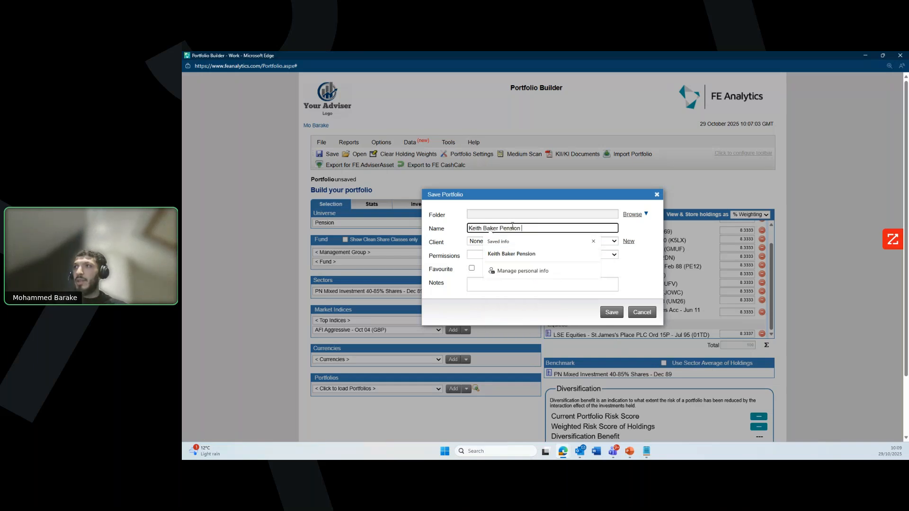
pyautogui.click(593, 242)
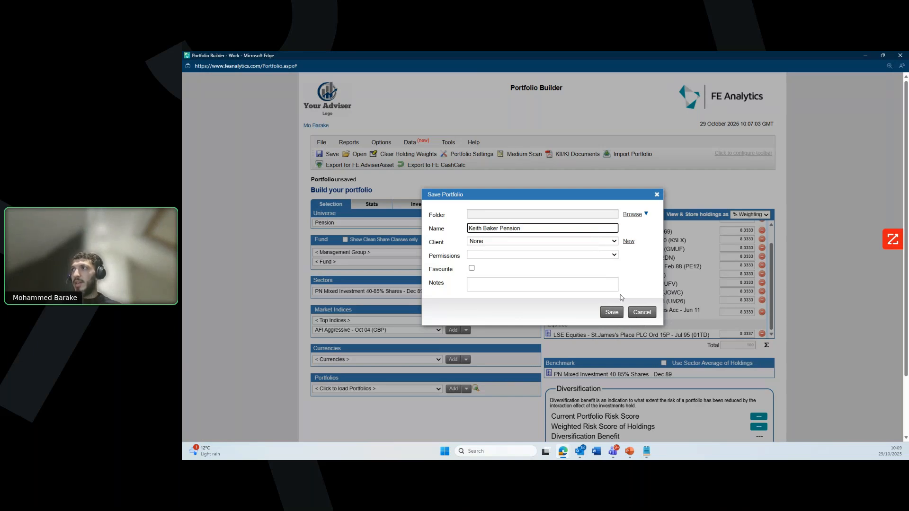
pyautogui.click(658, 194)
pyautogui.click(899, 55)
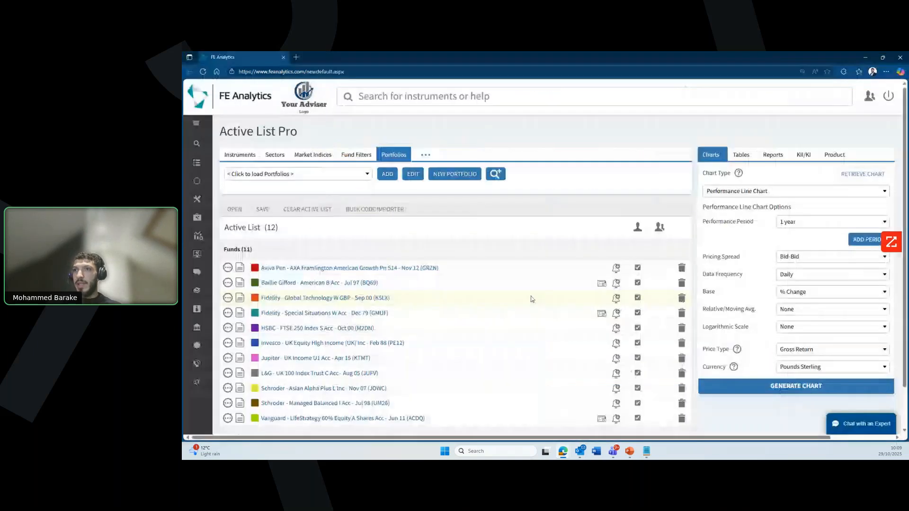
pyautogui.scroll(-1, 409, 322)
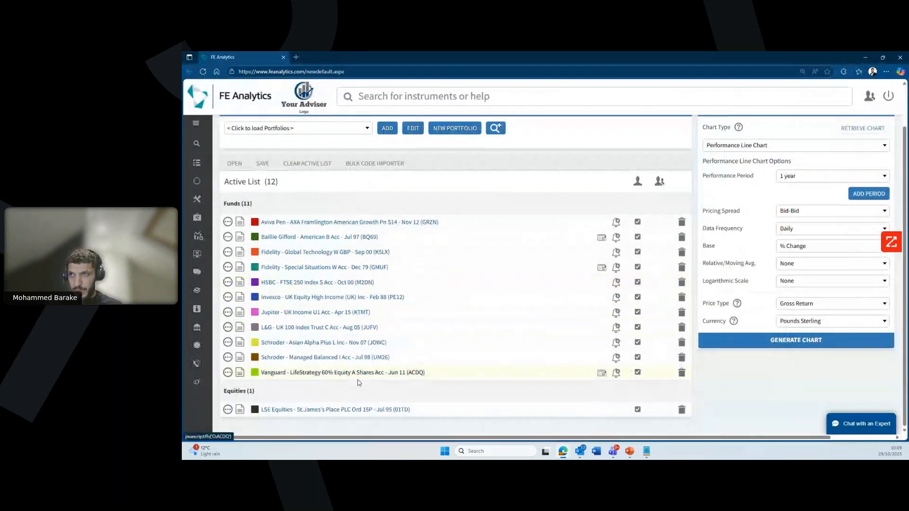
pyautogui.click(347, 405)
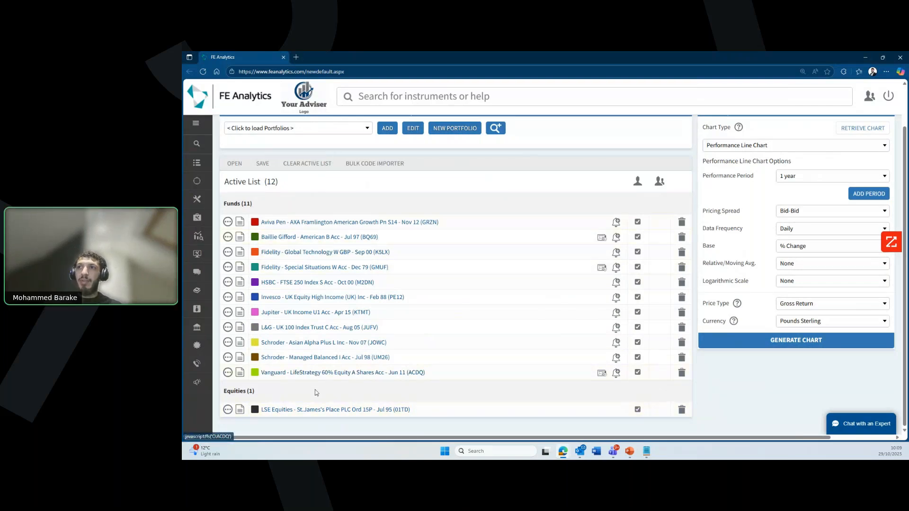
pyautogui.click(293, 222)
pyautogui.moveTo(223, 182); pyautogui.dragTo(288, 187)
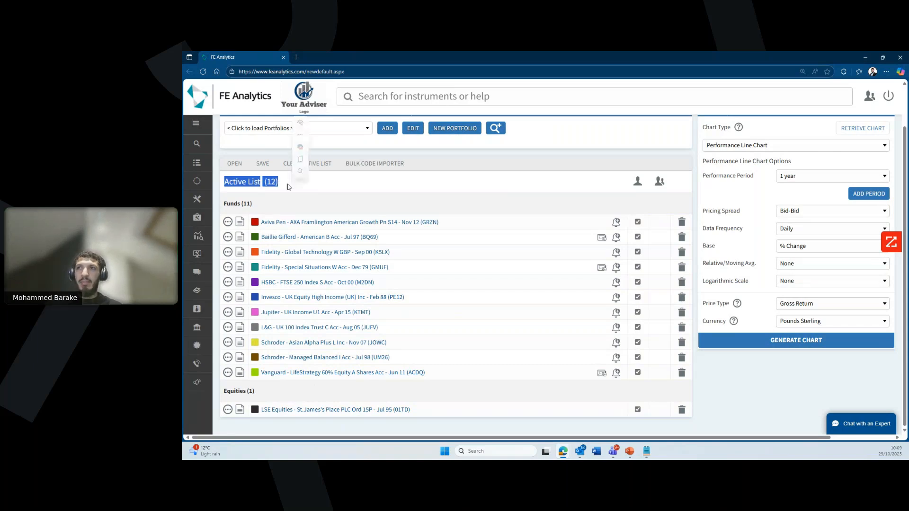
pyautogui.click(305, 211)
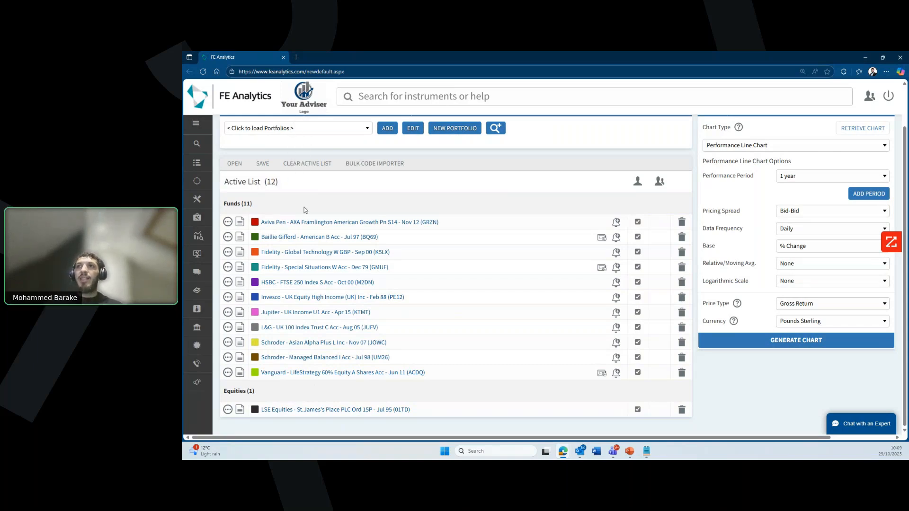
pyautogui.click(263, 164)
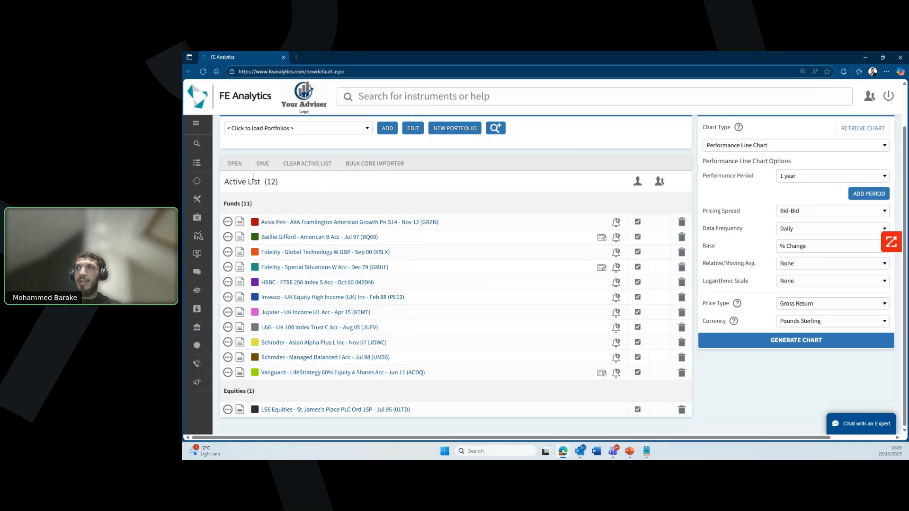
pyautogui.click(235, 164)
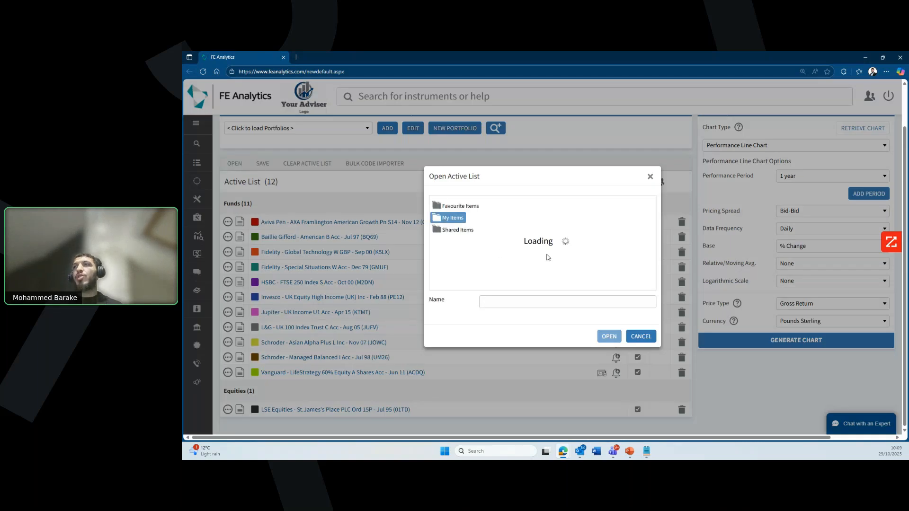
# Step: Load the four-index FE Interest rates list from My Items, then clear and confirm emptying the Active List
pyautogui.scroll(-1, 475, 263)
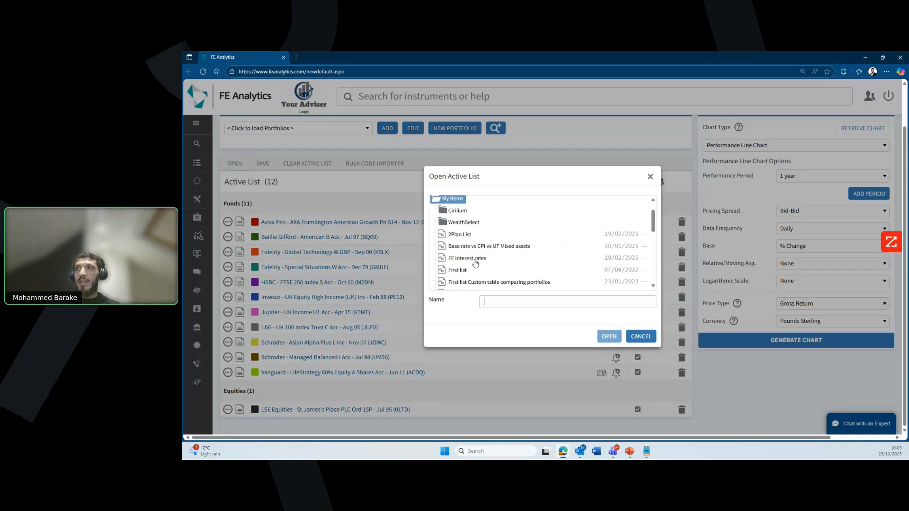
pyautogui.scroll(-2, 475, 264)
pyautogui.click(469, 201)
pyautogui.click(610, 337)
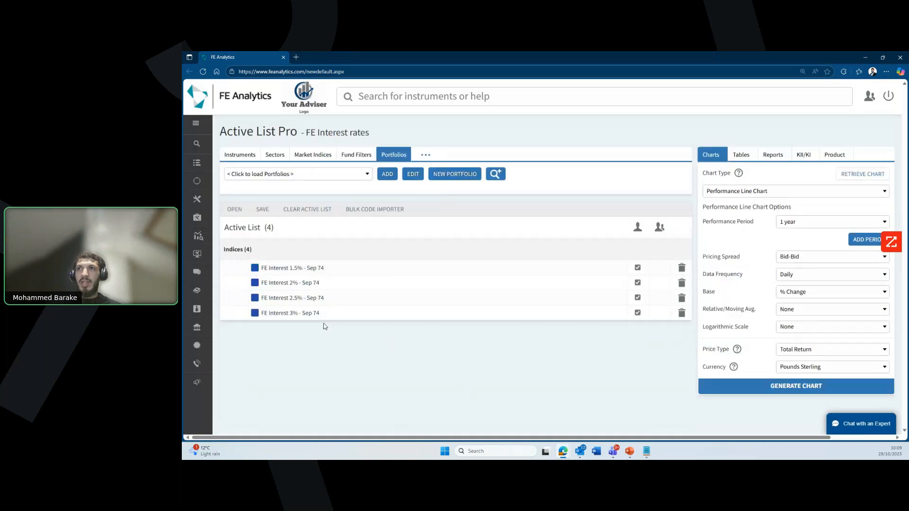
pyautogui.click(322, 209)
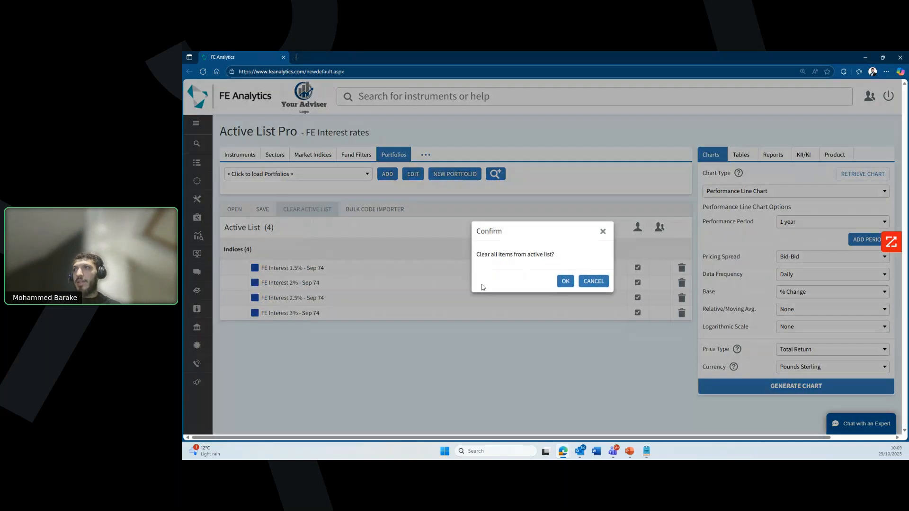
pyautogui.press('Return')
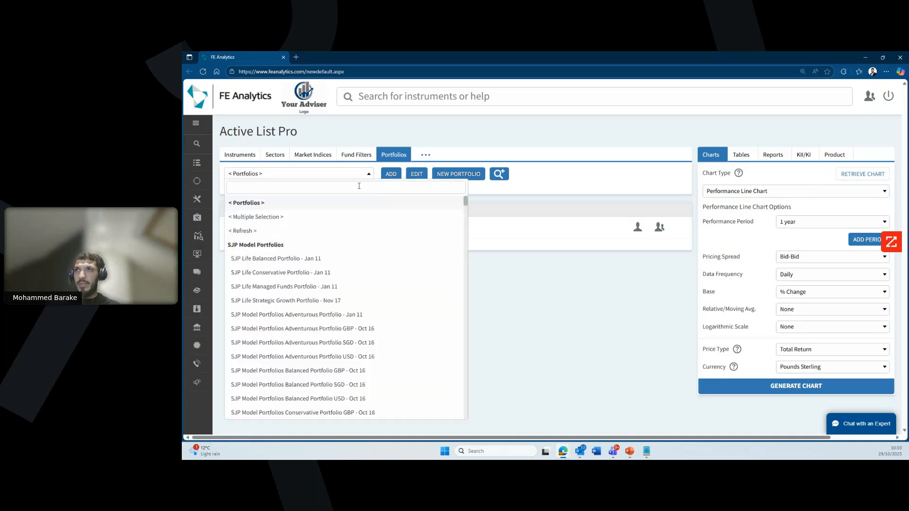
# Step: Find the client's pension portfolio, add it to the Active List, and open its Medium Scan report maximised
pyautogui.write('keith')
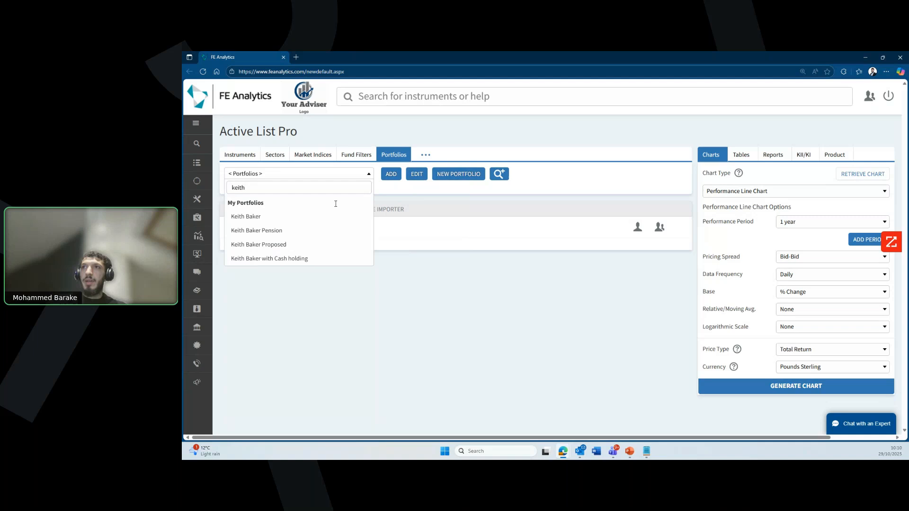
pyautogui.click(305, 231)
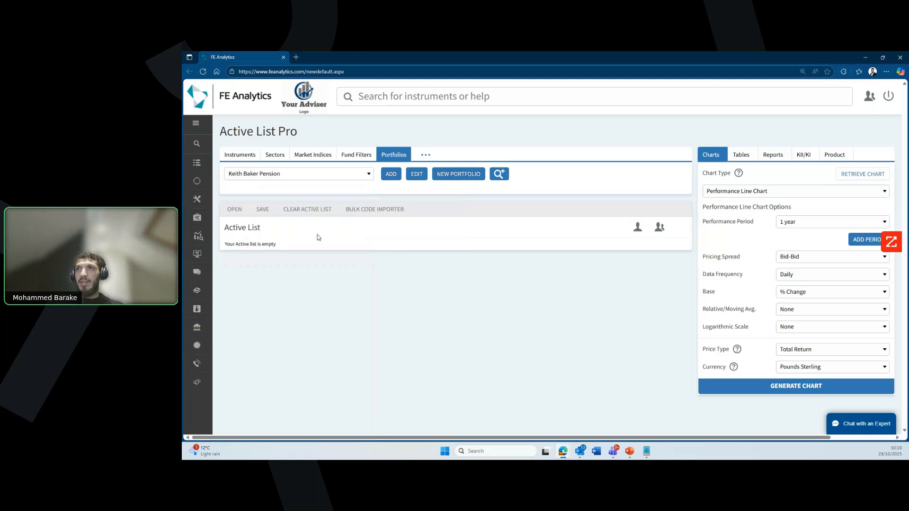
pyautogui.click(389, 175)
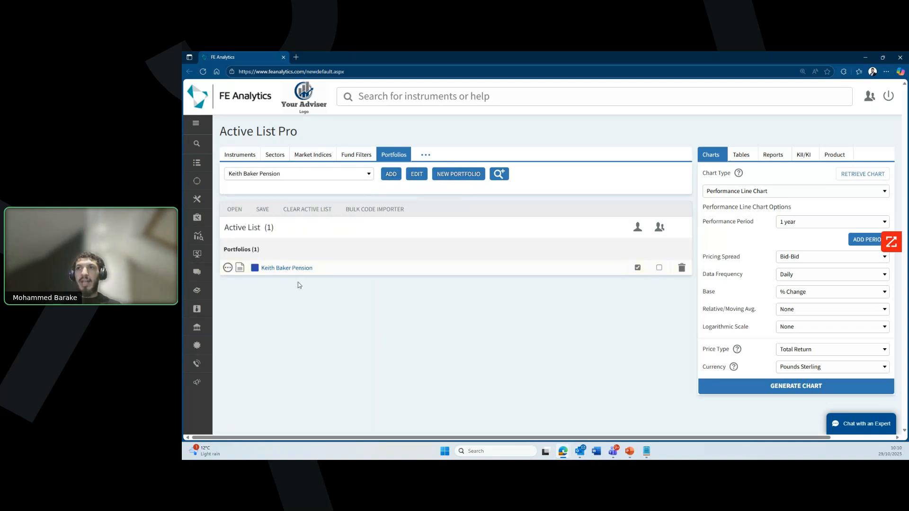
pyautogui.click(242, 272)
pyautogui.click(556, 135)
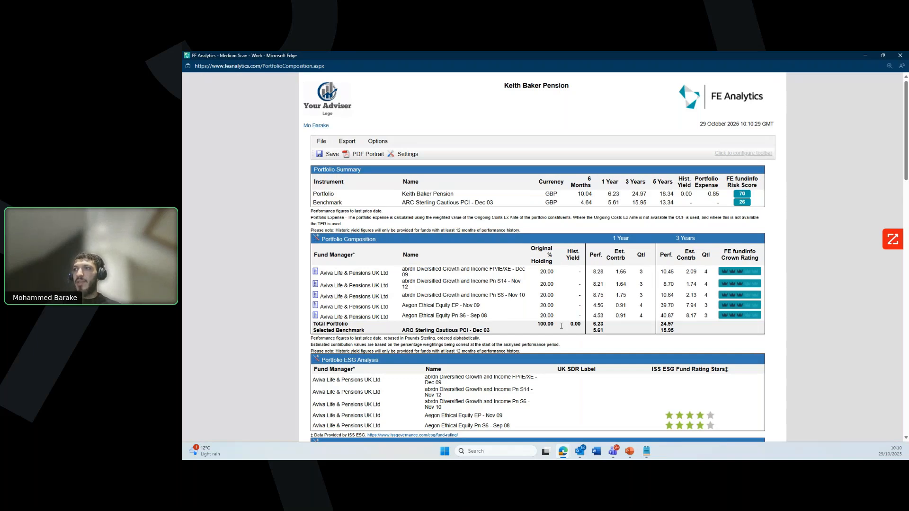
# Step: Scroll the Medium Scan report and switch its chart to 'Contribution by top contributors over 5 years (dbl width)'
pyautogui.scroll(-2, 587, 307)
pyautogui.scroll(-1, 587, 307)
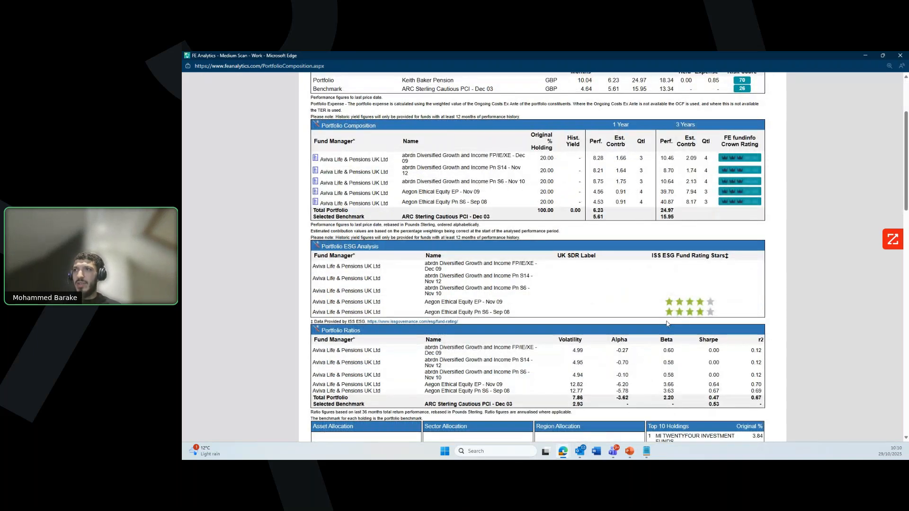
pyautogui.scroll(-1, 680, 318)
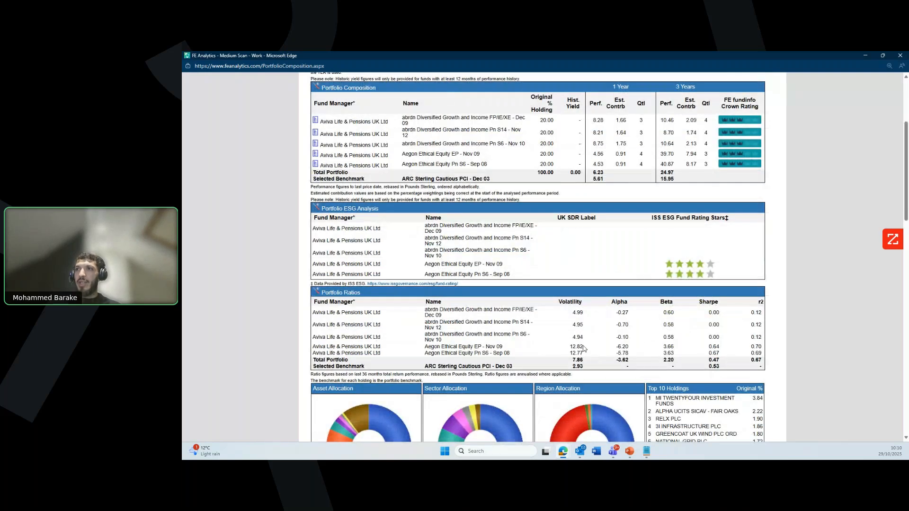
pyautogui.scroll(-4, 584, 348)
pyautogui.scroll(-1, 596, 349)
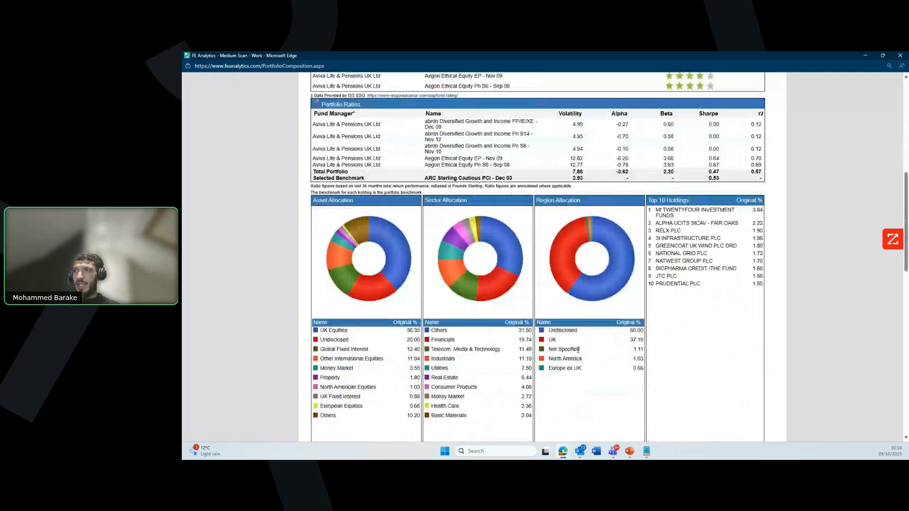
pyautogui.scroll(-2, 598, 349)
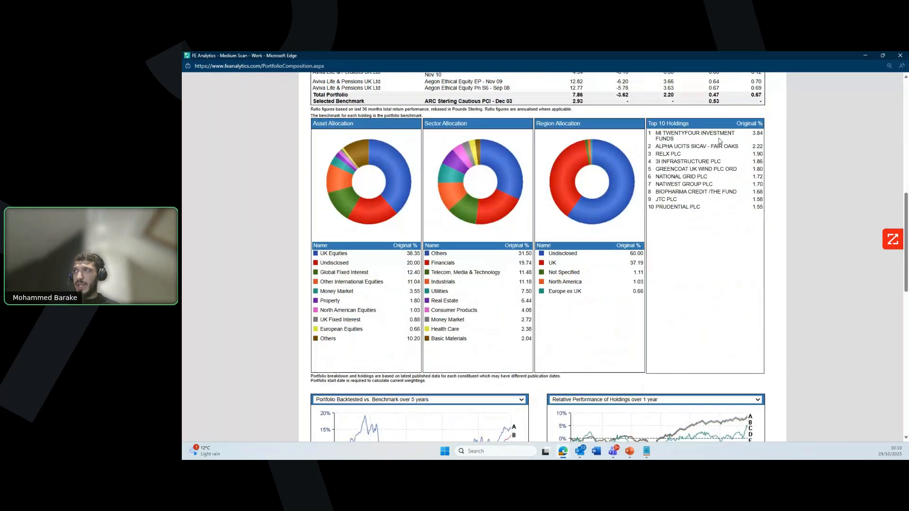
pyautogui.scroll(-5, 719, 141)
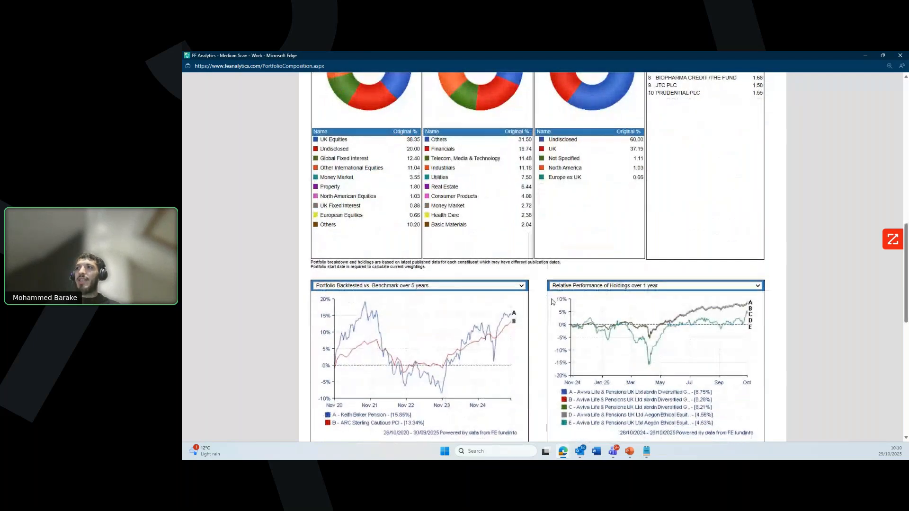
pyautogui.scroll(-4, 542, 310)
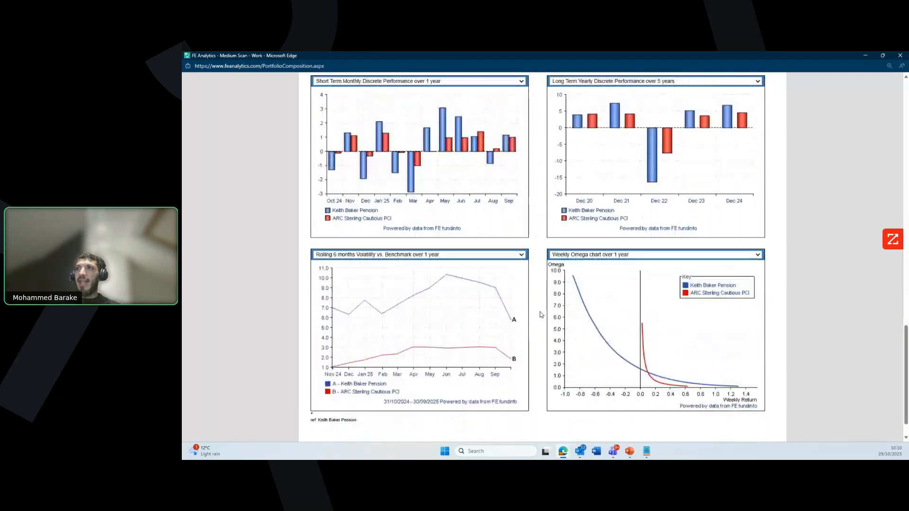
pyautogui.scroll(1, 542, 314)
pyautogui.scroll(5, 541, 315)
pyautogui.click(457, 172)
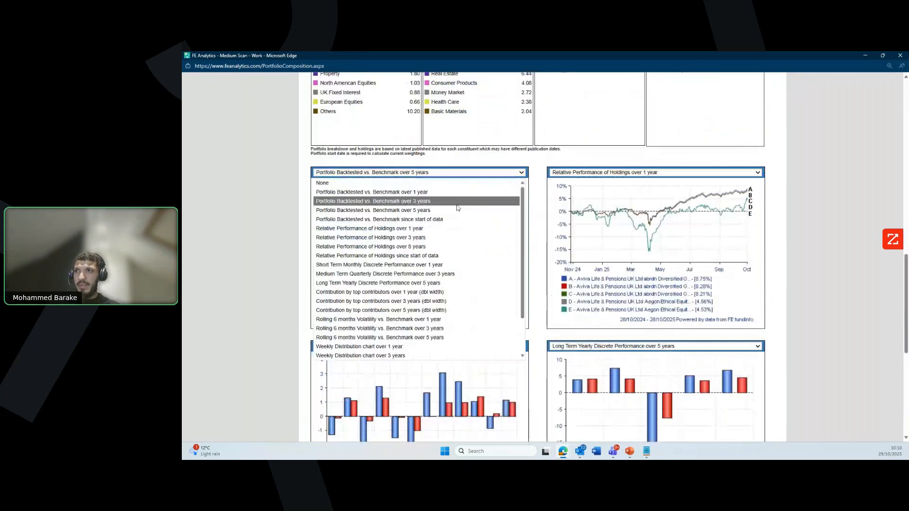
pyautogui.click(432, 311)
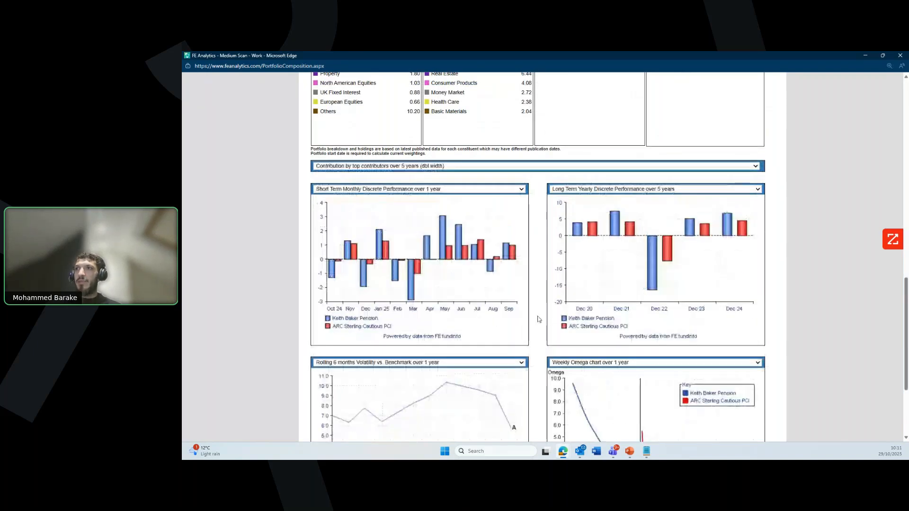
# Step: Review the top contributors chart, then close the report window
pyautogui.scroll(-3, 539, 320)
pyautogui.scroll(12, 540, 316)
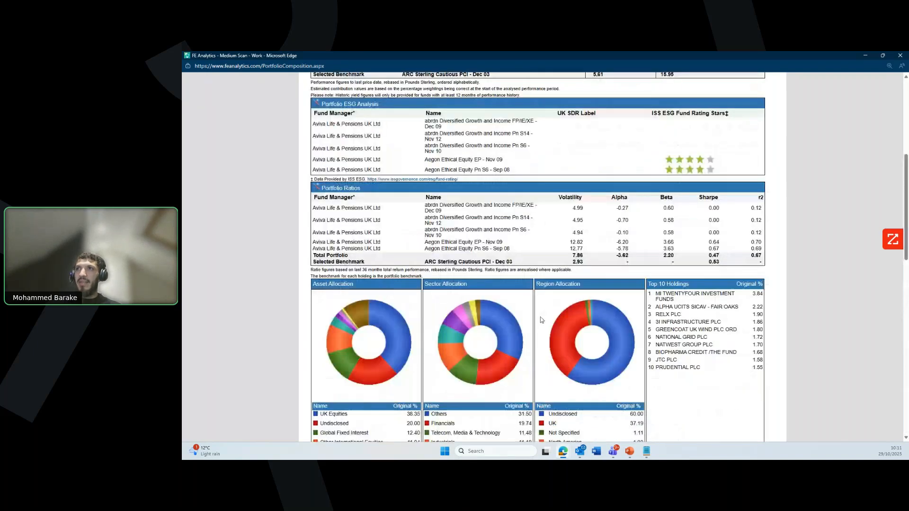
pyautogui.scroll(4, 540, 316)
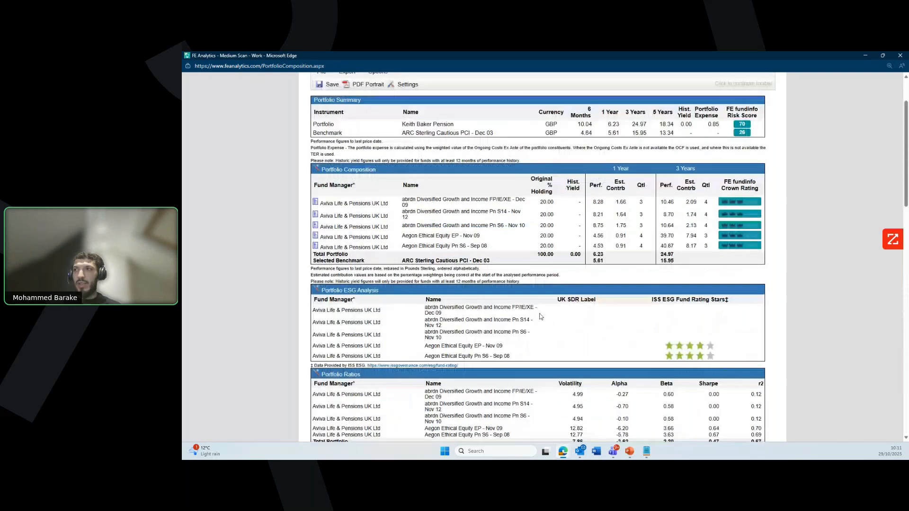
pyautogui.scroll(2, 541, 317)
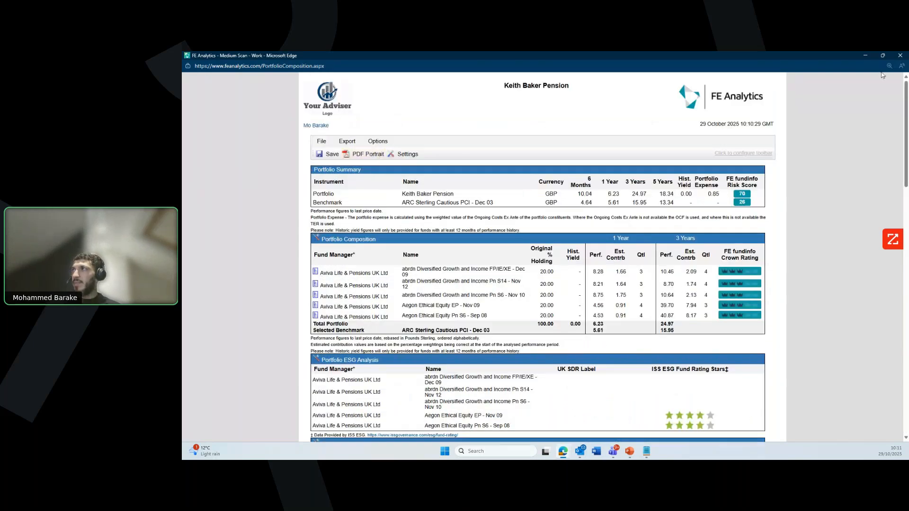
pyautogui.click(900, 55)
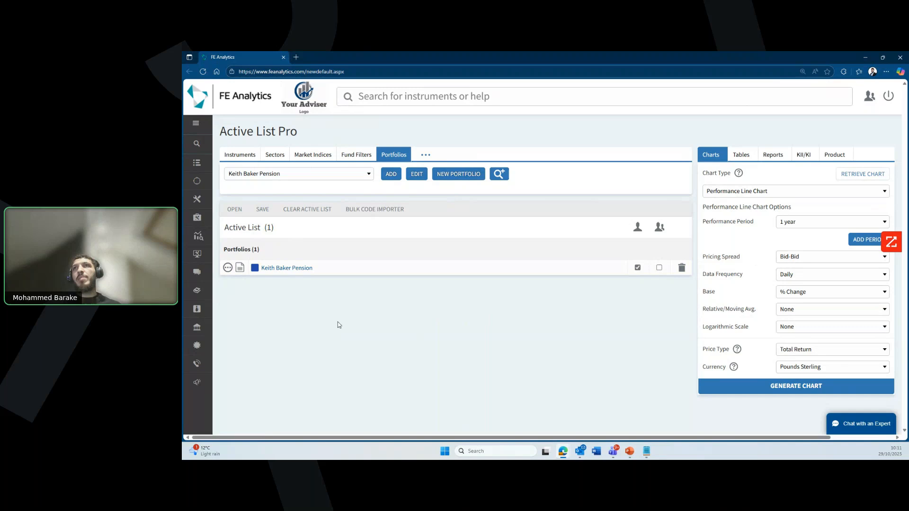
# Step: View the Portfolios and Instruments panels, then expand Portfolio Tools in the side menu
pyautogui.click(314, 269)
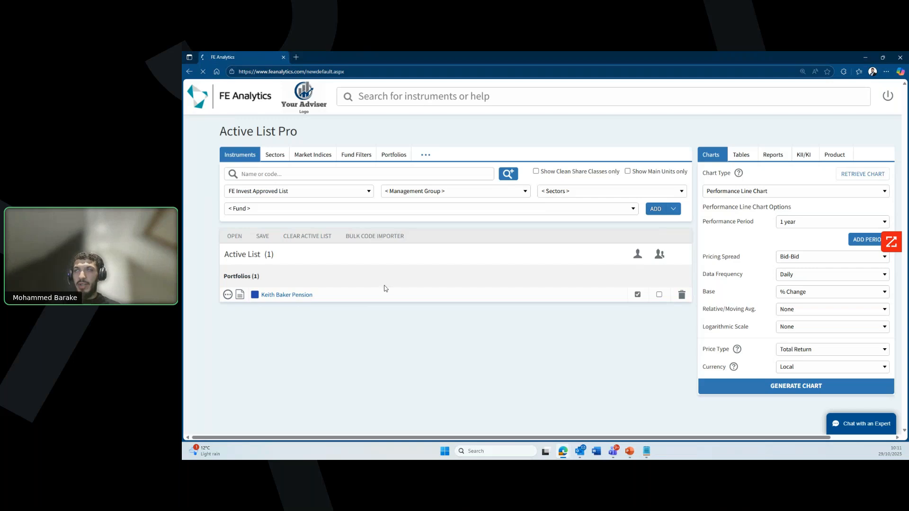
pyautogui.click(396, 154)
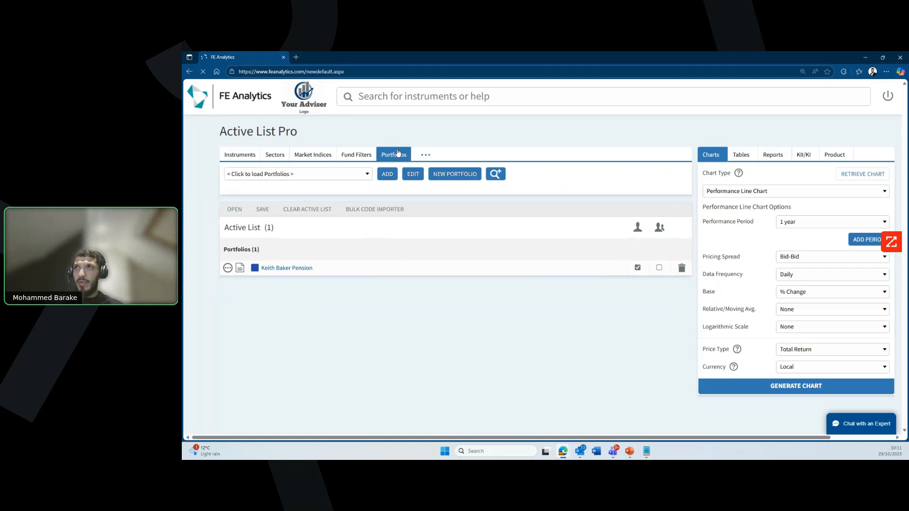
pyautogui.click(245, 158)
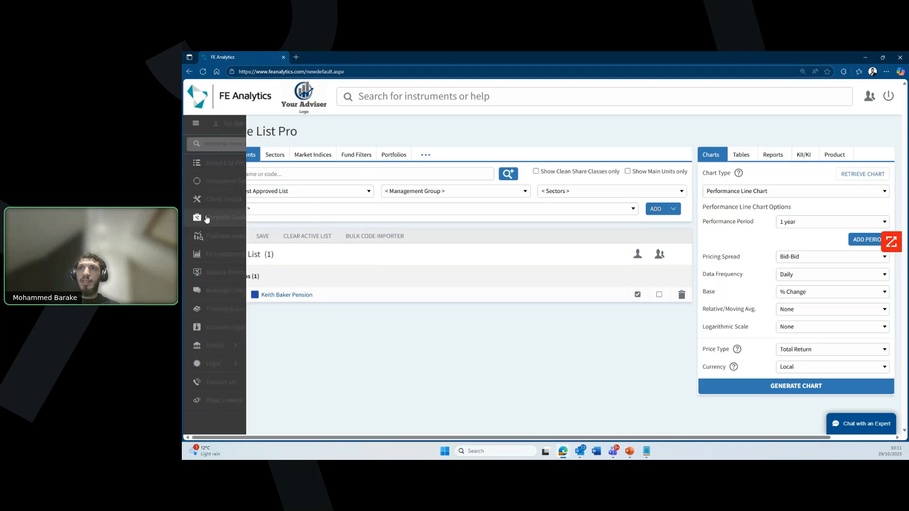
pyautogui.click(225, 217)
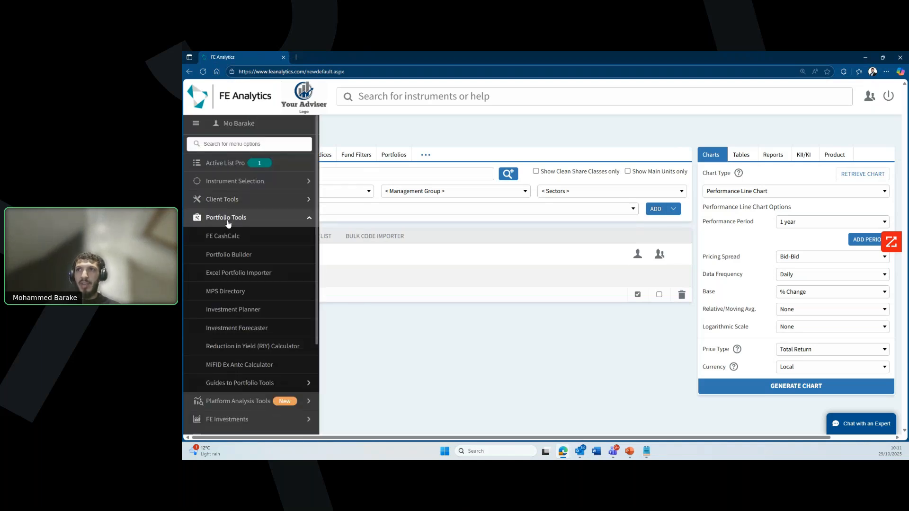
pyautogui.click(238, 294)
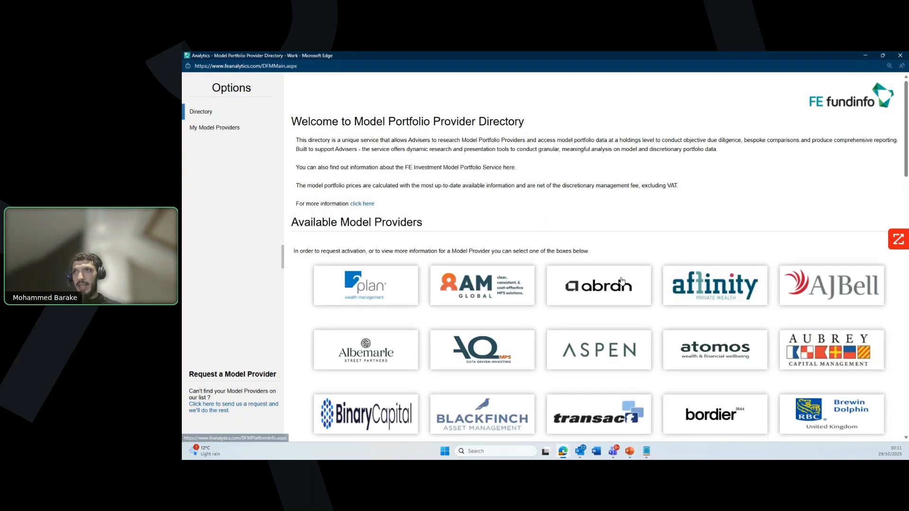
pyautogui.scroll(-2, 621, 281)
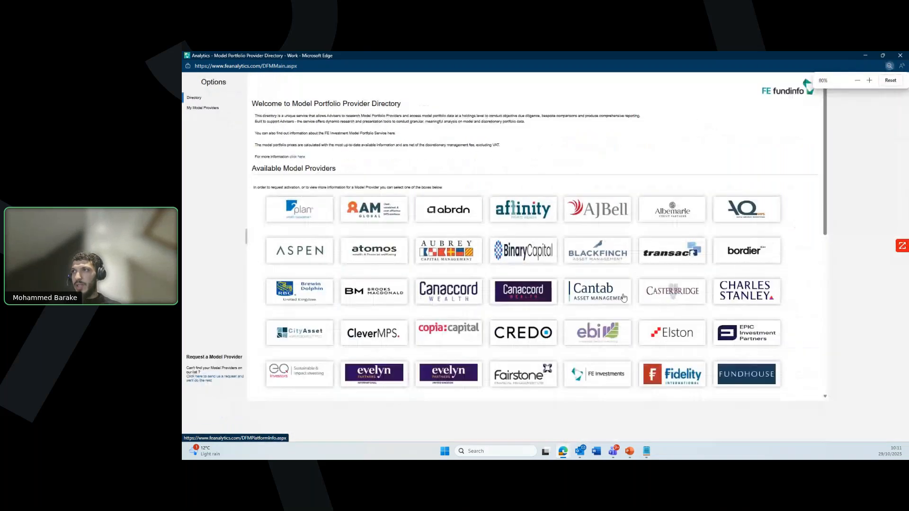
pyautogui.scroll(-1, 623, 298)
pyautogui.scroll(-2, 623, 297)
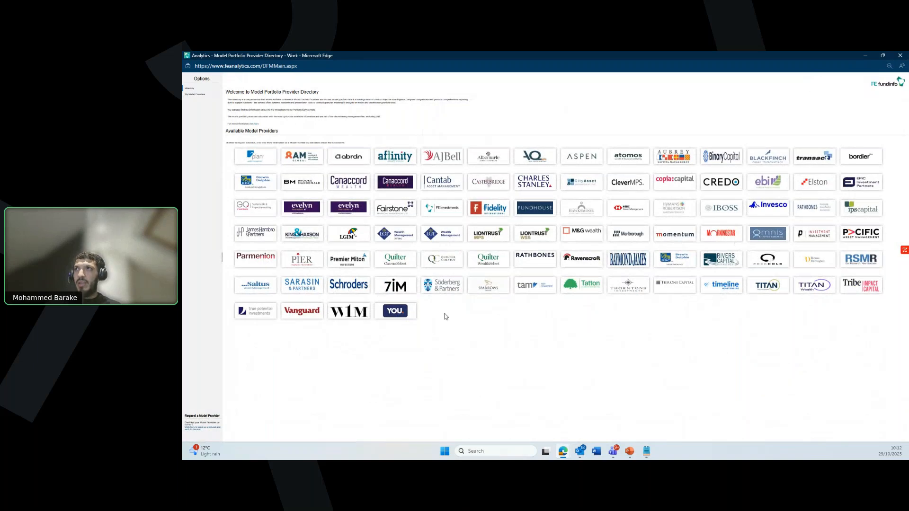
pyautogui.click(448, 157)
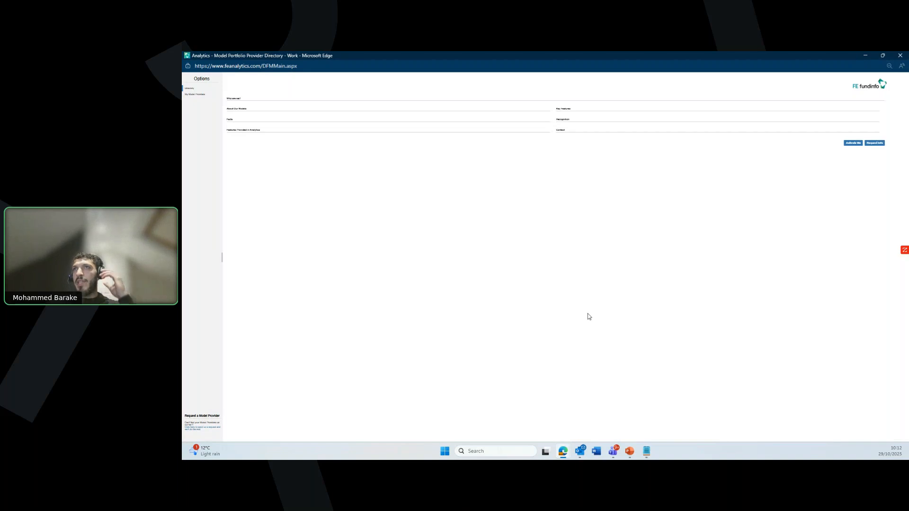
pyautogui.hotkey('ctrl', '+')
pyautogui.hotkey('ctrl', '+')
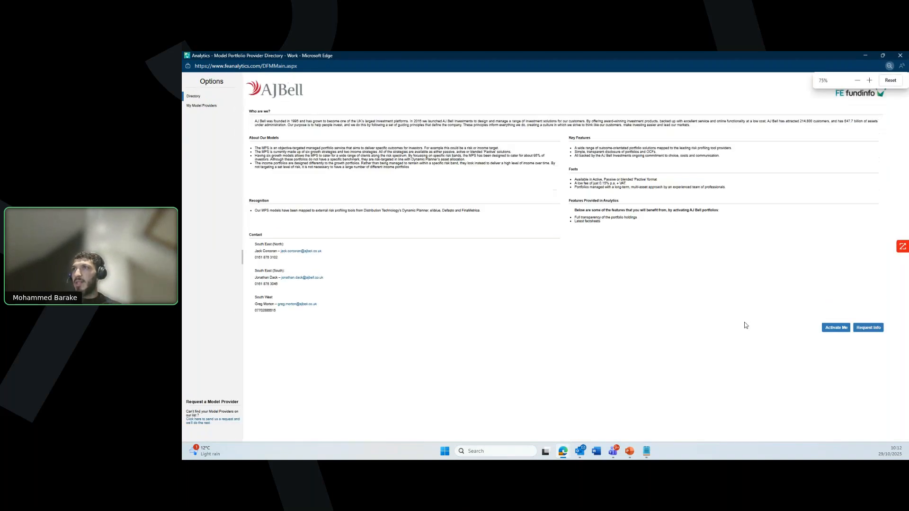
pyautogui.hotkey('ctrl', '+')
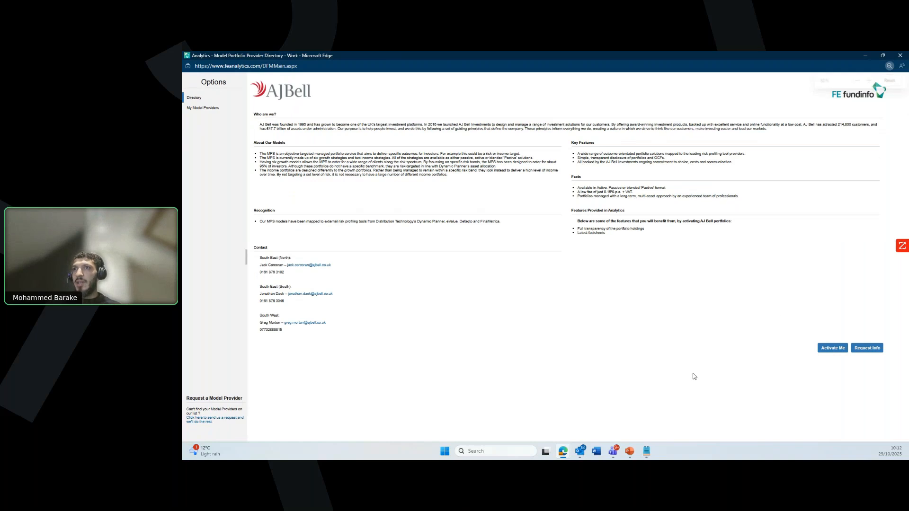
pyautogui.click(831, 349)
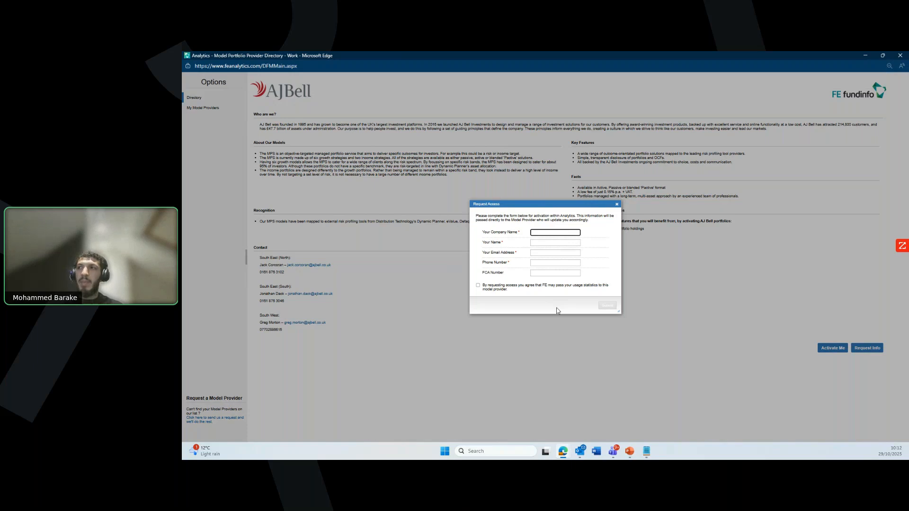
pyautogui.click(617, 204)
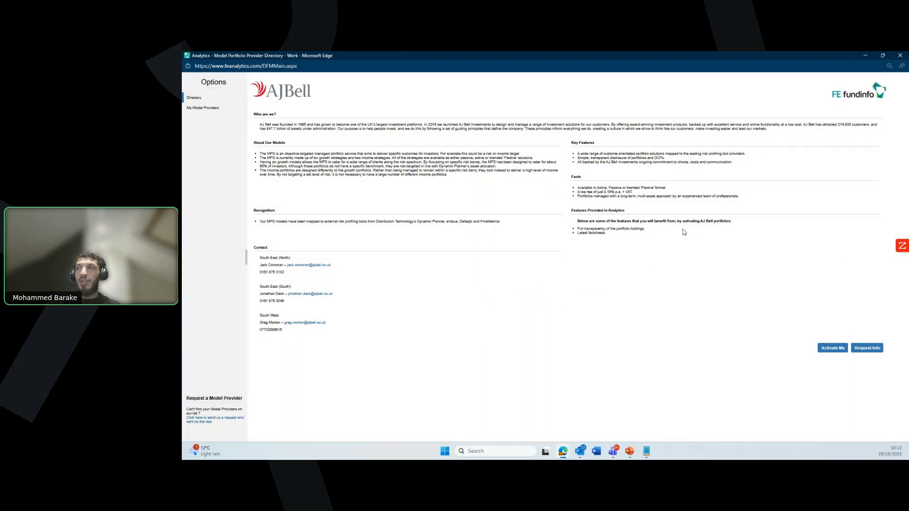
pyautogui.click(900, 56)
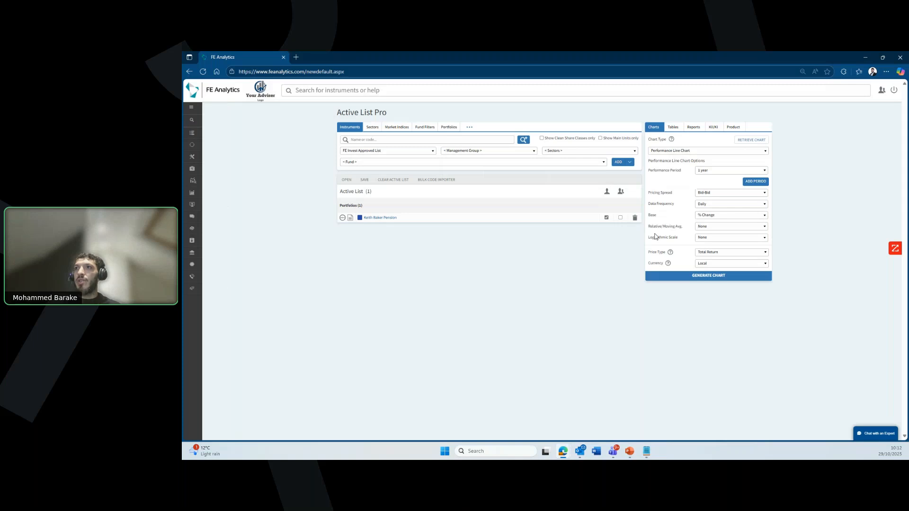
# Step: Enlarge the page and add FEI Hybrid Transact Risk Level 5 Medium Term - Jun 12 to the Active List
pyautogui.hotkey('ctrl', '+')
pyautogui.hotkey('ctrl', '+')
pyautogui.hotkey('ctrl', '+')
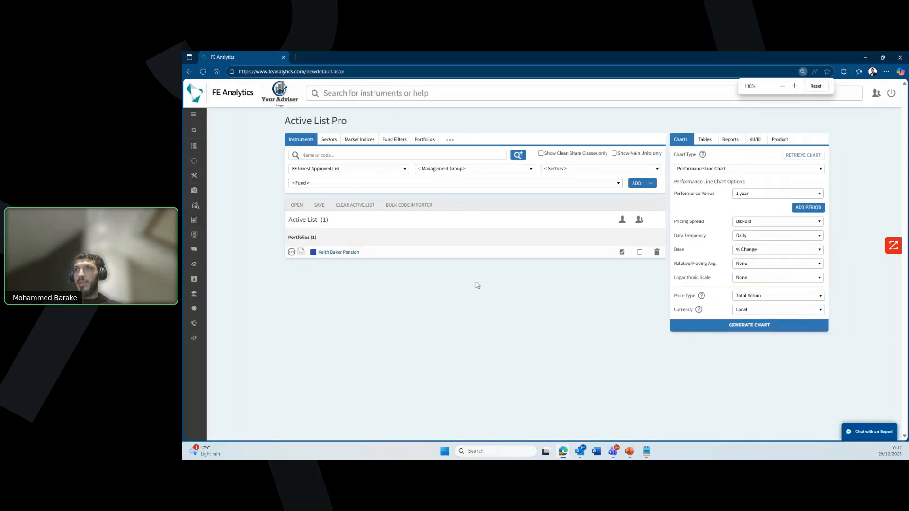
pyautogui.click(406, 144)
pyautogui.click(337, 164)
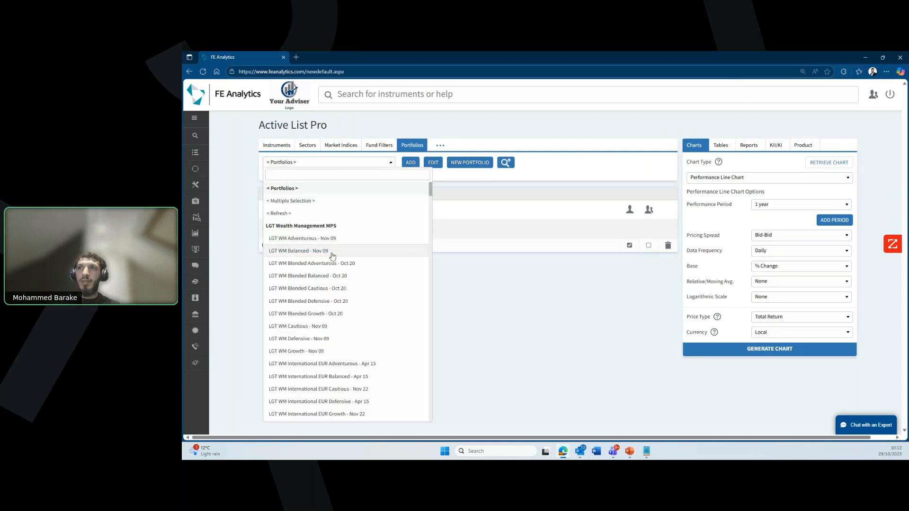
pyautogui.scroll(-10, 326, 279)
pyautogui.scroll(-10, 331, 287)
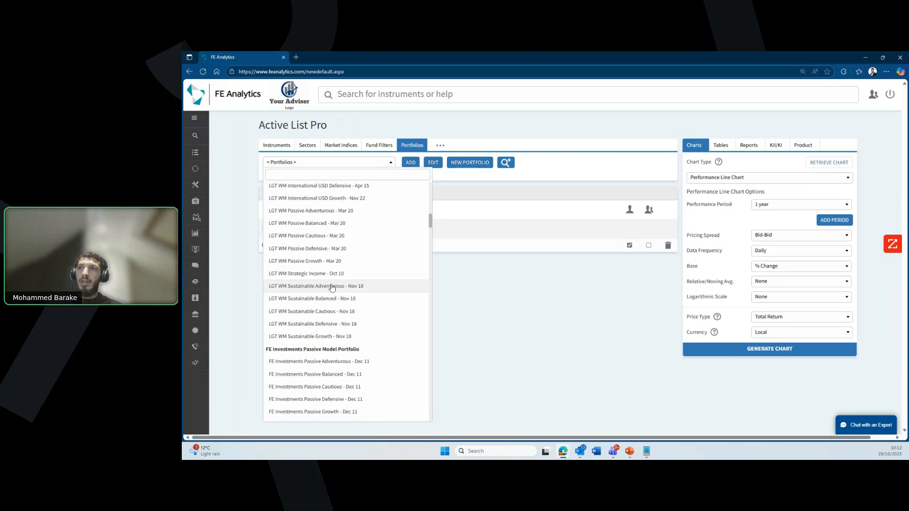
pyautogui.scroll(-10, 347, 286)
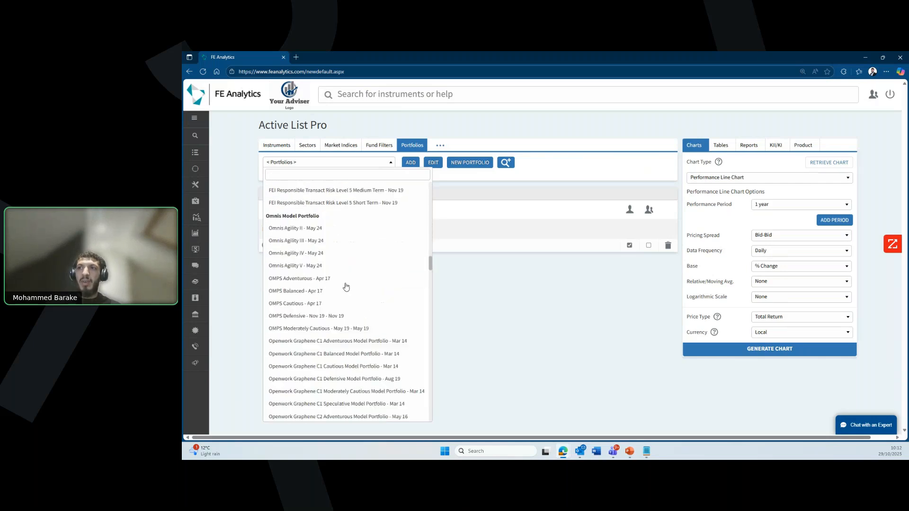
pyautogui.scroll(-10, 349, 287)
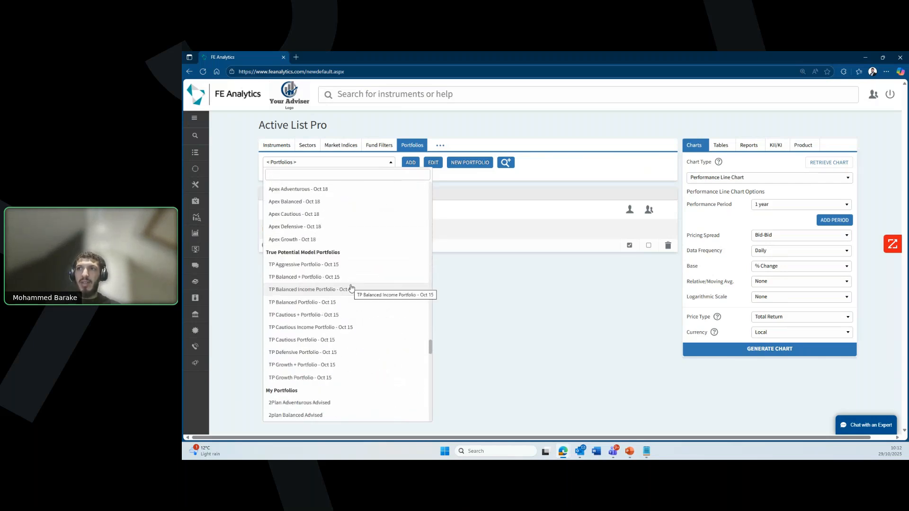
pyautogui.scroll(10, 354, 288)
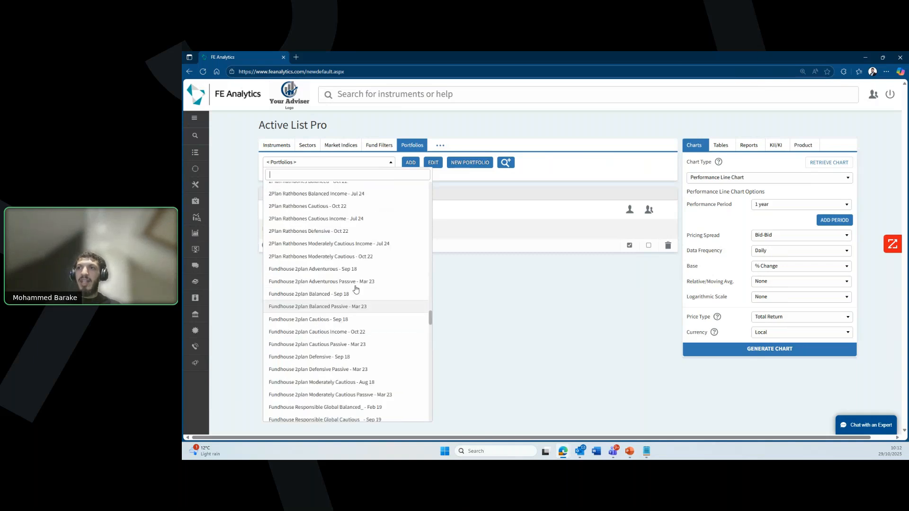
pyautogui.scroll(10, 358, 286)
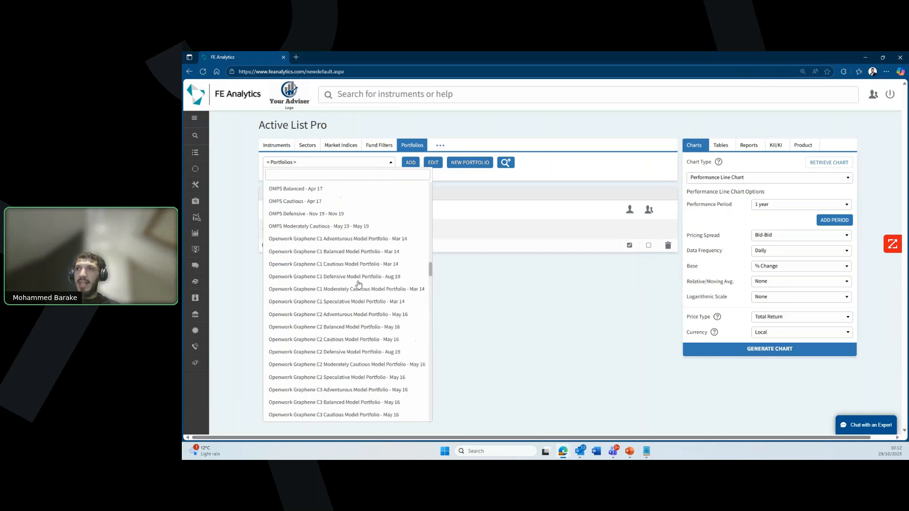
pyautogui.scroll(3, 358, 284)
pyautogui.scroll(3, 356, 289)
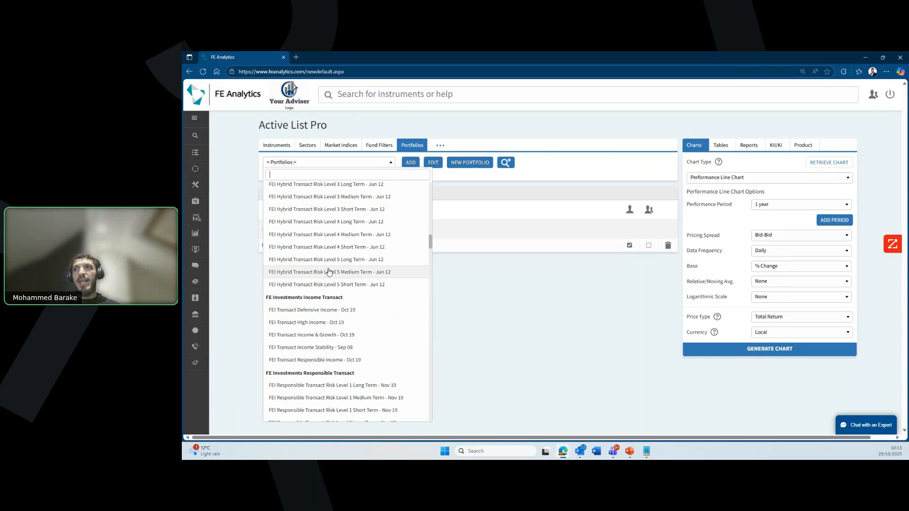
pyautogui.click(331, 273)
pyautogui.click(410, 163)
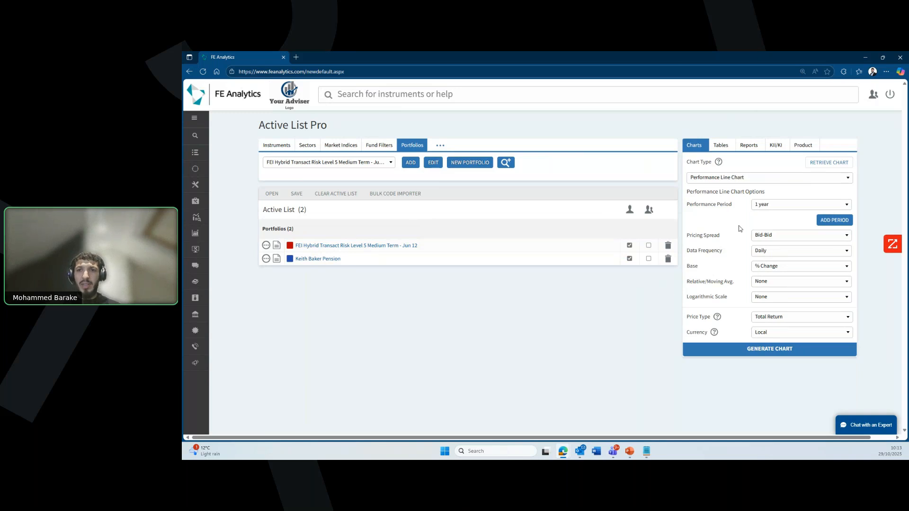
# Step: Generate a 5-year performance line chart of both portfolios and maximize it
pyautogui.click(779, 206)
pyautogui.click(791, 332)
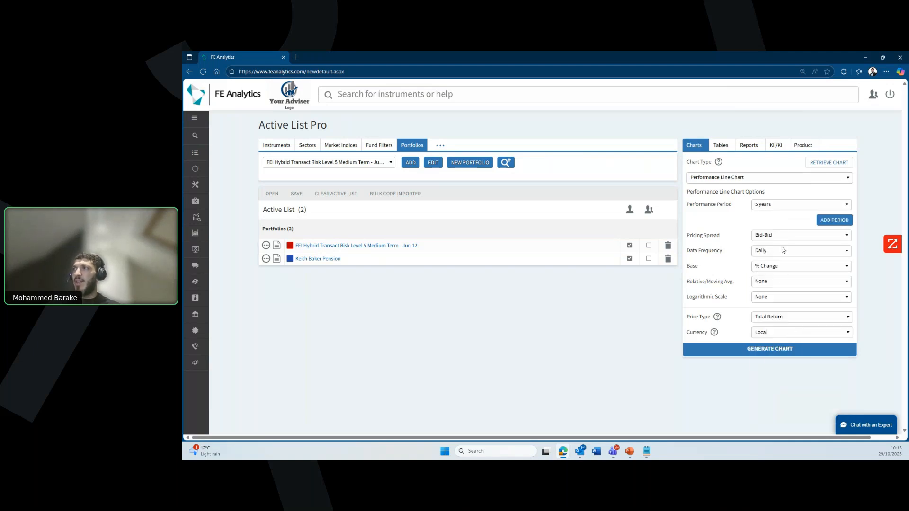
pyautogui.click(768, 356)
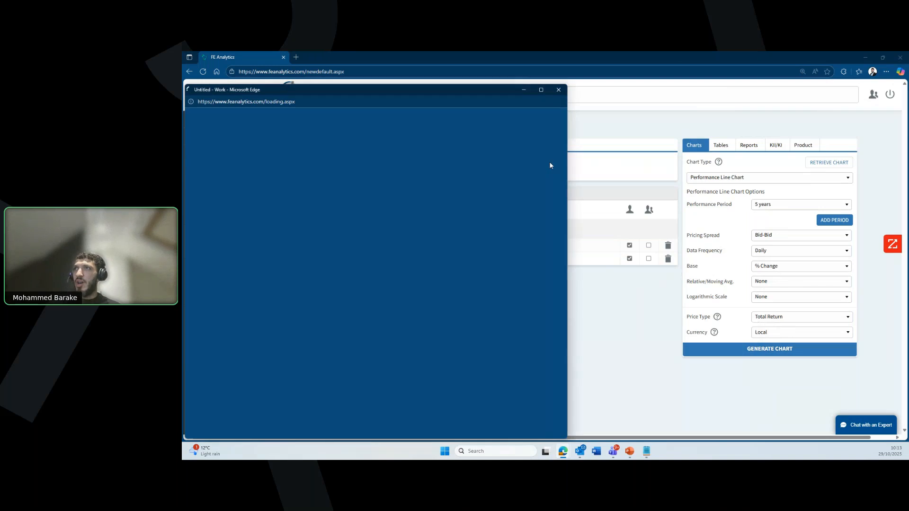
pyautogui.click(540, 91)
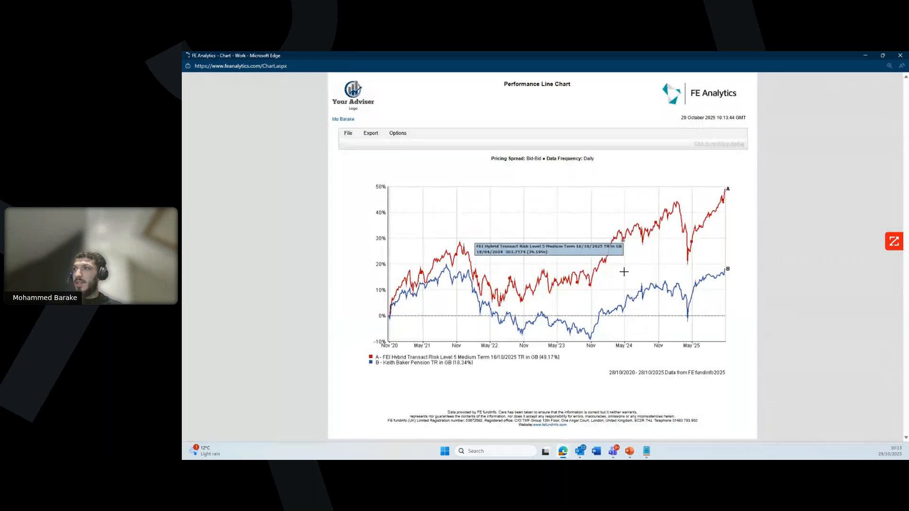
pyautogui.scroll(1, 663, 315)
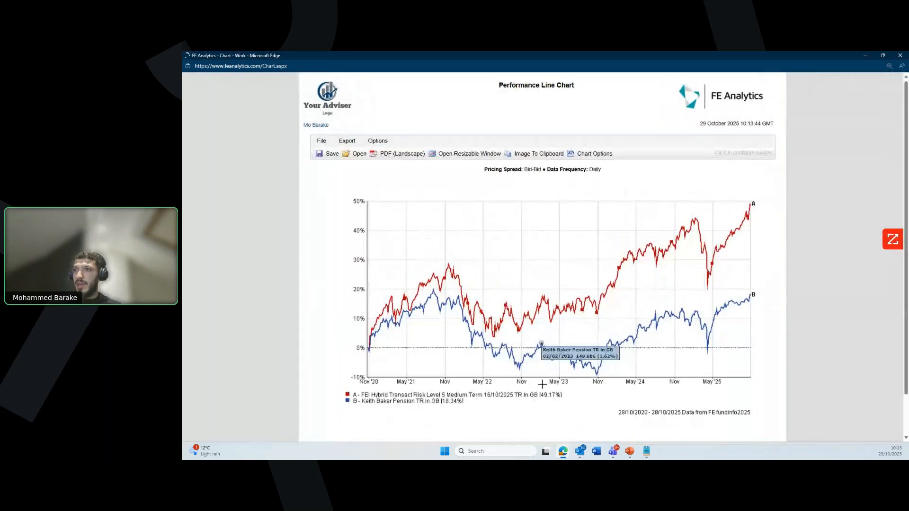
pyautogui.scroll(-1, 549, 326)
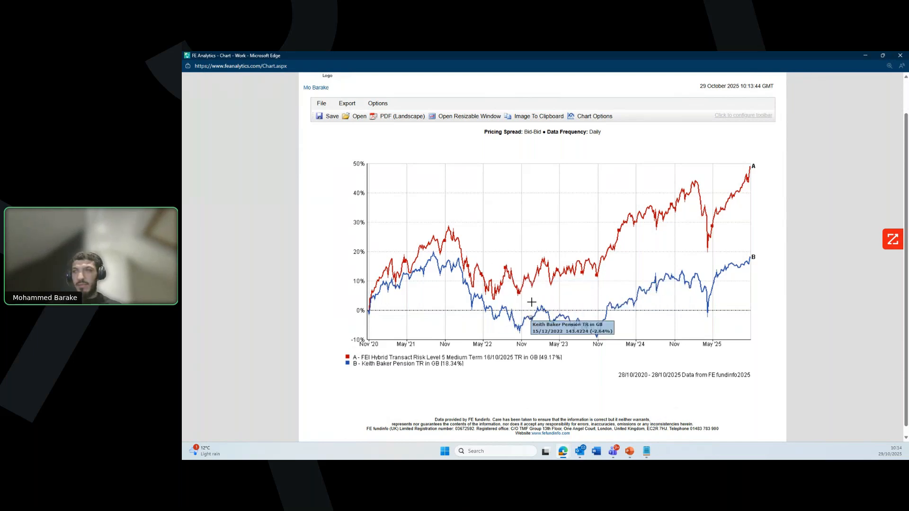
pyautogui.scroll(4, 531, 302)
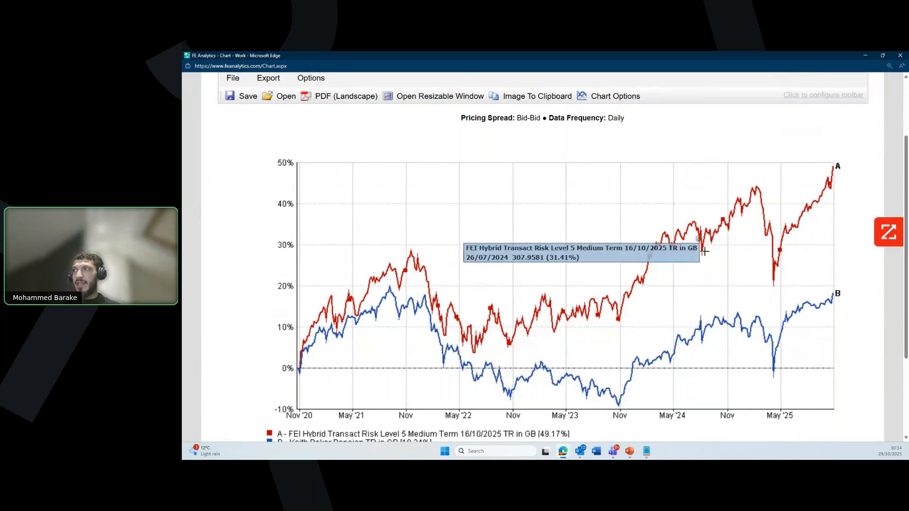
pyautogui.scroll(-1, 601, 286)
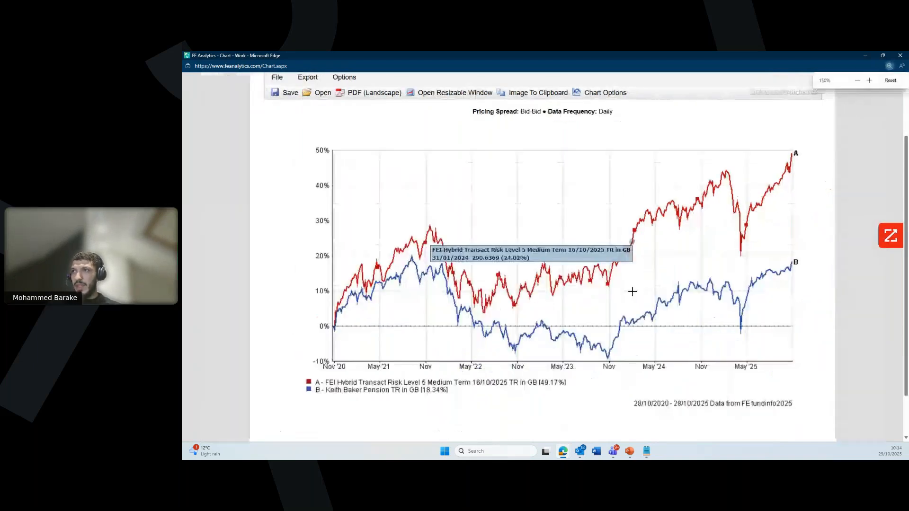
pyautogui.scroll(1, 585, 145)
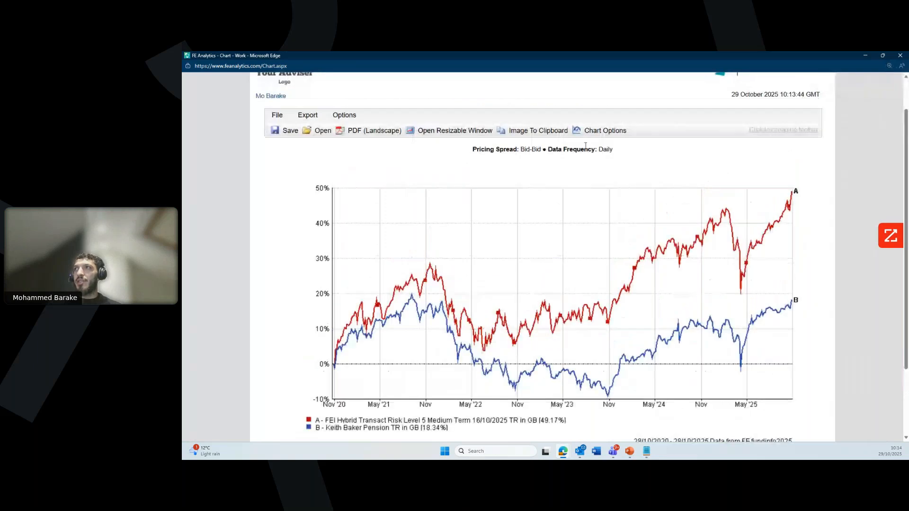
# Step: Add the 22/04/2021 and 28/10/2021 portfolio versions to the chart, review it, and close it
pyautogui.click(591, 131)
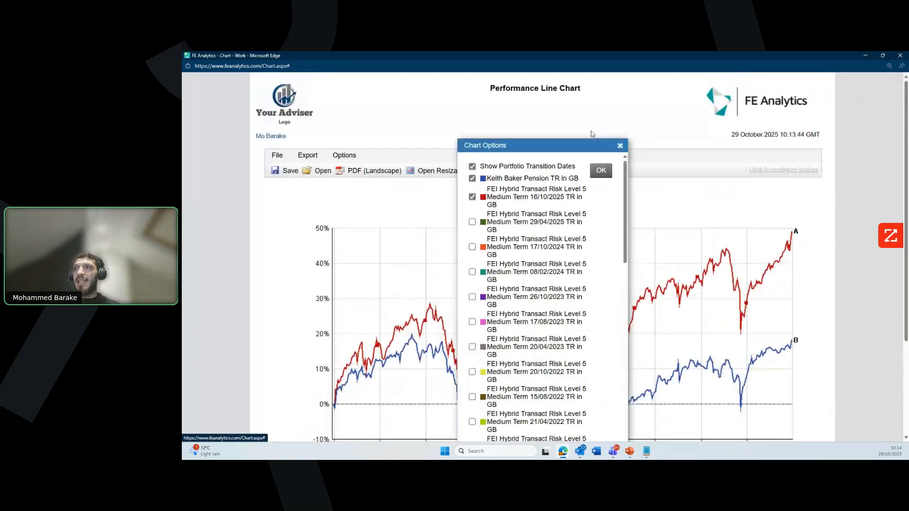
pyautogui.scroll(-3, 569, 286)
pyautogui.scroll(-2, 569, 285)
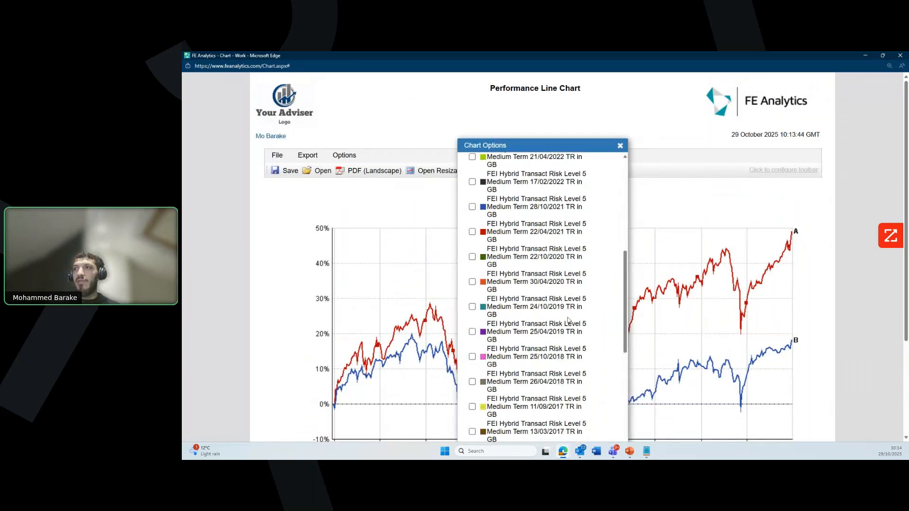
pyautogui.scroll(1, 543, 333)
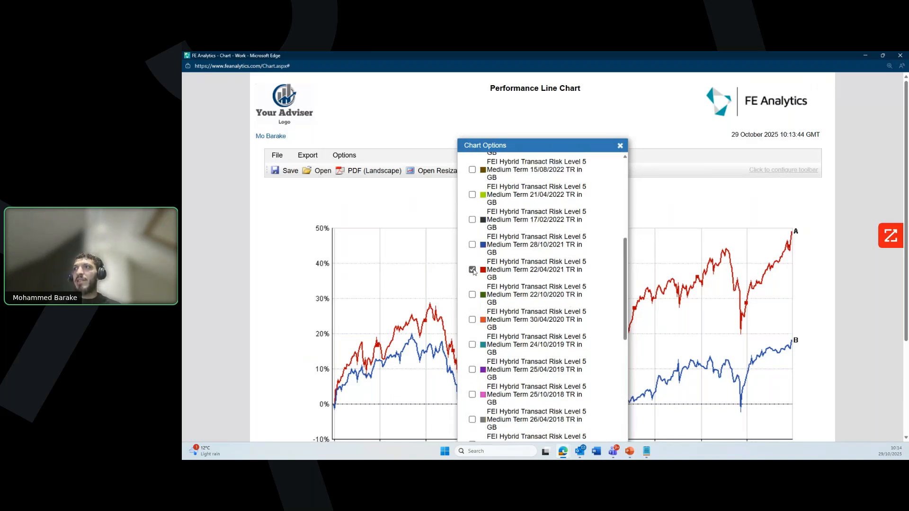
pyautogui.click(472, 245)
pyautogui.scroll(6, 539, 278)
pyautogui.click(606, 171)
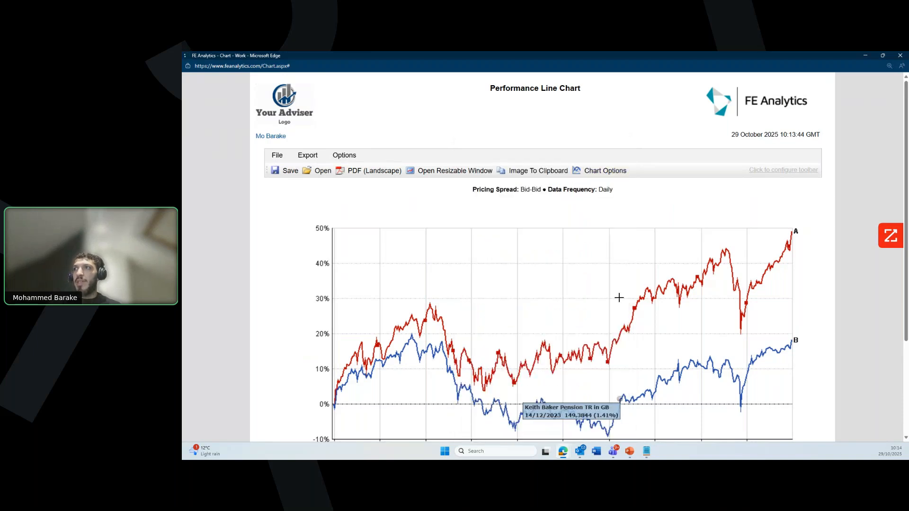
pyautogui.scroll(-2, 630, 322)
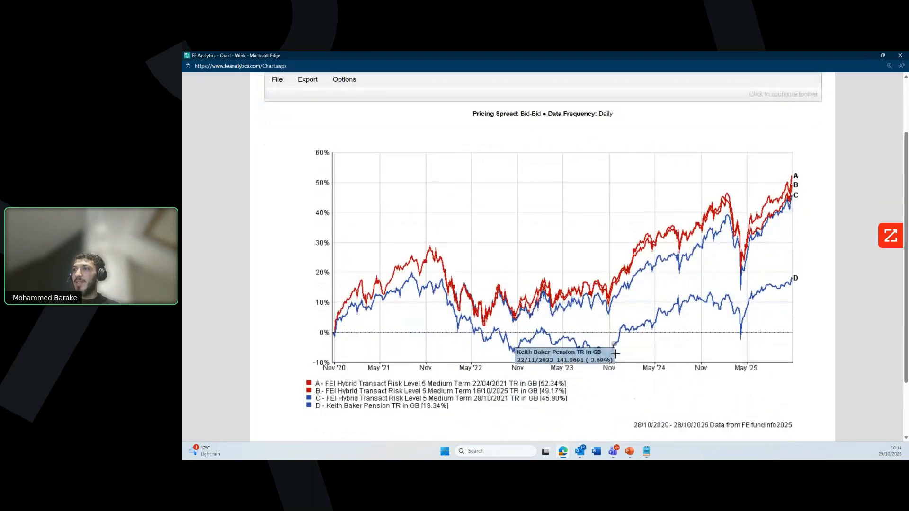
pyautogui.scroll(-1, 618, 349)
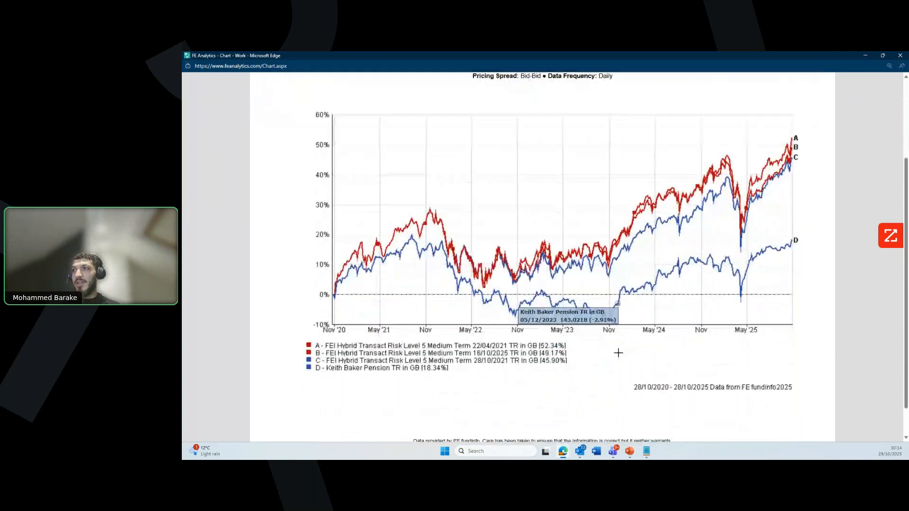
pyautogui.scroll(1, 529, 370)
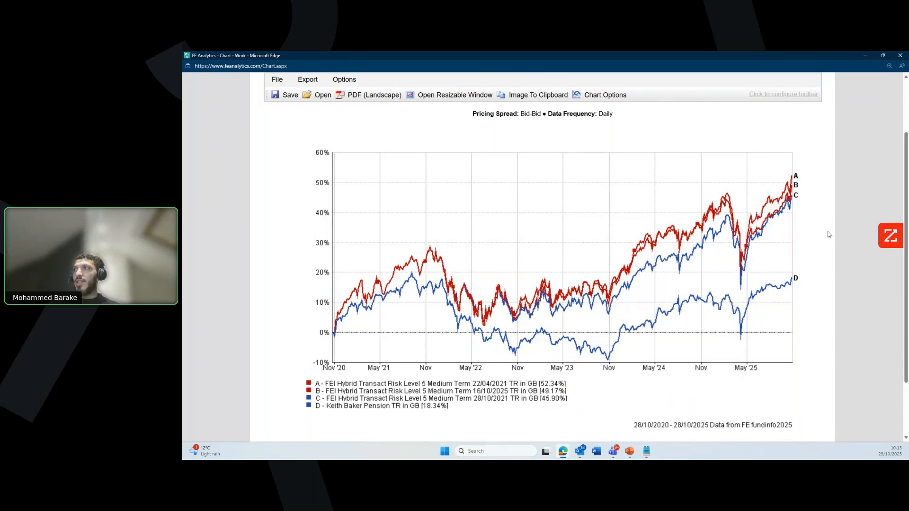
pyautogui.click(903, 58)
# Step: Generate a Scatter Chart of the active list over a 5-year performance period
pyautogui.click(757, 213)
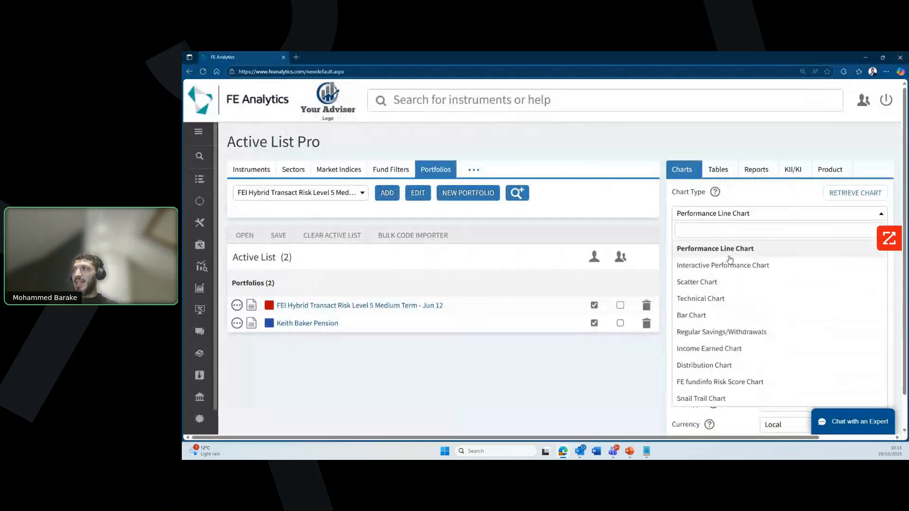
pyautogui.click(721, 282)
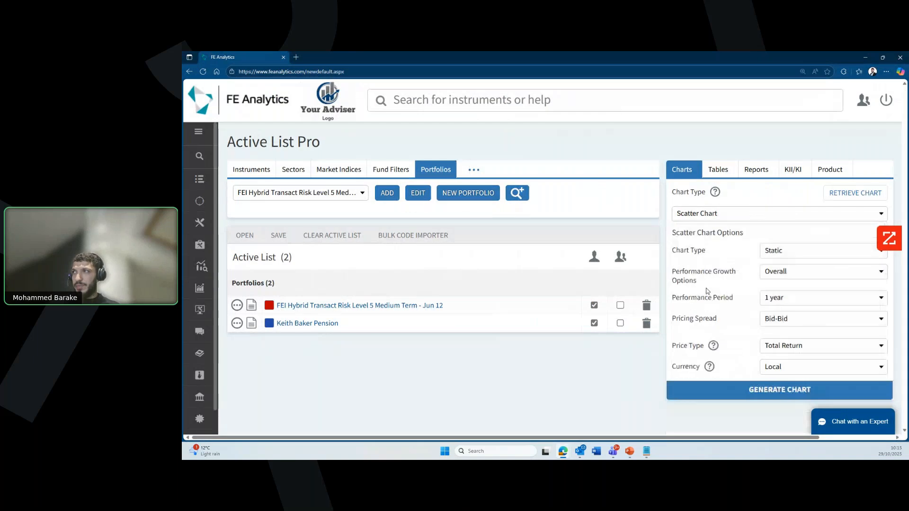
pyautogui.click(793, 297)
pyautogui.scroll(-2, 791, 378)
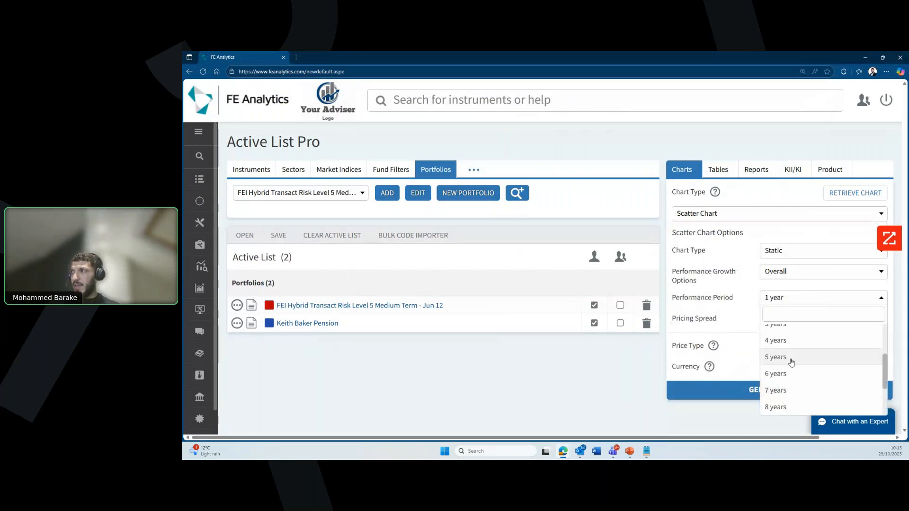
pyautogui.click(792, 360)
pyautogui.click(753, 390)
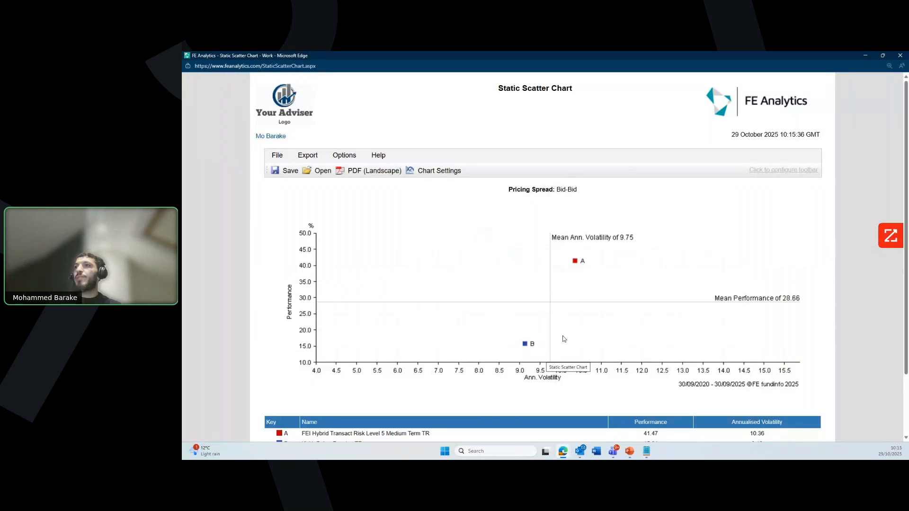
# Step: Scroll to the scatter chart's key table, then close the chart window
pyautogui.scroll(-2, 565, 339)
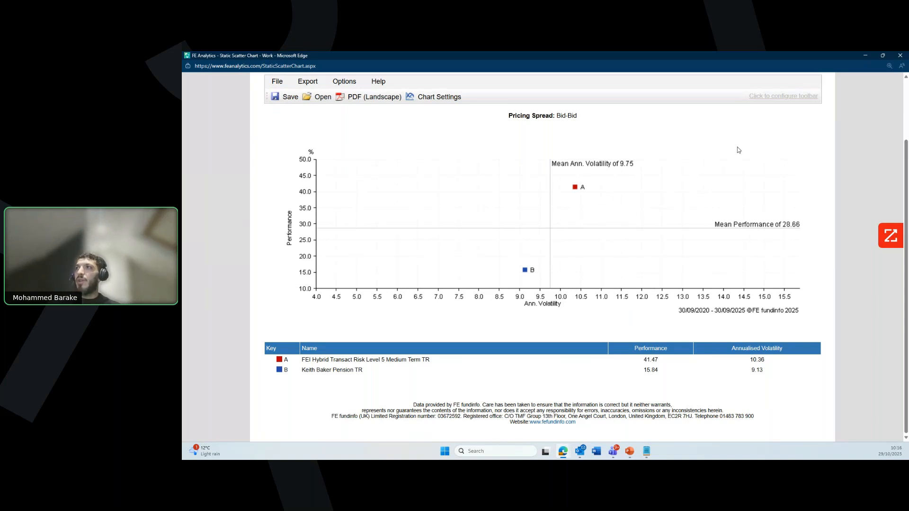
pyautogui.click(900, 55)
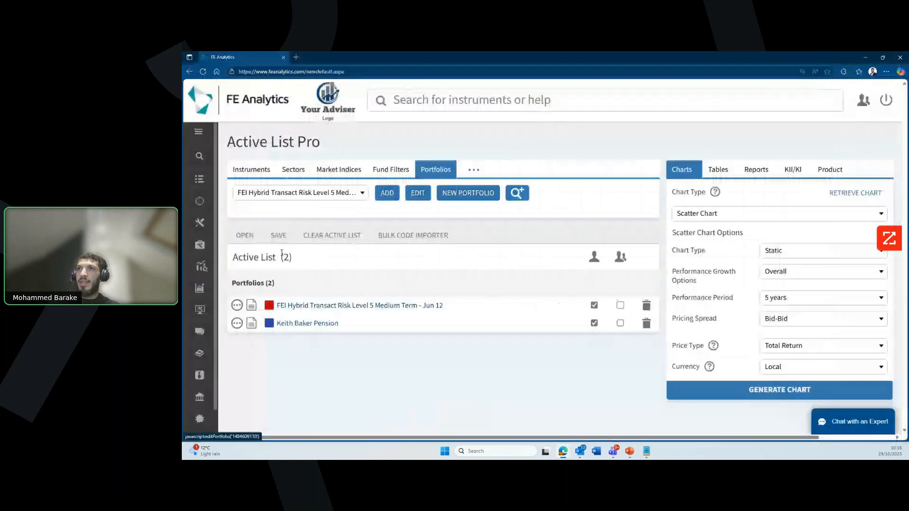
# Step: Load the saved LifeStrategy 20/100 Equity list and generate its scatter chart
pyautogui.click(244, 235)
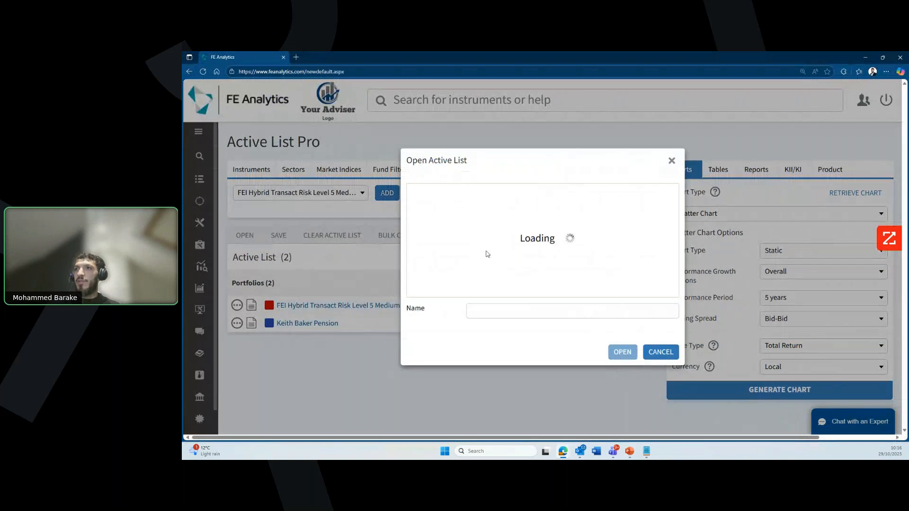
pyautogui.scroll(-10, 483, 258)
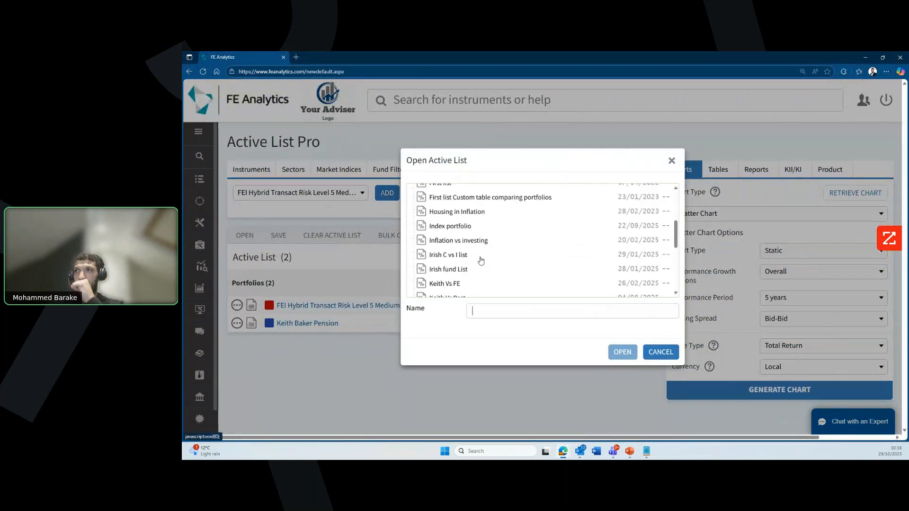
pyautogui.click(621, 352)
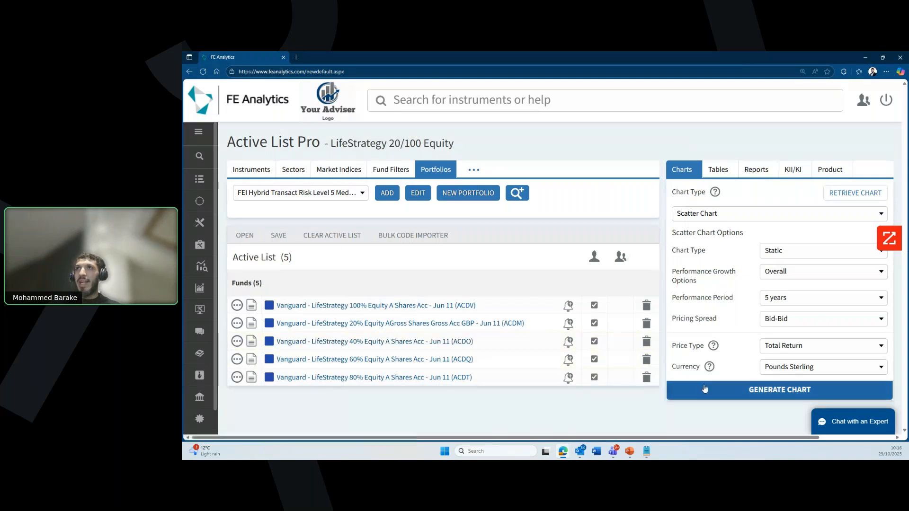
pyautogui.click(779, 389)
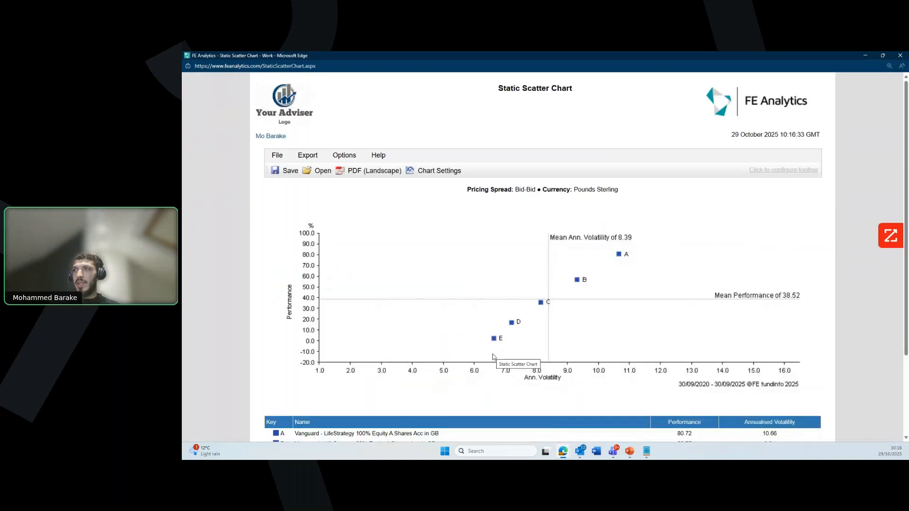
# Step: Inspect the key table's 10.66 and 6.63 volatility and 2.38 performance figures, then close the chart
pyautogui.scroll(-2, 492, 357)
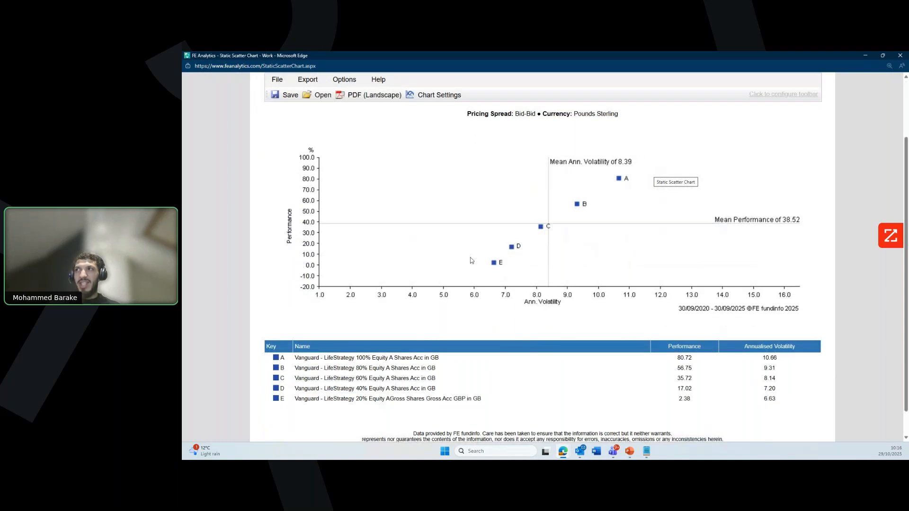
pyautogui.scroll(-1, 450, 369)
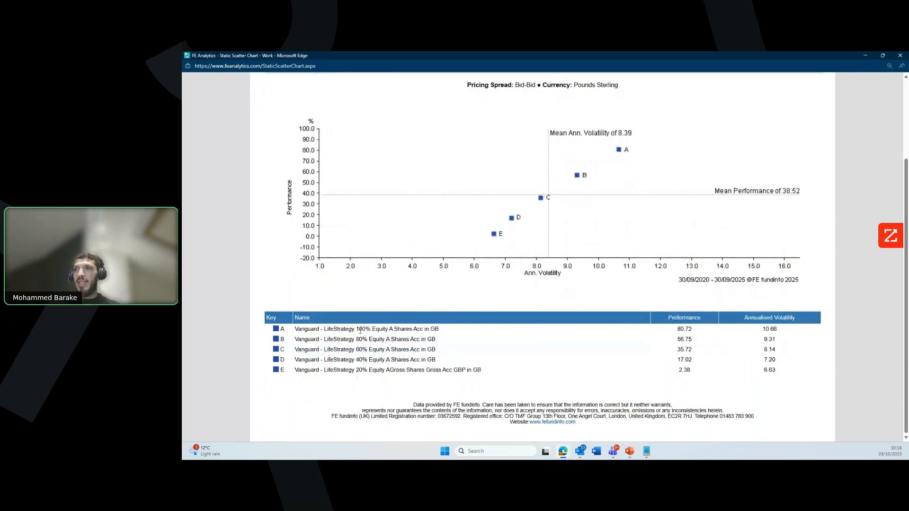
pyautogui.doubleClick(766, 329)
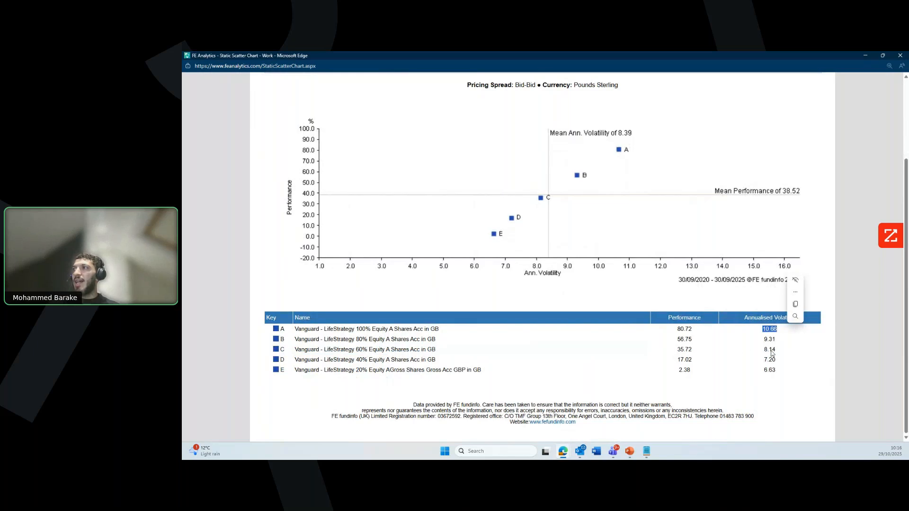
pyautogui.click(678, 329)
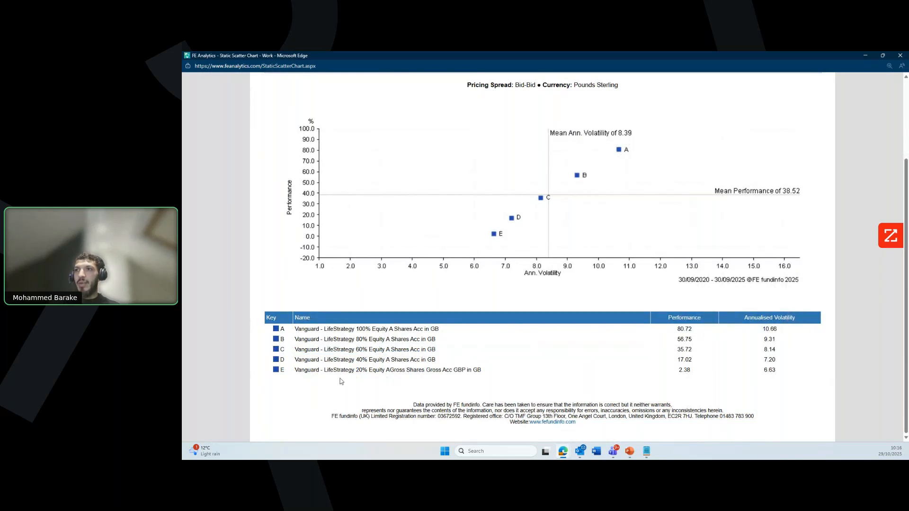
pyautogui.doubleClick(768, 370)
pyautogui.click(735, 382)
pyautogui.moveTo(688, 372); pyautogui.dragTo(695, 375)
pyautogui.click(688, 380)
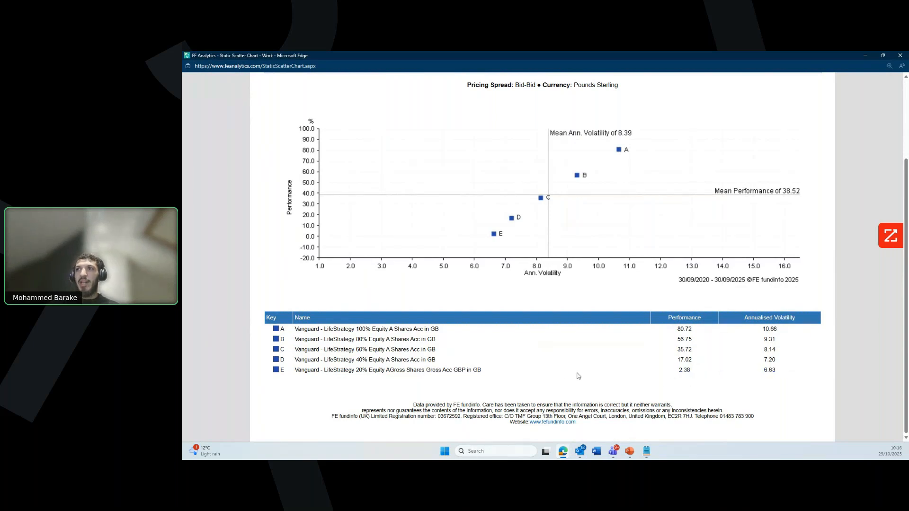
pyautogui.scroll(3, 563, 374)
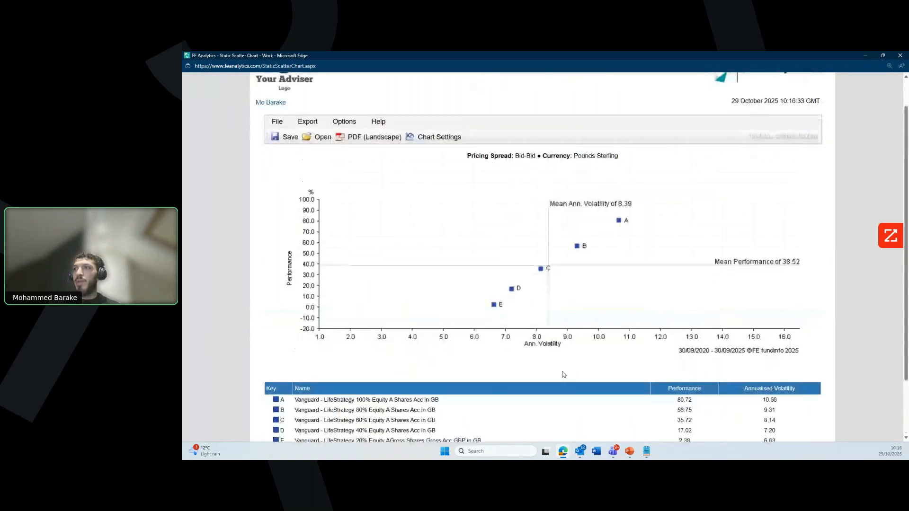
pyautogui.scroll(-1, 564, 373)
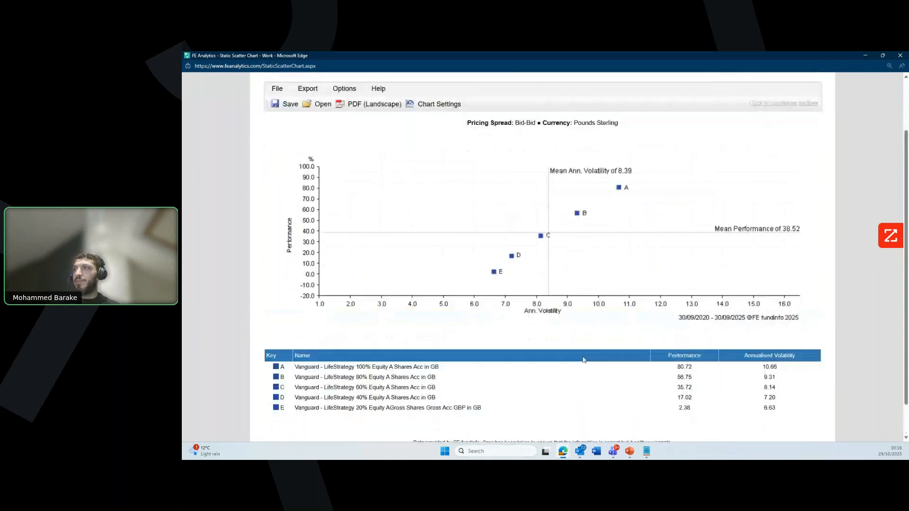
pyautogui.click(899, 56)
# Step: Clear the active list and add the client's pension portfolio back to it
pyautogui.click(332, 236)
pyautogui.click(568, 286)
pyautogui.click(387, 192)
pyautogui.click(328, 194)
pyautogui.write('keith')
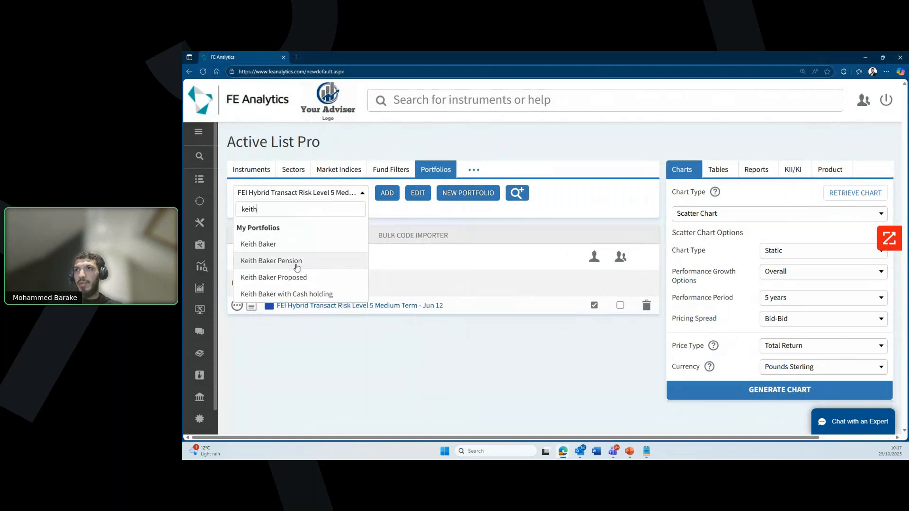
pyautogui.click(271, 261)
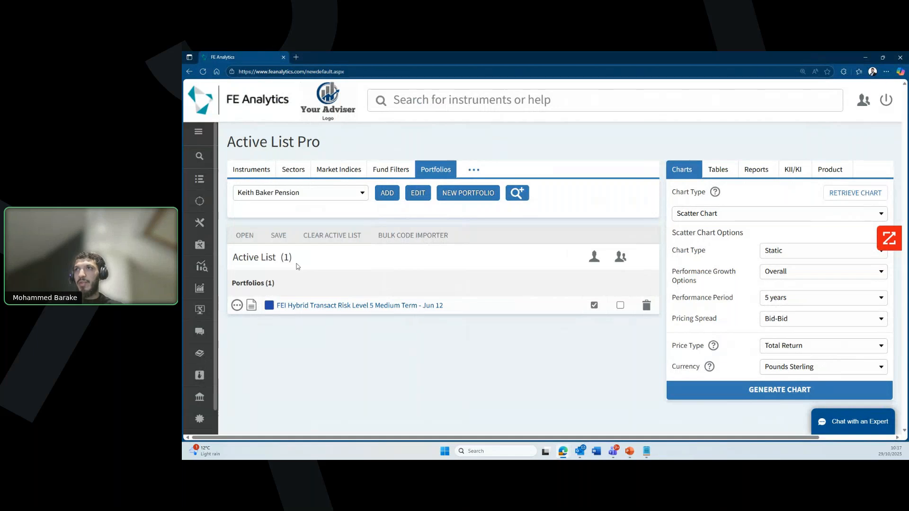
pyautogui.click(383, 198)
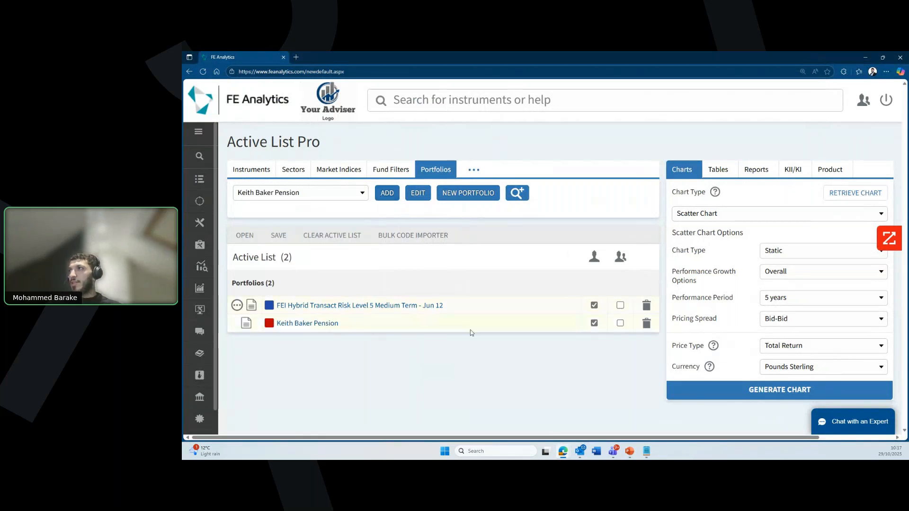
# Step: Generate a 5-year Regular Savings/Withdrawals chart with regular 1500 monthly withdrawals
pyautogui.click(731, 212)
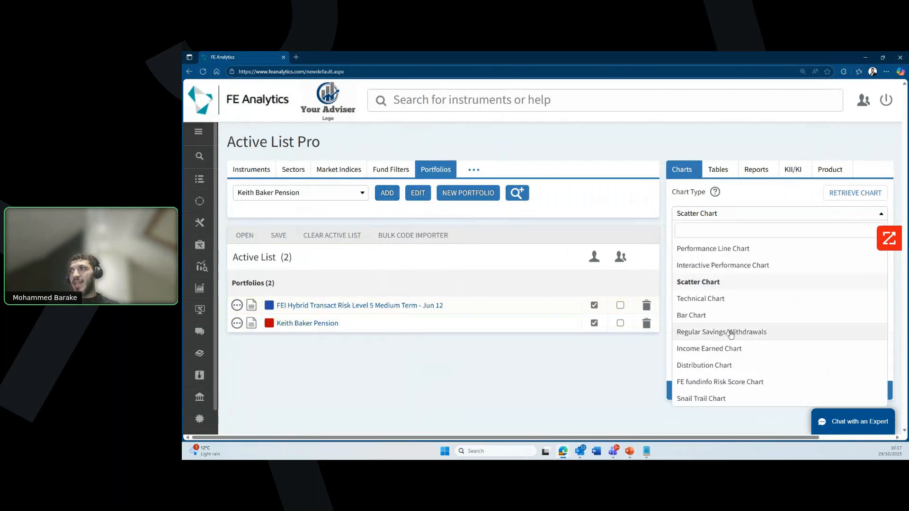
pyautogui.click(730, 333)
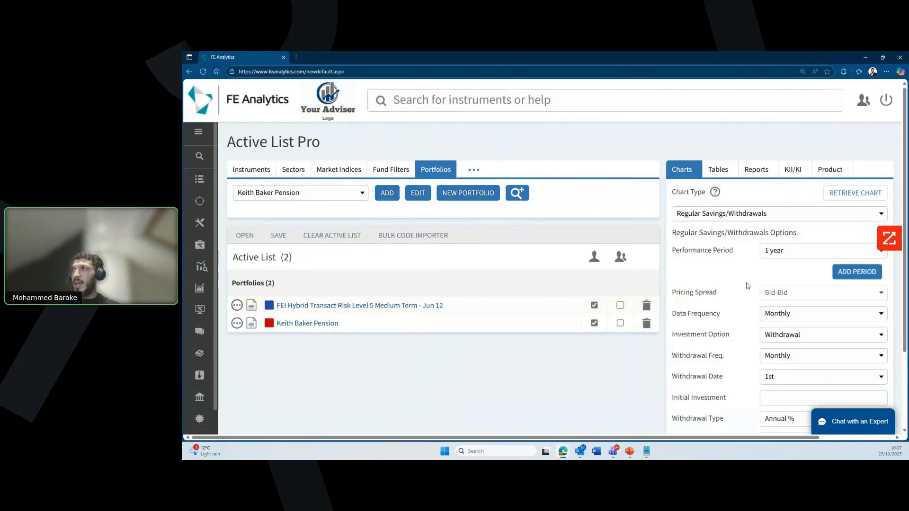
pyautogui.scroll(-1, 749, 275)
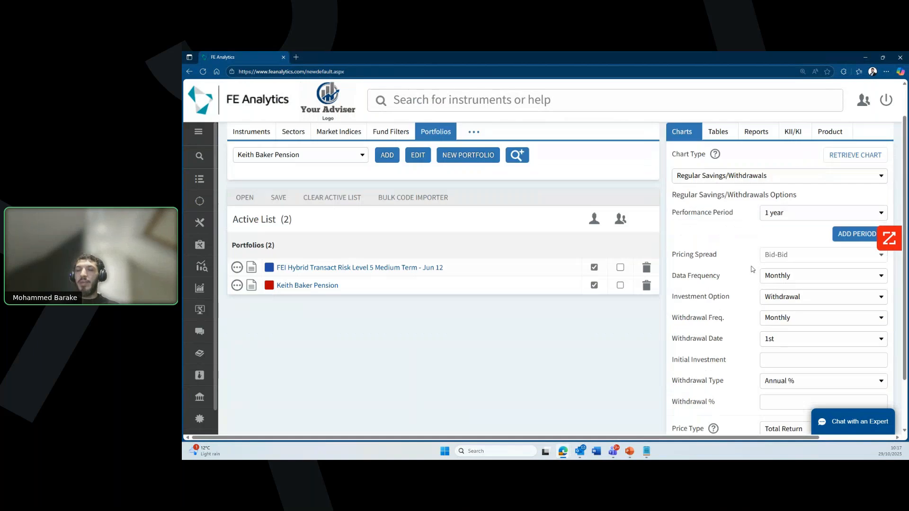
pyautogui.click(789, 214)
pyautogui.click(789, 381)
pyautogui.scroll(-2, 789, 383)
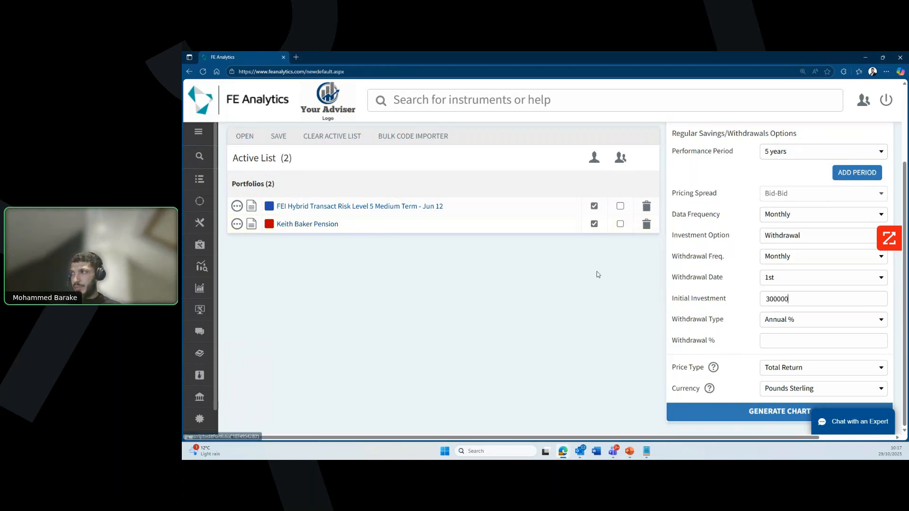
pyautogui.click(807, 322)
pyautogui.click(797, 306)
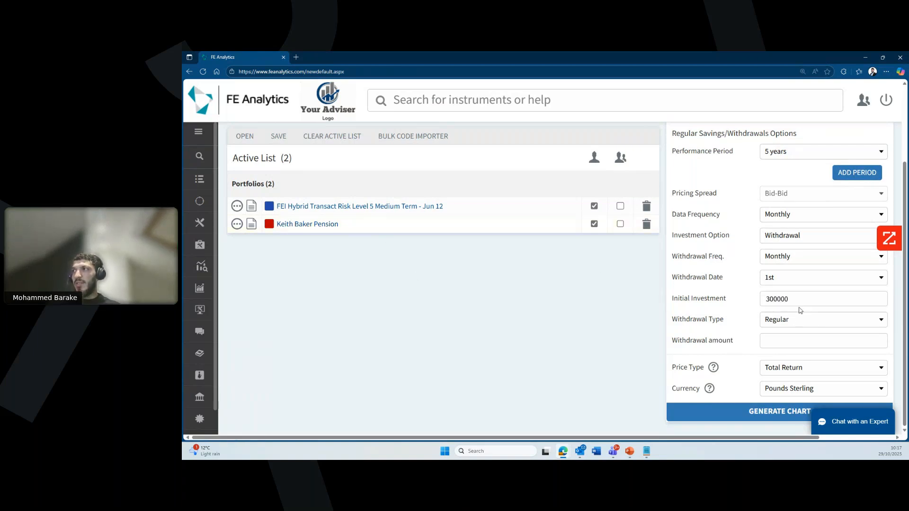
pyautogui.click(791, 336)
pyautogui.write('1500')
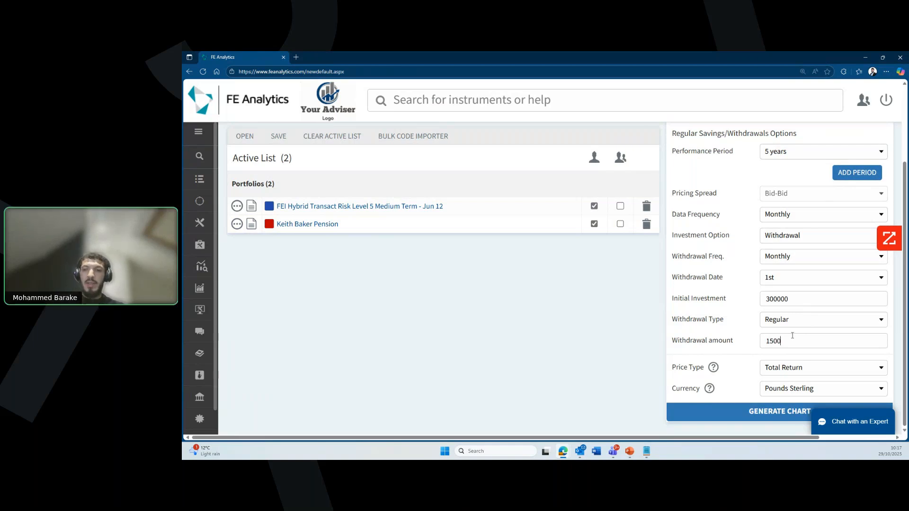
pyautogui.click(753, 405)
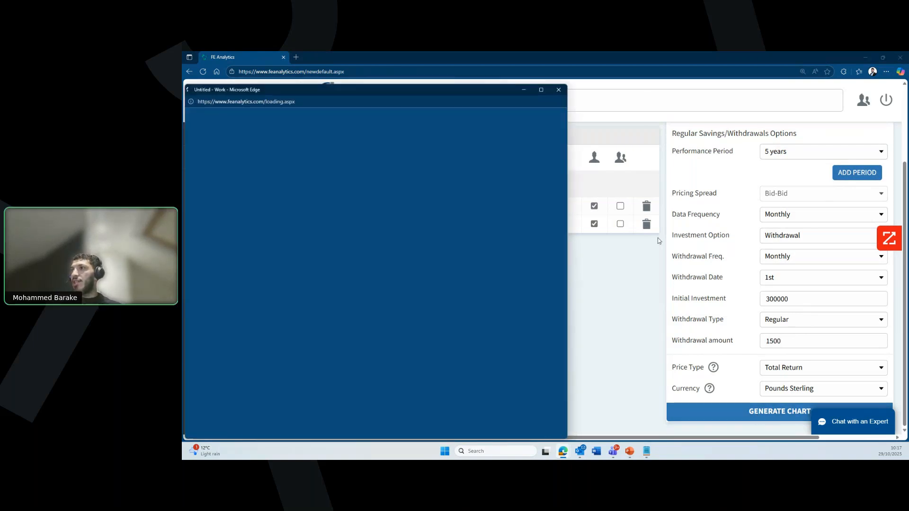
# Step: Maximize the withdrawals chart and inspect its lines and header values
pyautogui.click(541, 88)
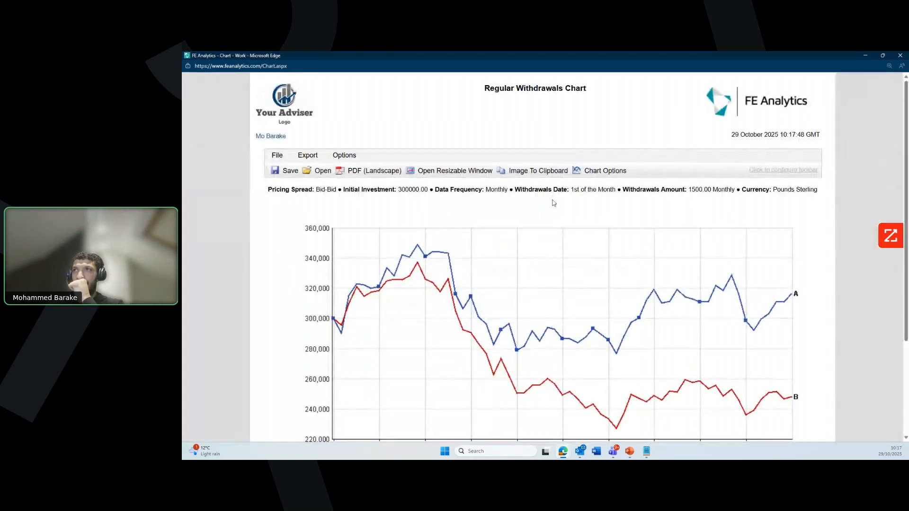
pyautogui.moveTo(546, 261)
pyautogui.keyDown('ctrl'); pyautogui.scroll(-1, 545, 263); pyautogui.keyUp('ctrl')
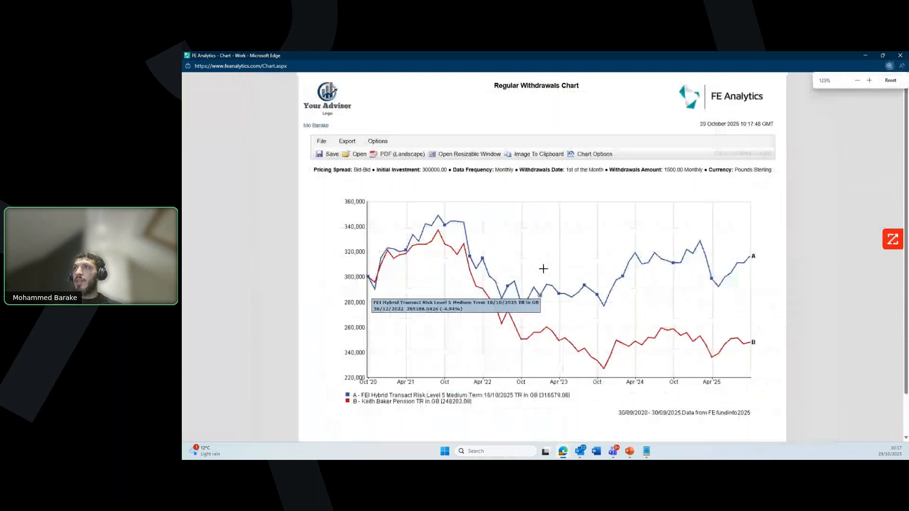
pyautogui.keyDown('ctrl'); pyautogui.scroll(1, 488, 202); pyautogui.keyUp('ctrl')
pyautogui.moveTo(435, 213)
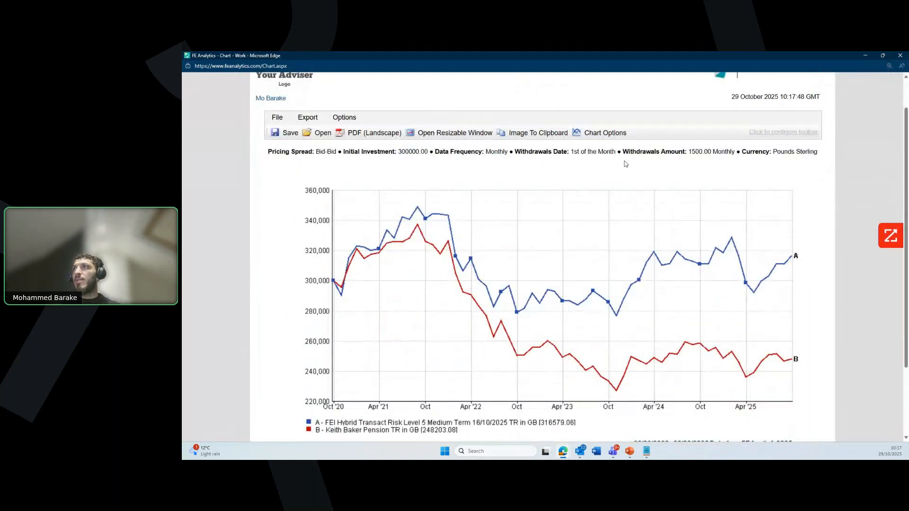
pyautogui.moveTo(689, 150); pyautogui.dragTo(740, 158)
pyautogui.click(642, 182)
# Step: Check the 1500.00 monthly withdrawal figure, then close the chart window
pyautogui.scroll(-1, 642, 182)
pyautogui.scroll(-1, 642, 181)
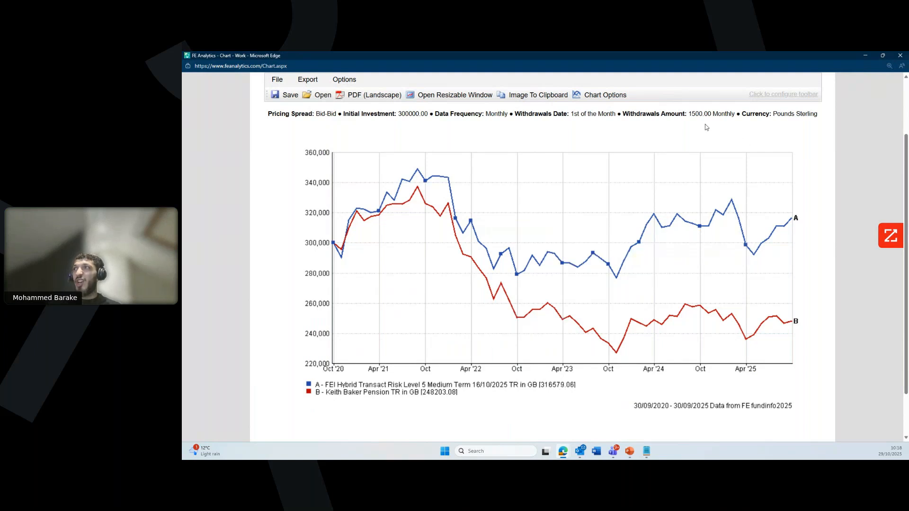
pyautogui.moveTo(692, 115); pyautogui.dragTo(739, 117)
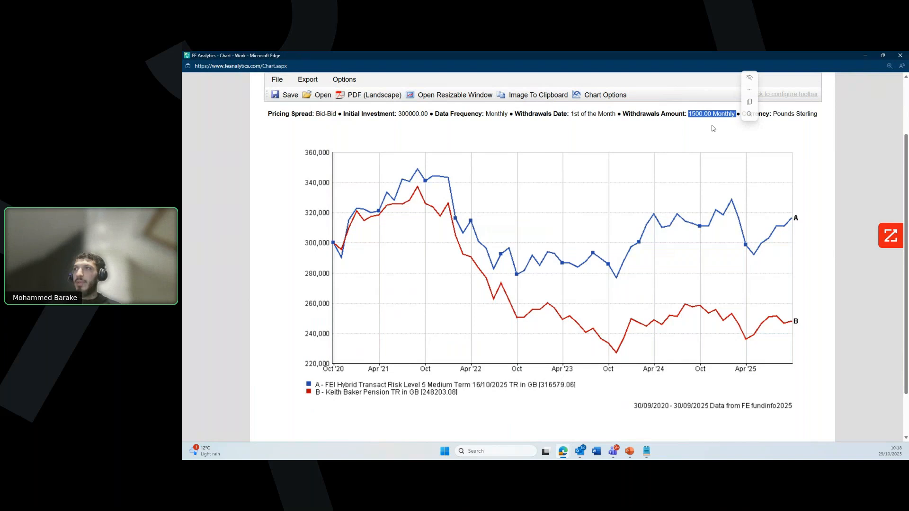
pyautogui.click(713, 128)
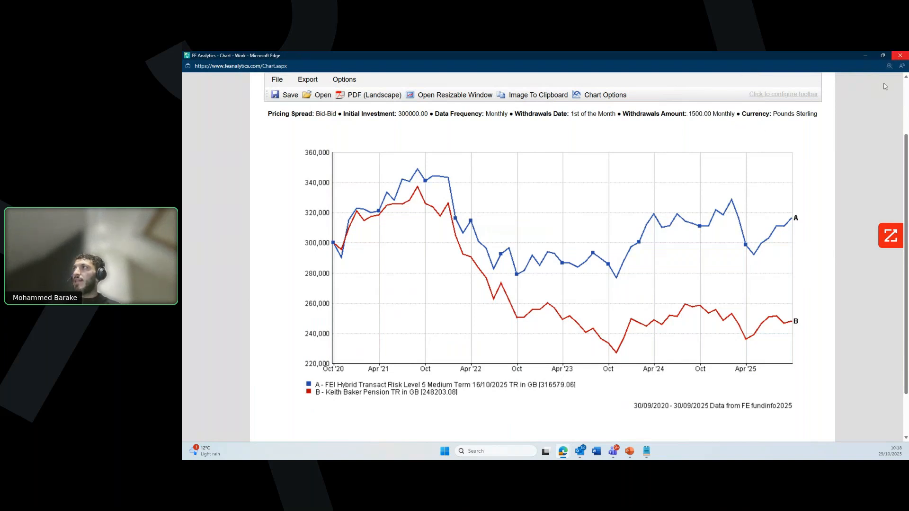
pyautogui.click(900, 56)
pyautogui.click(805, 236)
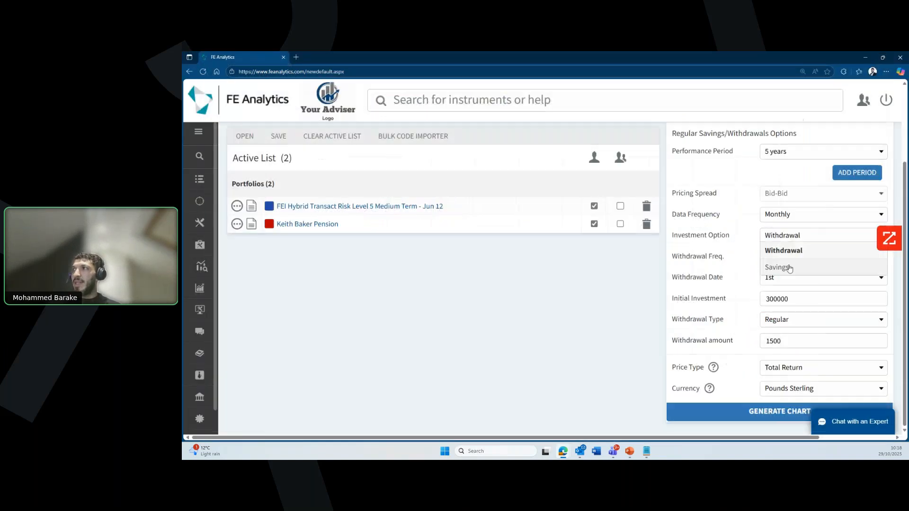
# Step: Set Investment Option to Savings with 100000 initial and 300 regular investment, and generate the chart
pyautogui.click(789, 269)
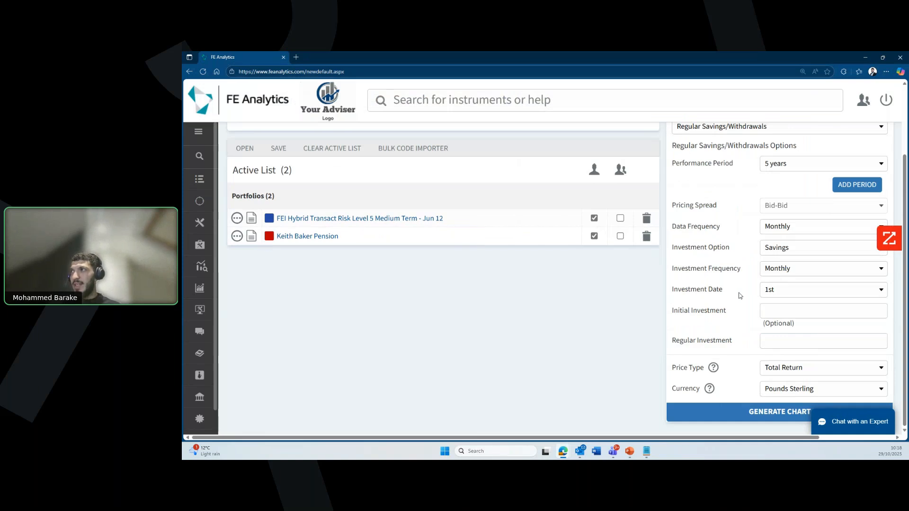
pyautogui.click(782, 311)
pyautogui.write('100000')
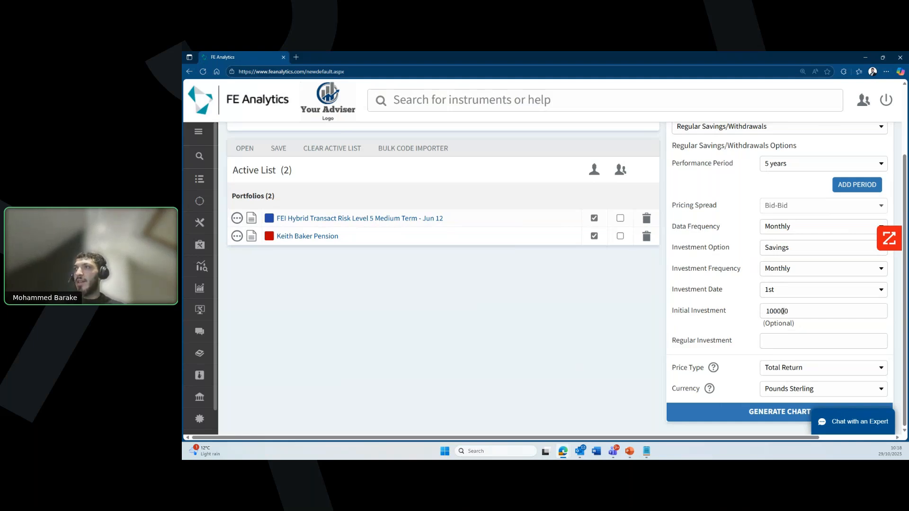
pyautogui.click(785, 345)
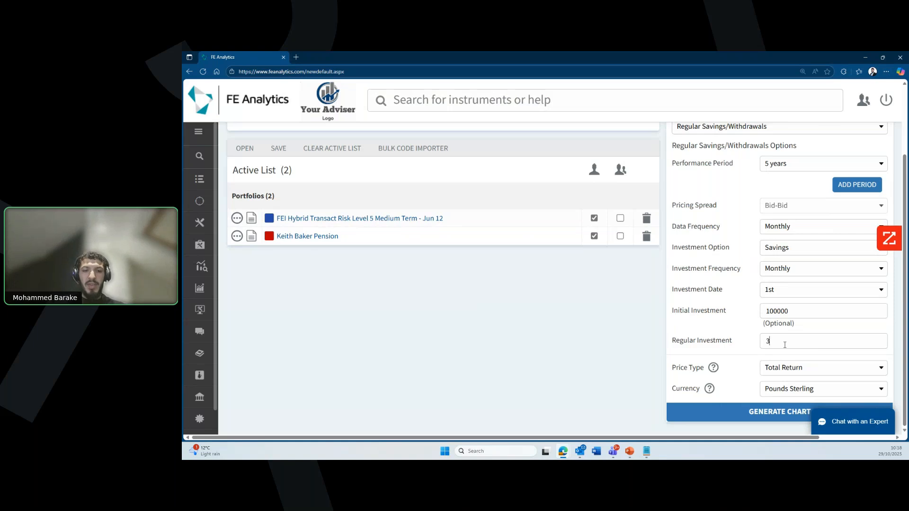
pyautogui.click(748, 412)
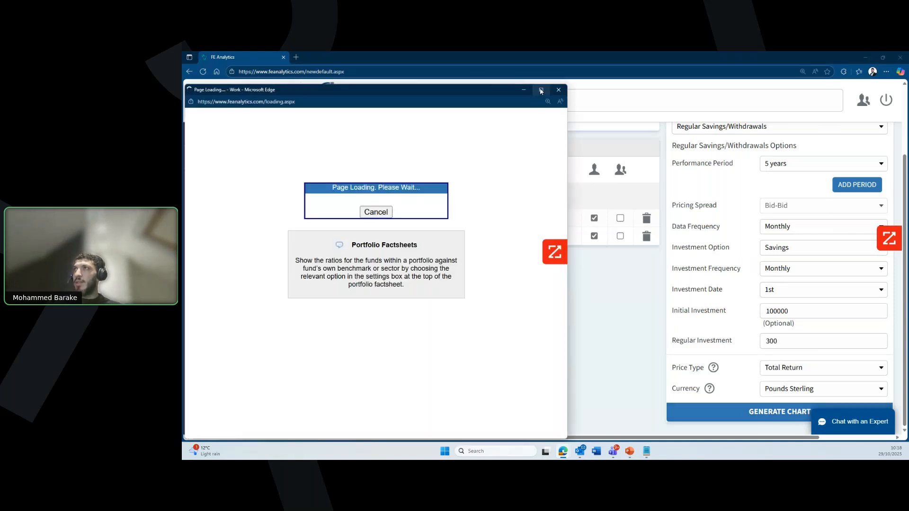
# Step: Maximize the regular savings chart and go over its initial, 300.00 regular and total savings figures
pyautogui.click(541, 89)
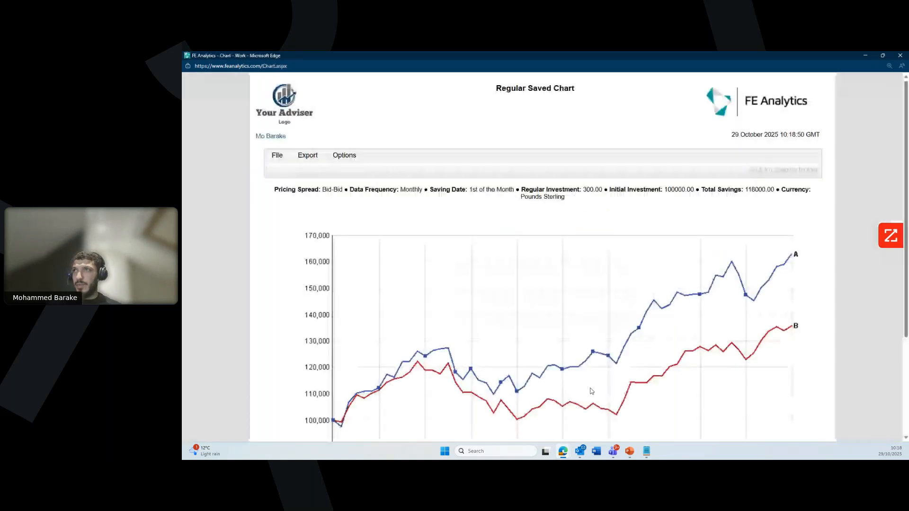
pyautogui.scroll(-2, 598, 263)
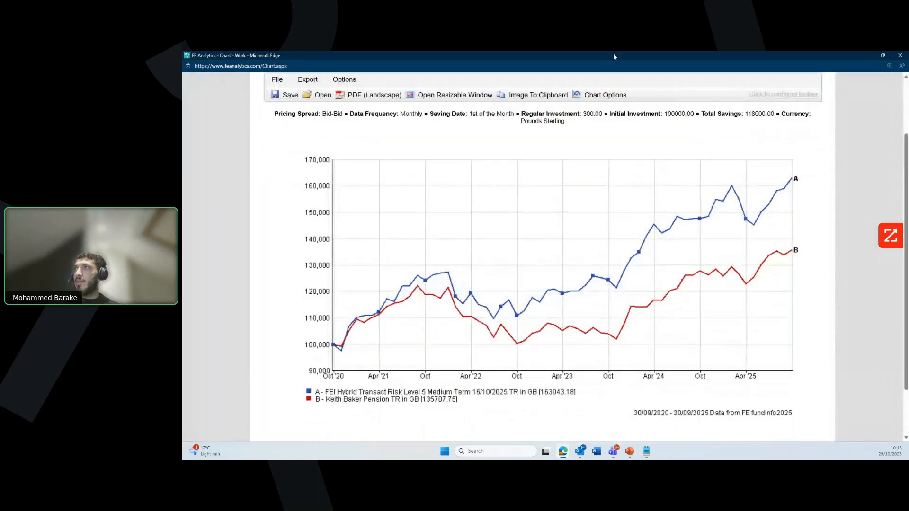
pyautogui.moveTo(663, 114); pyautogui.dragTo(691, 115)
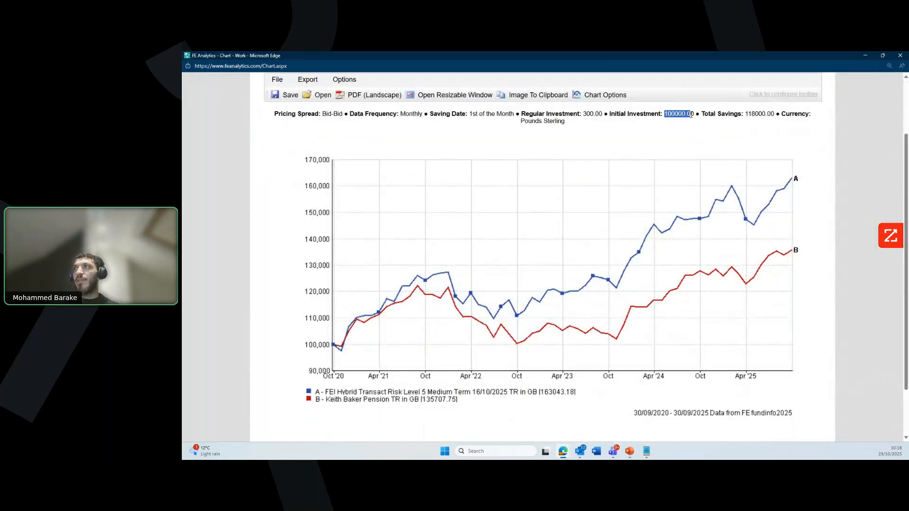
pyautogui.click(587, 120)
pyautogui.moveTo(584, 113); pyautogui.dragTo(605, 118)
pyautogui.click(657, 139)
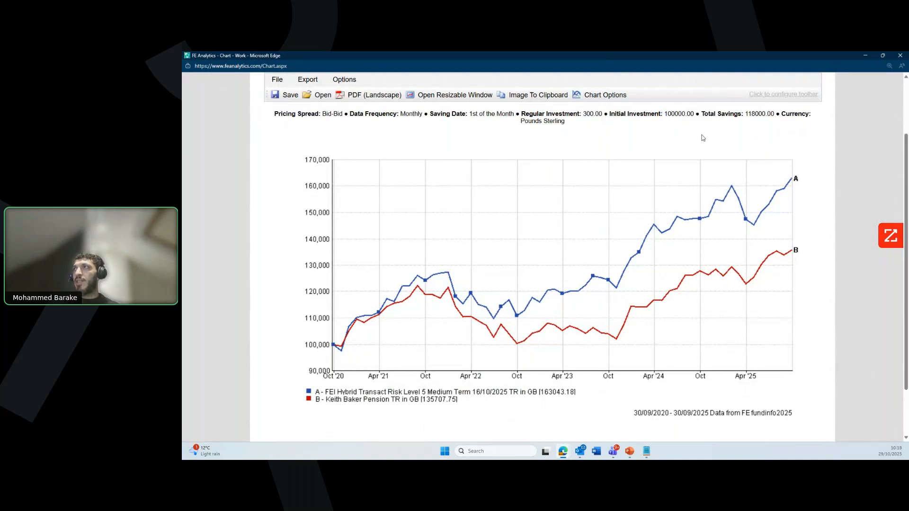
pyautogui.moveTo(747, 114); pyautogui.dragTo(774, 118)
pyautogui.click(763, 128)
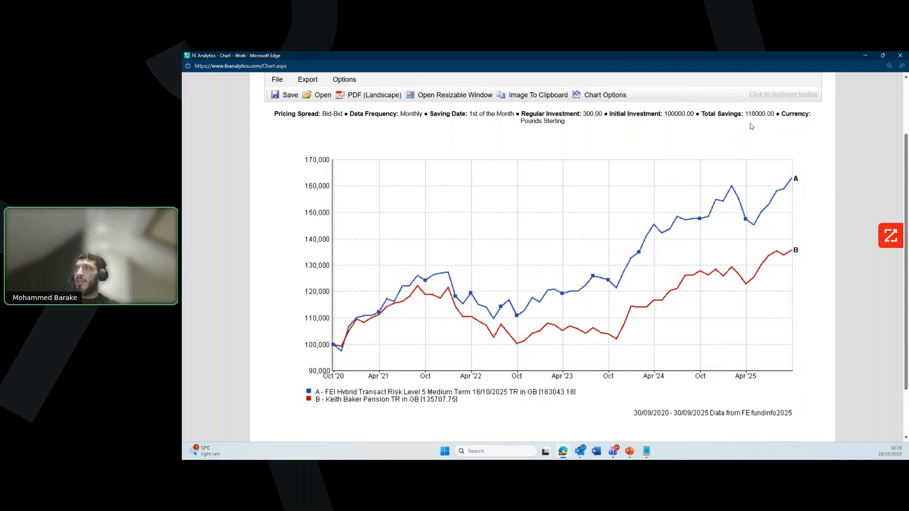
pyautogui.scroll(-1, 426, 307)
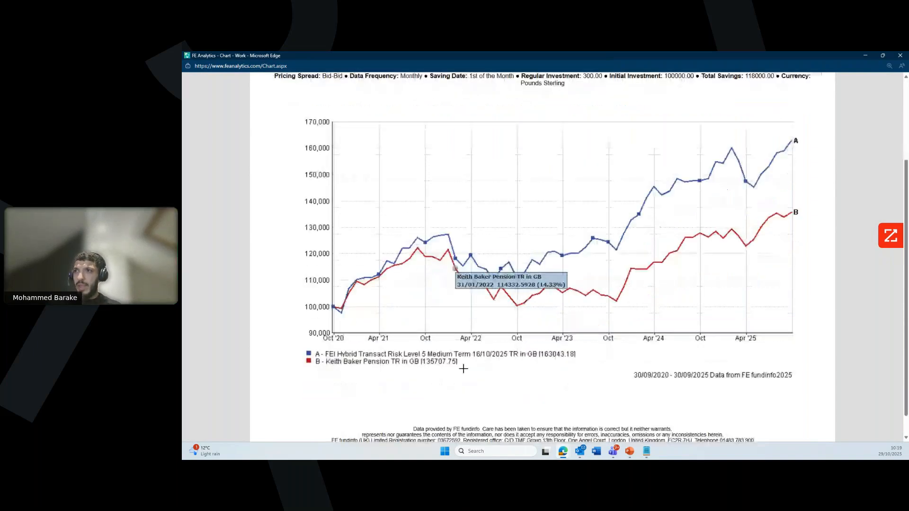
pyautogui.scroll(1, 463, 371)
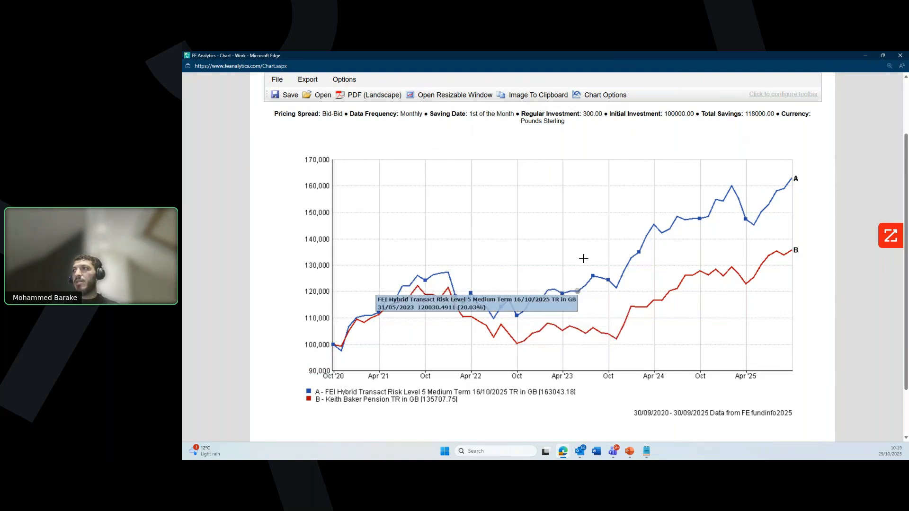
# Step: Close the savings chart and set the report type to Portfolio Comparison
pyautogui.click(899, 55)
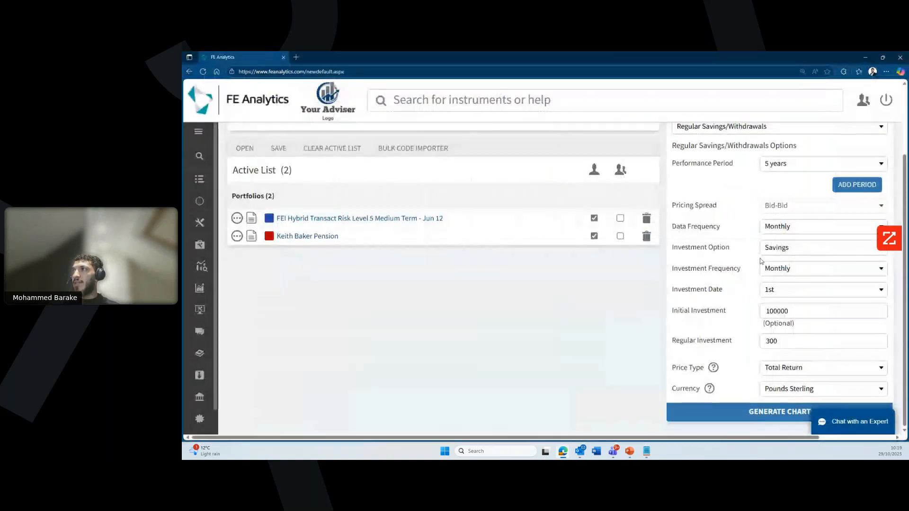
pyautogui.scroll(1, 754, 263)
pyautogui.scroll(1, 754, 262)
pyautogui.click(756, 169)
pyautogui.scroll(-1, 730, 263)
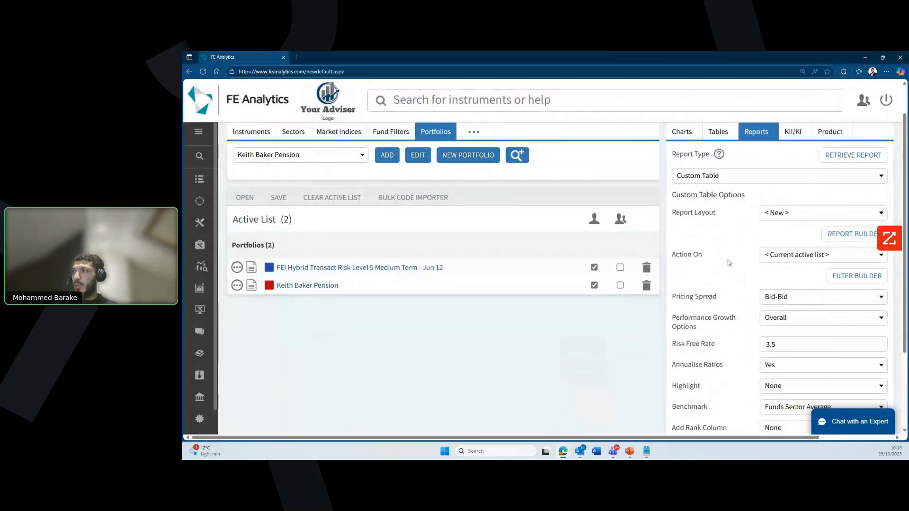
pyautogui.scroll(1, 734, 241)
pyautogui.click(738, 213)
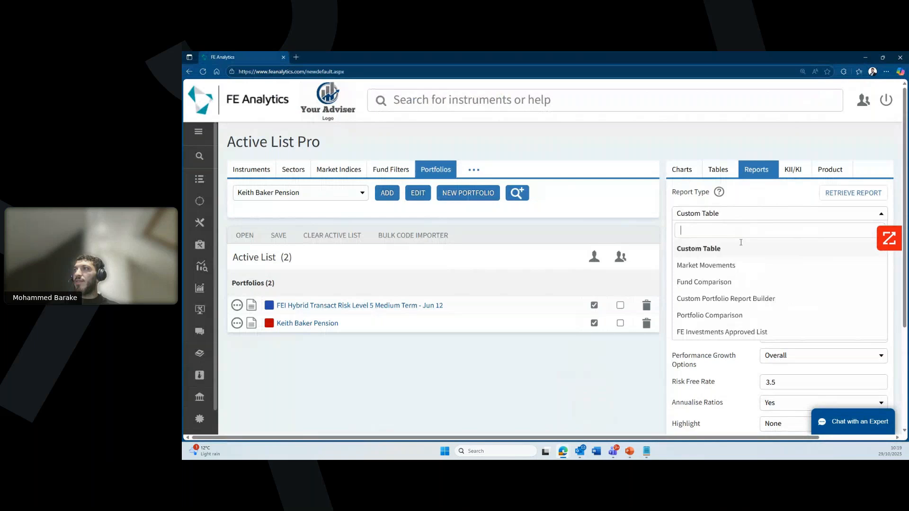
pyautogui.click(734, 316)
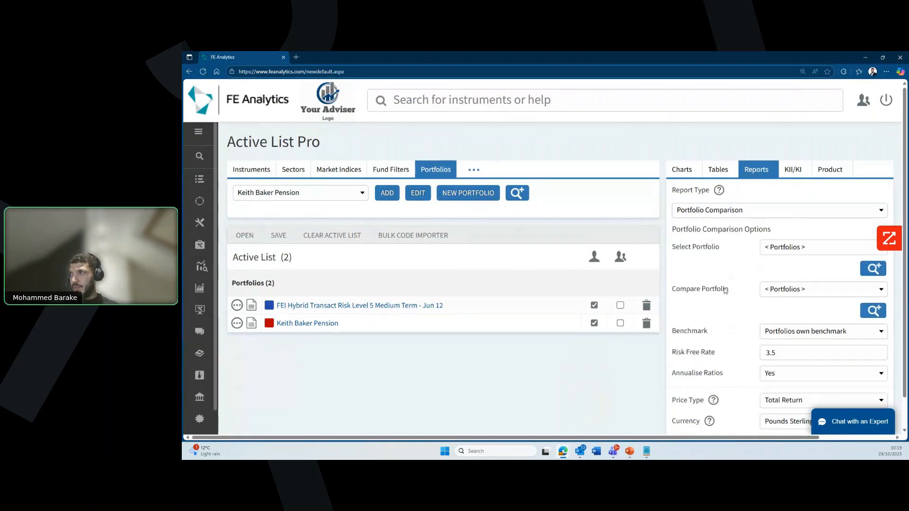
pyautogui.scroll(-1, 743, 260)
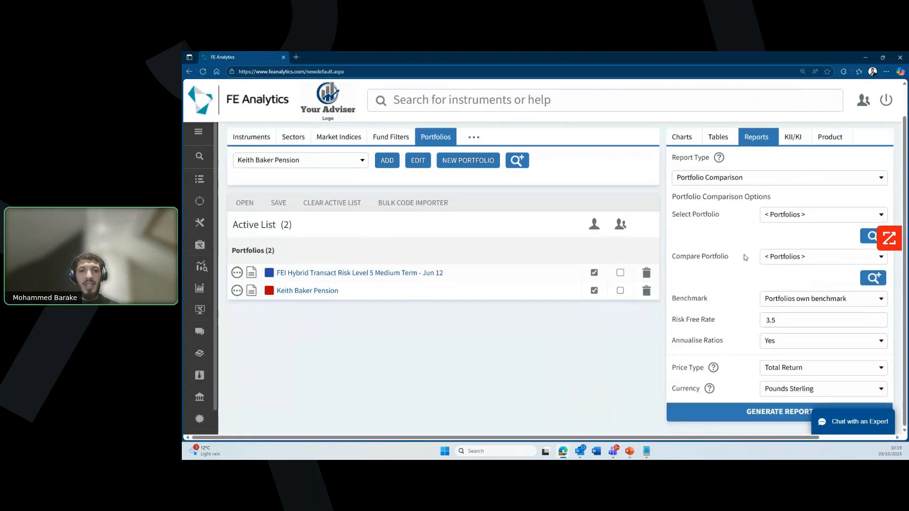
# Step: Compare the client's pension against FEI Hybrid Transact Risk Level 5 Medium Term and generate the report full-screen
pyautogui.click(794, 215)
pyautogui.write('keith')
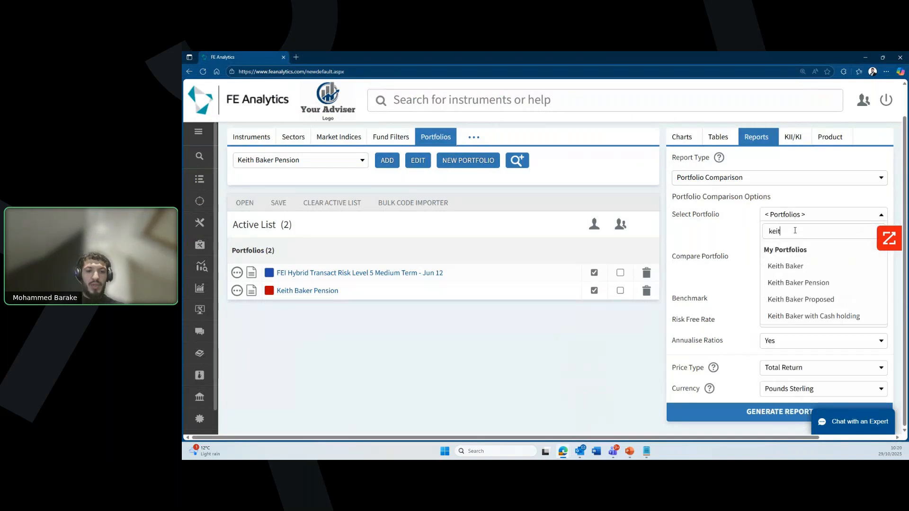
pyautogui.click(799, 283)
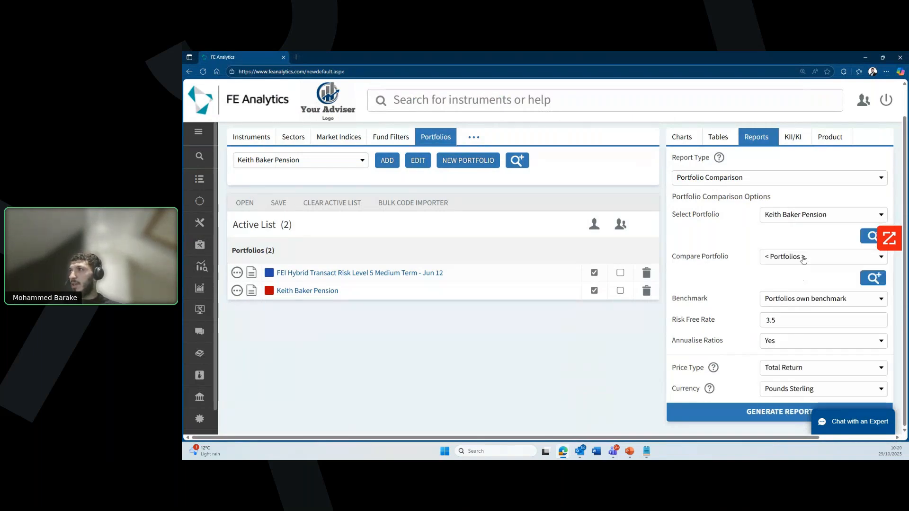
pyautogui.click(803, 257)
pyautogui.scroll(-10, 805, 332)
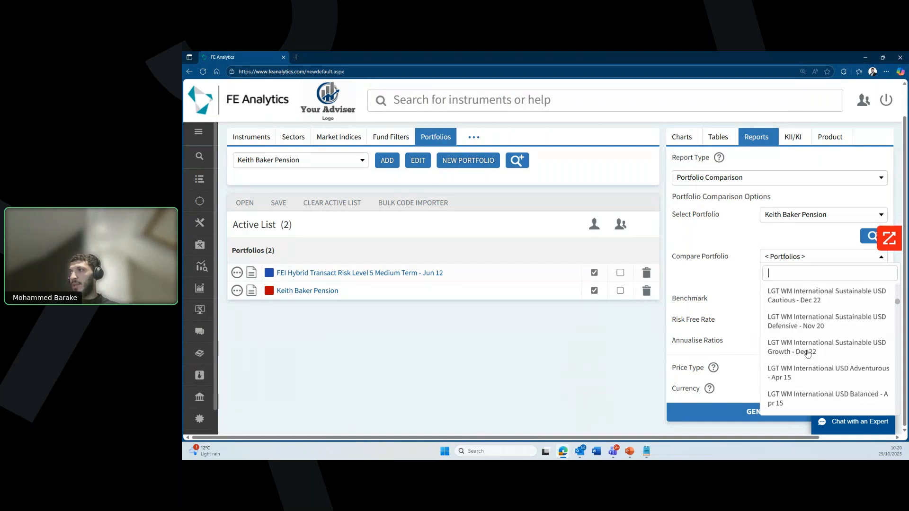
pyautogui.scroll(-1, 825, 388)
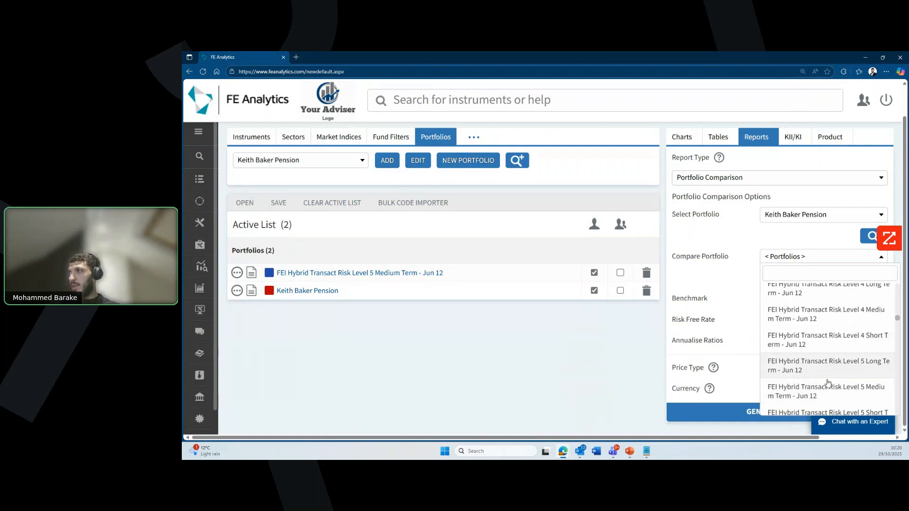
pyautogui.click(826, 392)
pyautogui.click(770, 411)
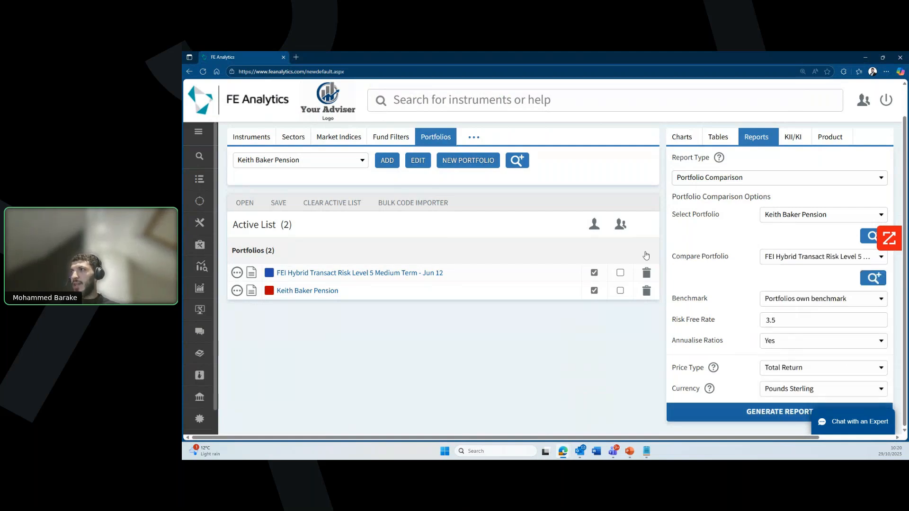
pyautogui.click(547, 147)
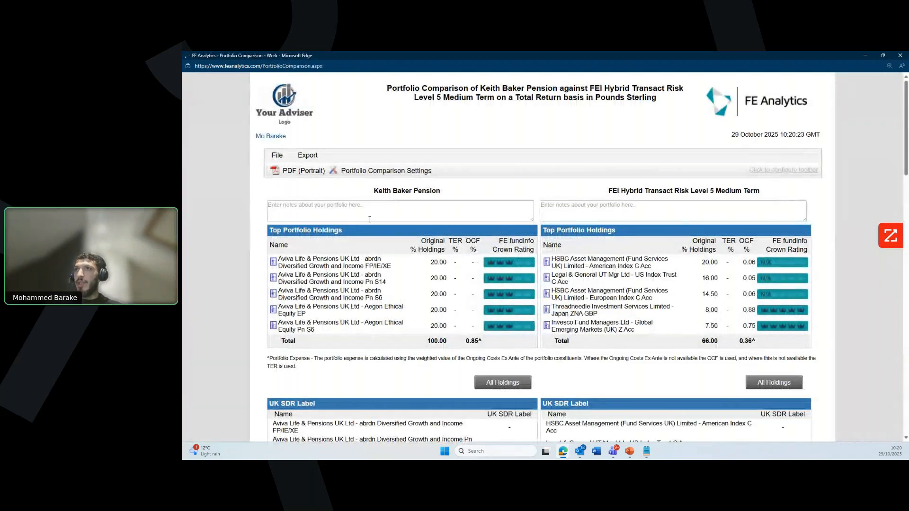
# Step: Type placeholder test notes into the first and the comparison portfolio's notes boxes
pyautogui.moveTo(374, 191); pyautogui.dragTo(443, 191)
pyautogui.click(527, 200)
pyautogui.moveTo(611, 191); pyautogui.dragTo(771, 194)
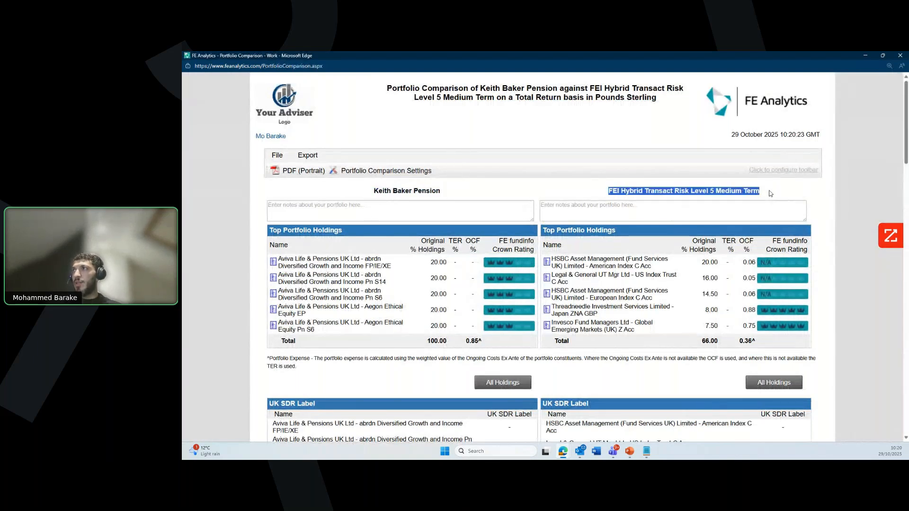
pyautogui.click(489, 210)
pyautogui.click(614, 205)
pyautogui.click(458, 207)
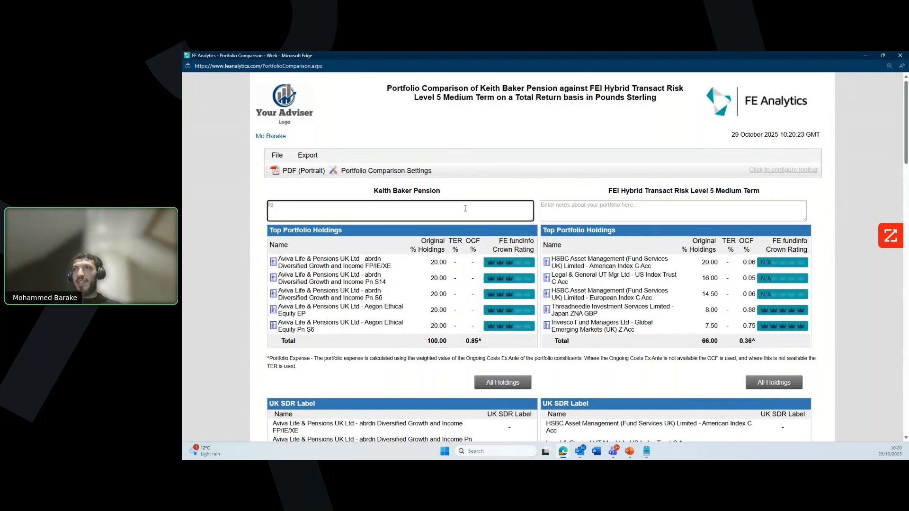
pyautogui.click(551, 214)
pyautogui.write('ffbdfbffb')
pyautogui.scroll(-1, 562, 242)
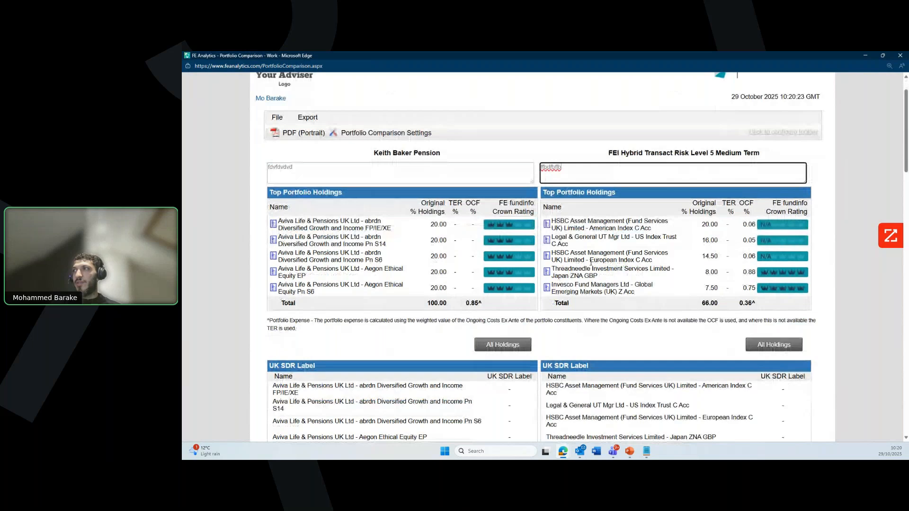
# Step: Scroll down the report and check the performance chart's period options, leaving them unchanged
pyautogui.scroll(-5, 591, 261)
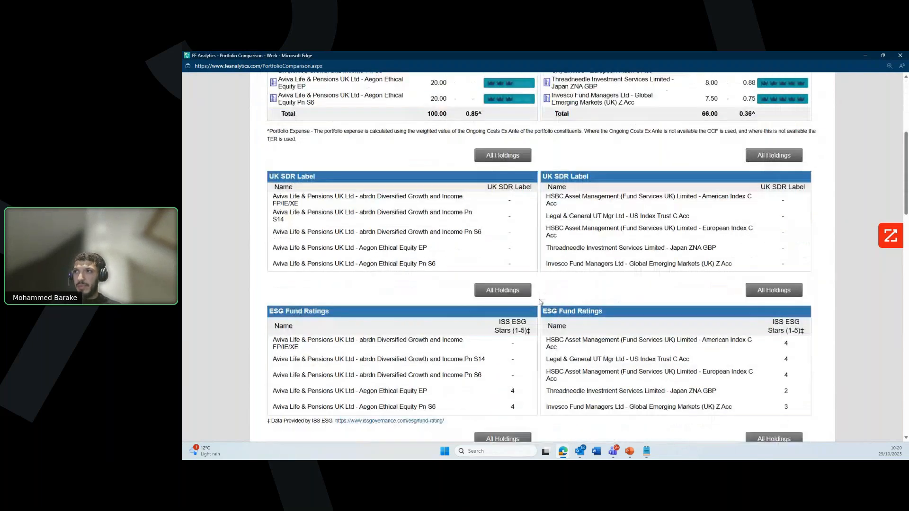
pyautogui.scroll(-3, 541, 301)
pyautogui.scroll(-2, 542, 301)
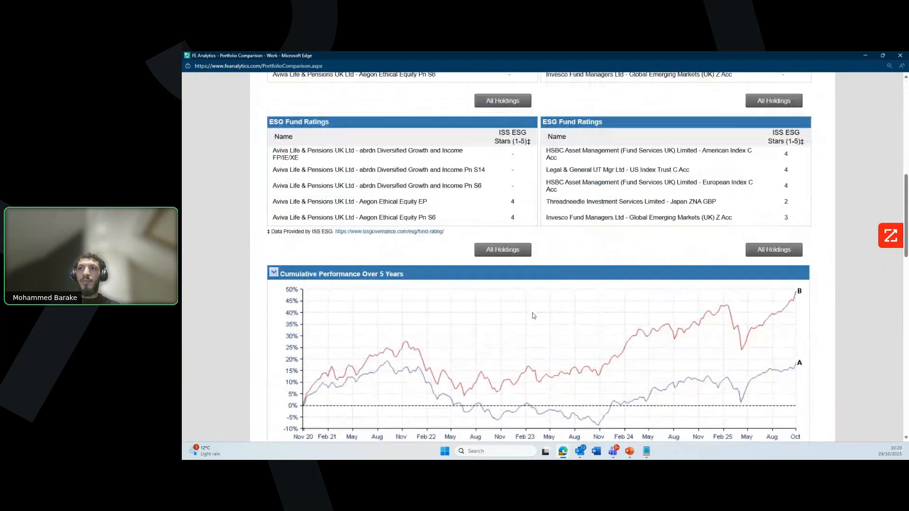
pyautogui.scroll(-2, 491, 329)
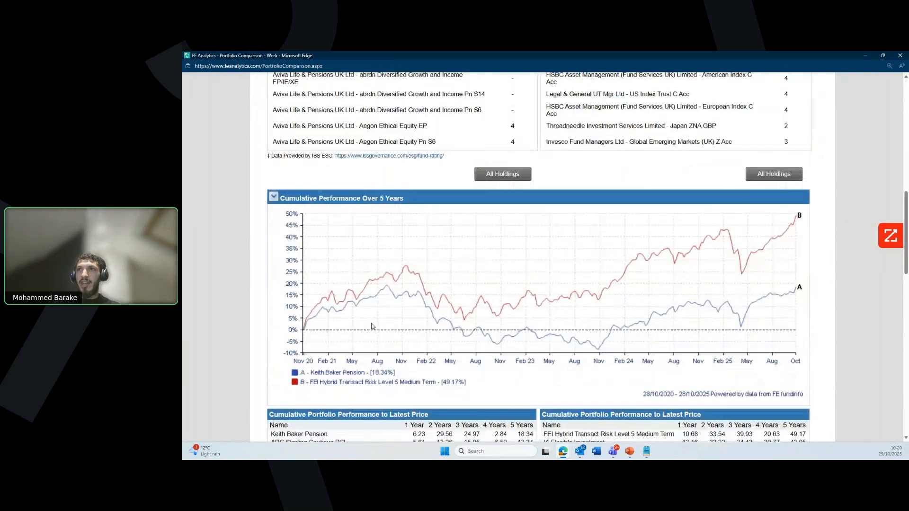
pyautogui.click(274, 196)
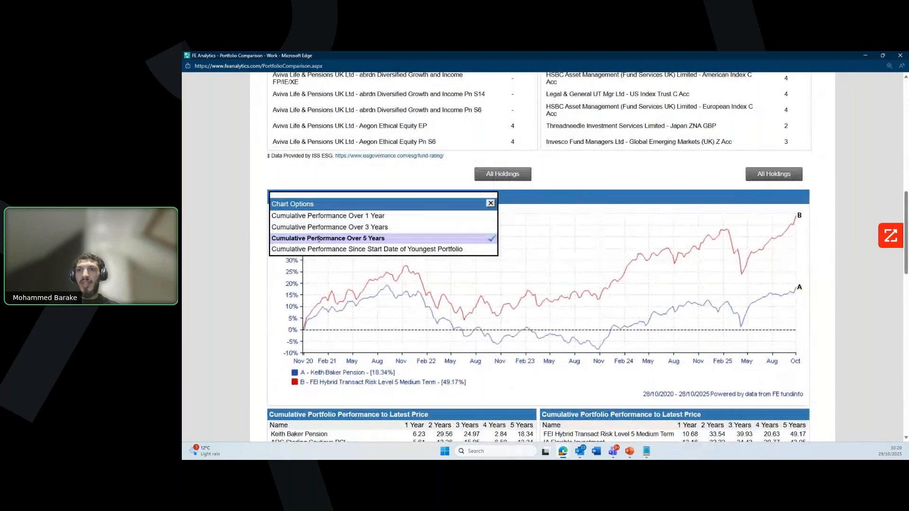
pyautogui.click(491, 203)
# Step: Set the rolling volatility chart to Over 3 Years
pyautogui.scroll(-4, 500, 288)
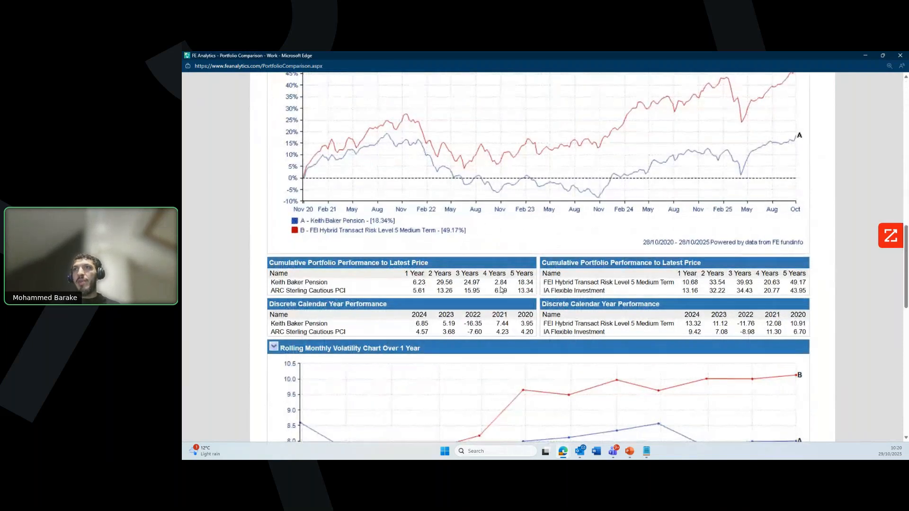
pyautogui.scroll(-2, 500, 288)
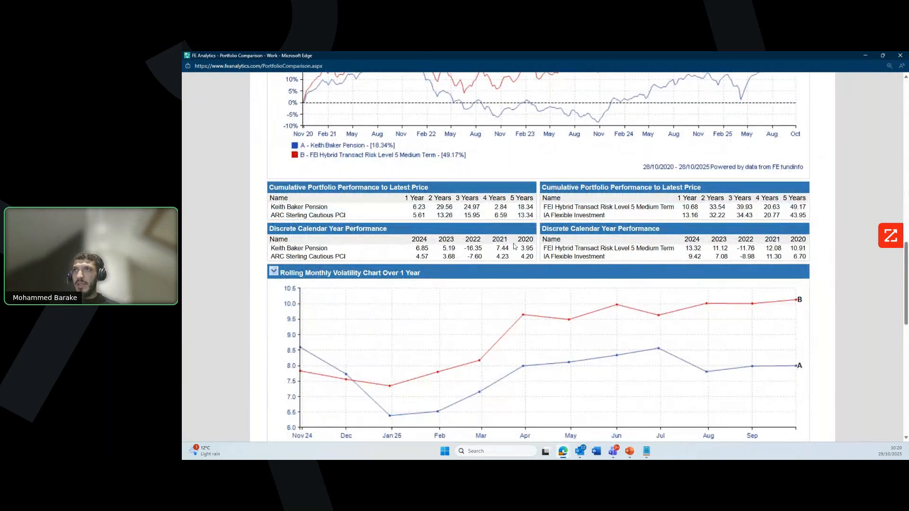
pyautogui.scroll(-3, 508, 243)
pyautogui.click(275, 157)
pyautogui.click(303, 187)
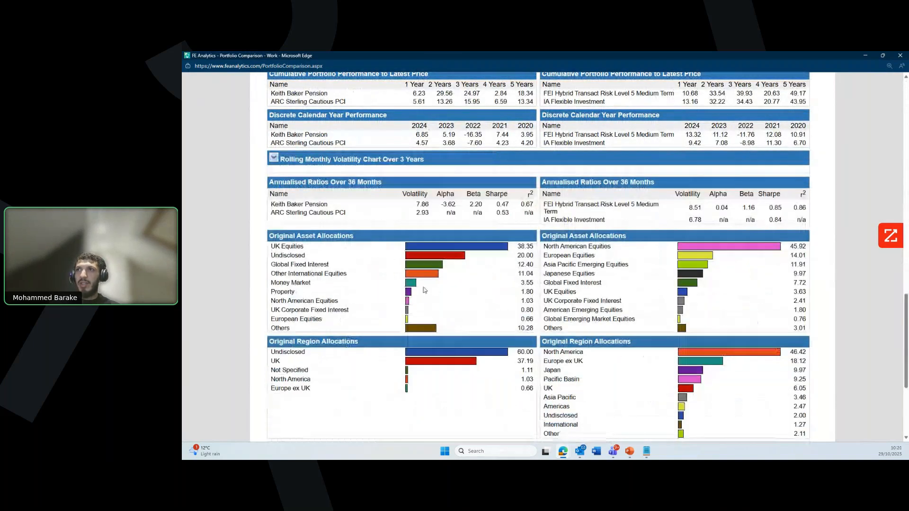
# Step: Scroll through the rest of the report, then close the report window
pyautogui.scroll(-1, 431, 297)
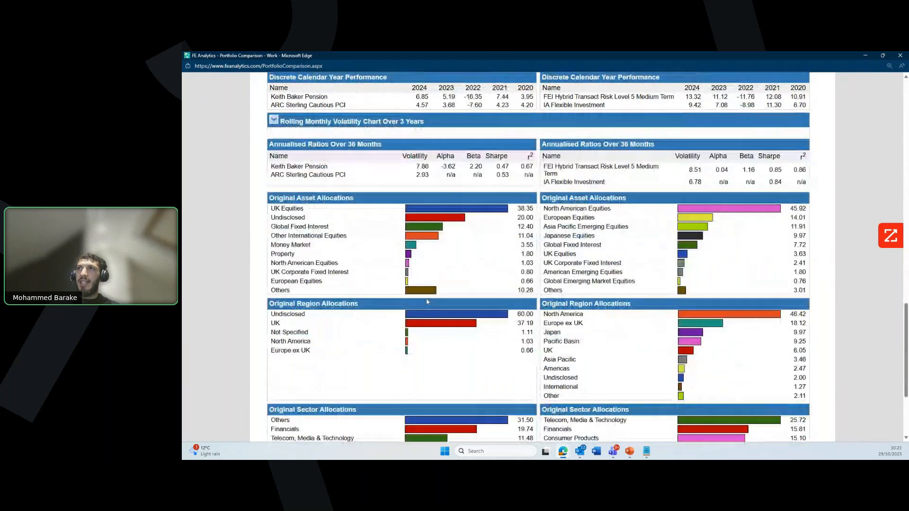
pyautogui.scroll(-1, 427, 301)
pyautogui.scroll(-1, 407, 307)
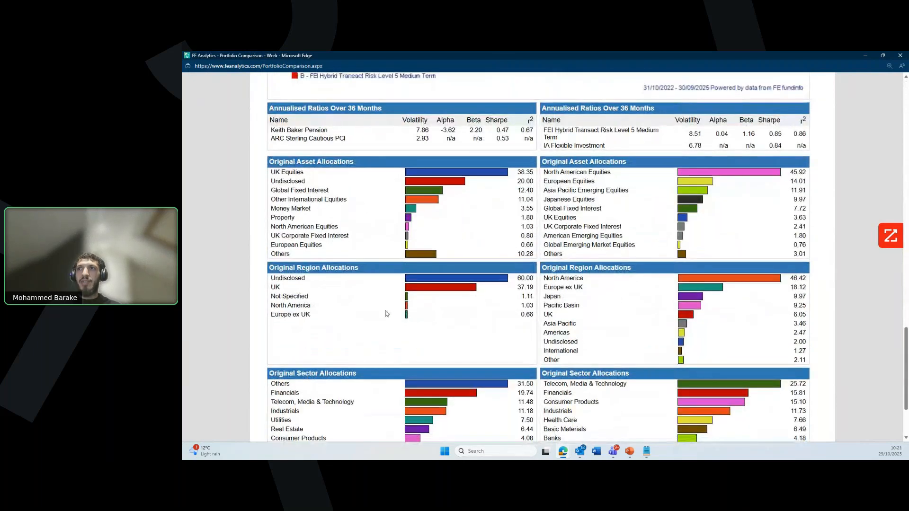
pyautogui.scroll(-2, 386, 326)
pyautogui.scroll(-1, 386, 331)
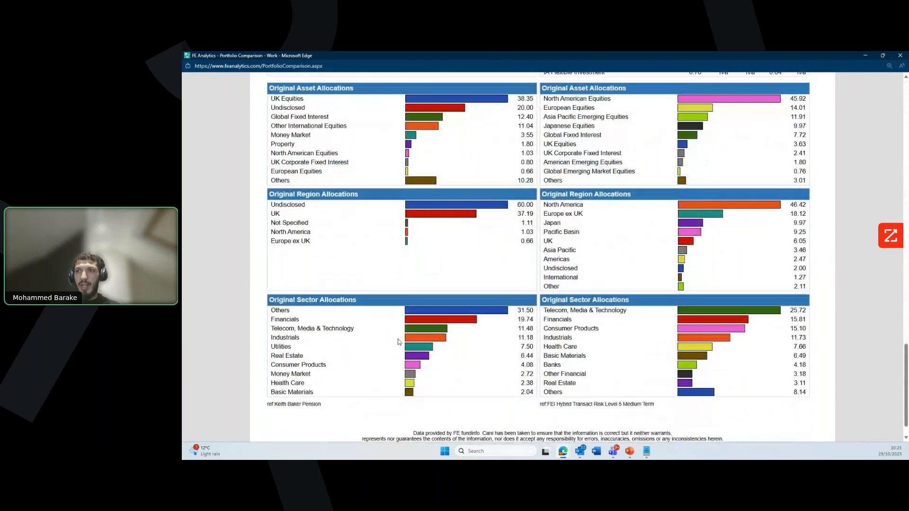
pyautogui.scroll(-1, 537, 352)
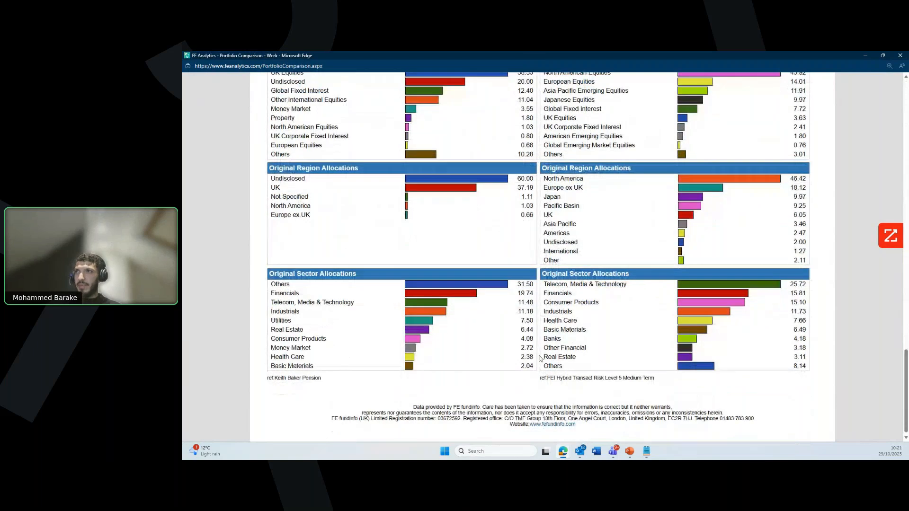
pyautogui.scroll(20, 540, 359)
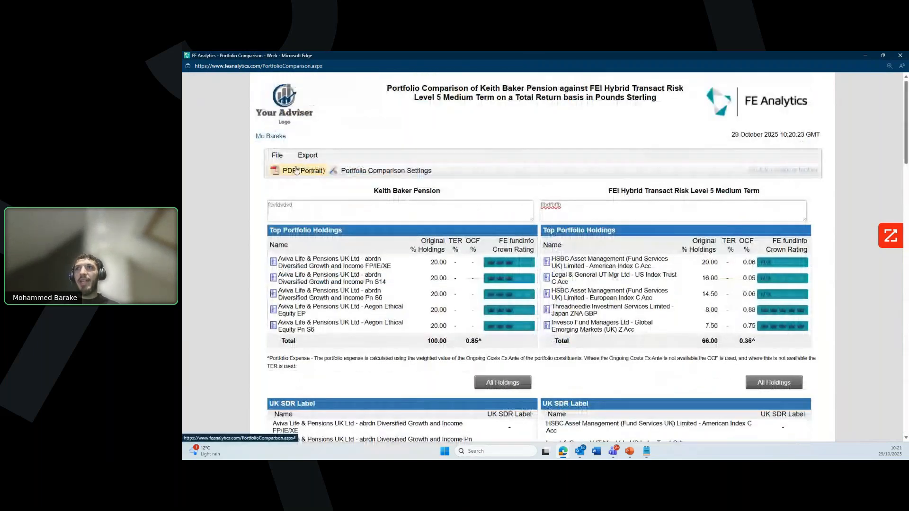
pyautogui.click(898, 56)
# Step: Set Report Type to Custom Table and open the Report Builder to browse its fields
pyautogui.click(776, 177)
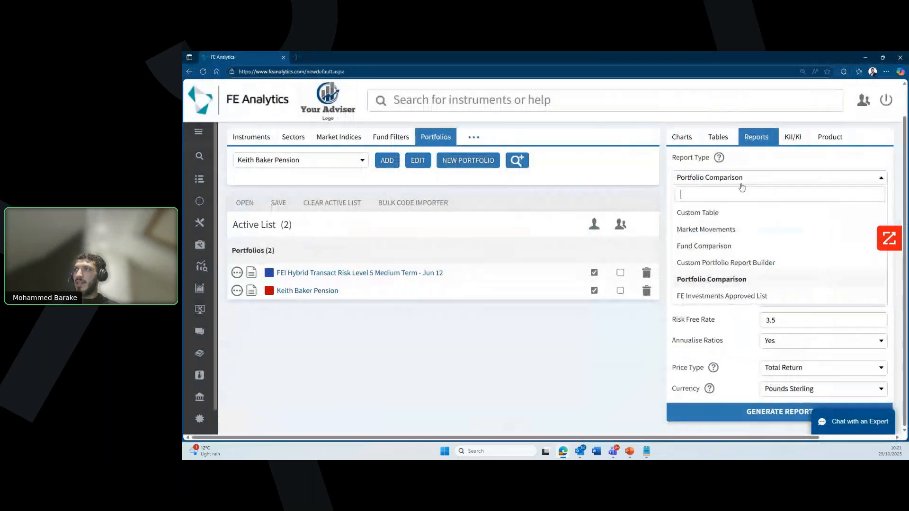
pyautogui.click(735, 213)
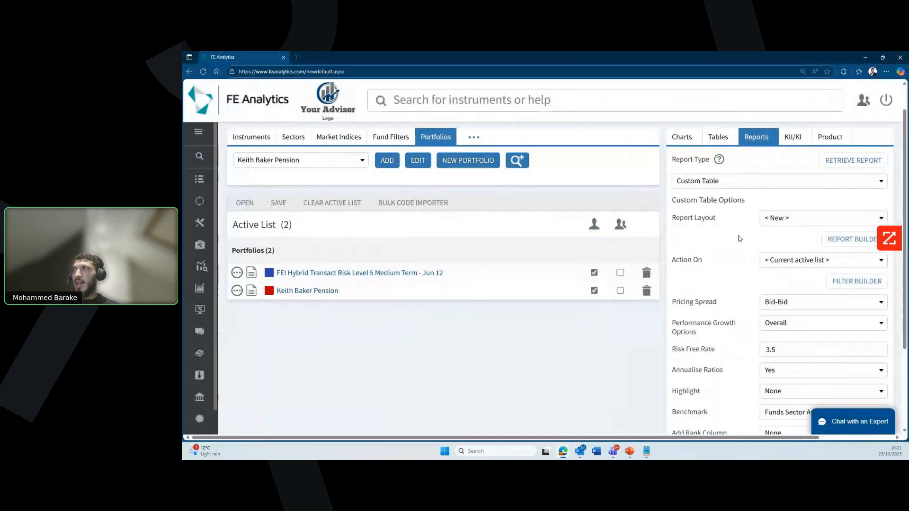
pyautogui.click(841, 241)
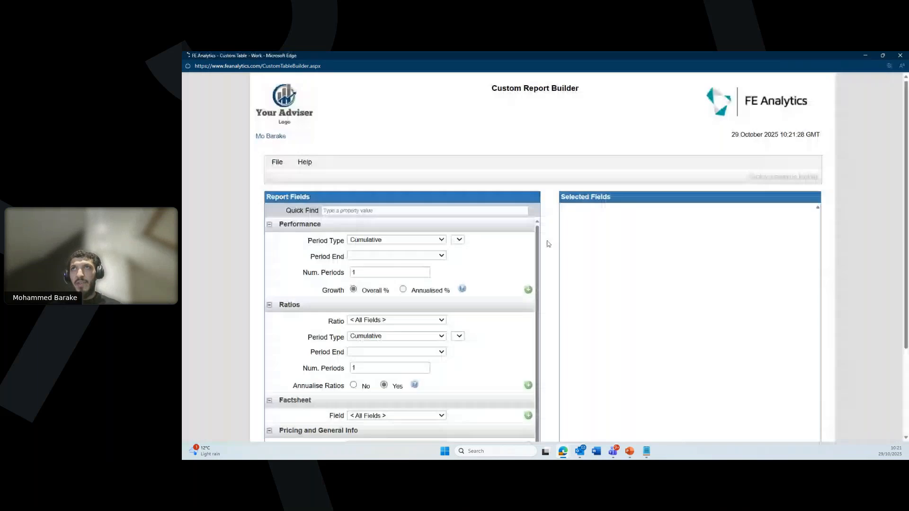
pyautogui.scroll(-3, 537, 262)
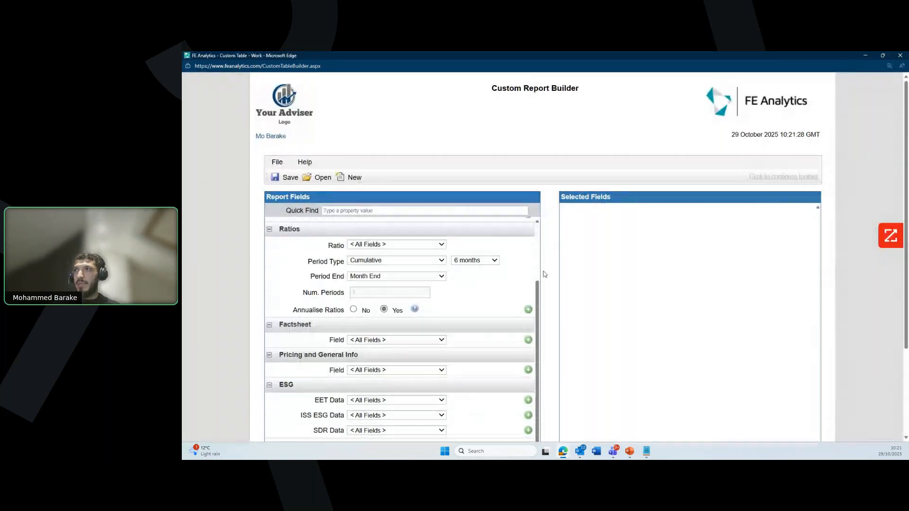
pyautogui.scroll(3, 527, 279)
pyautogui.scroll(-2, 564, 268)
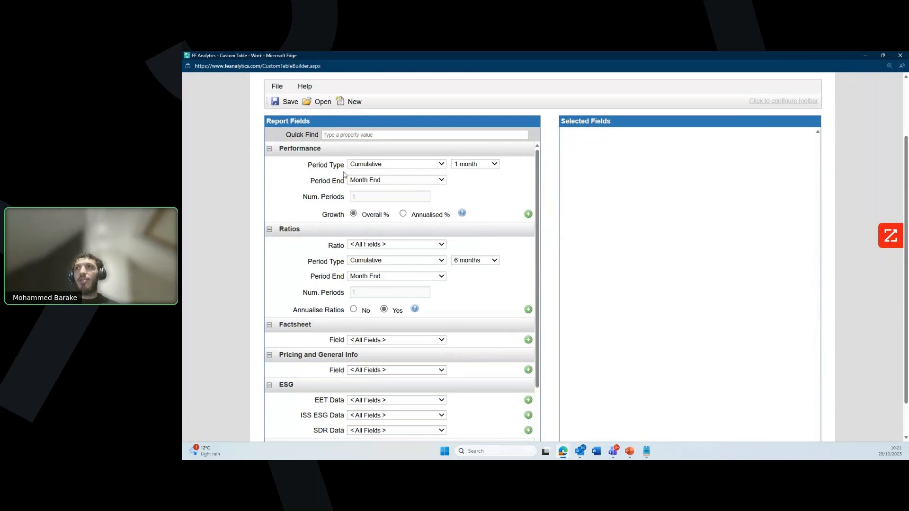
# Step: Add 6-month, 1-year and 3-year cumulative performance fields
pyautogui.click(410, 164)
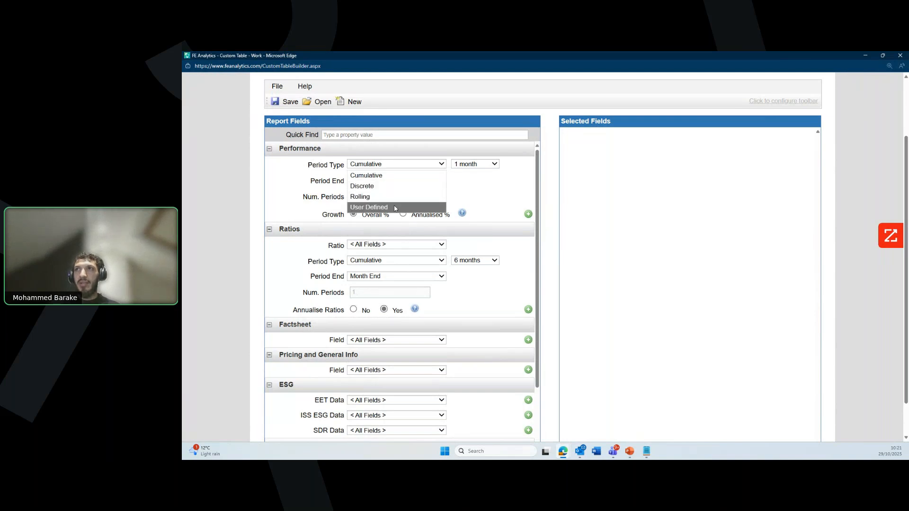
pyautogui.click(391, 176)
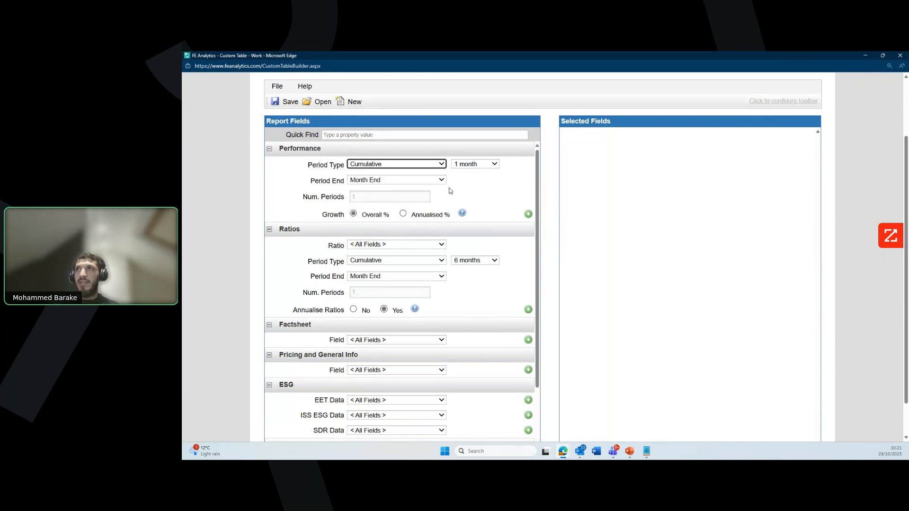
pyautogui.click(475, 165)
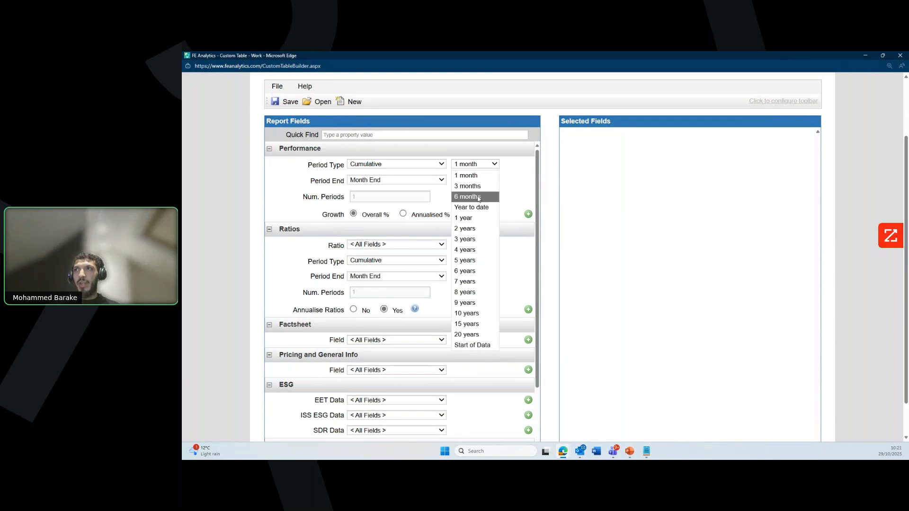
pyautogui.click(478, 198)
pyautogui.click(529, 214)
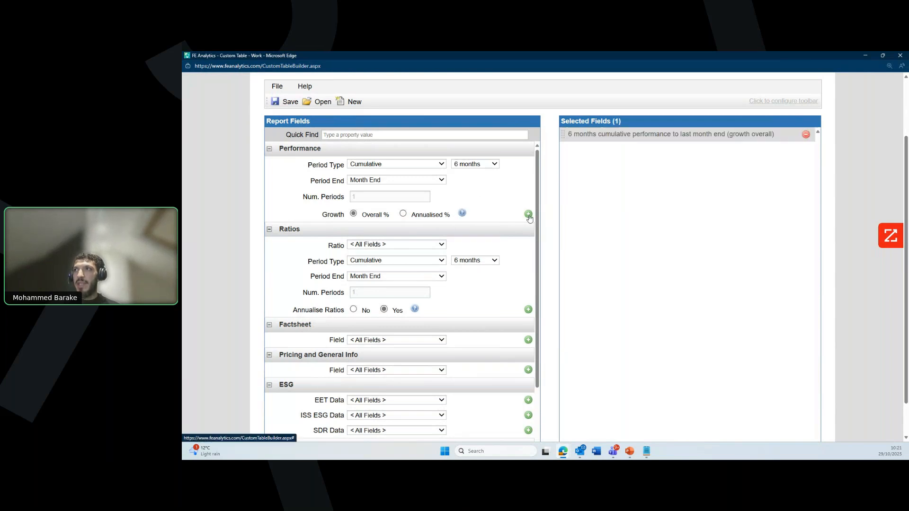
pyautogui.click(487, 165)
pyautogui.click(481, 219)
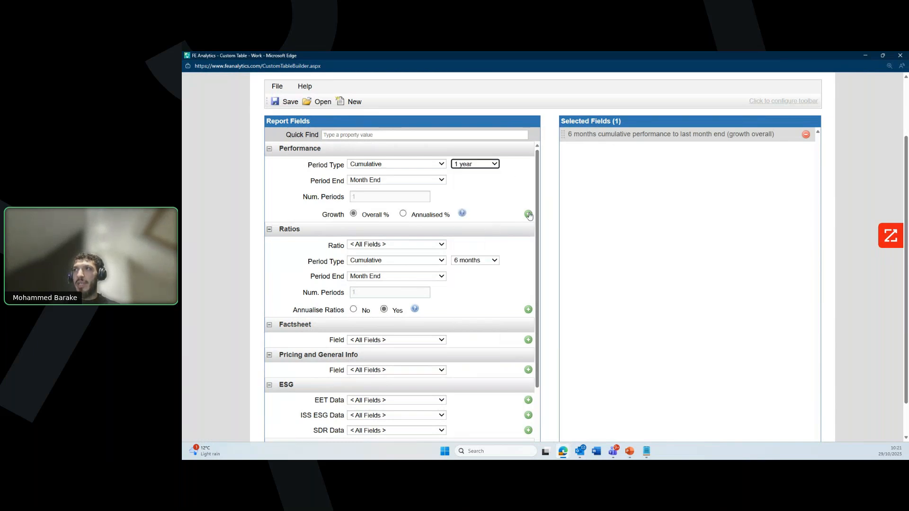
pyautogui.click(528, 214)
pyautogui.click(482, 165)
pyautogui.click(476, 236)
pyautogui.click(528, 214)
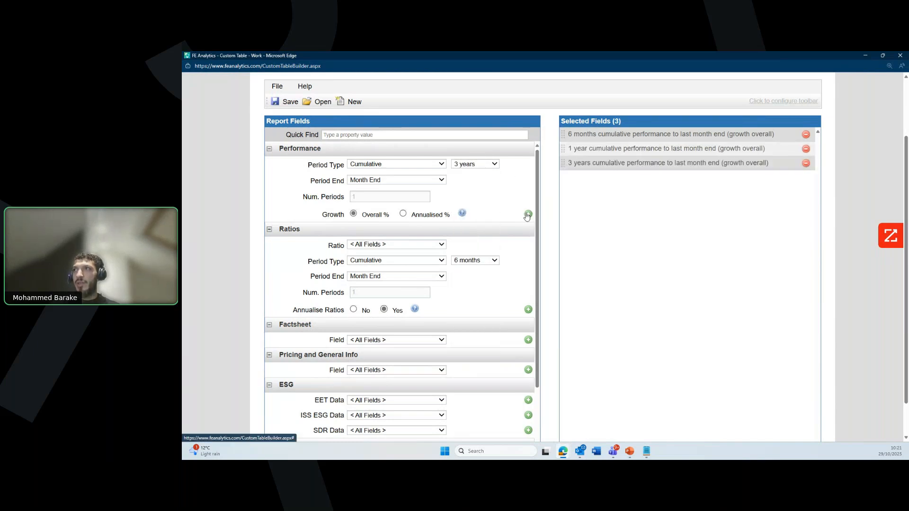
# Step: Add five discrete annual performance periods (2019–2024) as fields
pyautogui.click(422, 164)
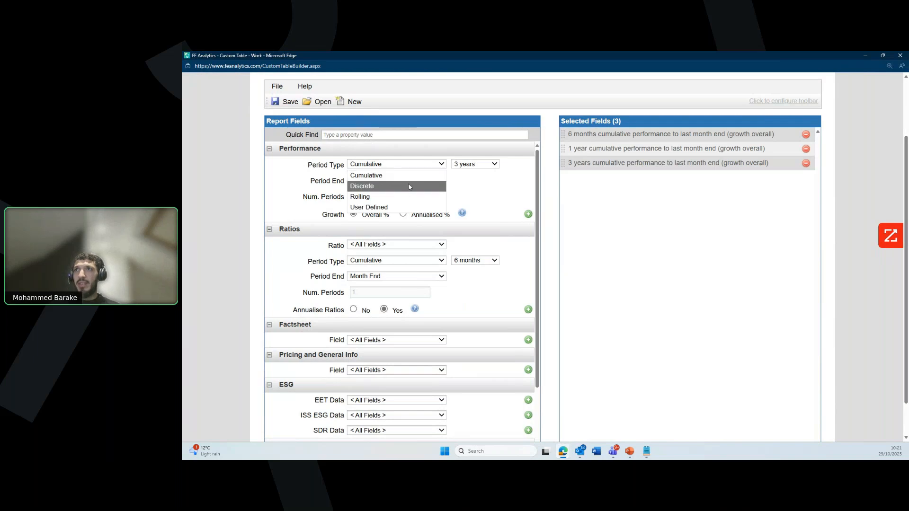
pyautogui.click(409, 186)
pyautogui.click(480, 168)
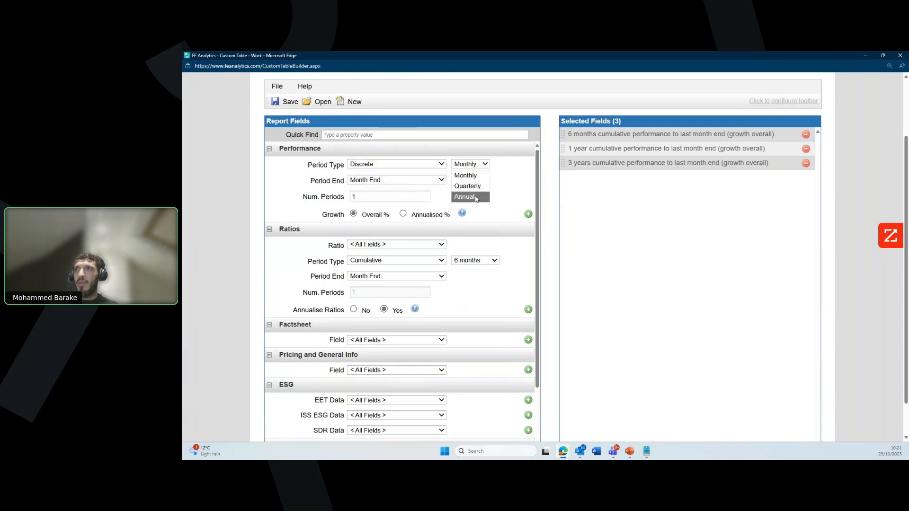
pyautogui.click(475, 197)
pyautogui.click(411, 198)
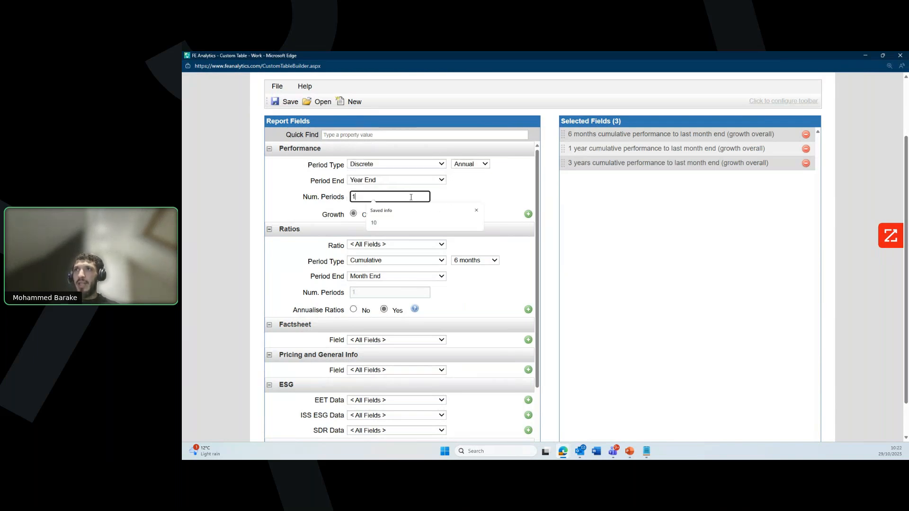
pyautogui.write('5')
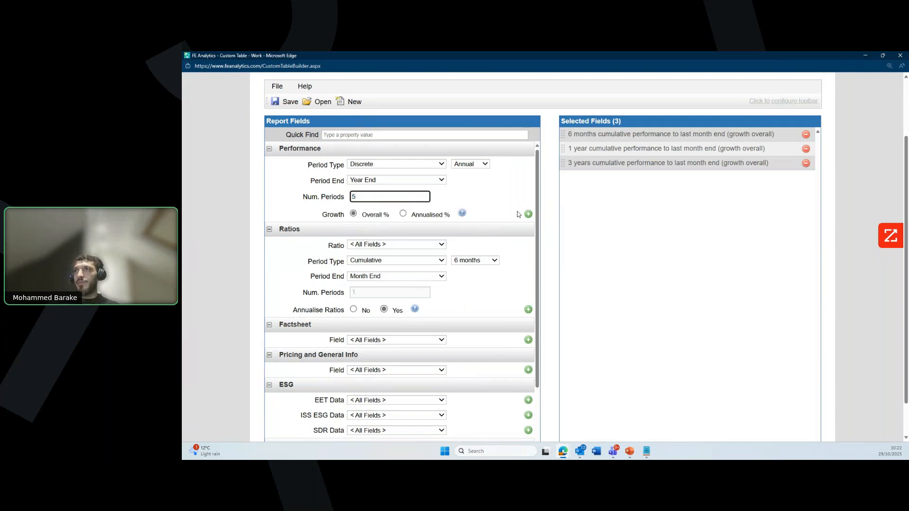
pyautogui.click(528, 214)
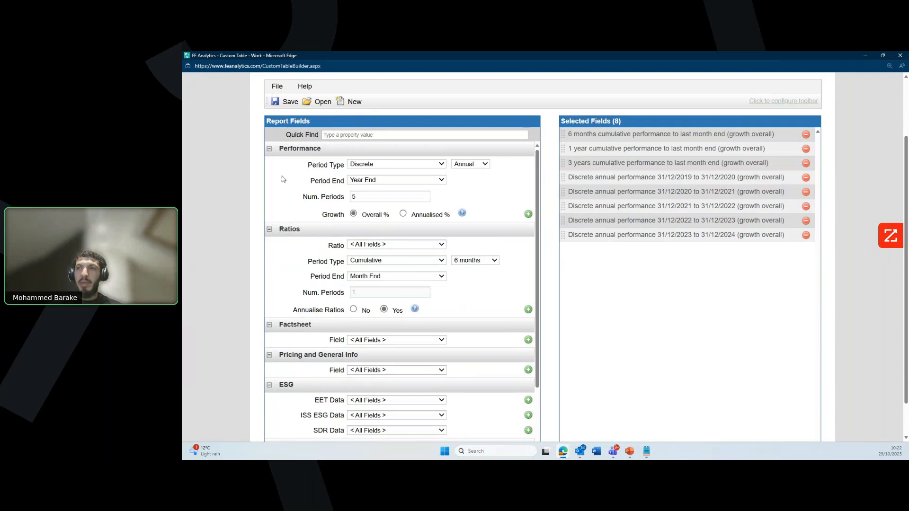
# Step: Find Volatility and add 6-month, 1-year and 3-year cumulative volatility fields
pyautogui.moveTo(286, 135); pyautogui.dragTo(328, 136)
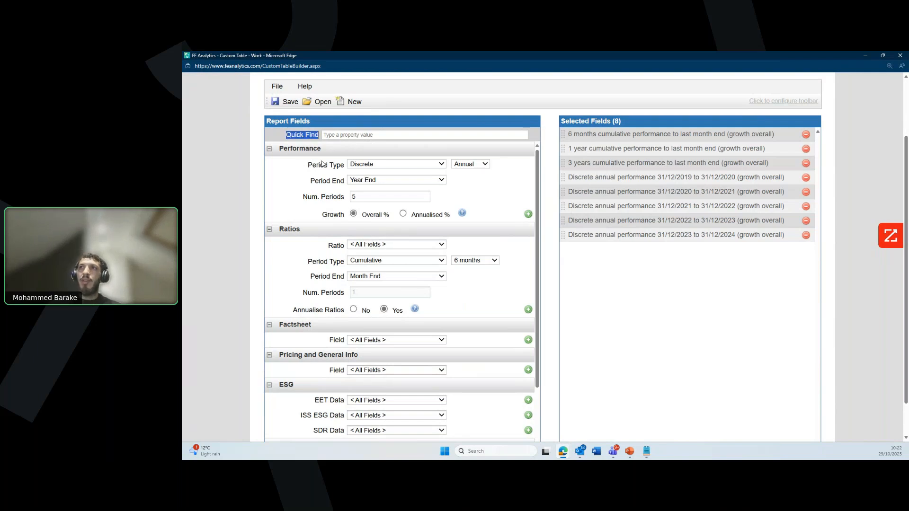
pyautogui.click(330, 135)
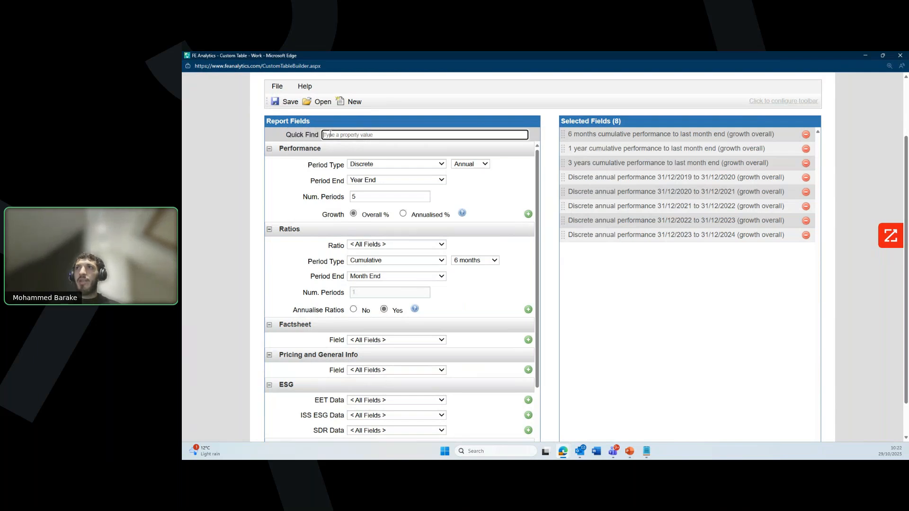
pyautogui.write('vol')
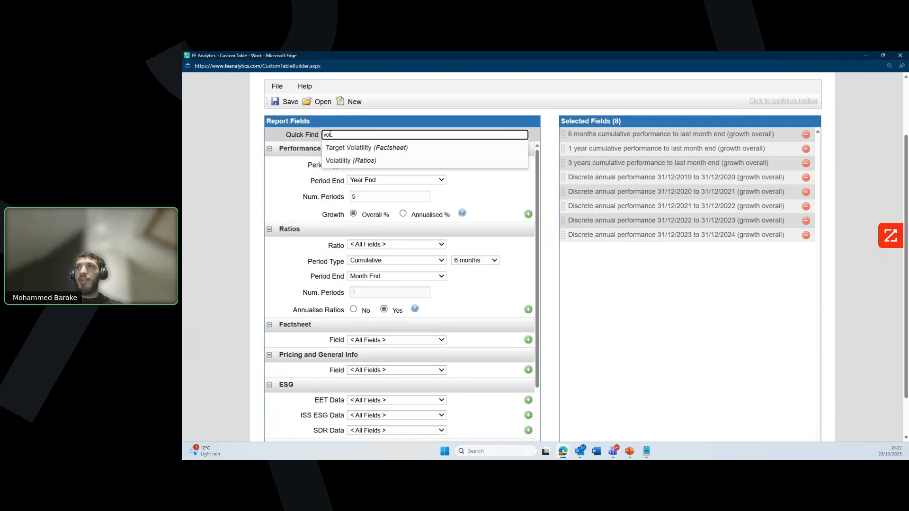
pyautogui.click(351, 161)
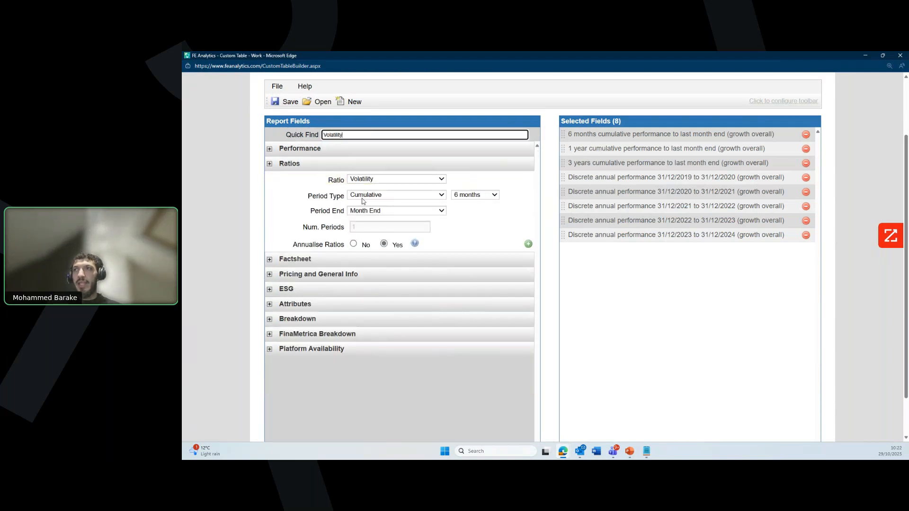
pyautogui.click(475, 196)
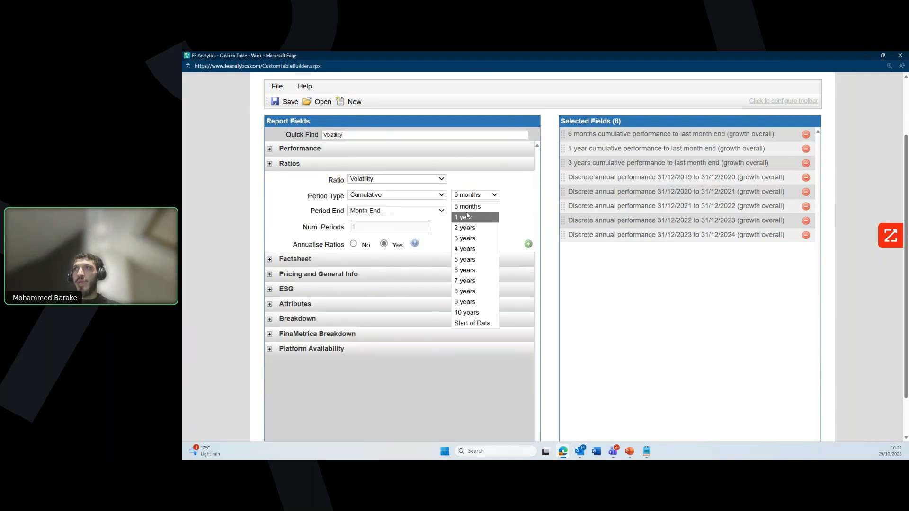
pyautogui.click(502, 234)
pyautogui.click(529, 243)
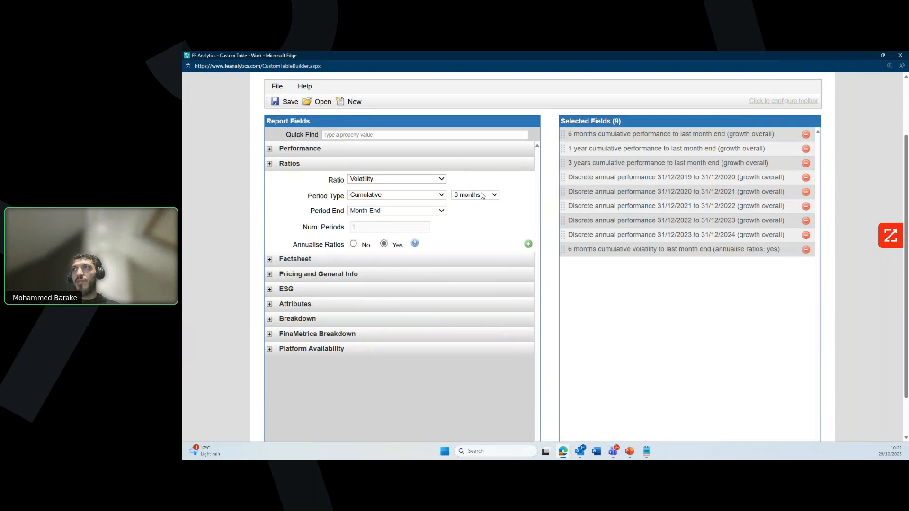
pyautogui.click(481, 195)
pyautogui.click(474, 214)
pyautogui.click(528, 244)
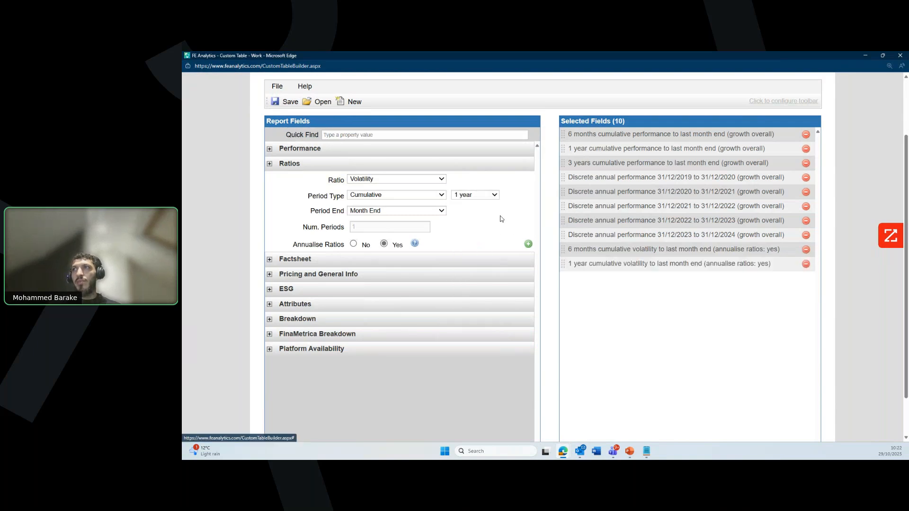
pyautogui.click(489, 195)
pyautogui.click(480, 235)
pyautogui.click(528, 243)
pyautogui.click(391, 195)
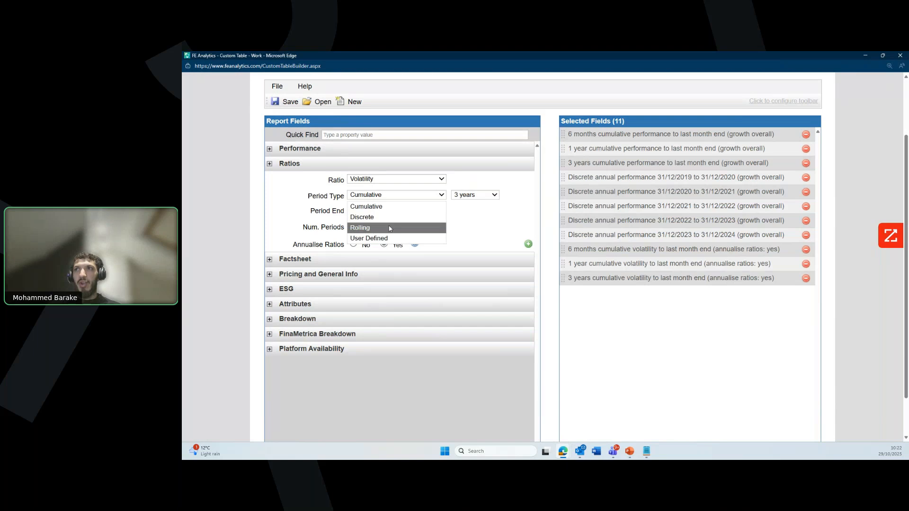
pyautogui.click(464, 221)
# Step: Expand the Factsheet, Pricing and General Info, and ESG sections to browse fields, adding none
pyautogui.click(317, 260)
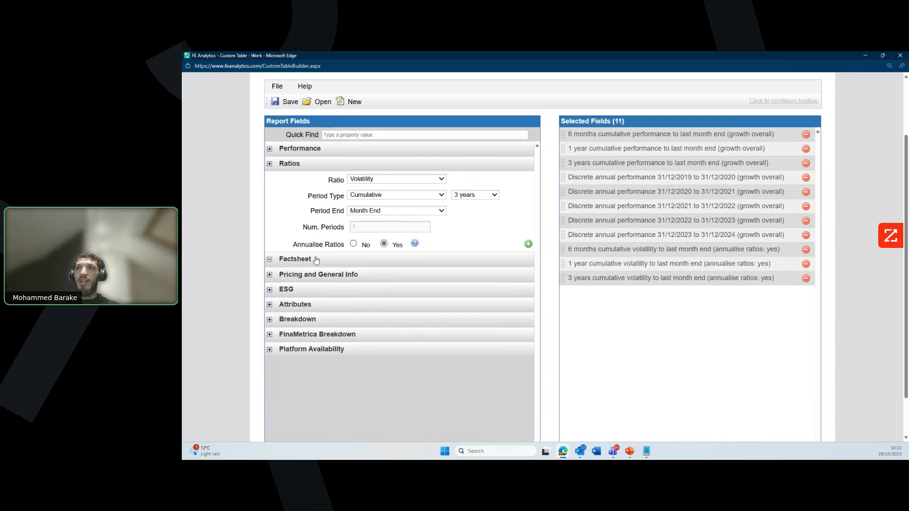
pyautogui.click(329, 294)
pyautogui.click(330, 320)
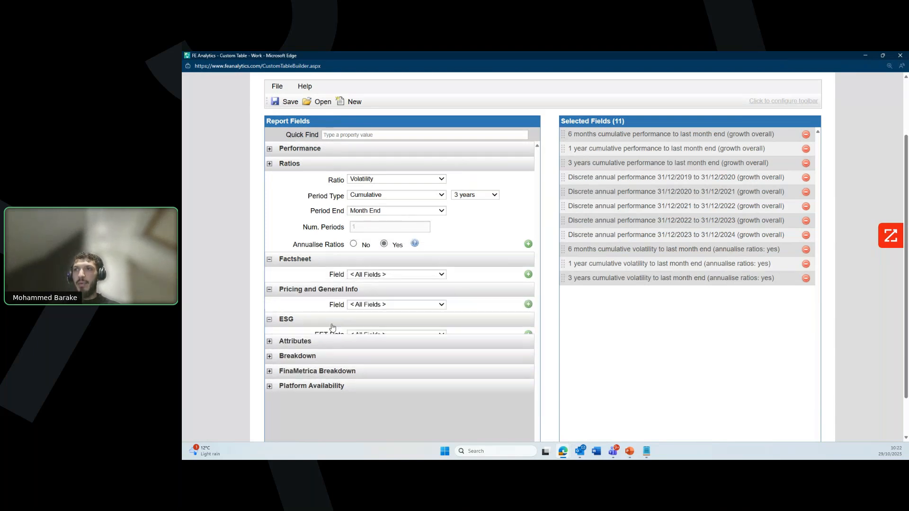
pyautogui.click(410, 305)
pyautogui.scroll(-3, 397, 229)
pyautogui.scroll(-1, 396, 230)
pyautogui.scroll(-5, 396, 232)
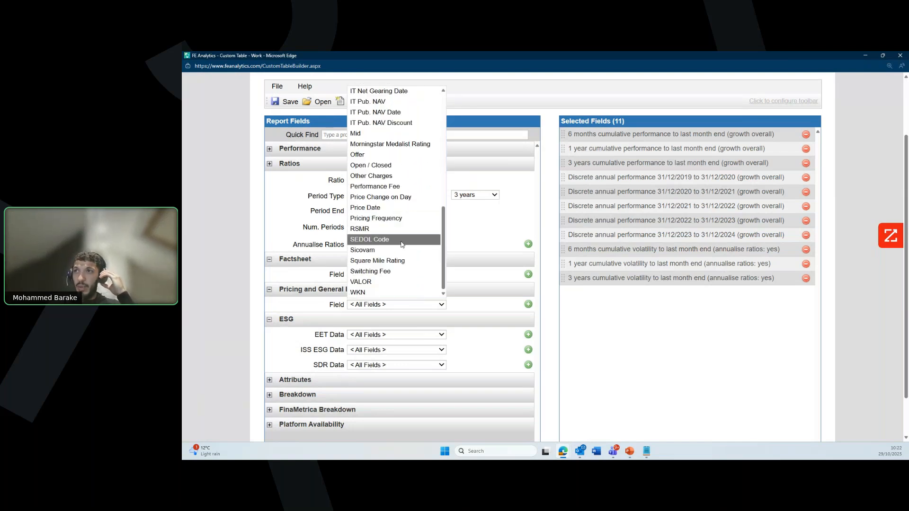
pyautogui.press('Escape')
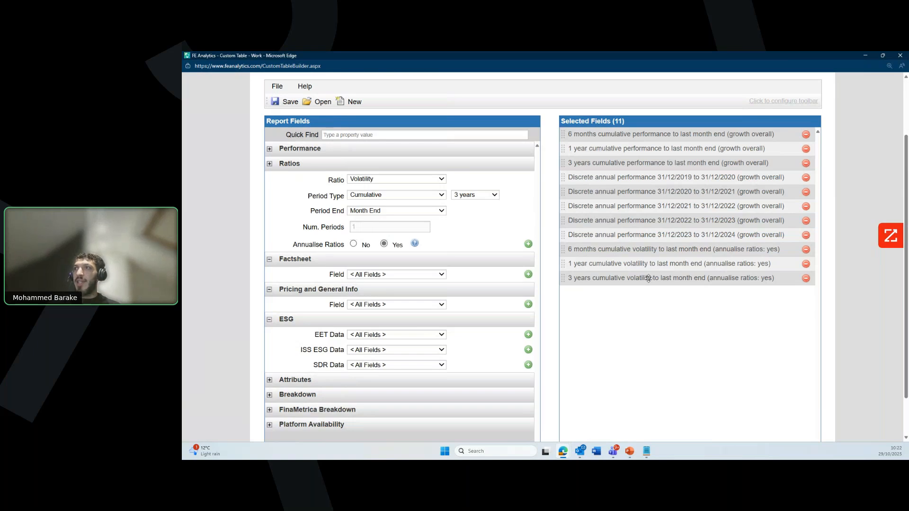
pyautogui.scroll(2, 481, 252)
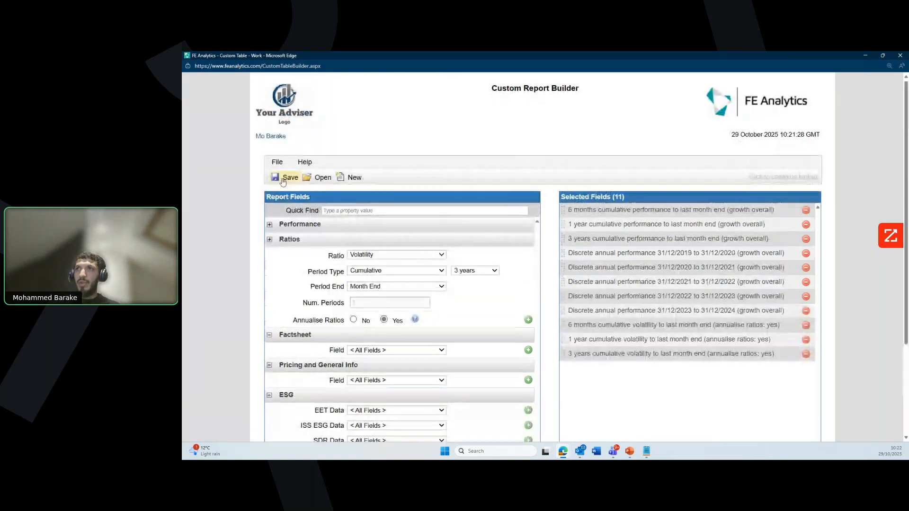
# Step: Bring up and dismiss the save dialog, then close the Report Builder
pyautogui.click(286, 177)
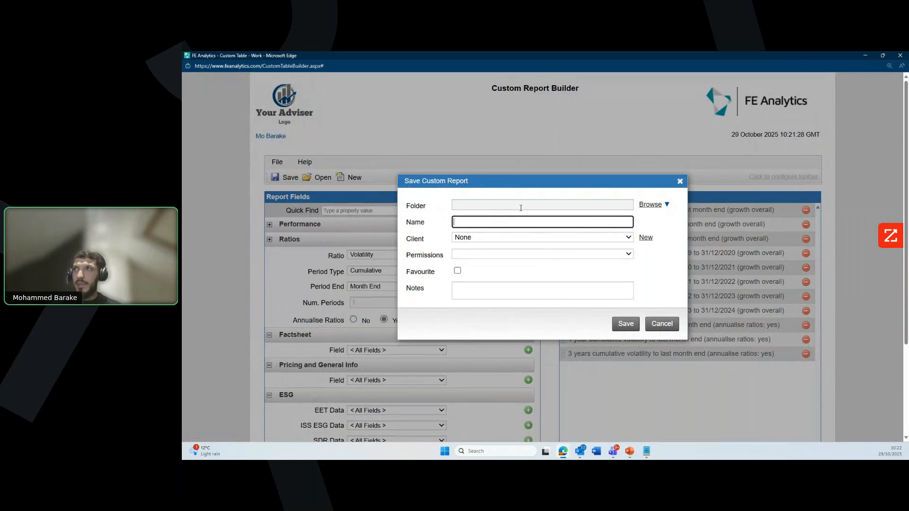
pyautogui.click(680, 182)
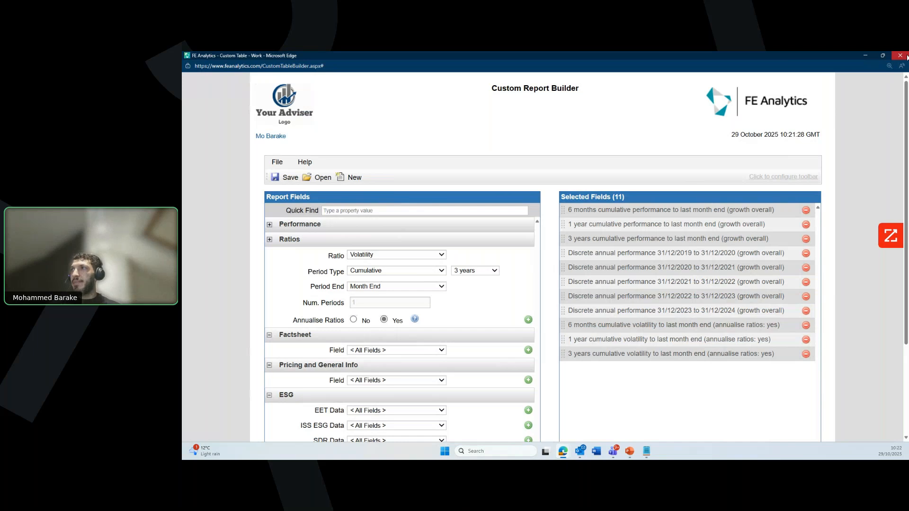
pyautogui.click(905, 56)
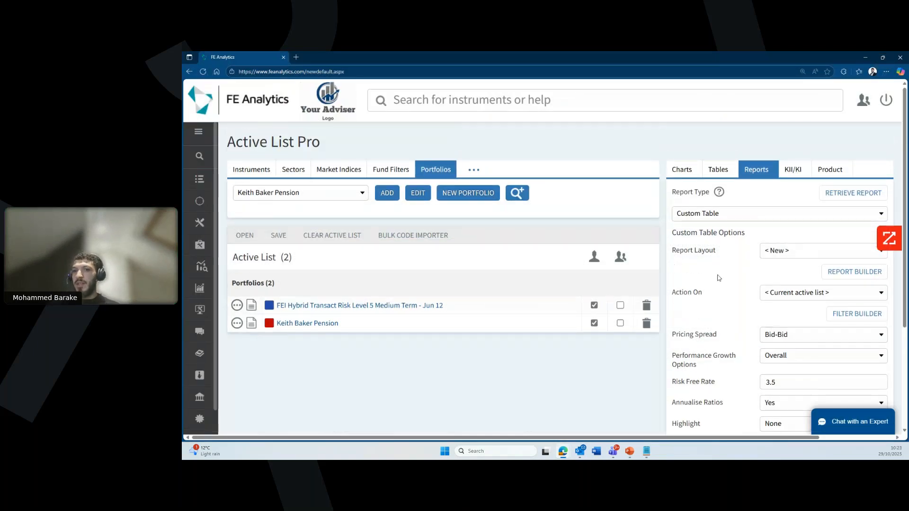
# Step: Choose the Panel report layout and generate the custom table
pyautogui.scroll(-8, 810, 344)
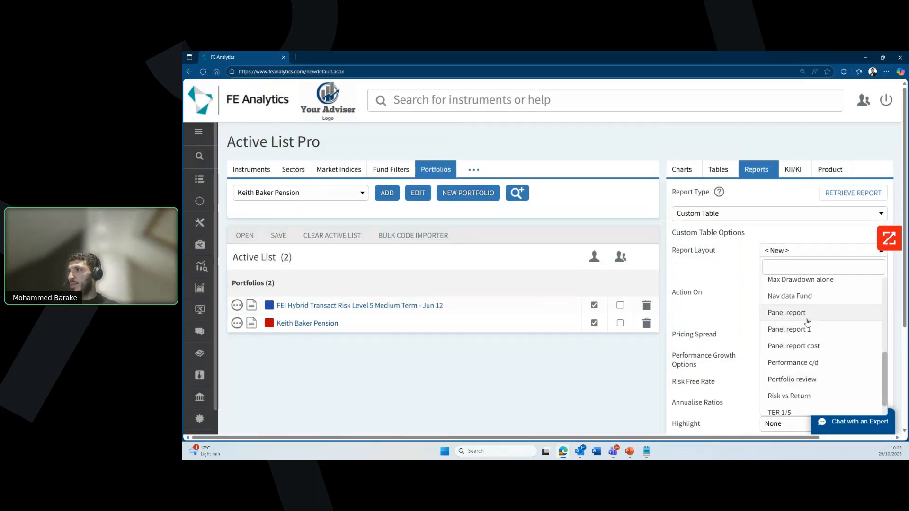
pyautogui.click(795, 312)
pyautogui.scroll(-3, 781, 407)
pyautogui.click(780, 417)
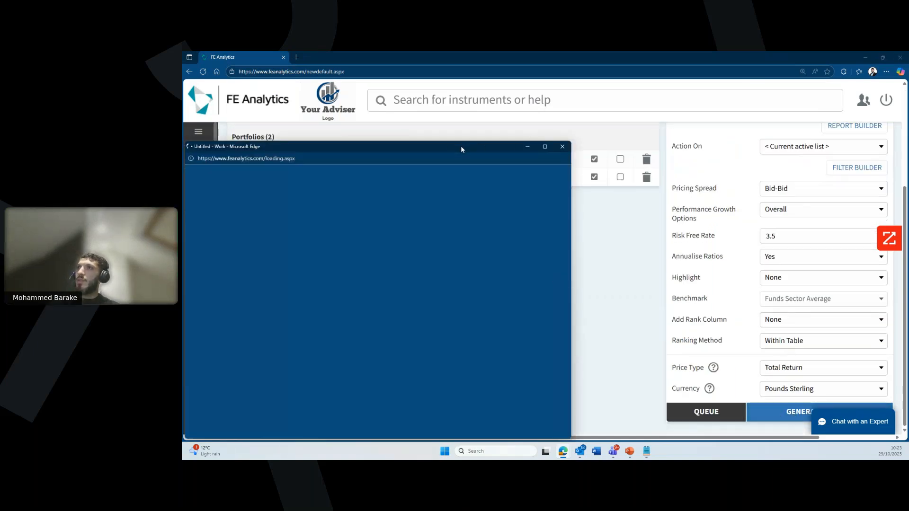
# Step: Maximize the Panel report table, shade its values by Quartiles, then close it
pyautogui.moveTo(409, 149); pyautogui.dragTo(490, 135)
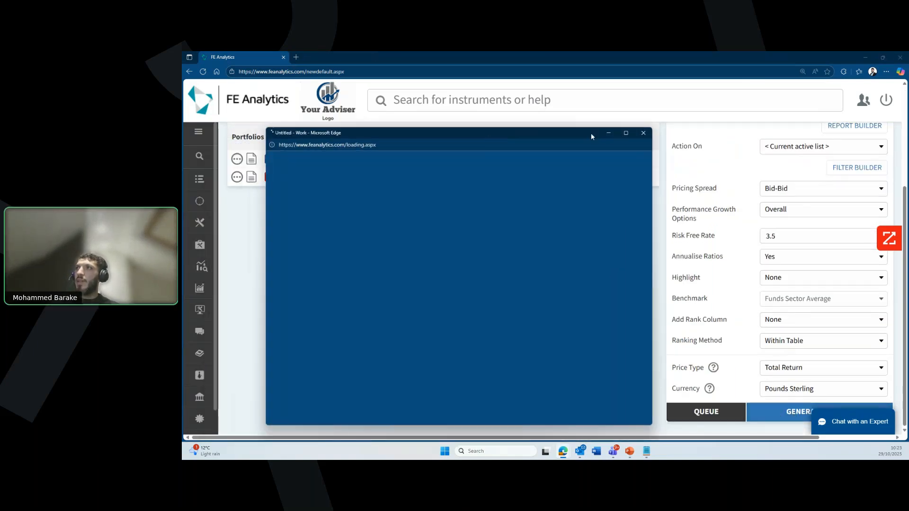
pyautogui.click(625, 133)
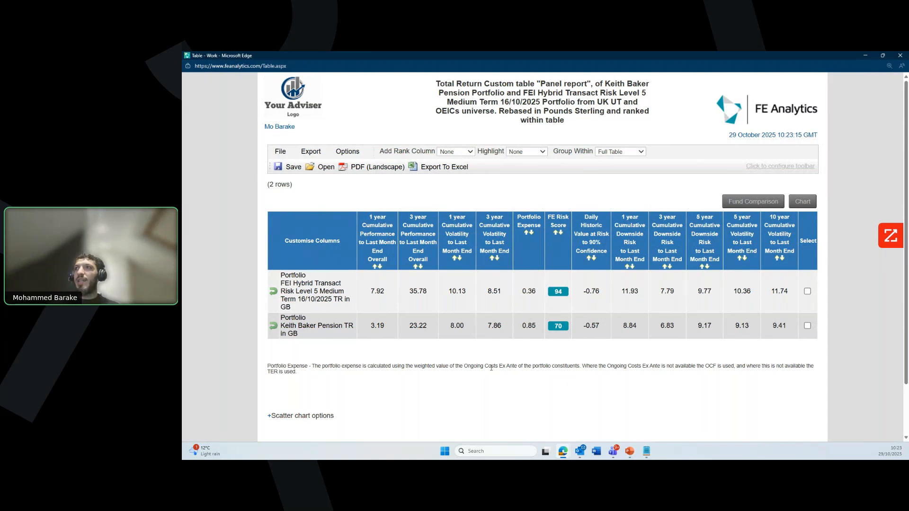
pyautogui.click(527, 156)
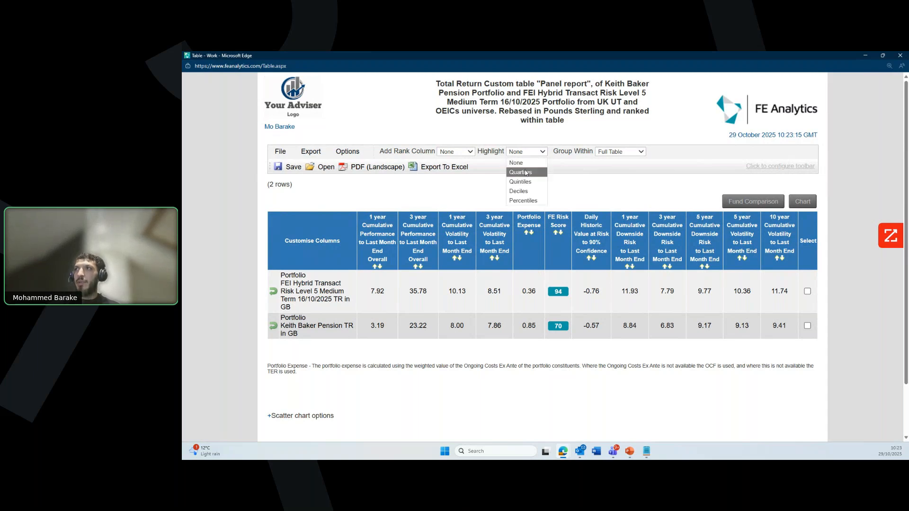
pyautogui.click(525, 173)
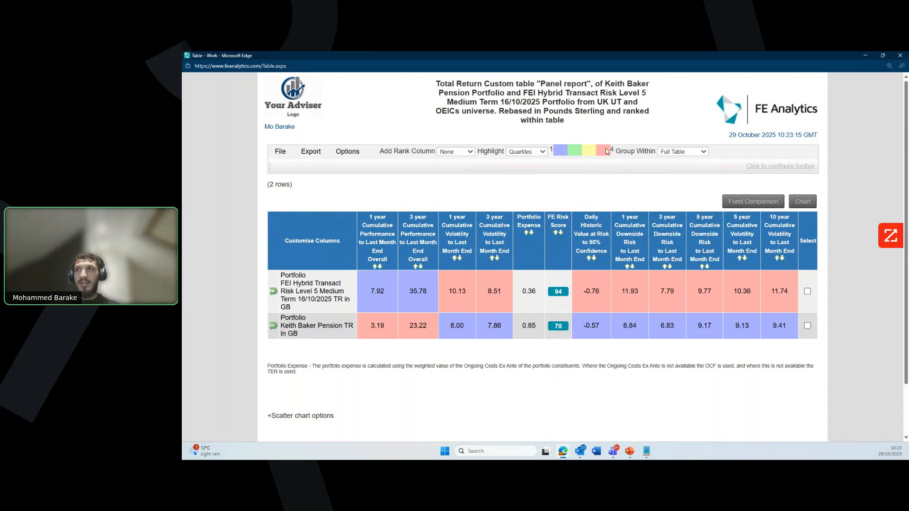
pyautogui.click(899, 58)
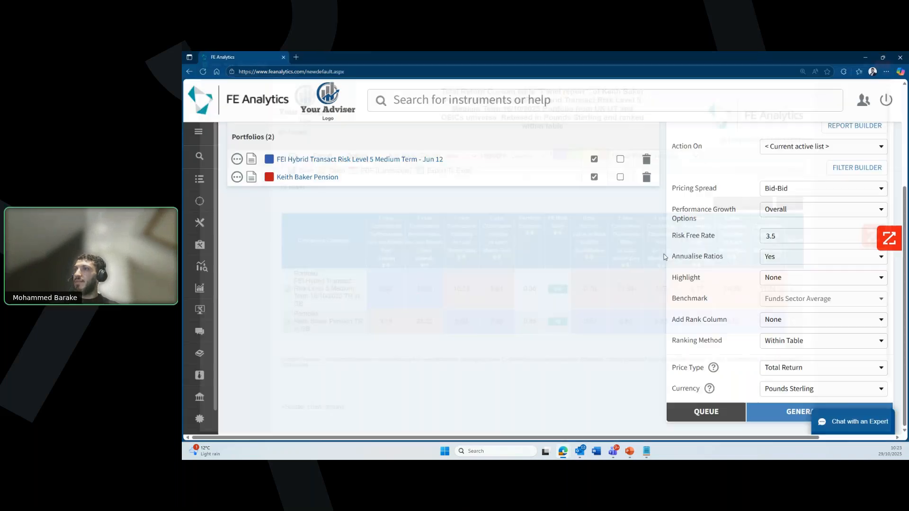
# Step: Zoom the Active List page out, go to Market Indices, then move to the chart settings
pyautogui.scroll(3, 538, 335)
pyautogui.hotkey('ctrl', '-')
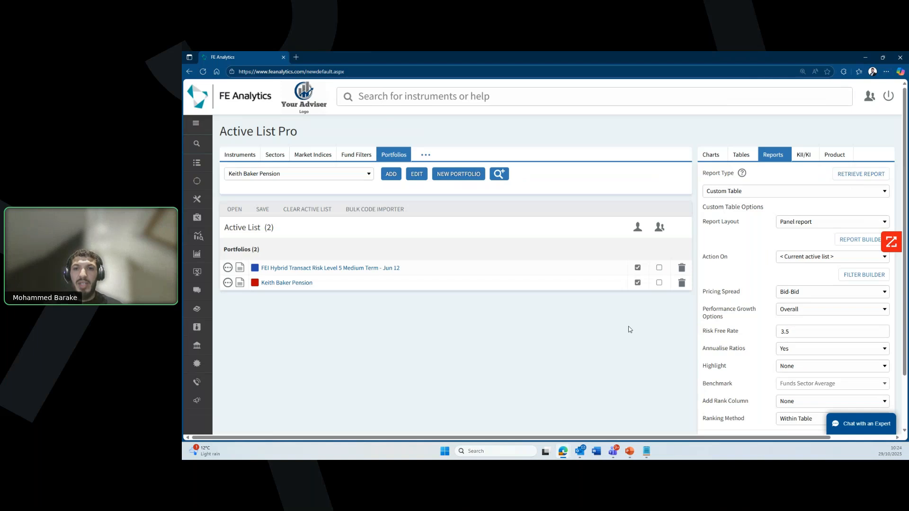
pyautogui.click(314, 155)
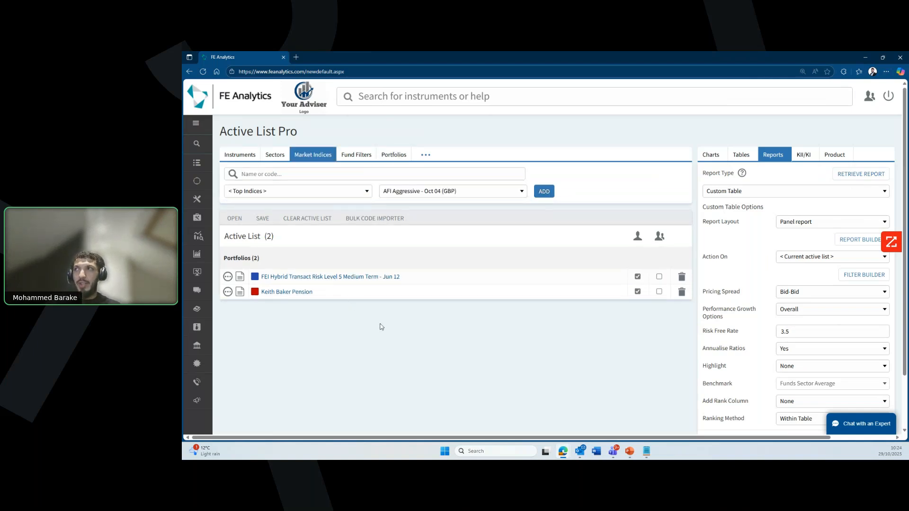
pyautogui.click(711, 155)
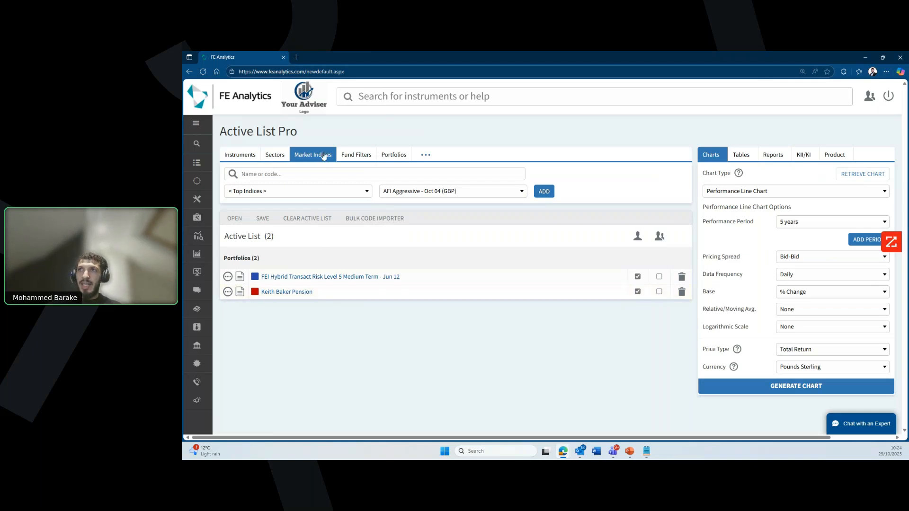
# Step: Search 'fe' and add the FE Interest 4.5% and FE Interest 4% indices to the Active List
pyautogui.click(313, 171)
pyautogui.write('fe')
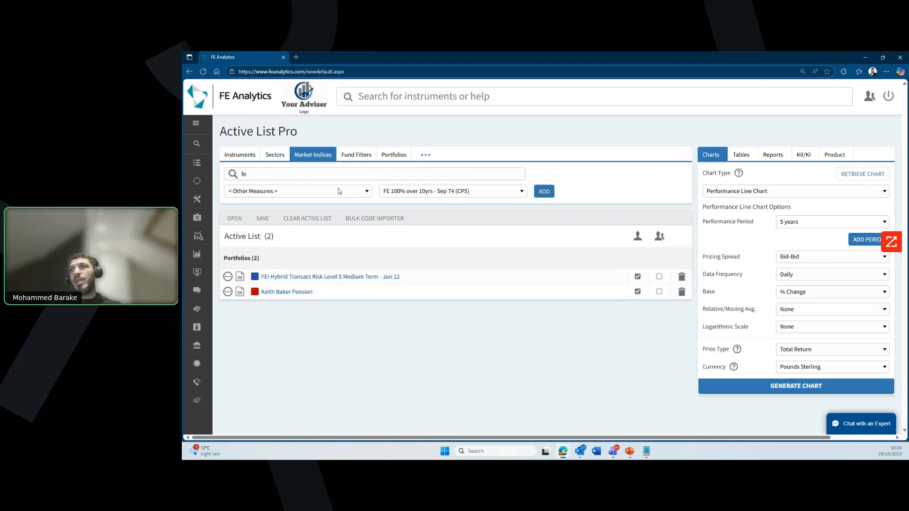
pyautogui.click(463, 192)
pyautogui.scroll(-6, 463, 316)
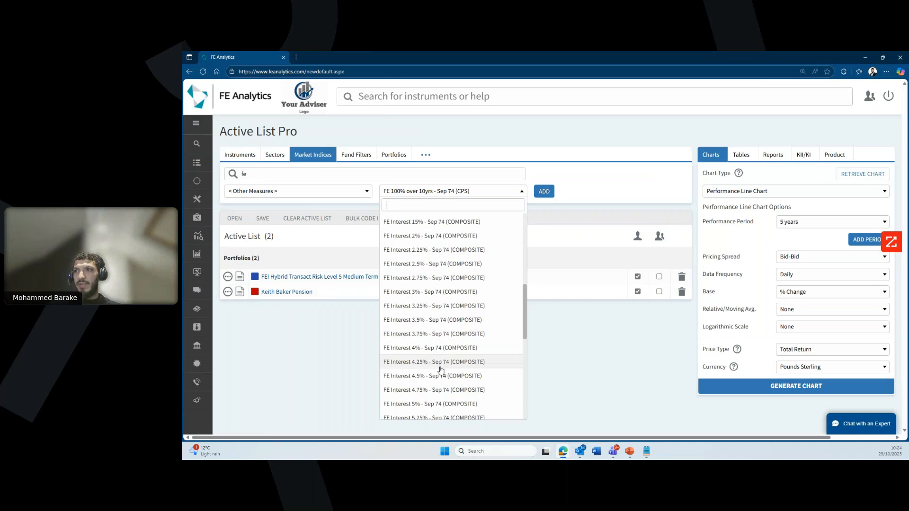
pyautogui.click(440, 376)
pyautogui.click(543, 194)
pyautogui.click(521, 194)
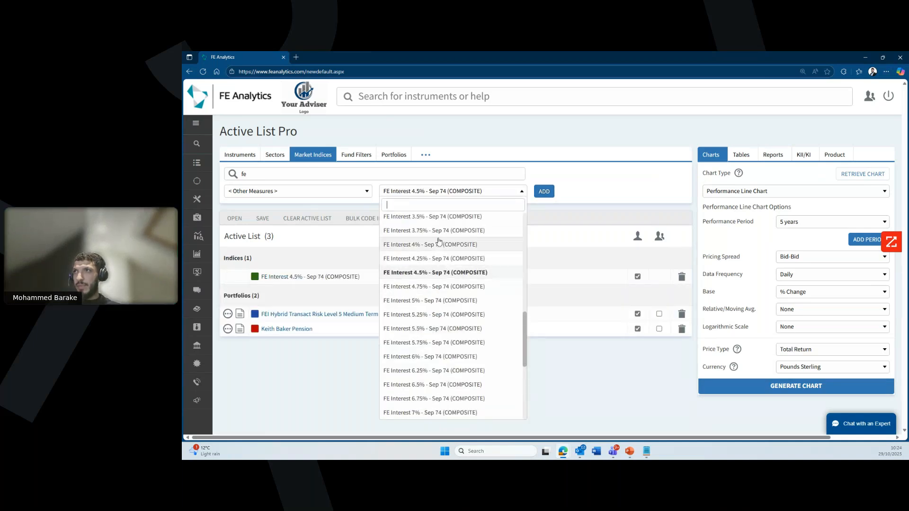
pyautogui.click(438, 243)
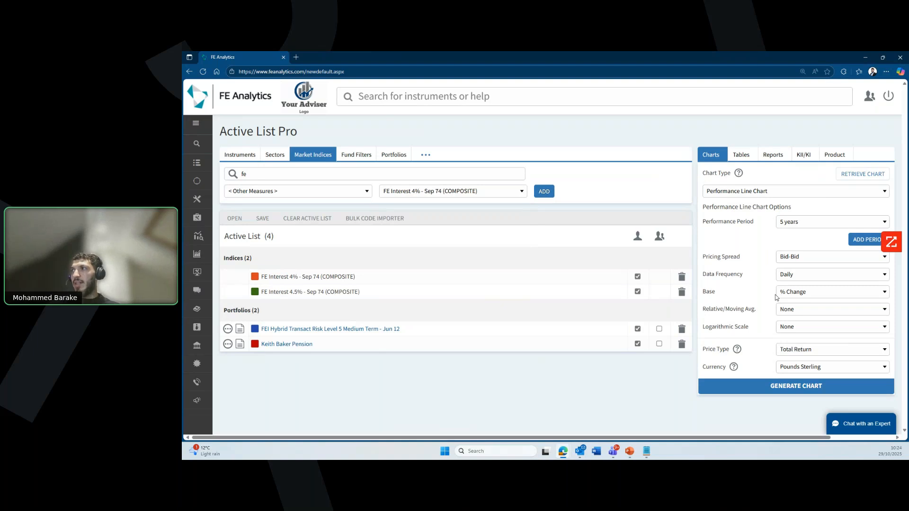
# Step: Set the chart base to Indexed / Lump Sum with a value of 100000
pyautogui.click(803, 294)
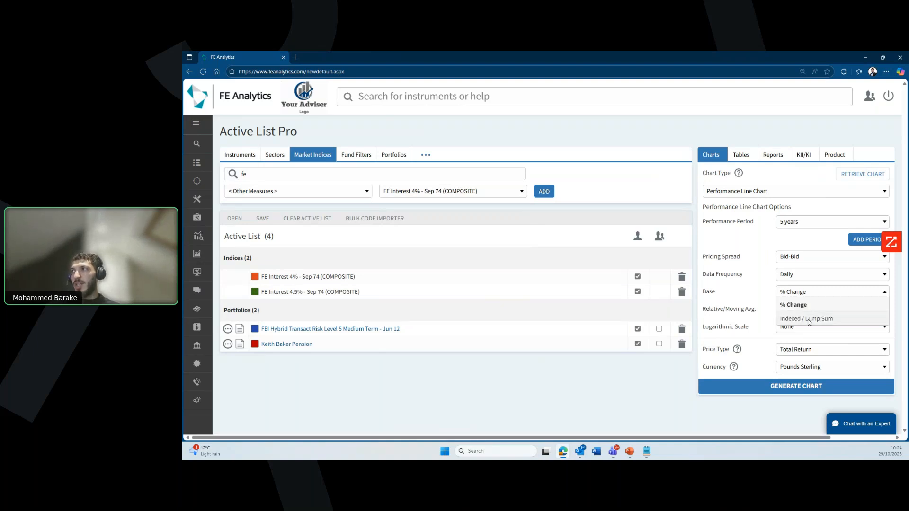
pyautogui.click(809, 319)
pyautogui.write('00000')
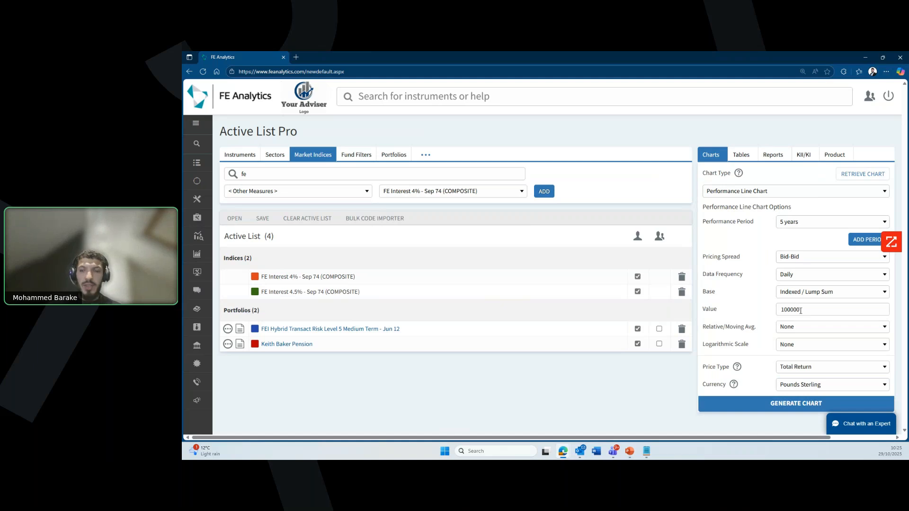
pyautogui.click(778, 404)
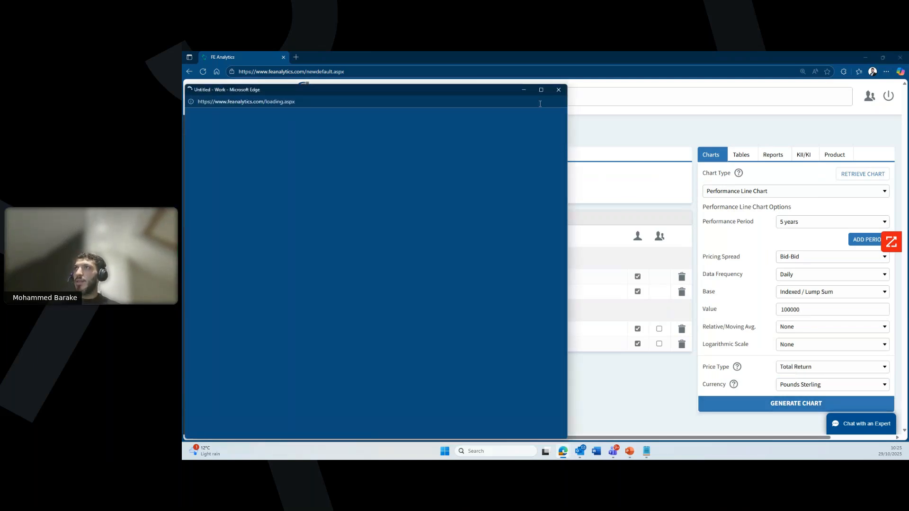
pyautogui.click(541, 90)
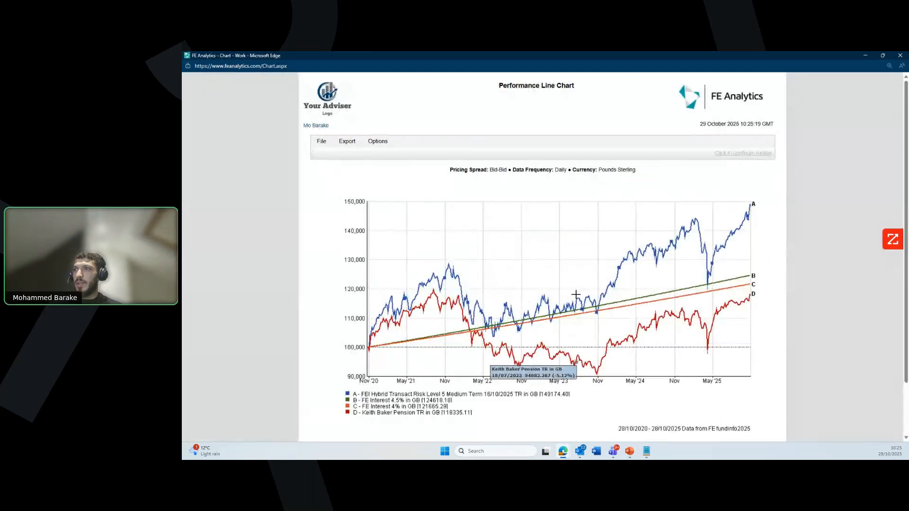
pyautogui.scroll(-1, 582, 345)
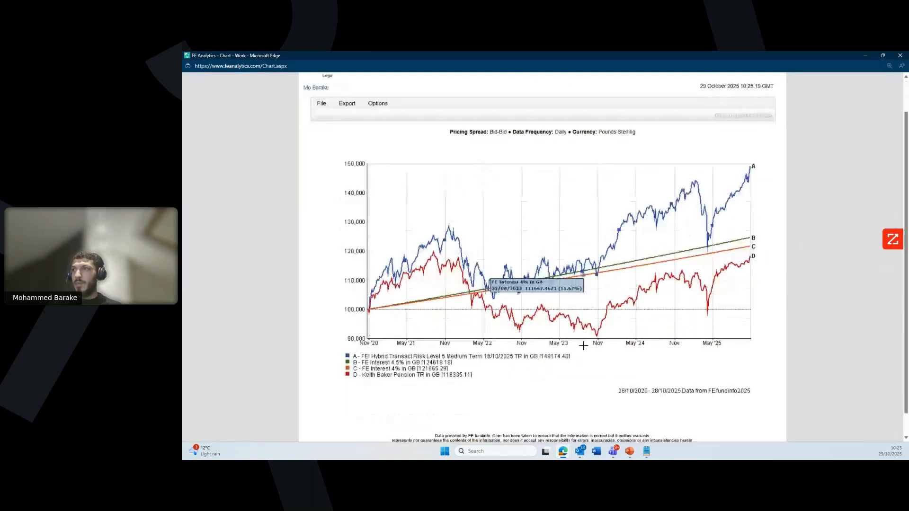
pyautogui.hotkey('ctrl', '+')
pyautogui.scroll(-1, 593, 360)
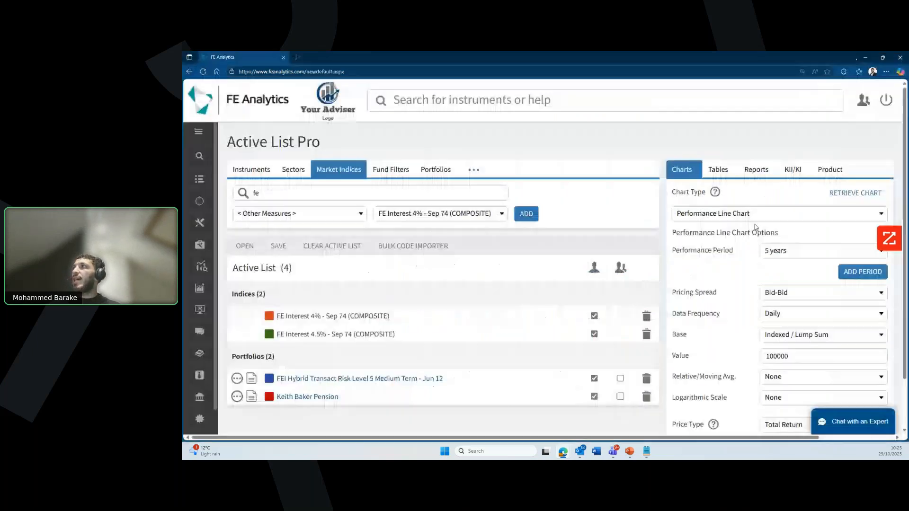
pyautogui.click(900, 55)
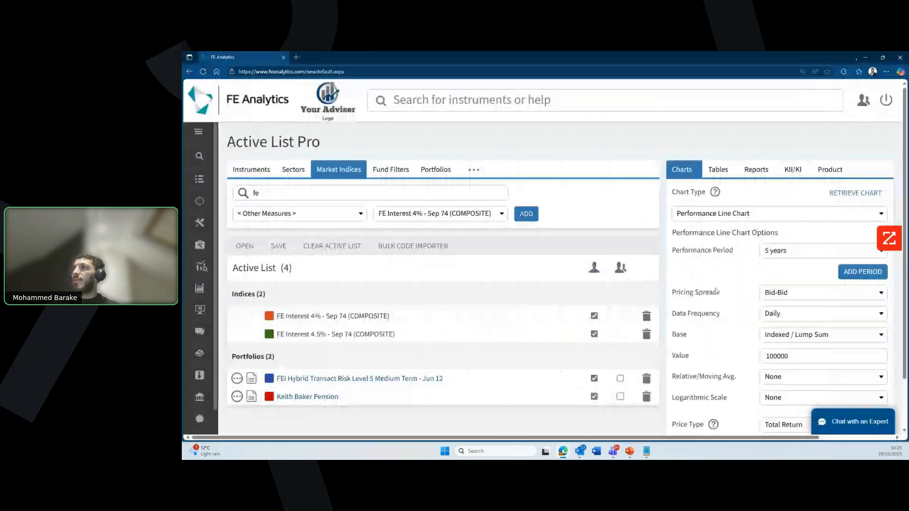
# Step: Search 'cpi' and add the UK Consumer Price Index to the Active List
pyautogui.scroll(-1, 663, 308)
pyautogui.scroll(1, 474, 274)
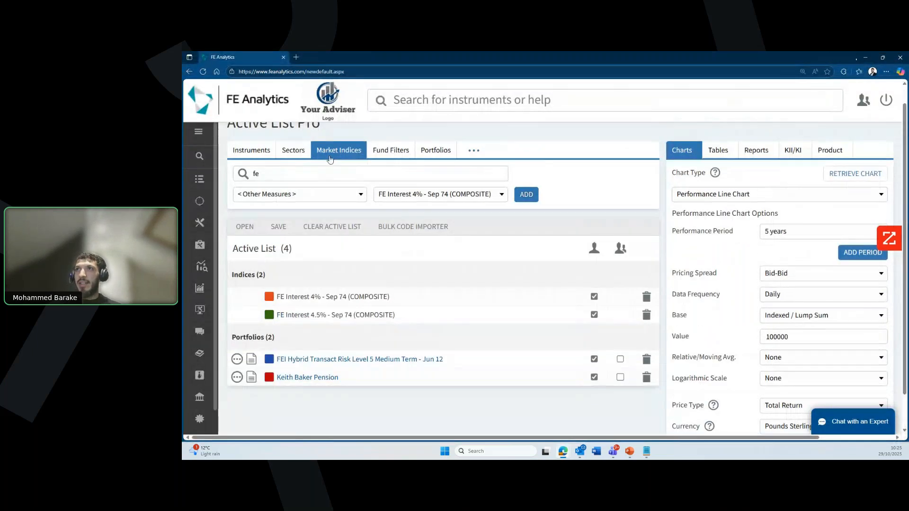
pyautogui.click(323, 173)
pyautogui.press('BackSpace')
pyautogui.press('BackSpace')
pyautogui.write('cpi')
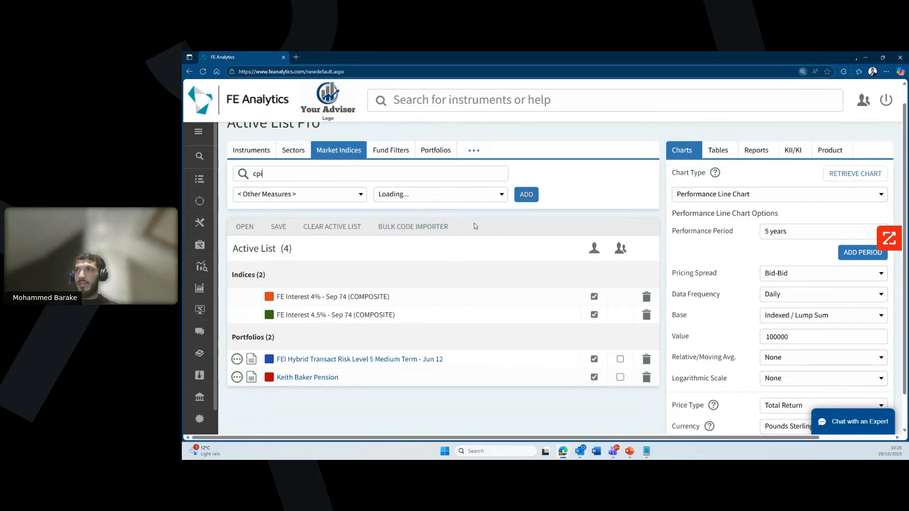
pyautogui.hotkey('ctrl', '-')
pyautogui.hotkey('ctrl', '-')
pyautogui.click(522, 191)
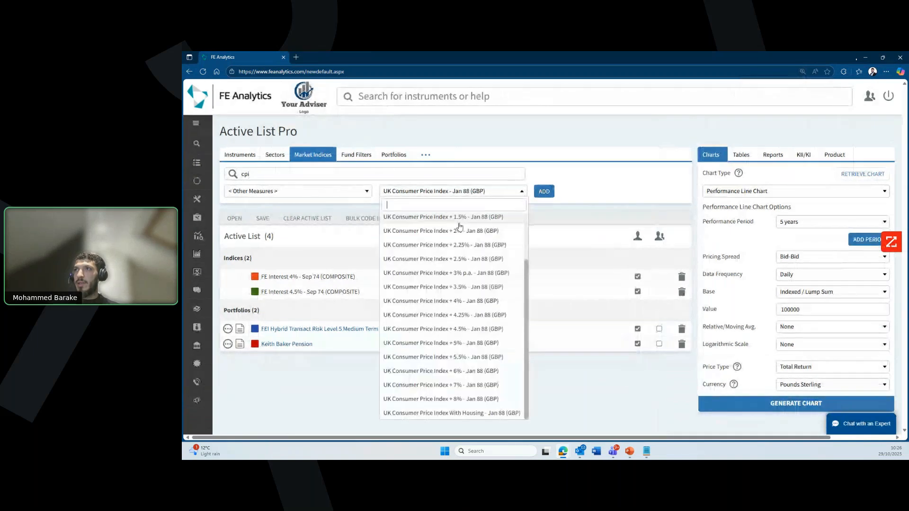
pyautogui.click(544, 191)
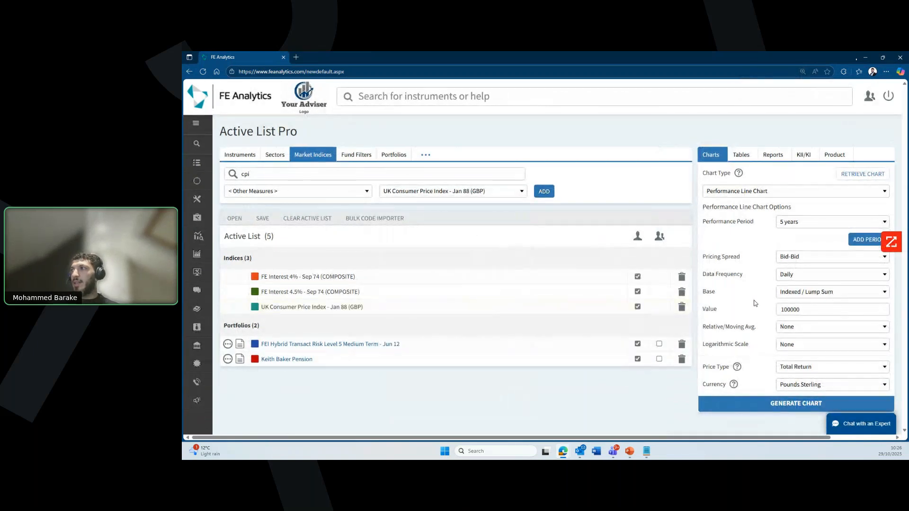
# Step: Make the chart Relative to the UK Consumer Price Index, exclude the pension portfolio, and generate it
pyautogui.click(787, 331)
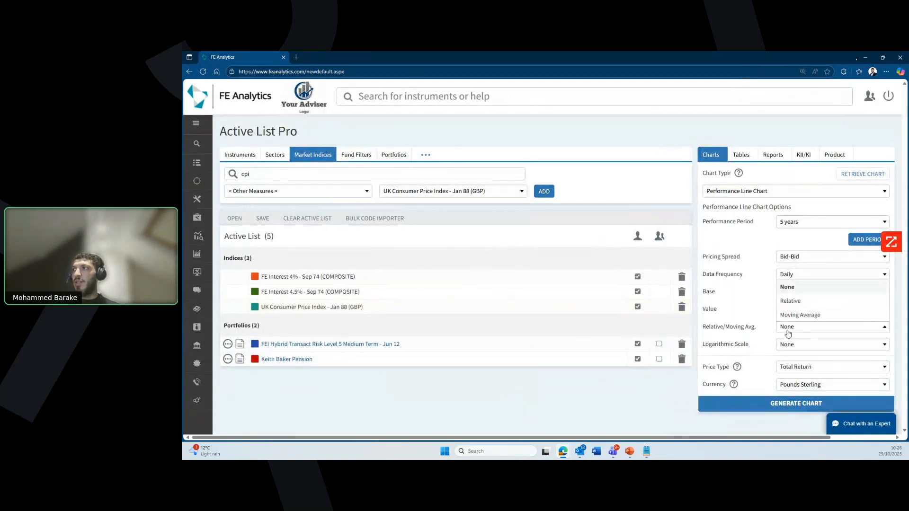
pyautogui.click(793, 301)
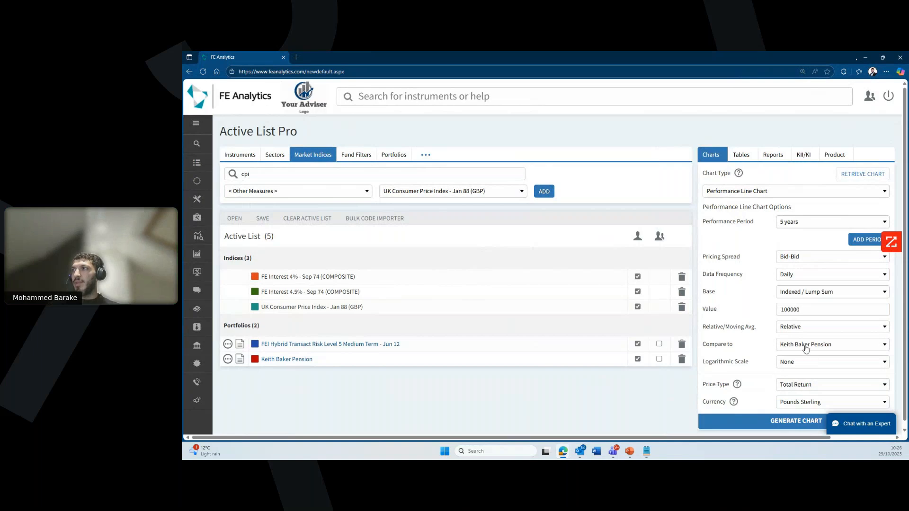
pyautogui.click(806, 349)
pyautogui.click(800, 295)
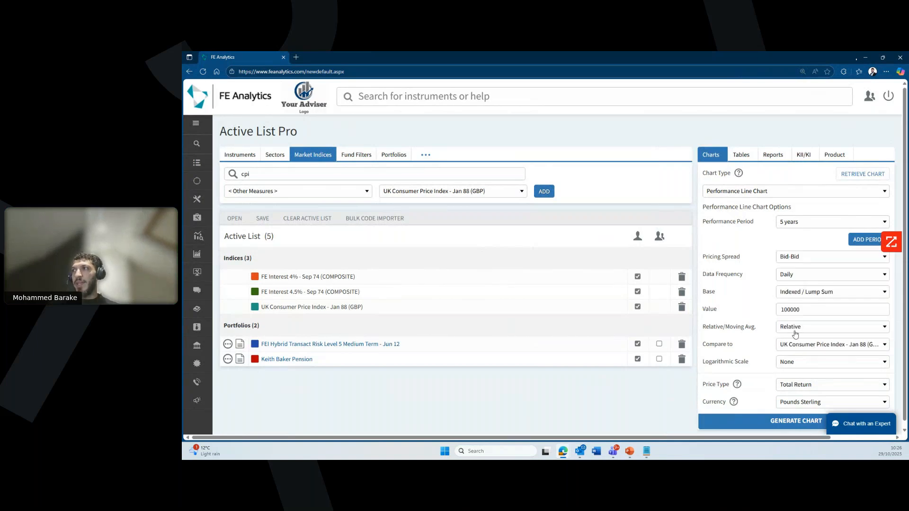
pyautogui.click(637, 359)
pyautogui.scroll(-1, 662, 402)
pyautogui.click(750, 420)
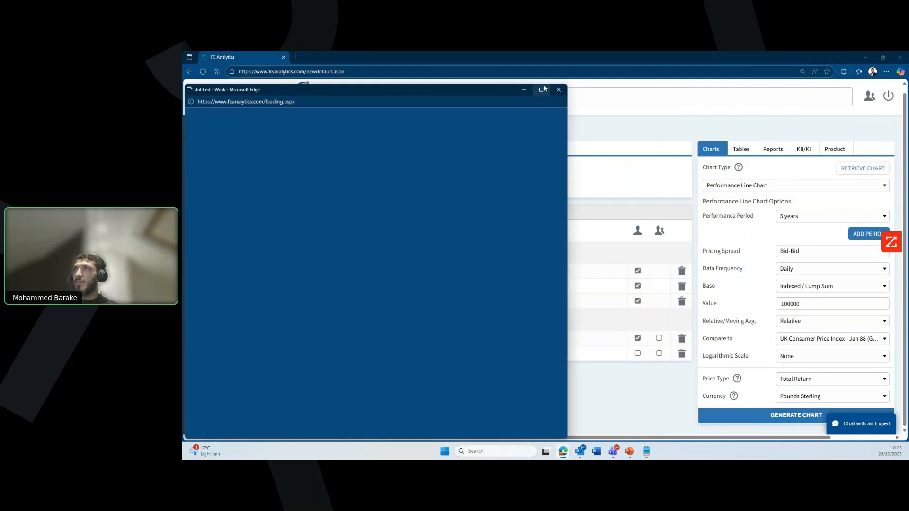
# Step: Maximize the chart window and review the CPI-relative Performance Line Chart of the portfolio and FE Interest indices
pyautogui.click(541, 89)
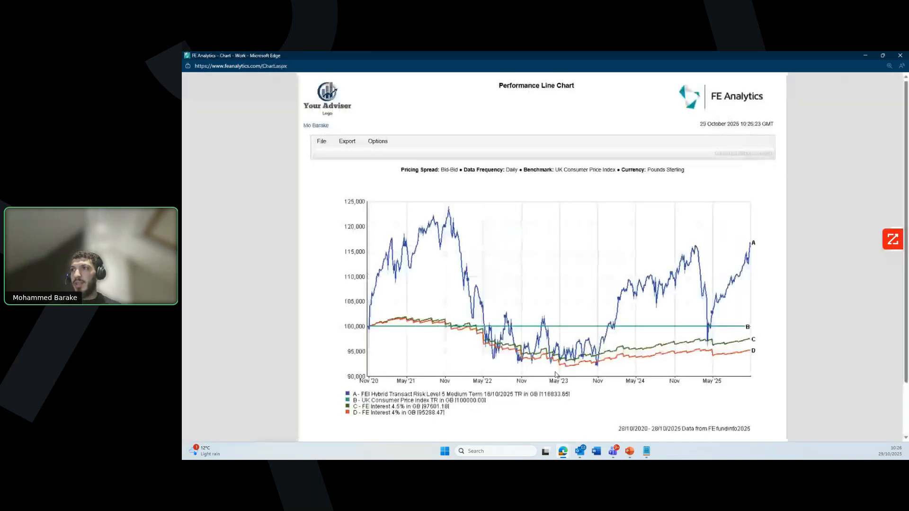
pyautogui.keyDown('ctrl'); pyautogui.scroll(3, 571, 336); pyautogui.keyUp('ctrl')
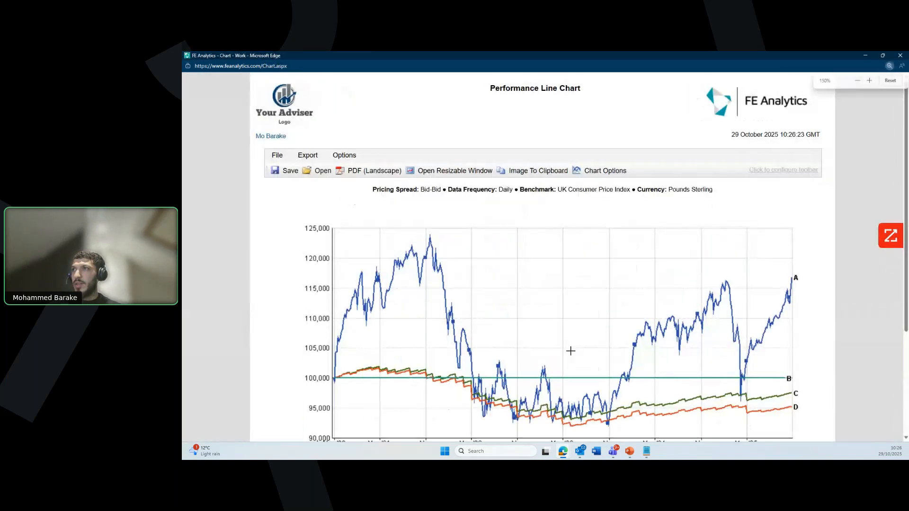
pyautogui.scroll(-1, 571, 355)
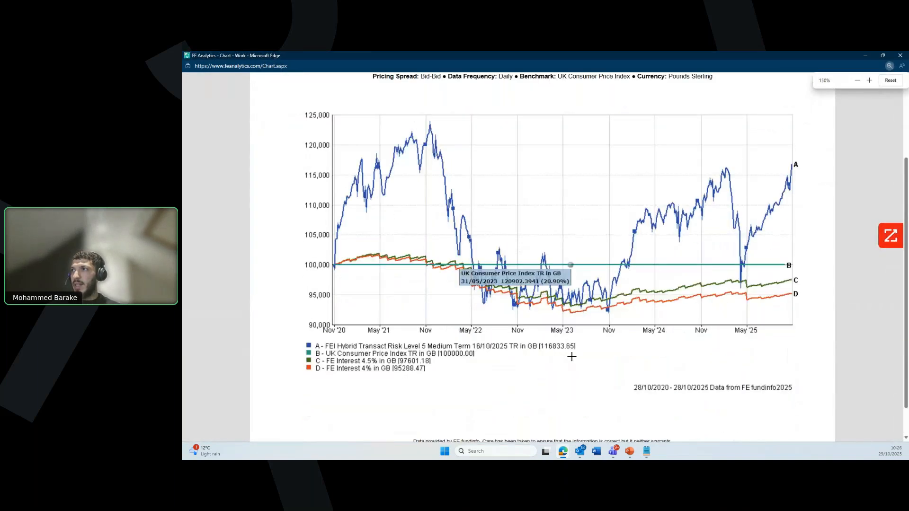
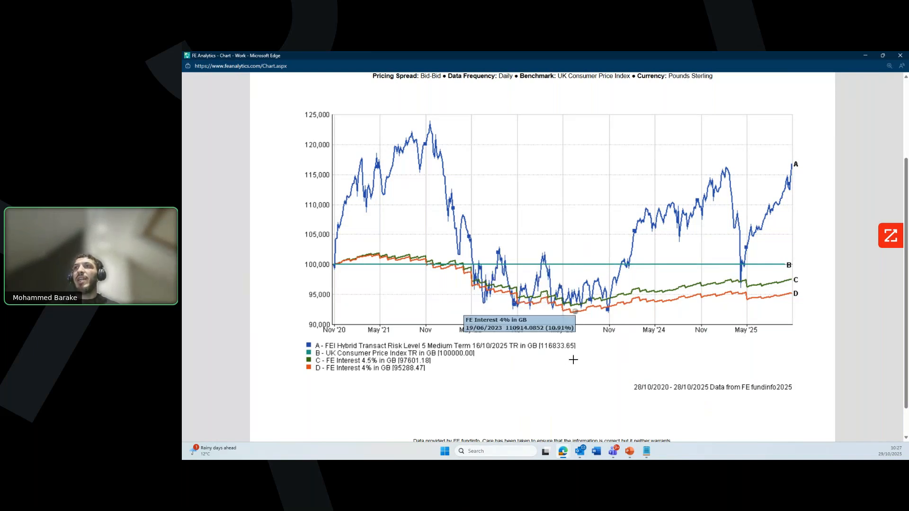
# Step: Close the five-year CPI-relative performance chart and return to Active List Pro
pyautogui.scroll(1, 535, 367)
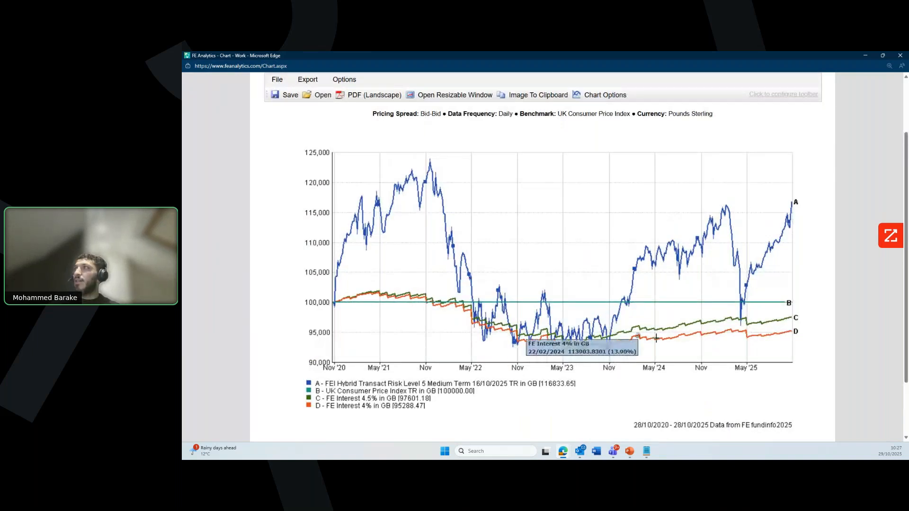
pyautogui.click(900, 56)
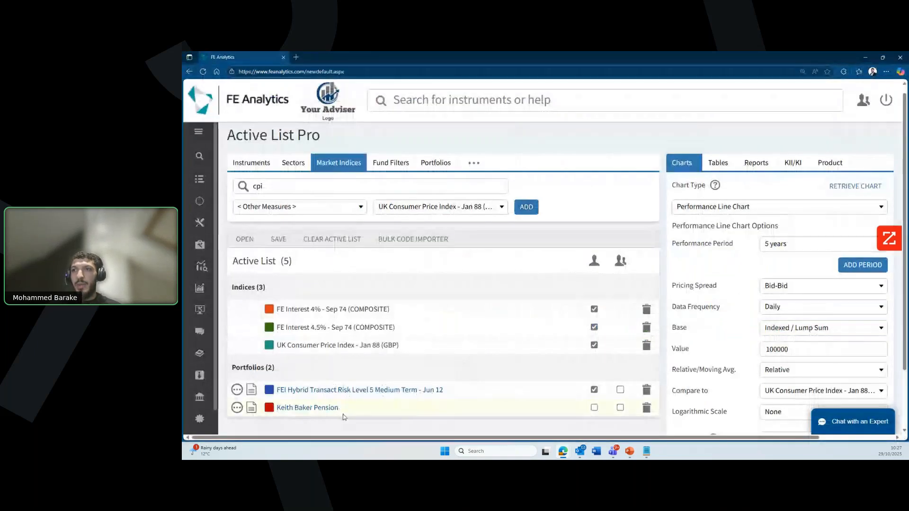
pyautogui.scroll(-1, 331, 374)
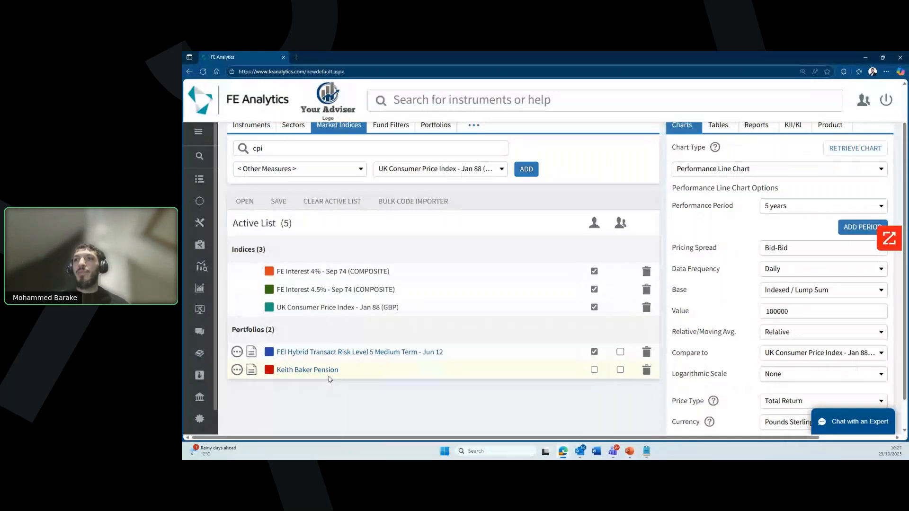
# Step: Open the pension portfolio full-screen in Portfolio Builder to review its five 20% holdings
pyautogui.click(326, 370)
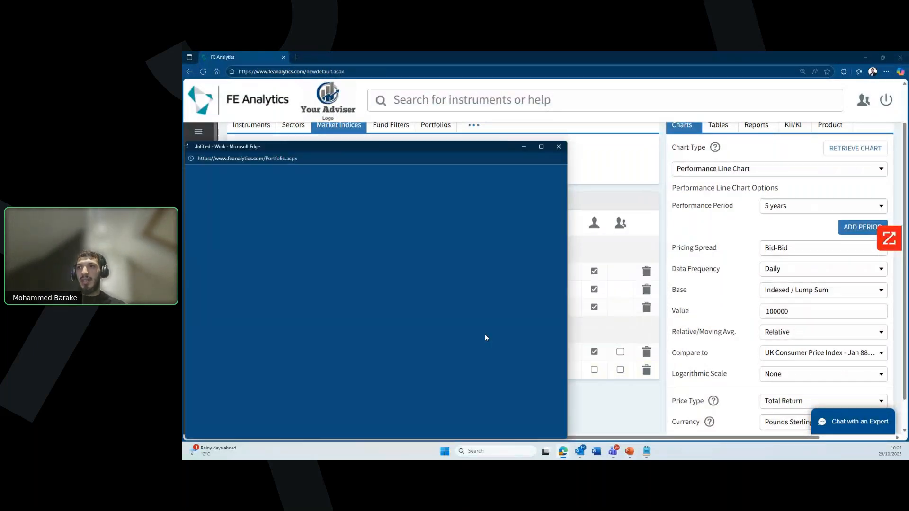
pyautogui.click(541, 146)
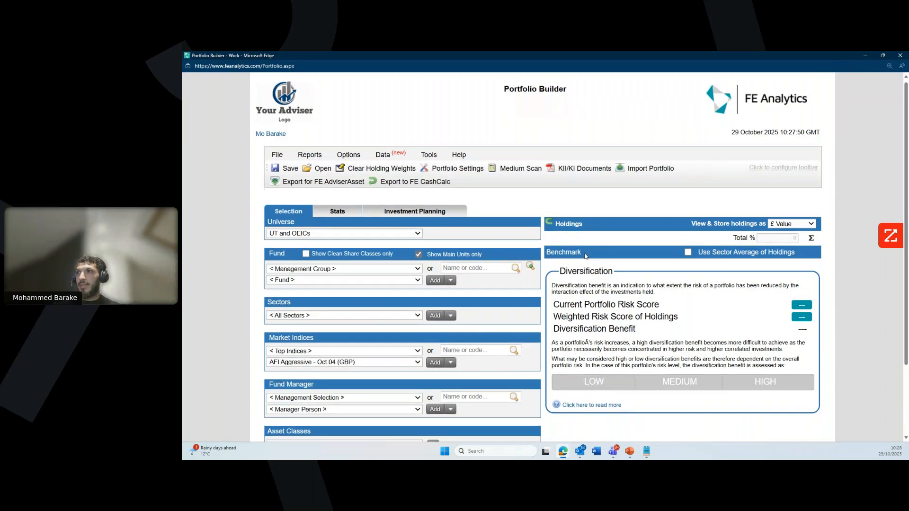
pyautogui.scroll(-2, 585, 256)
pyautogui.scroll(-1, 585, 256)
pyautogui.scroll(3, 584, 256)
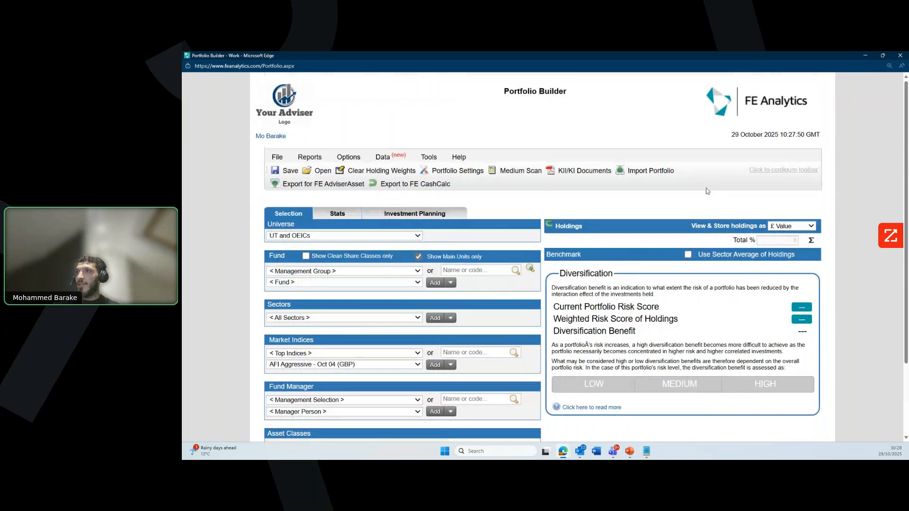
pyautogui.click(882, 55)
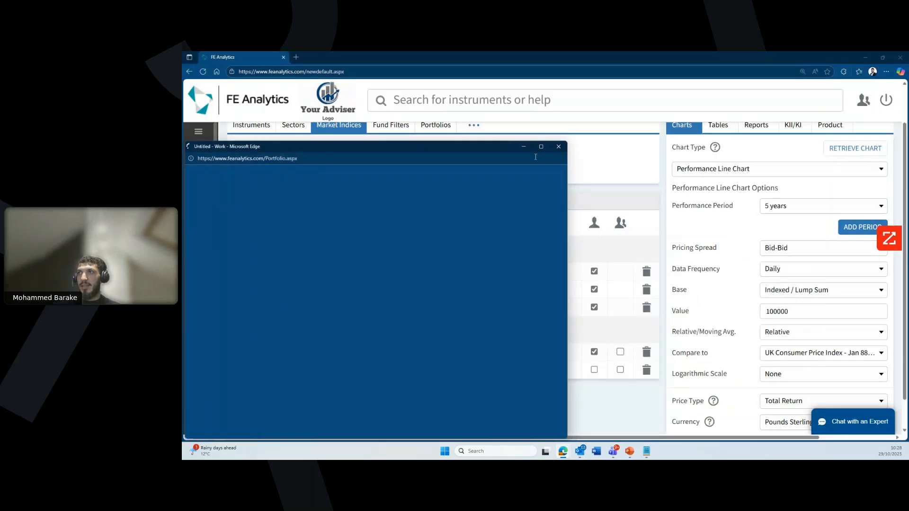
pyautogui.click(541, 146)
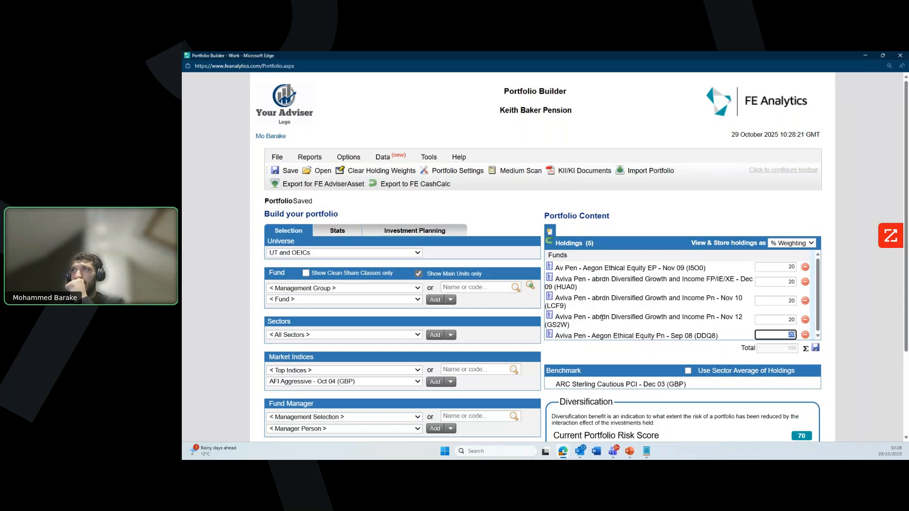
pyautogui.click(424, 185)
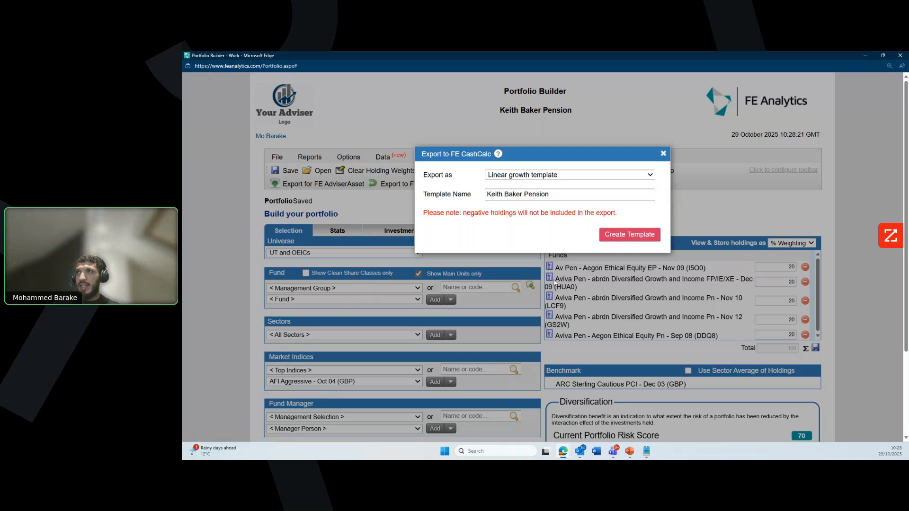
# Step: Create FE CashCalc templates of type Both from the pension portfolio and open FE CashCalc
pyautogui.click(540, 175)
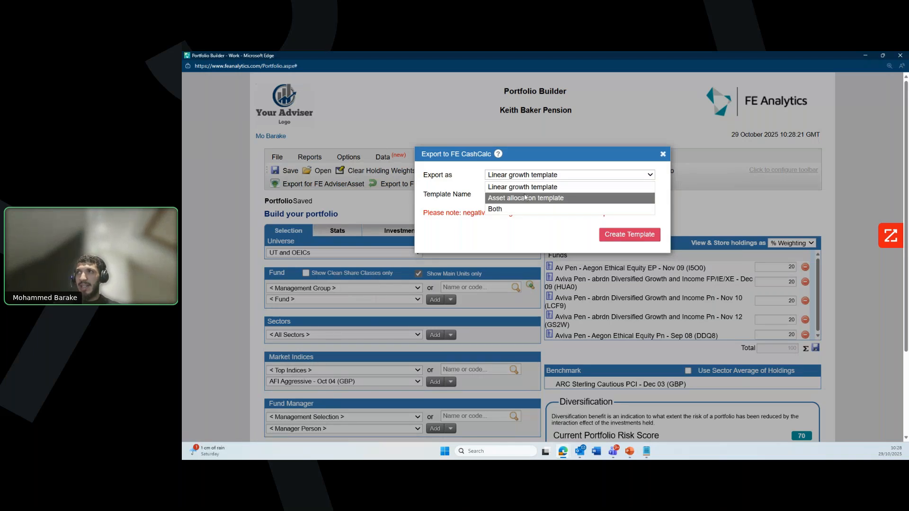
pyautogui.click(518, 210)
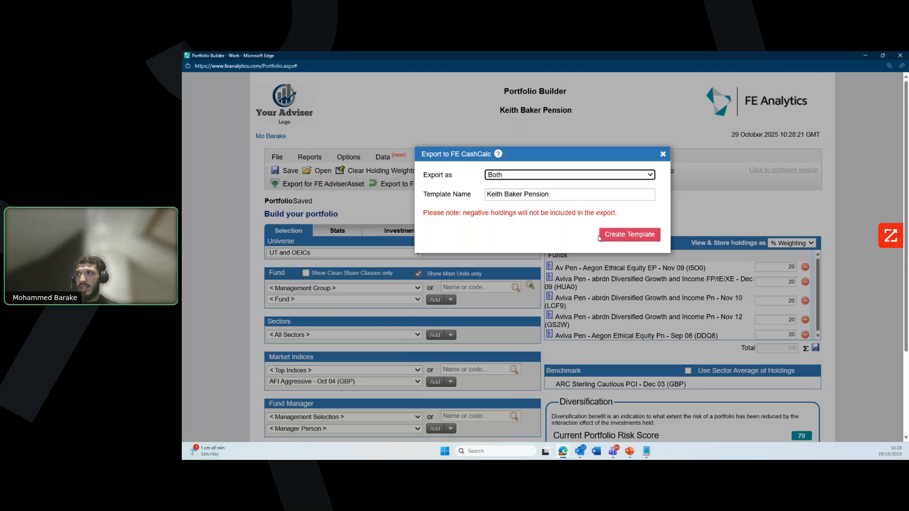
pyautogui.click(600, 237)
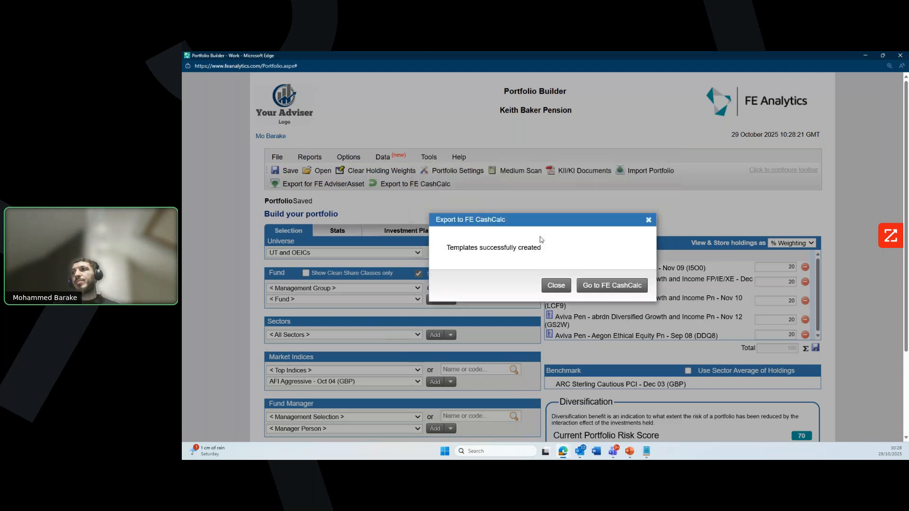
pyautogui.click(602, 290)
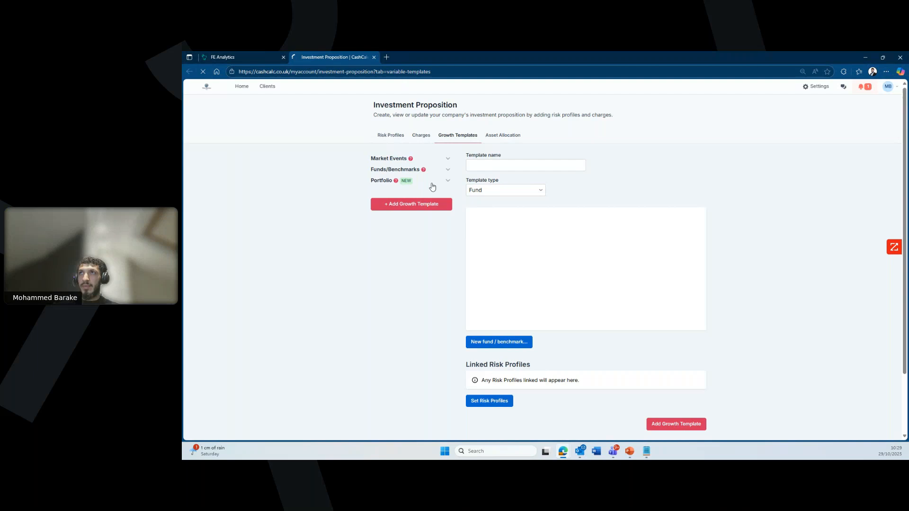
# Step: View the pension portfolio growth template (6.37% a year) under Growth Templates, then return to FE Analytics
pyautogui.click(432, 186)
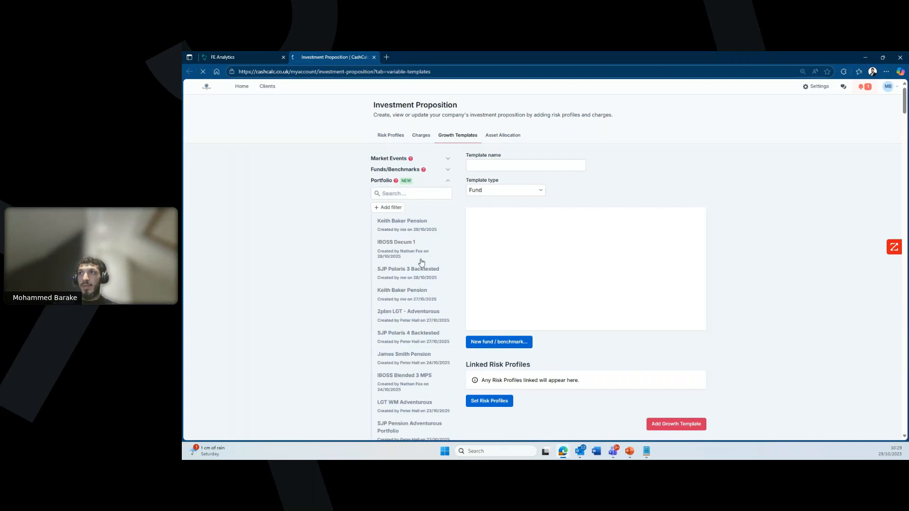
pyautogui.click(417, 227)
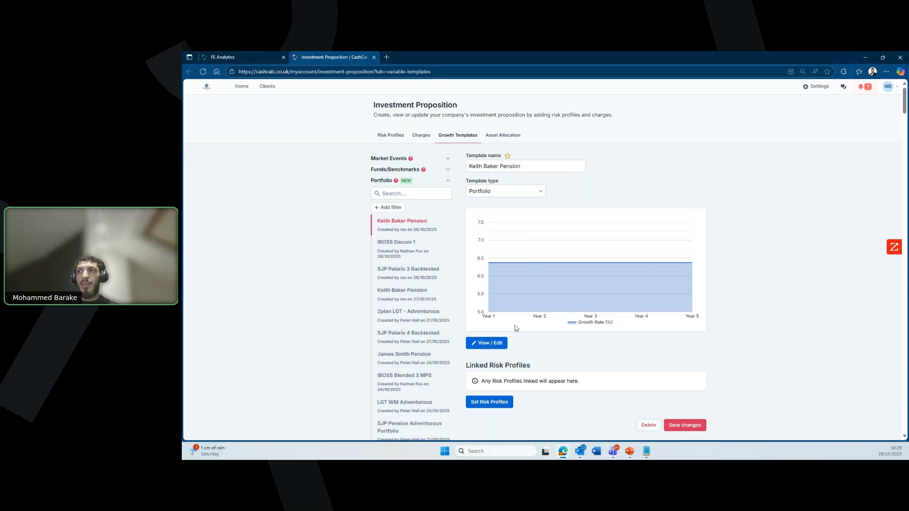
pyautogui.click(227, 57)
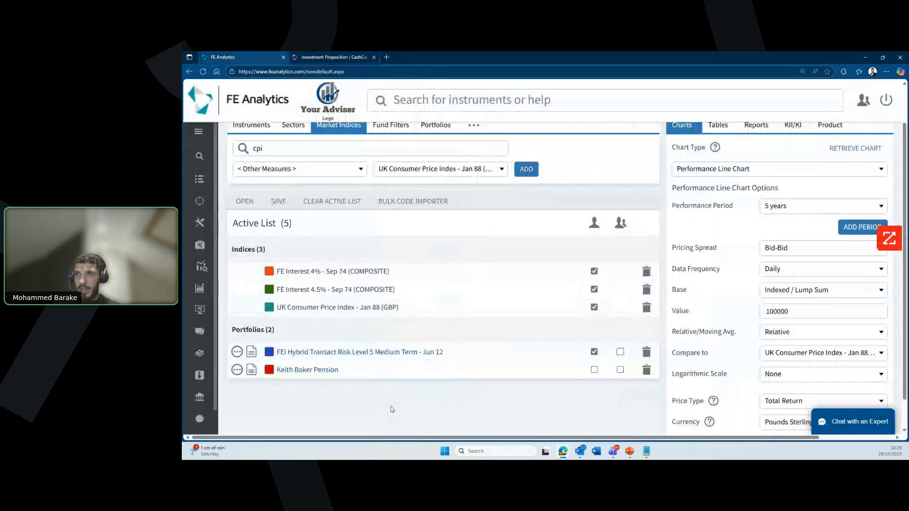
# Step: Start a Consolidation/switch analysis from Platform Analysis Tools, opening FE AdviserAsset
pyautogui.scroll(1, 390, 405)
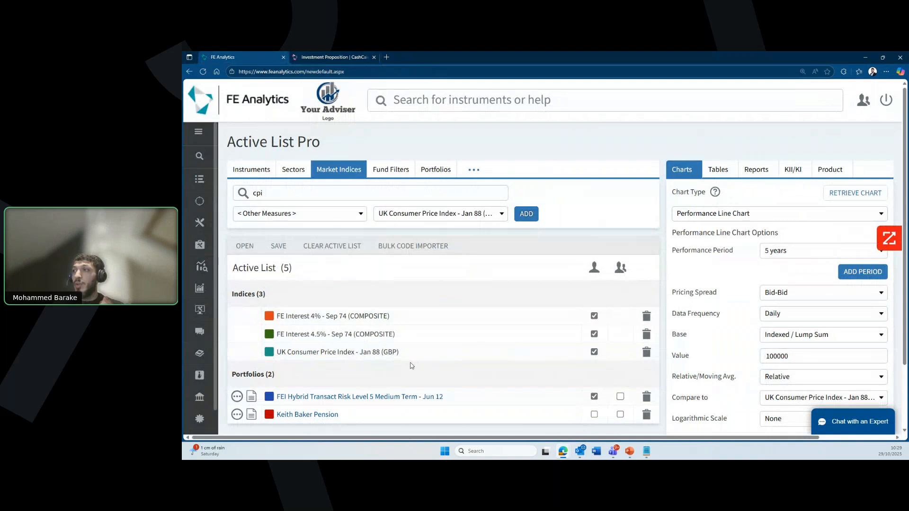
pyautogui.moveTo(199, 375)
pyautogui.click(246, 270)
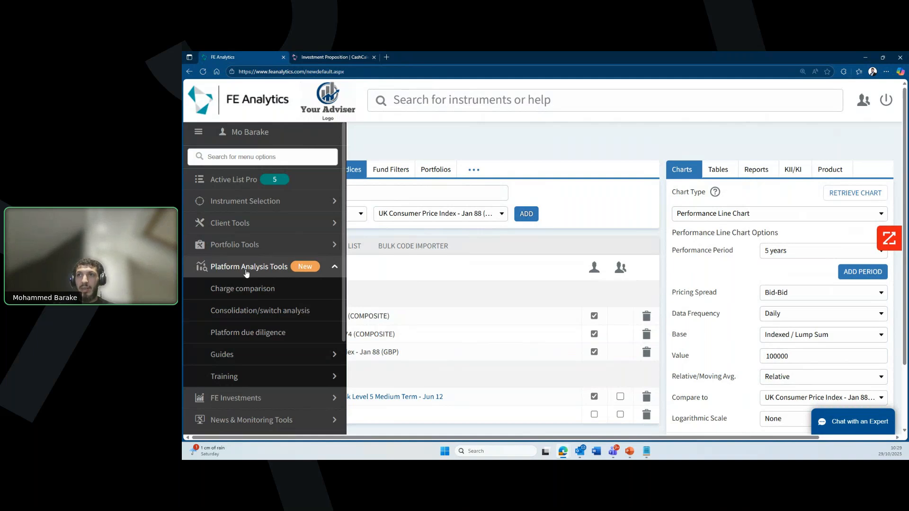
pyautogui.click(272, 311)
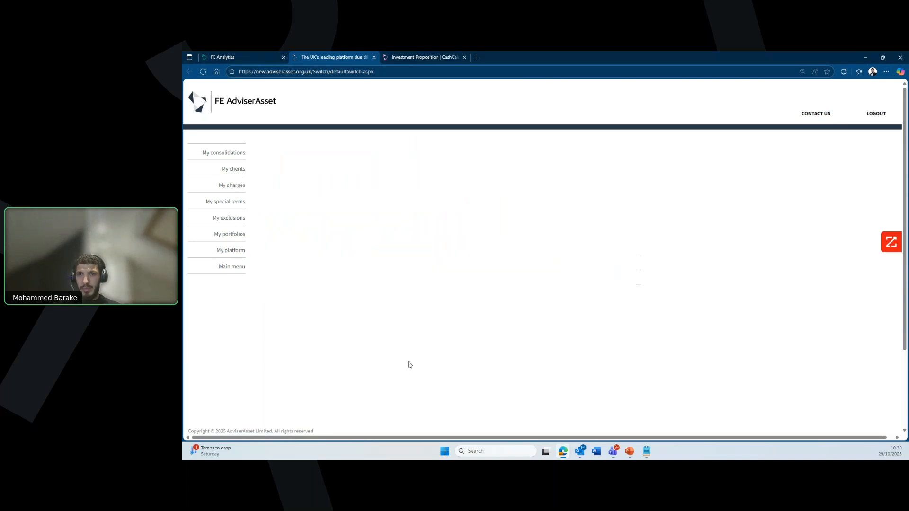
pyautogui.scroll(-1, 410, 365)
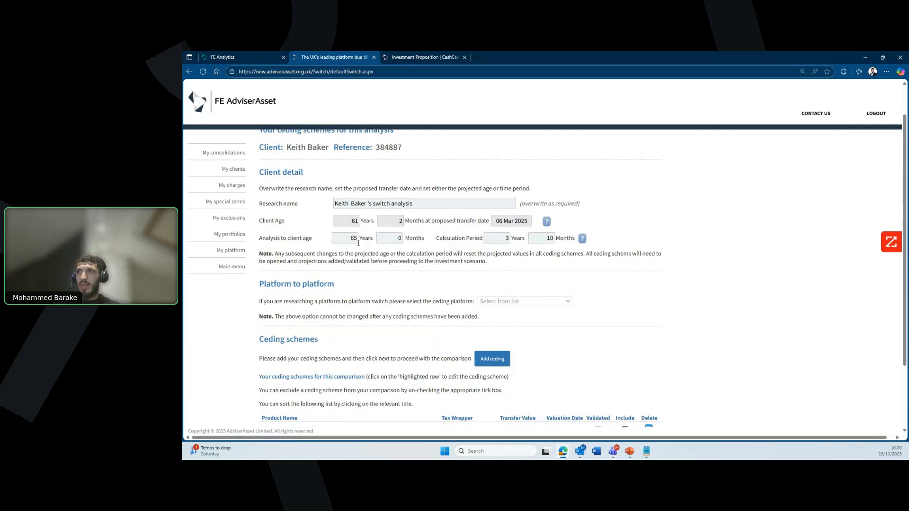
pyautogui.scroll(-2, 388, 265)
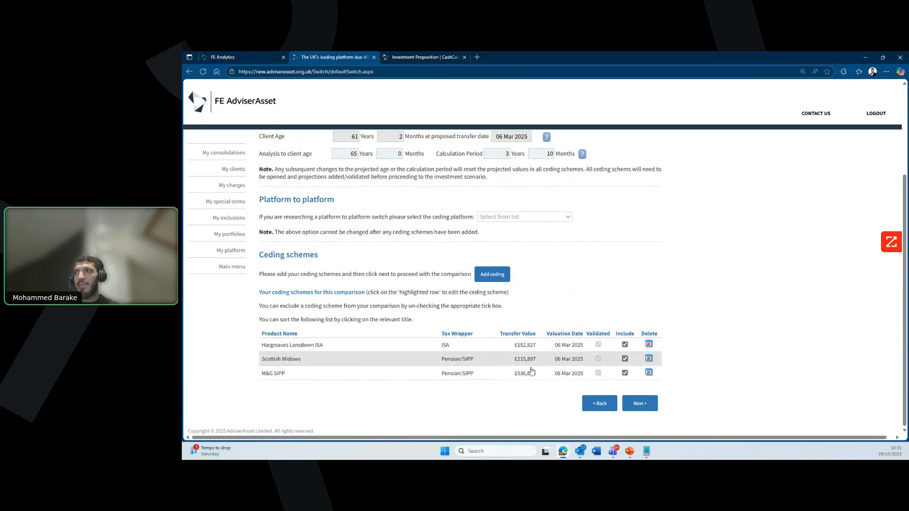
# Step: Advance to the investment scenario, keeping Vanguard LifeStrategy 60% (Dynamic) as the ISA portfolio
pyautogui.click(646, 408)
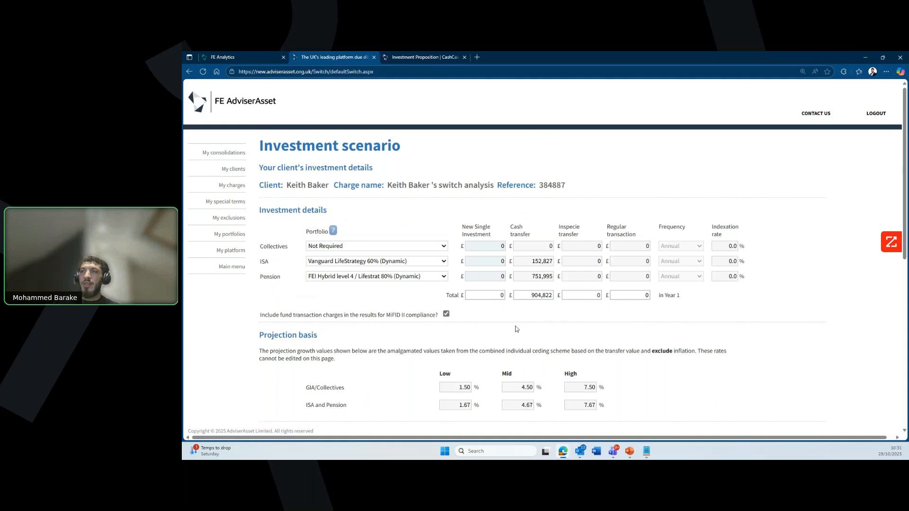
pyautogui.scroll(-2, 515, 326)
pyautogui.scroll(2, 529, 280)
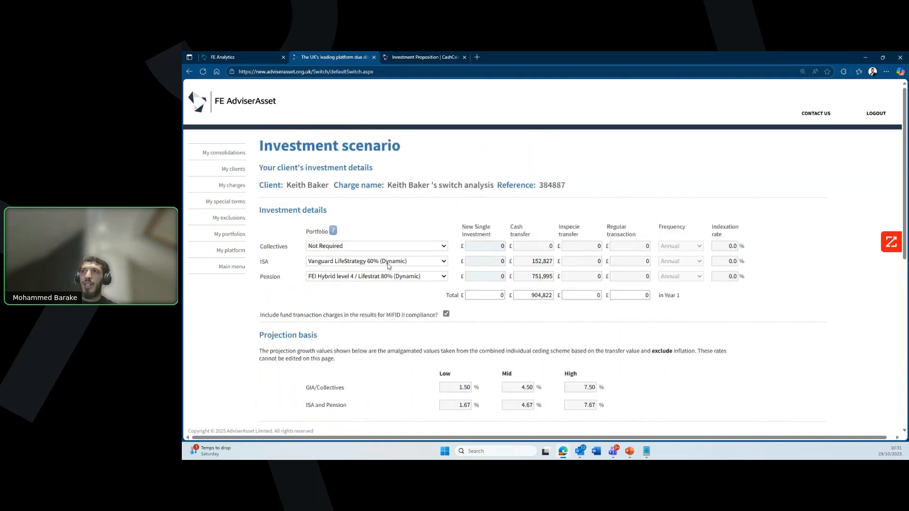
pyautogui.click(432, 262)
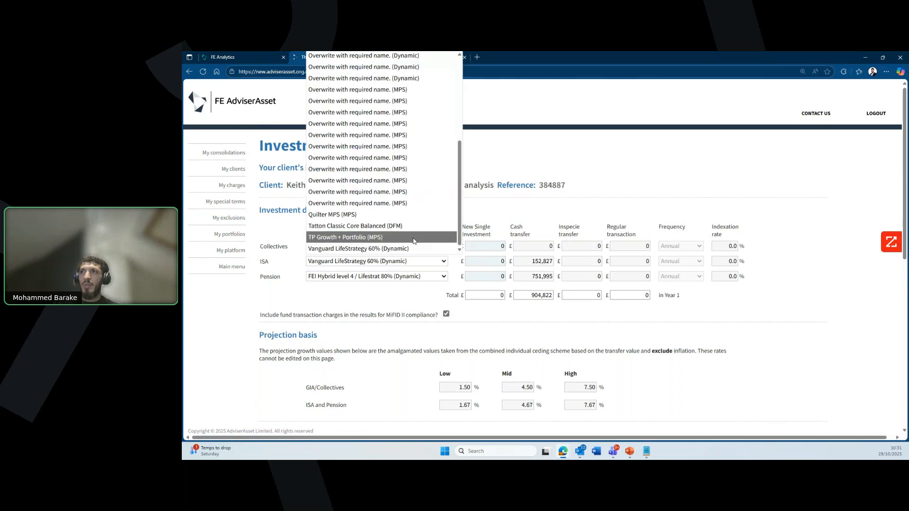
pyautogui.click(409, 248)
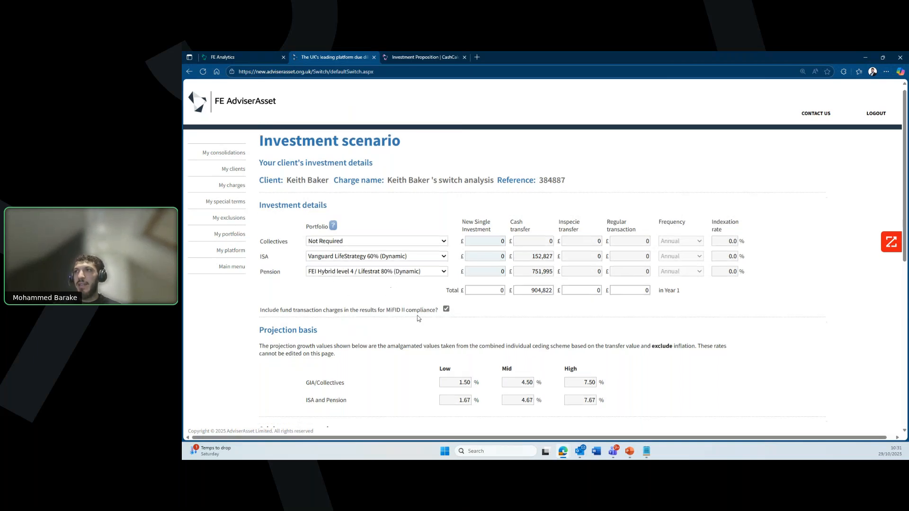
# Step: Keep My Adviser Fees as the remuneration basis and submit the scenario to rank platforms
pyautogui.scroll(-2, 326, 292)
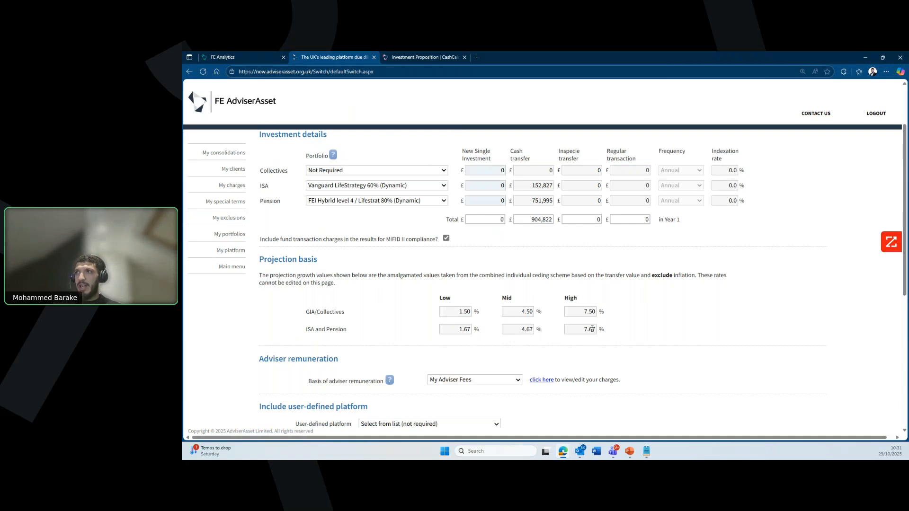
pyautogui.scroll(-3, 590, 331)
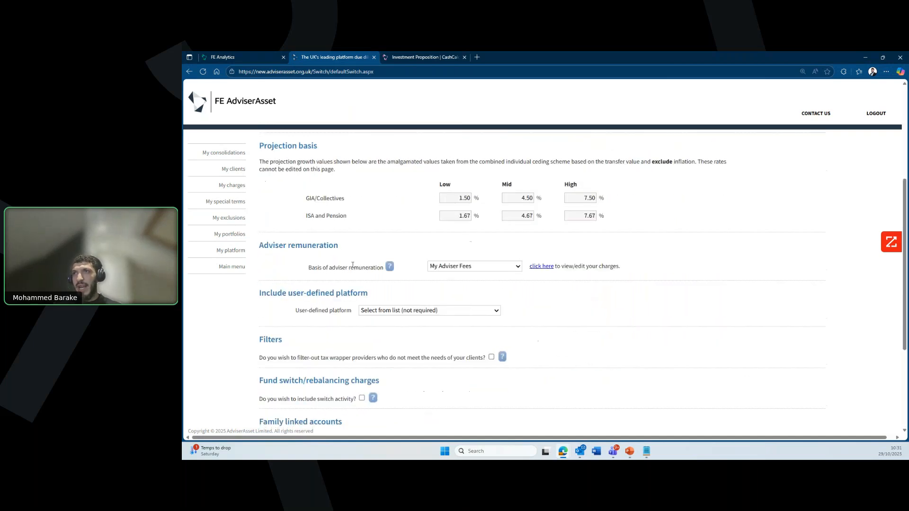
pyautogui.click(484, 266)
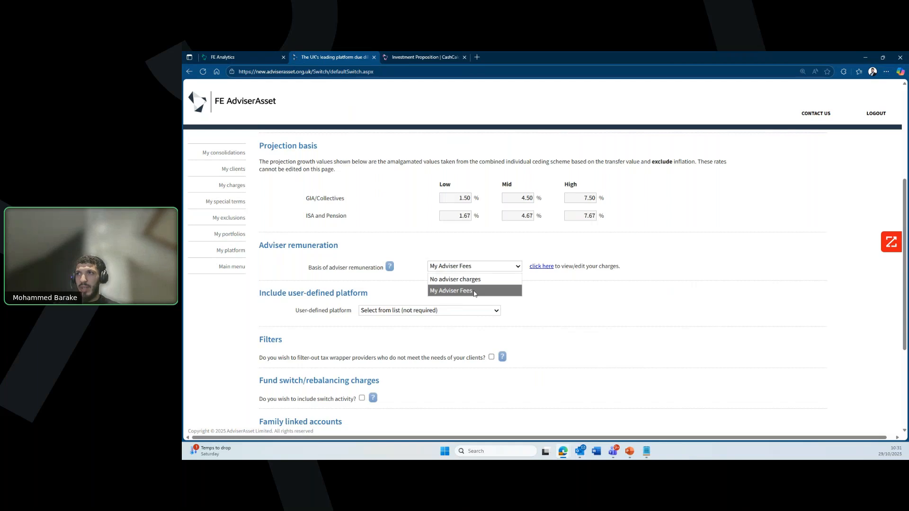
pyautogui.click(473, 290)
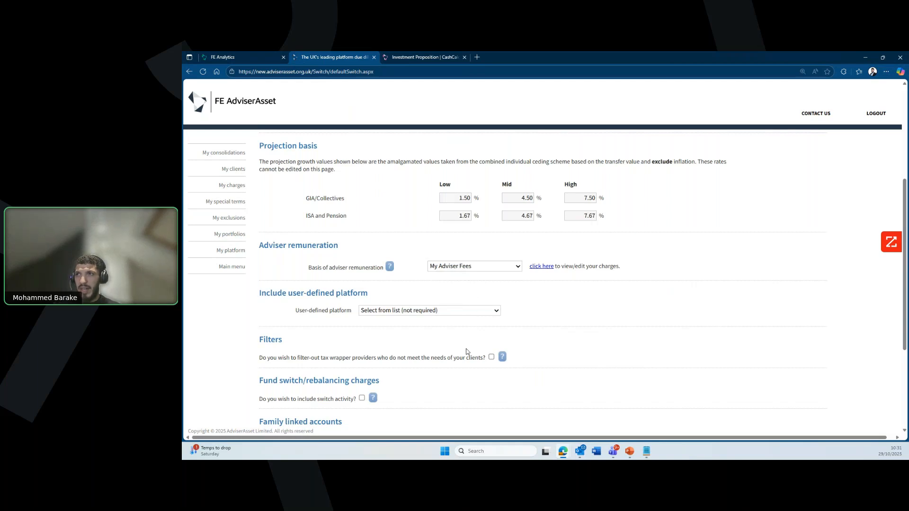
pyautogui.scroll(-3, 464, 349)
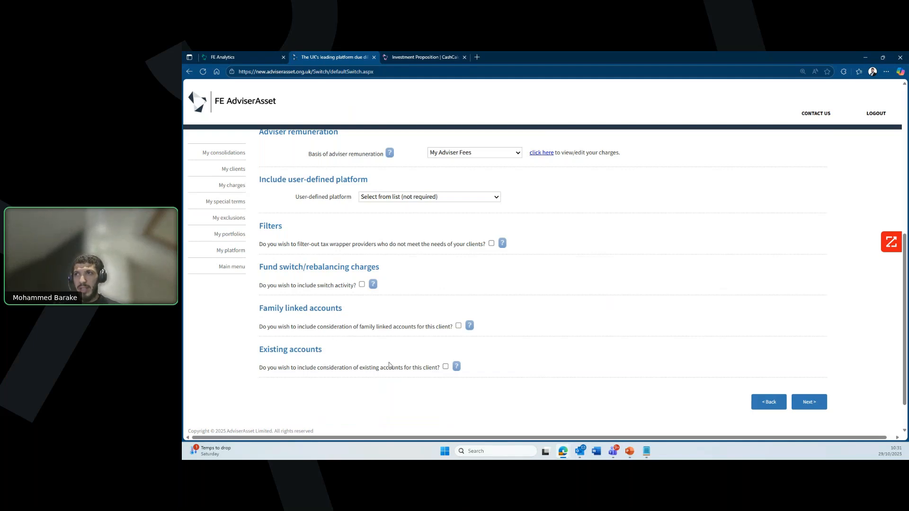
pyautogui.click(818, 402)
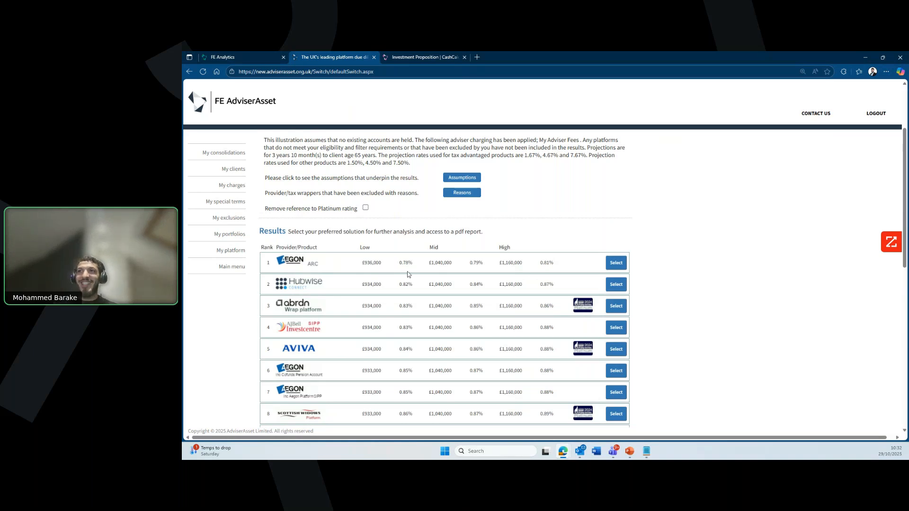
# Step: Select the rank 1 Aegon ARC solution from the ranked platform results
pyautogui.scroll(-1, 427, 289)
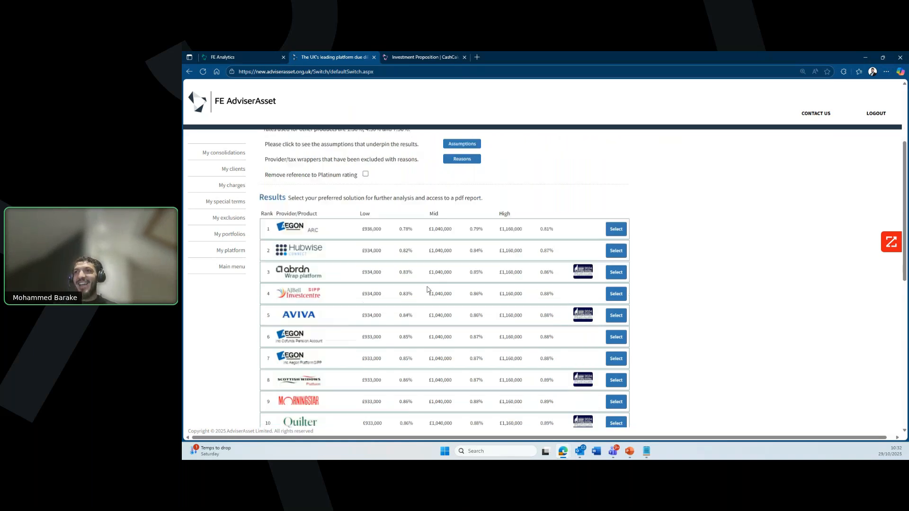
pyautogui.scroll(-6, 428, 291)
pyautogui.scroll(3, 438, 303)
pyautogui.scroll(5, 439, 305)
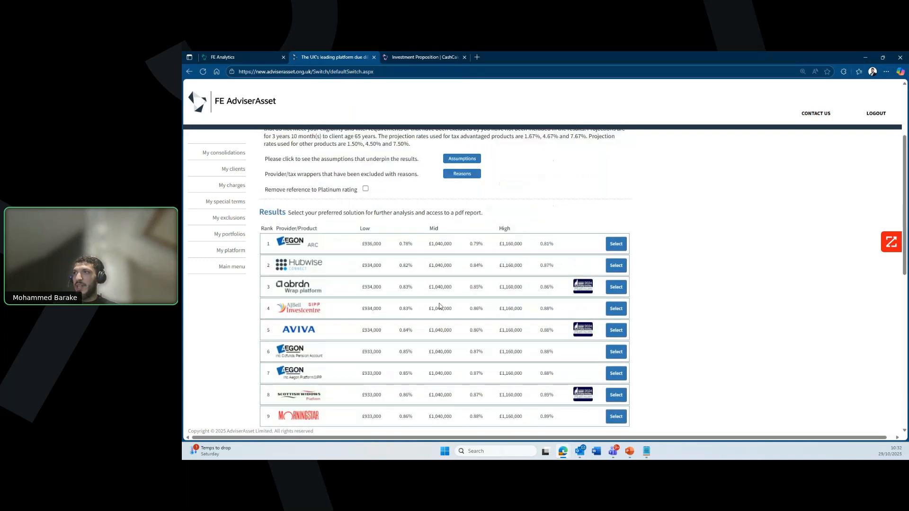
pyautogui.scroll(1, 439, 306)
pyautogui.click(622, 264)
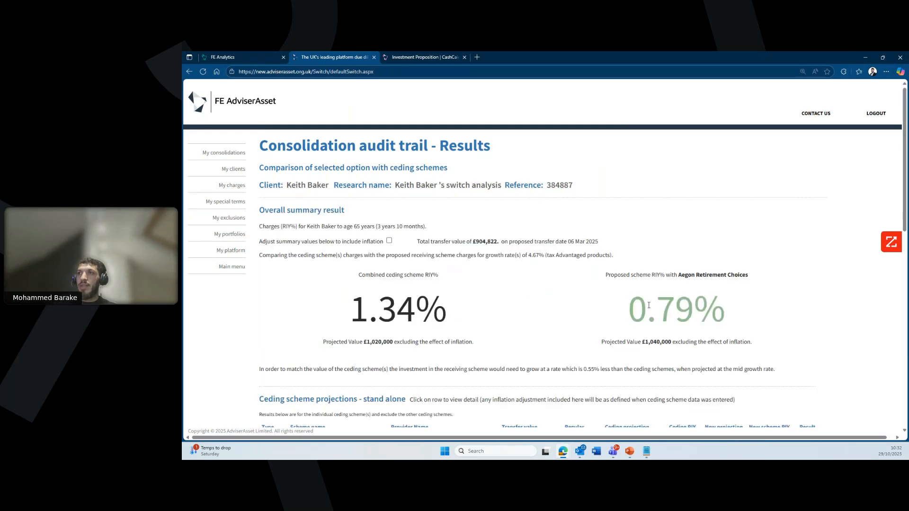
# Step: Highlight the audit trail's key figures: 1.34% vs 0.79% RIY, £1,020,000 vs £1,040,000, 3 years 10 months
pyautogui.scroll(-1, 648, 306)
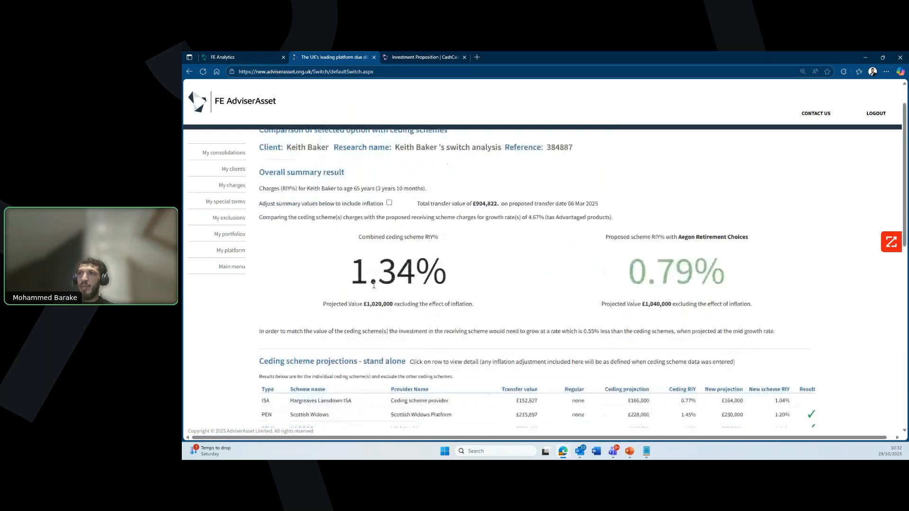
pyautogui.moveTo(350, 272); pyautogui.dragTo(449, 278)
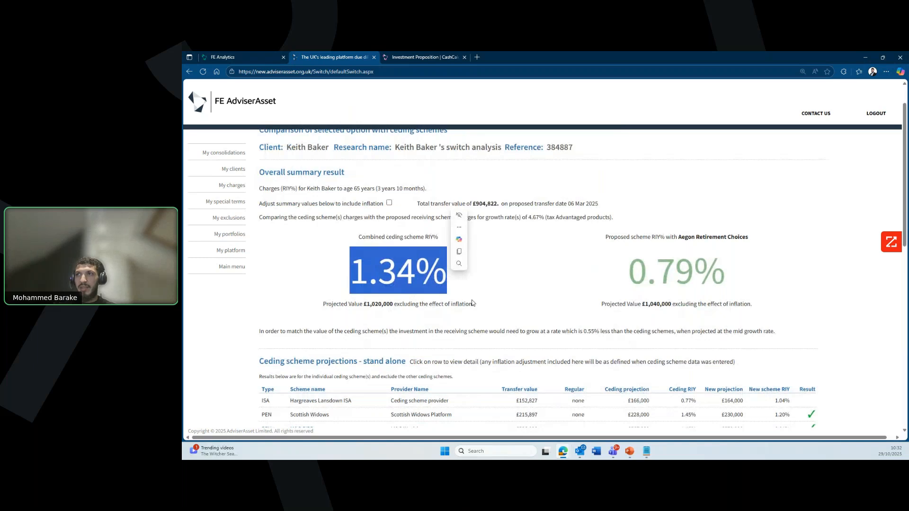
pyautogui.click(472, 299)
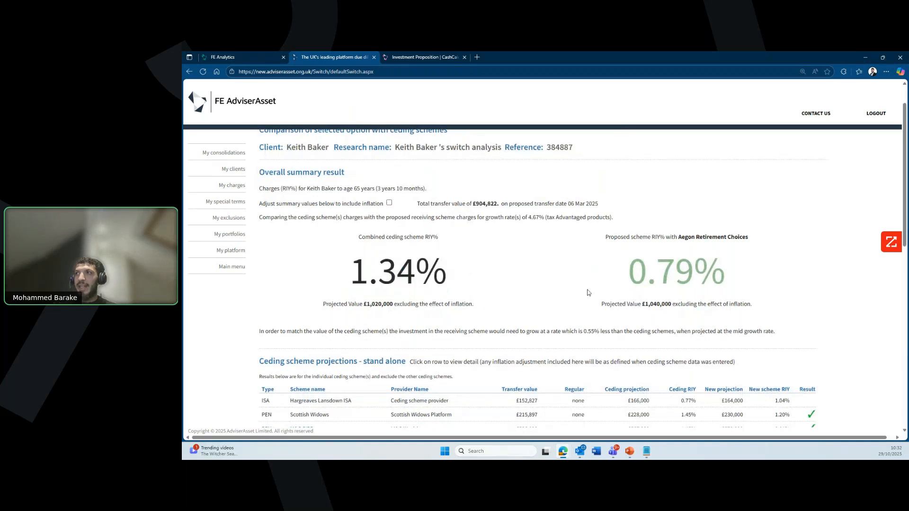
pyautogui.moveTo(634, 268); pyautogui.dragTo(727, 275)
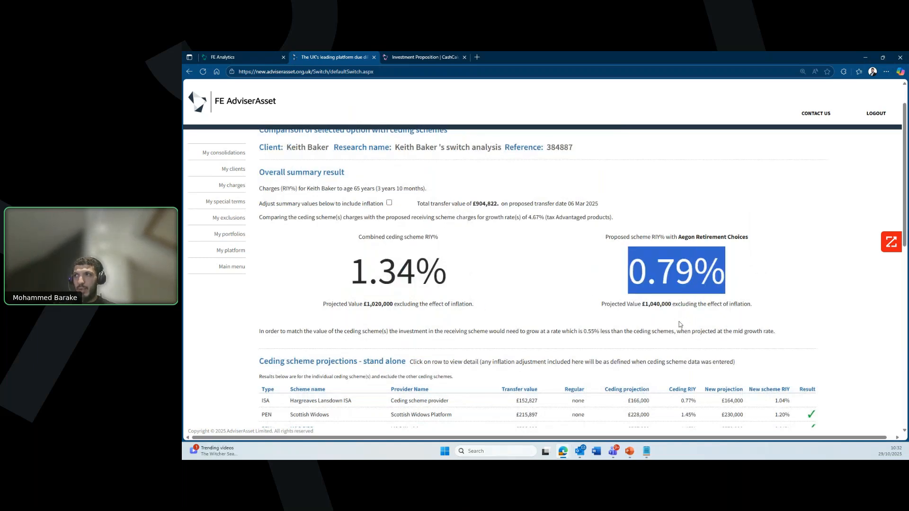
pyautogui.click(663, 331)
pyautogui.moveTo(584, 331); pyautogui.dragTo(601, 344)
pyautogui.click(599, 342)
pyautogui.moveTo(368, 304); pyautogui.dragTo(392, 304)
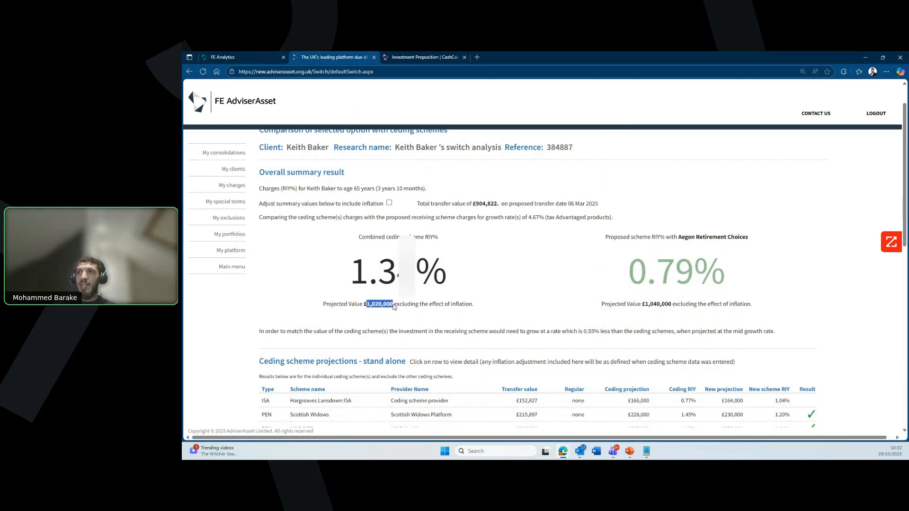
pyautogui.moveTo(646, 303); pyautogui.dragTo(674, 304)
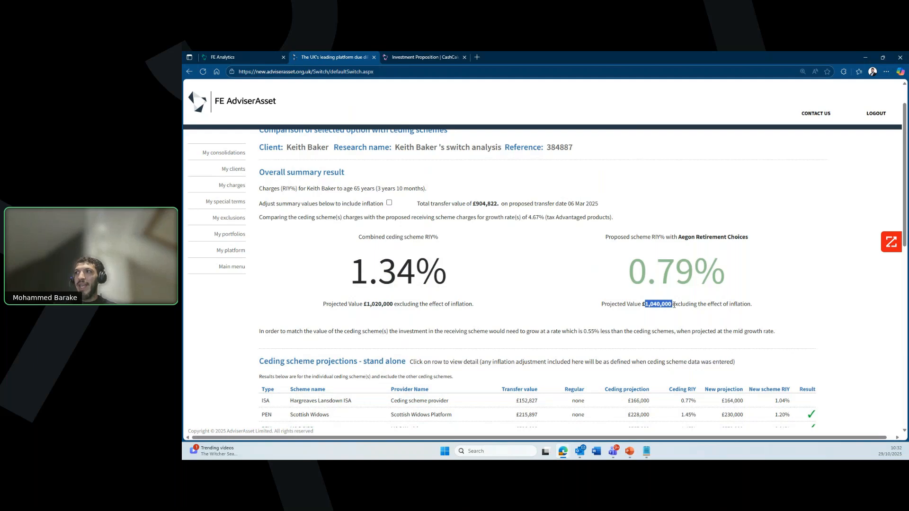
pyautogui.click(563, 317)
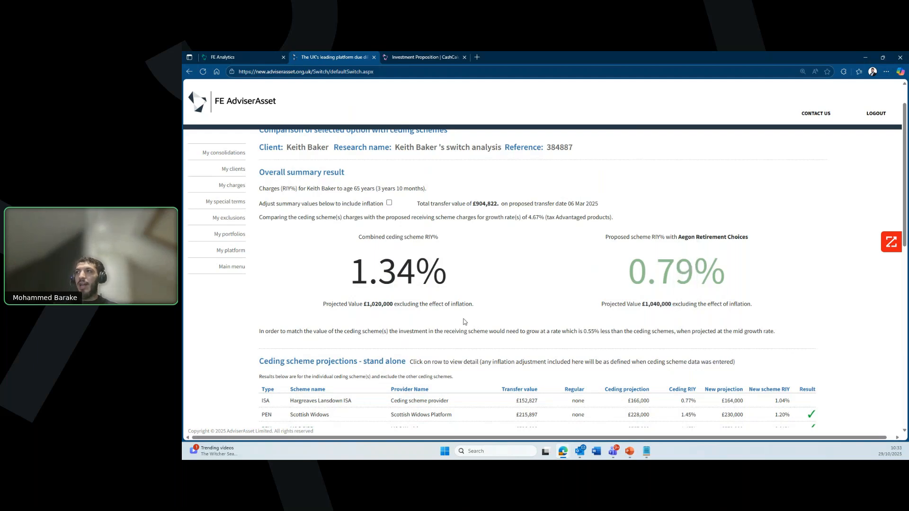
pyautogui.moveTo(373, 189); pyautogui.dragTo(435, 193)
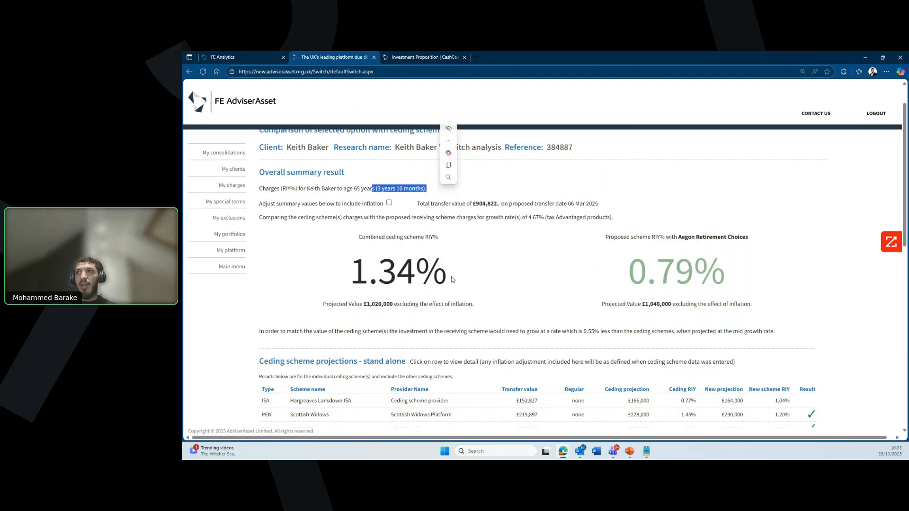
pyautogui.click(462, 274)
# Step: Review the Results page, highlighting the ISA and pension total charges
pyautogui.scroll(-1, 550, 317)
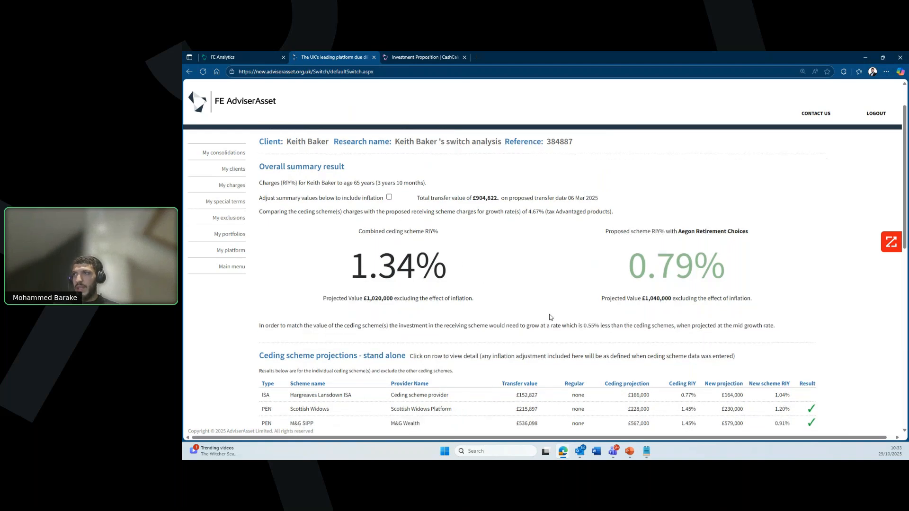
pyautogui.scroll(-4, 550, 317)
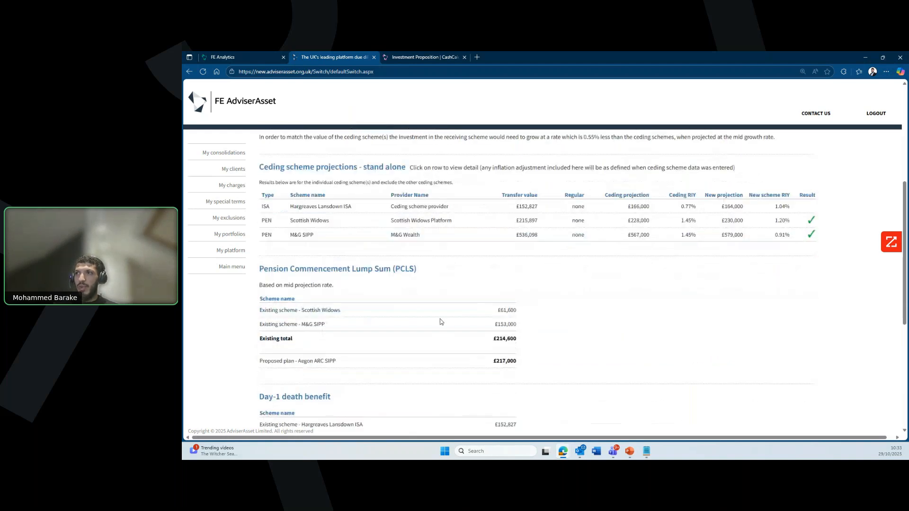
pyautogui.scroll(-2, 431, 284)
pyautogui.scroll(-2, 433, 332)
pyautogui.scroll(-2, 438, 280)
pyautogui.scroll(-1, 430, 266)
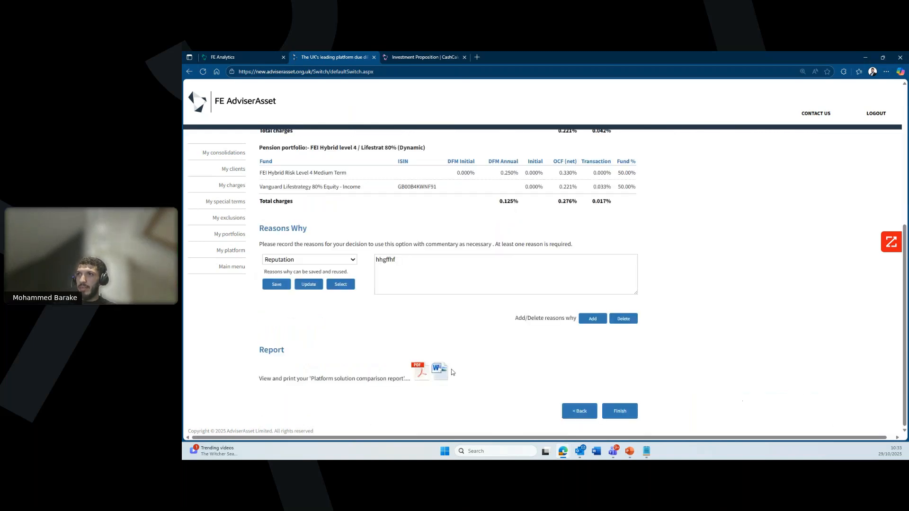
pyautogui.scroll(5, 449, 371)
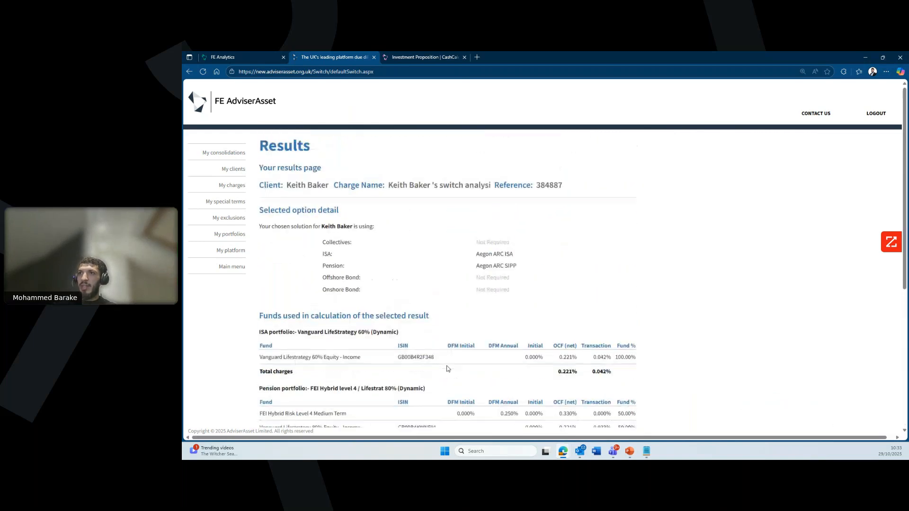
pyautogui.scroll(-1, 448, 369)
pyautogui.moveTo(554, 335); pyautogui.dragTo(627, 340)
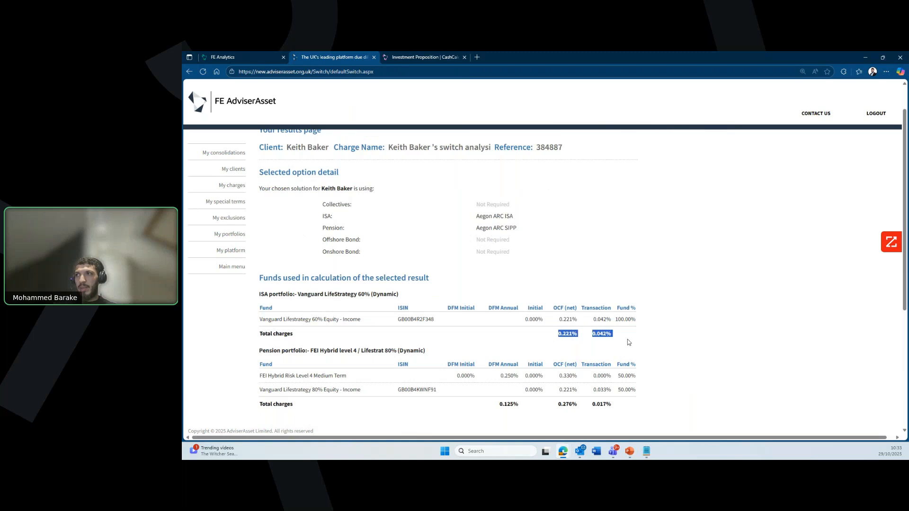
pyautogui.click(607, 351)
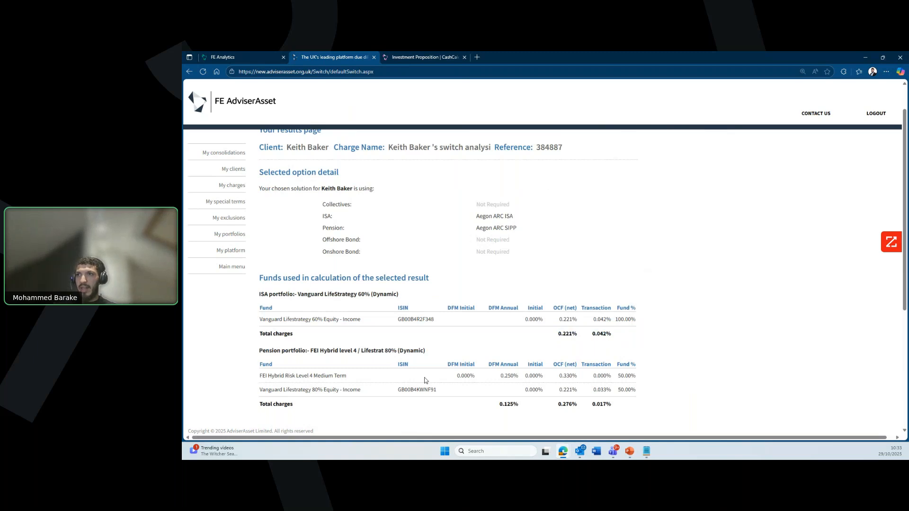
pyautogui.scroll(-1, 424, 380)
pyautogui.moveTo(498, 365); pyautogui.dragTo(614, 368)
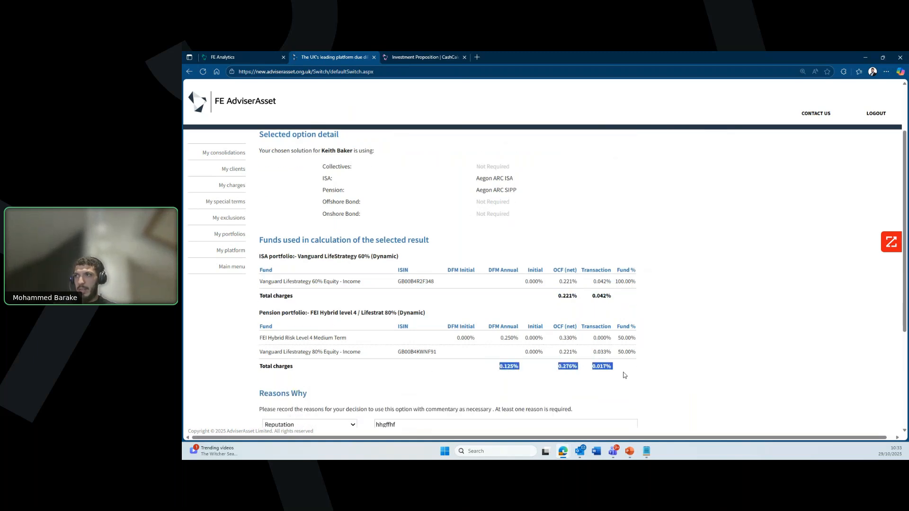
pyautogui.click(388, 372)
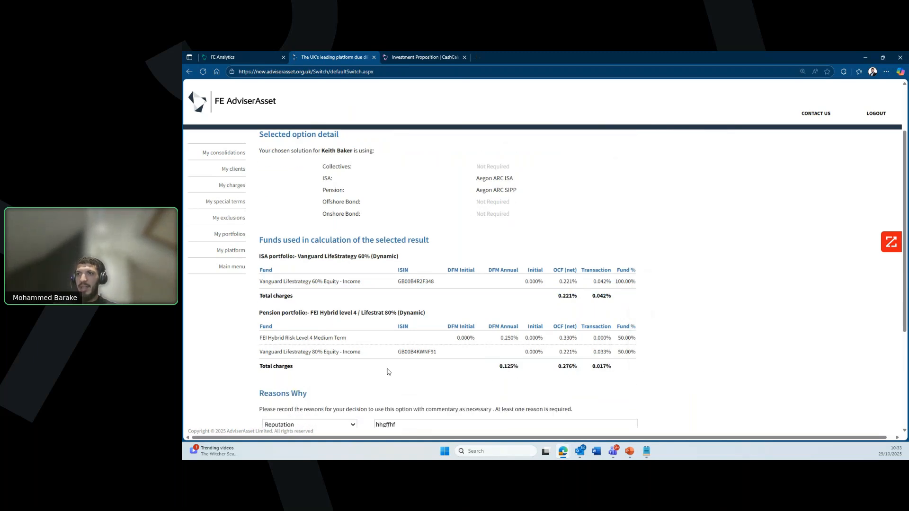
# Step: Keep Reputation as the Reasons Why choice and download the comparison report as PDF
pyautogui.scroll(-2, 388, 372)
pyautogui.click(307, 349)
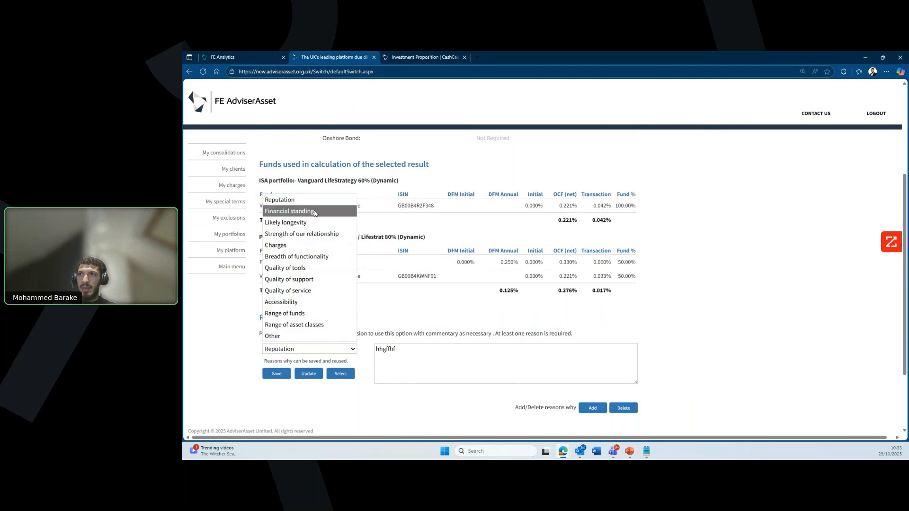
pyautogui.click(313, 200)
pyautogui.scroll(-3, 444, 374)
pyautogui.click(425, 376)
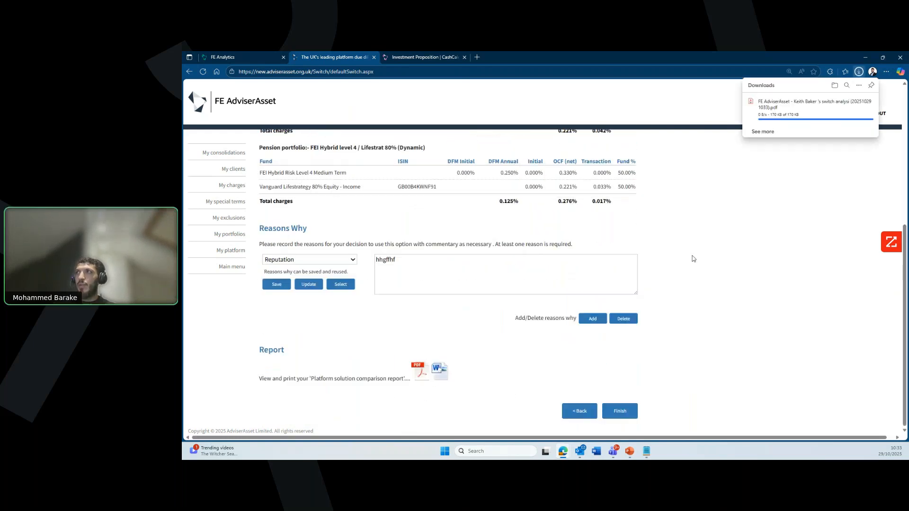
# Step: Read the downloaded switch analysis PDF down to page 19, Appendix I – Exclusions, then return to FE Analytics
pyautogui.click(775, 116)
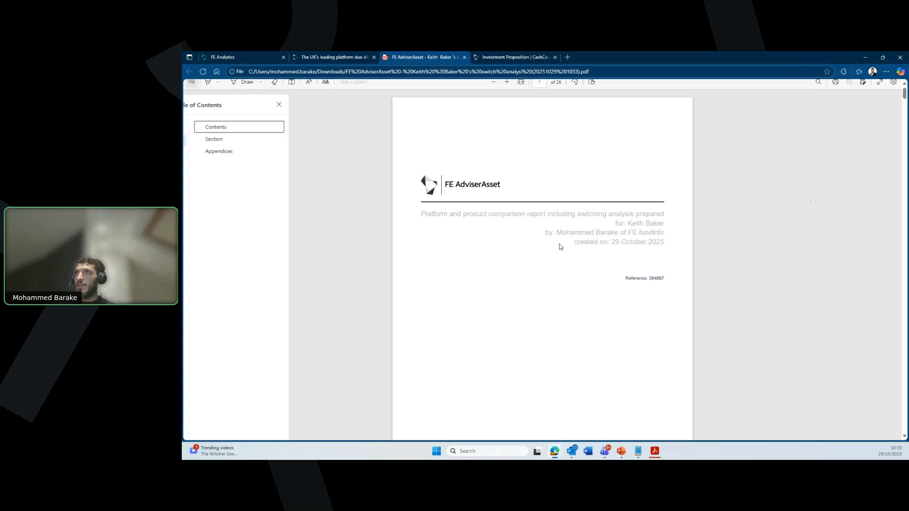
pyautogui.scroll(-1, 593, 244)
pyautogui.scroll(-10, 595, 247)
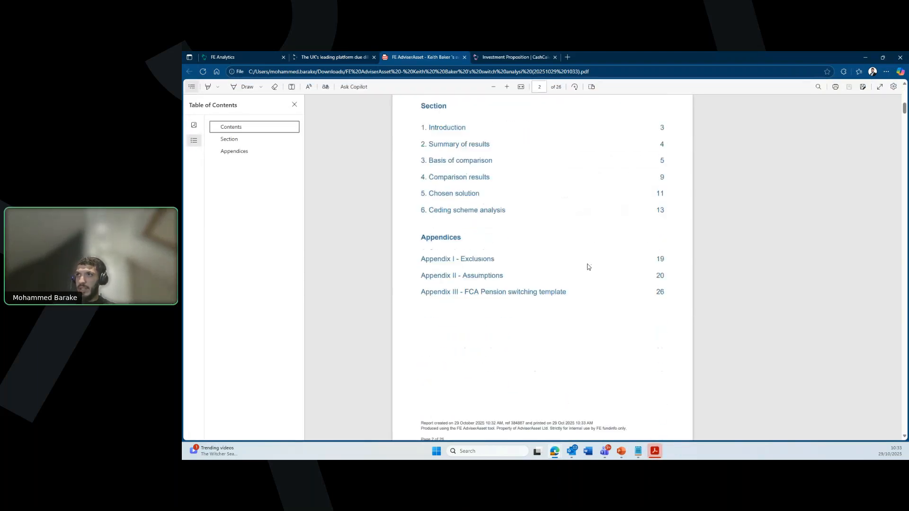
pyautogui.scroll(-12, 587, 266)
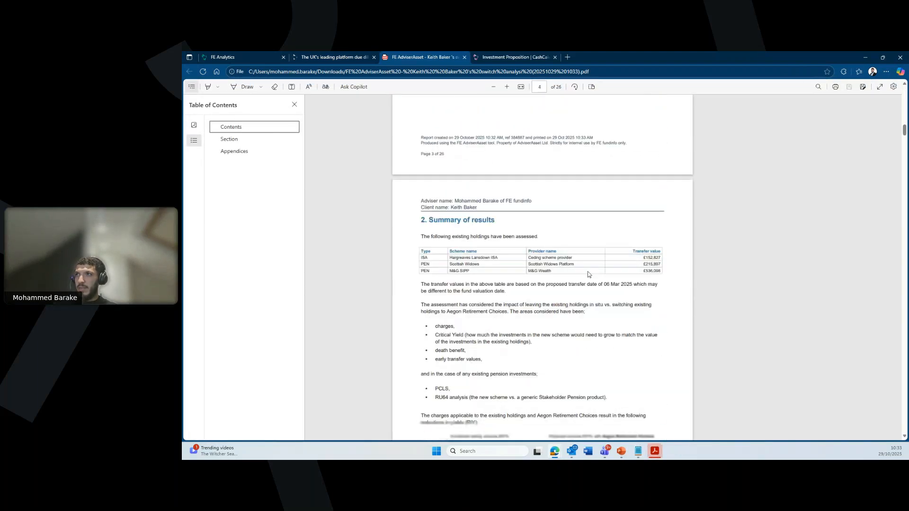
pyautogui.scroll(-8, 589, 273)
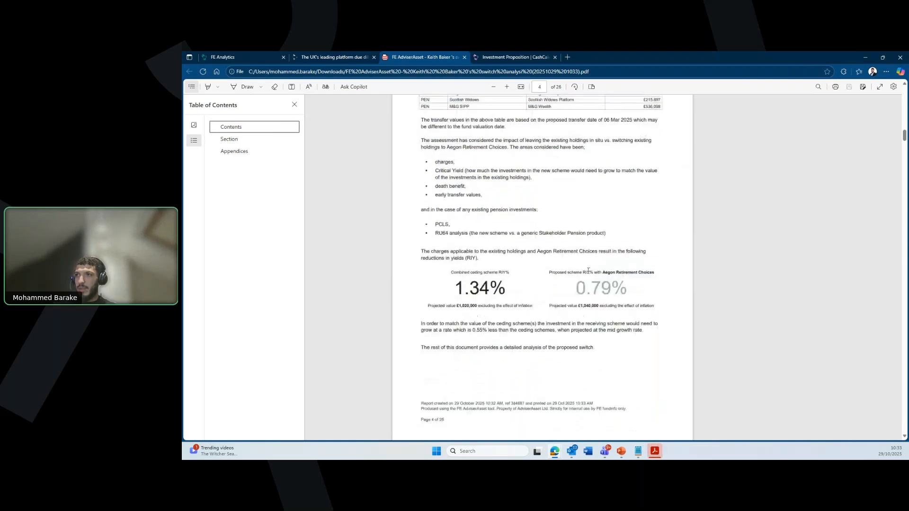
pyautogui.scroll(-1, 582, 278)
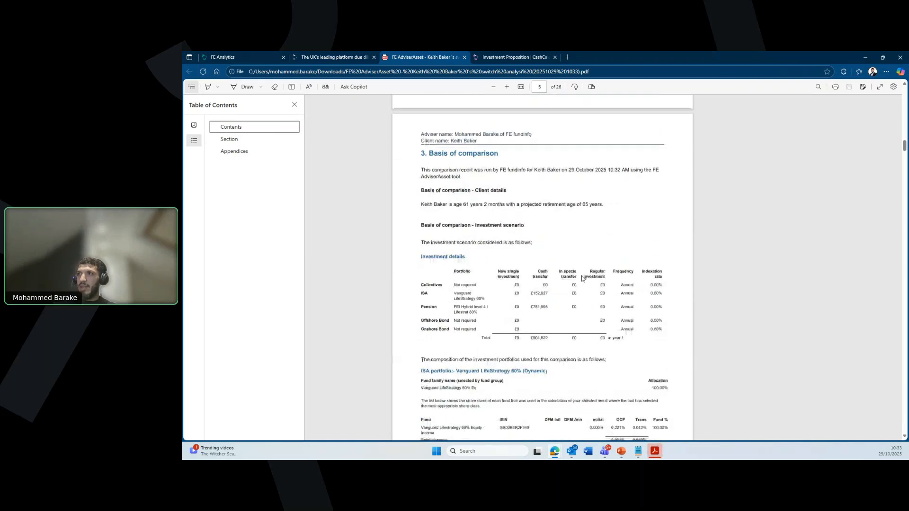
pyautogui.scroll(-10, 582, 278)
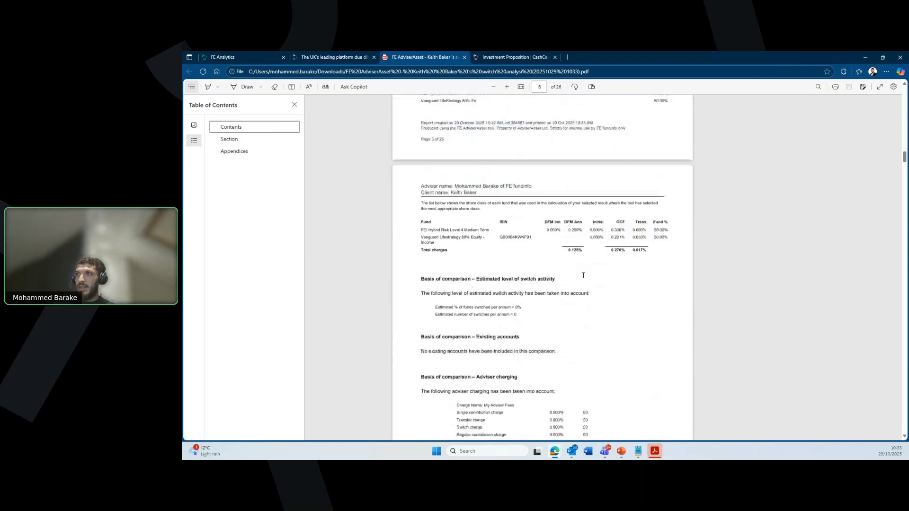
pyautogui.scroll(-4, 583, 273)
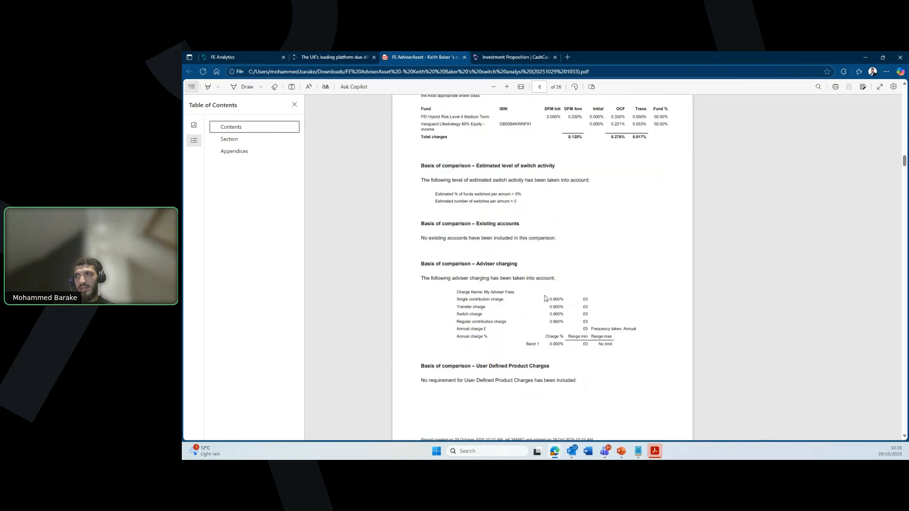
pyautogui.scroll(-1, 544, 316)
pyautogui.scroll(-9, 543, 317)
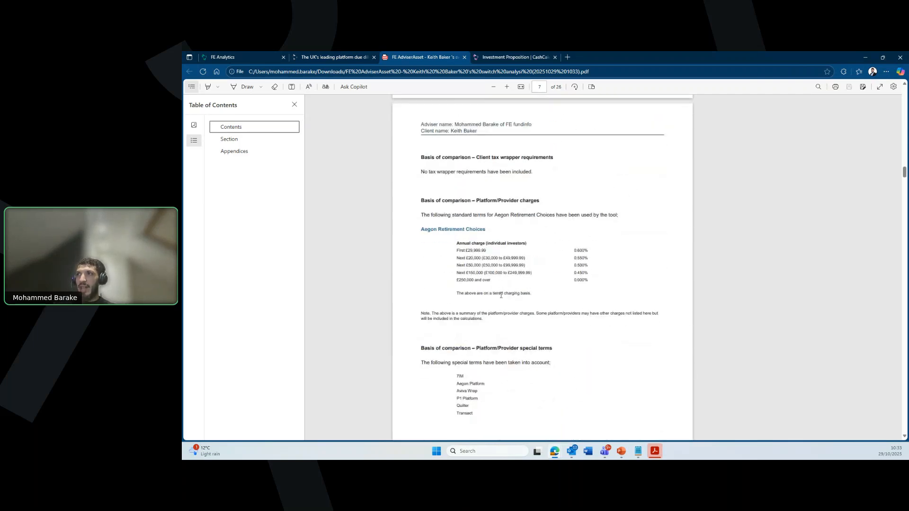
pyautogui.scroll(-10, 527, 277)
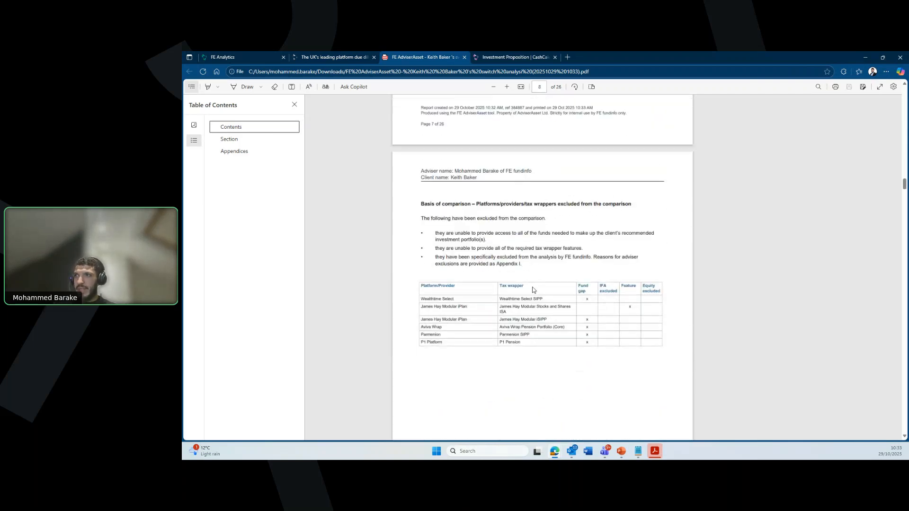
pyautogui.scroll(-20, 533, 290)
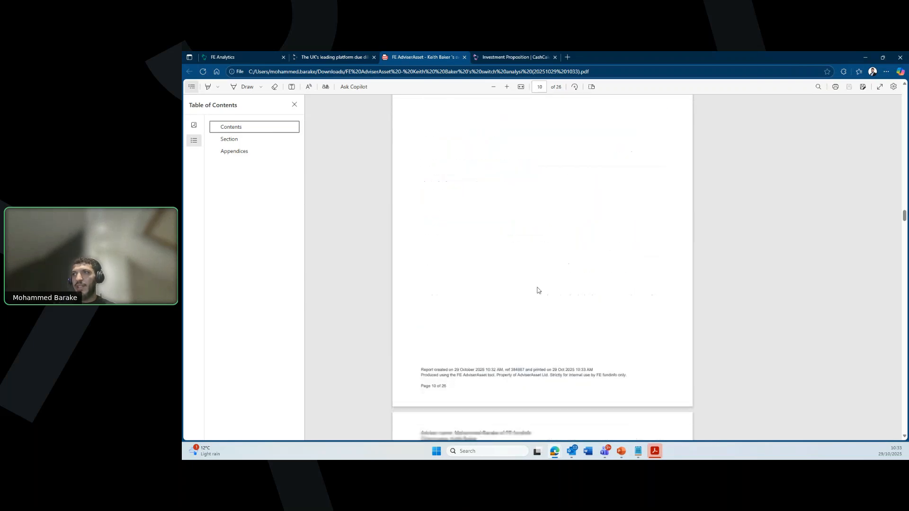
pyautogui.scroll(-20, 537, 290)
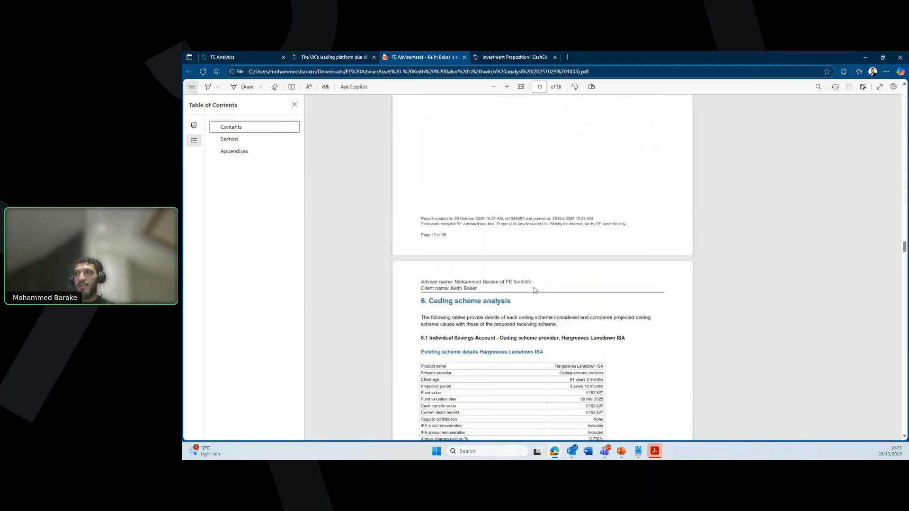
pyautogui.scroll(-20, 535, 290)
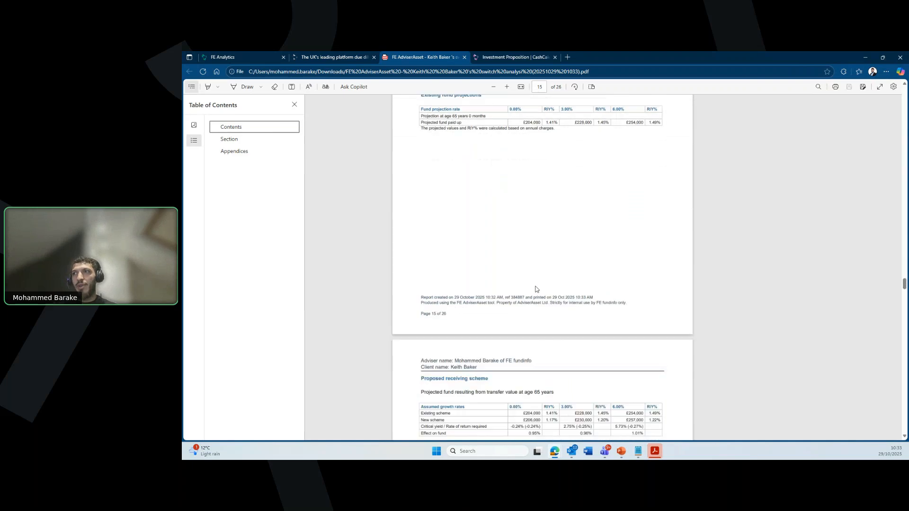
pyautogui.scroll(-20, 535, 288)
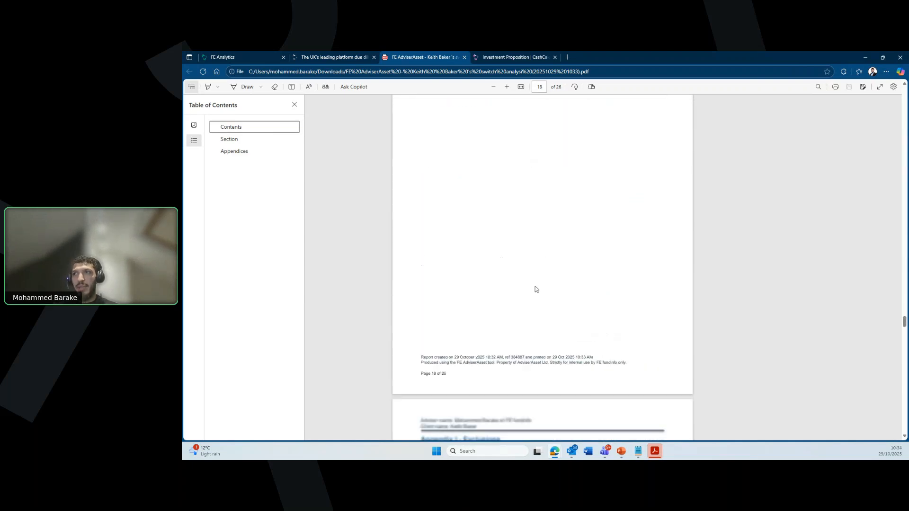
pyautogui.scroll(-3, 536, 287)
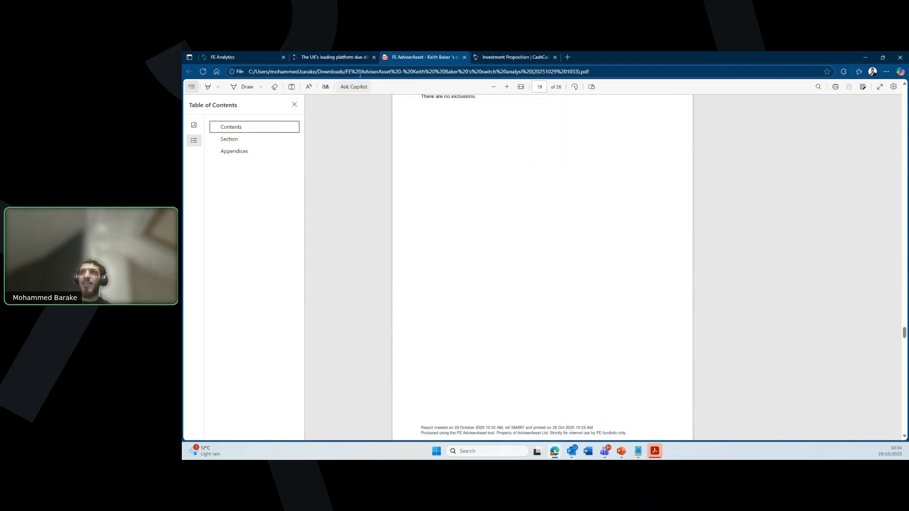
pyautogui.click(250, 57)
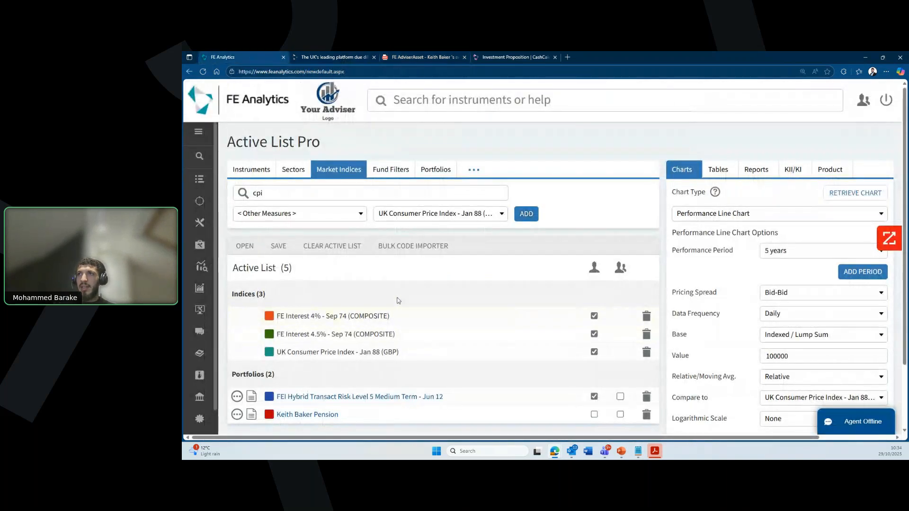
pyautogui.scroll(-2, 399, 298)
pyautogui.scroll(2, 399, 298)
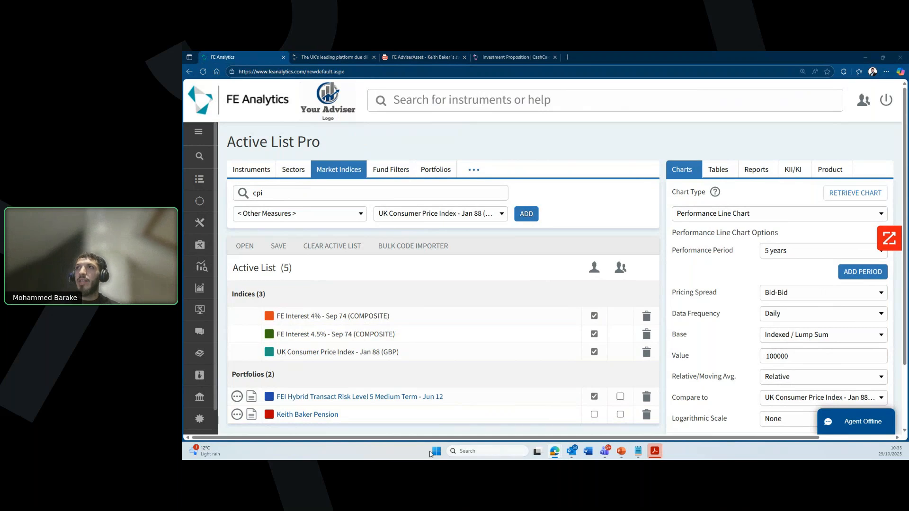
# Step: Open a blank new Edge tab, then switch back to the FE Analytics Active List Pro page
pyautogui.click(466, 99)
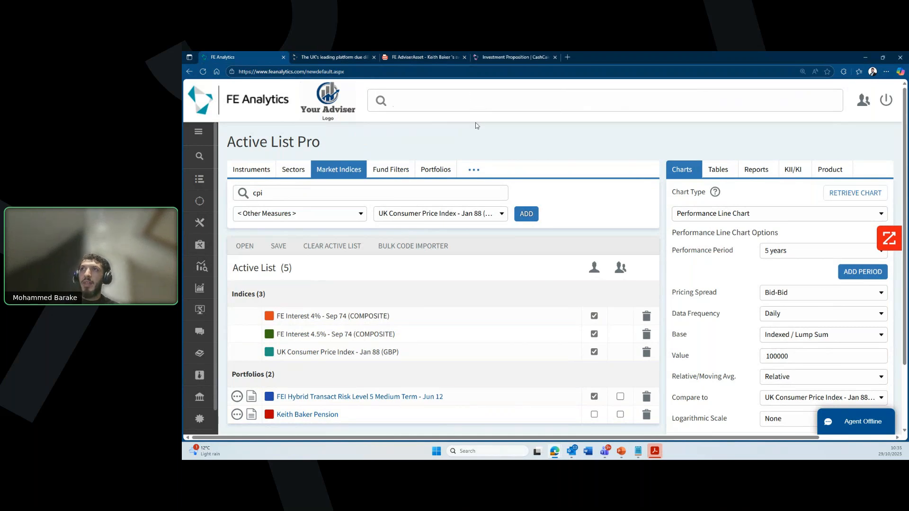
pyautogui.click(568, 56)
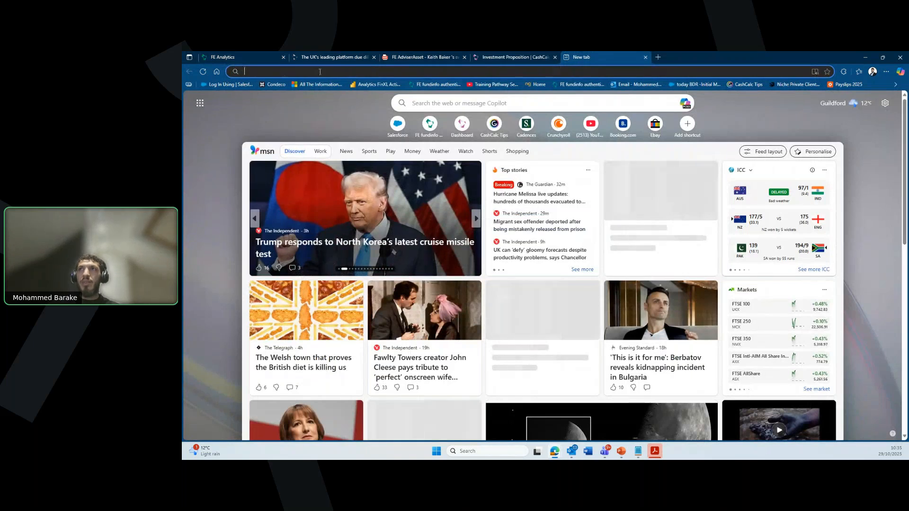
pyautogui.click(265, 57)
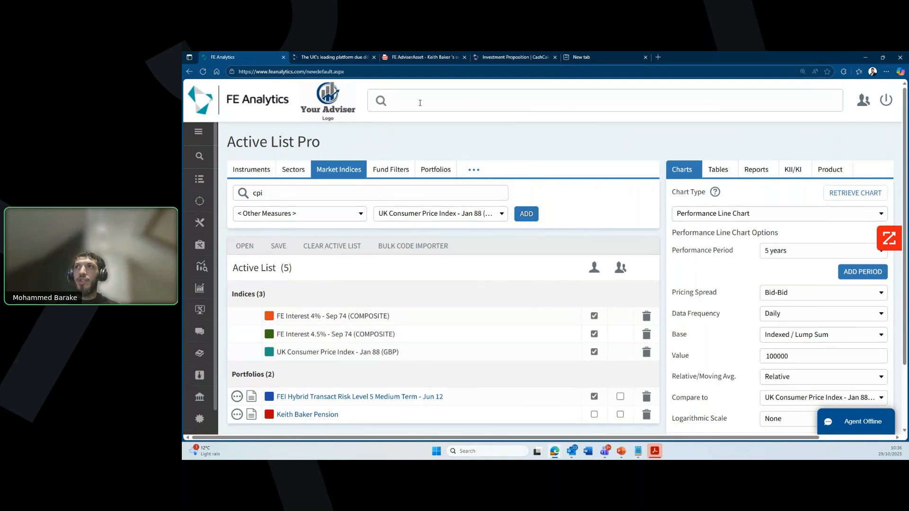
# Step: Start a new fund filter, opening the Fund Filter Tool on UT and OEICs (3076 funds)
pyautogui.click(416, 125)
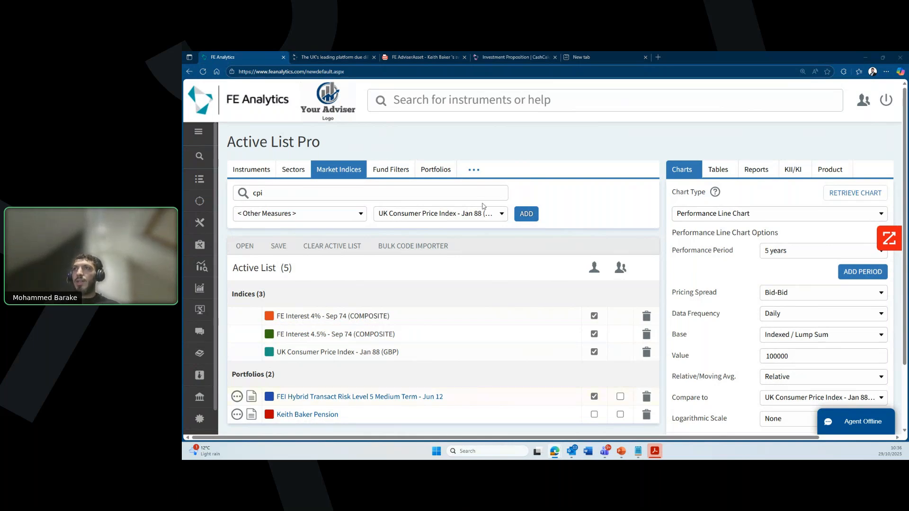
pyautogui.click(399, 174)
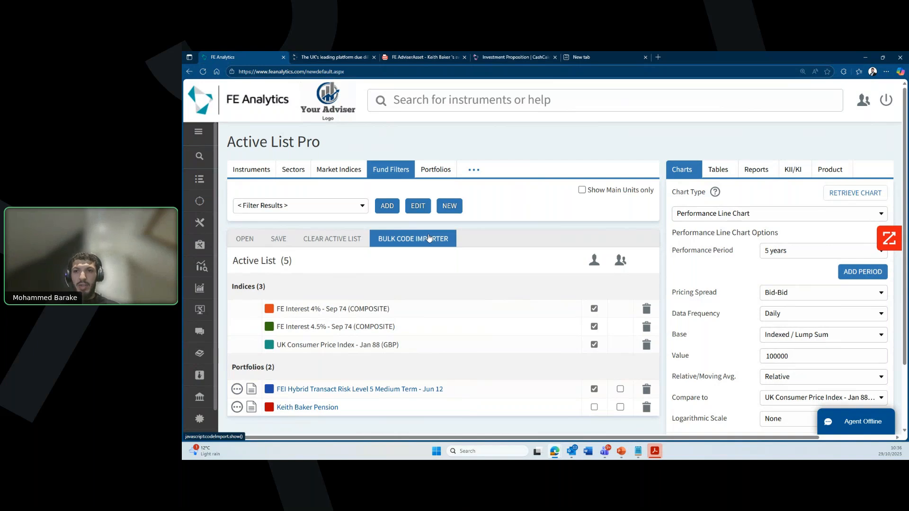
pyautogui.click(449, 206)
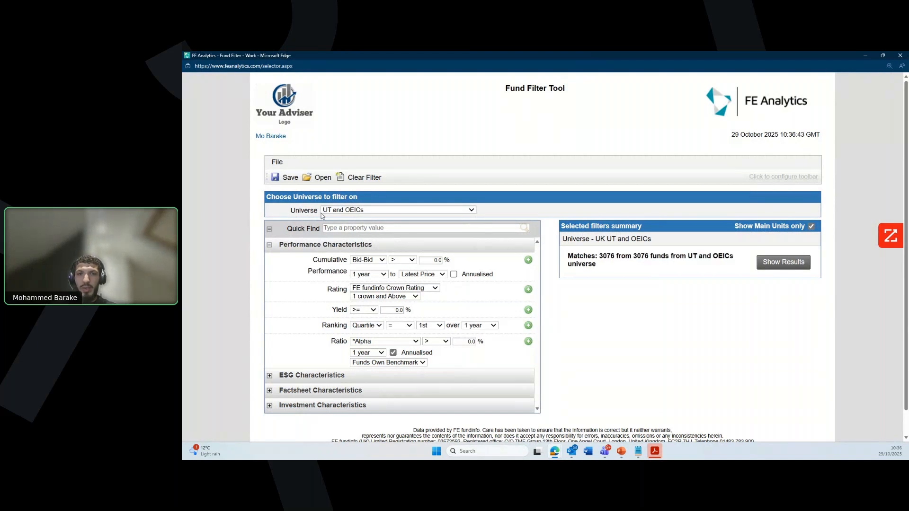
# Step: Keep UT and OEICs as the fund universe, with 3076 funds matching
pyautogui.click(352, 211)
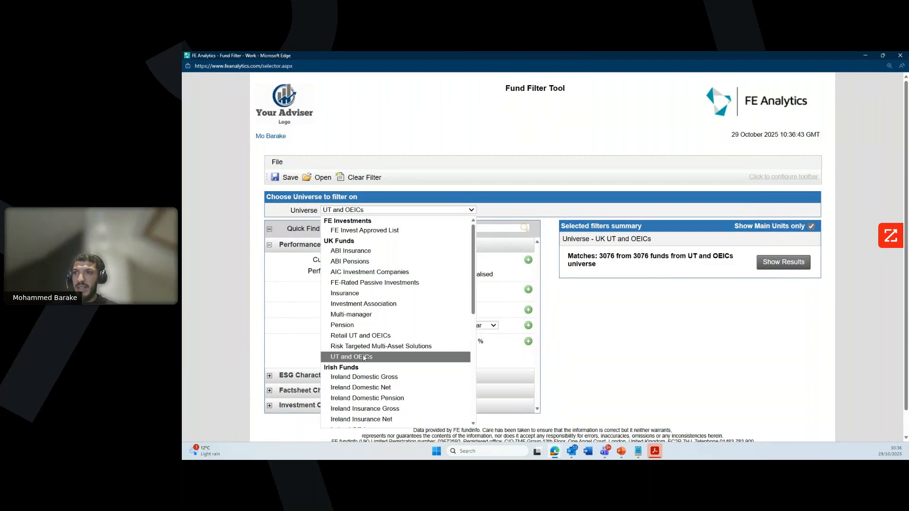
pyautogui.click(365, 358)
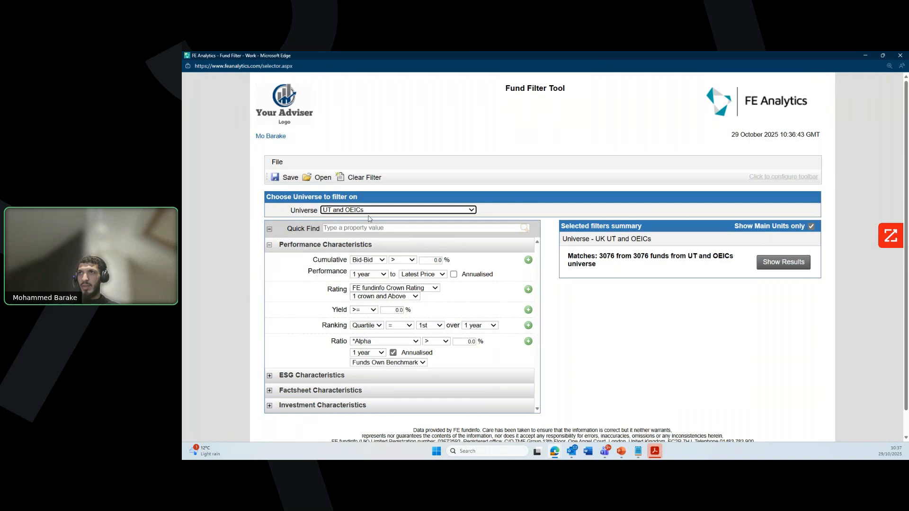
pyautogui.doubleClick(606, 255)
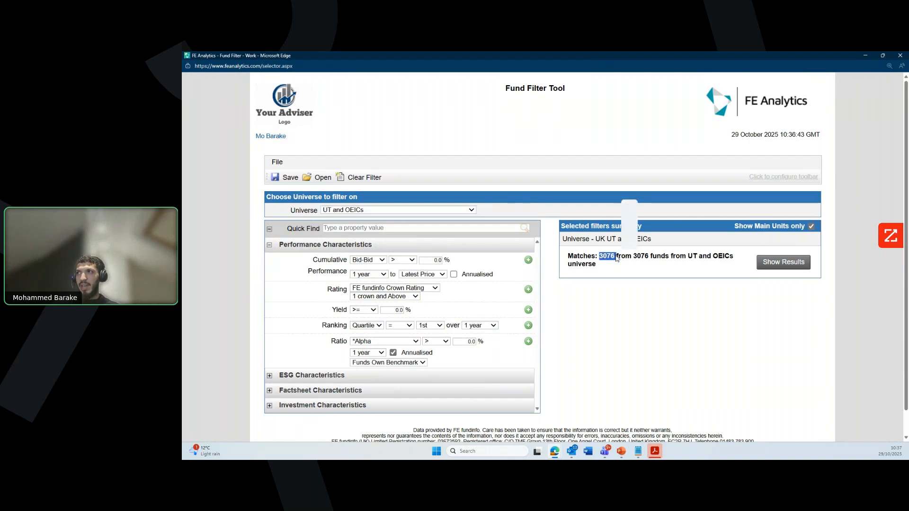
pyautogui.click(622, 307)
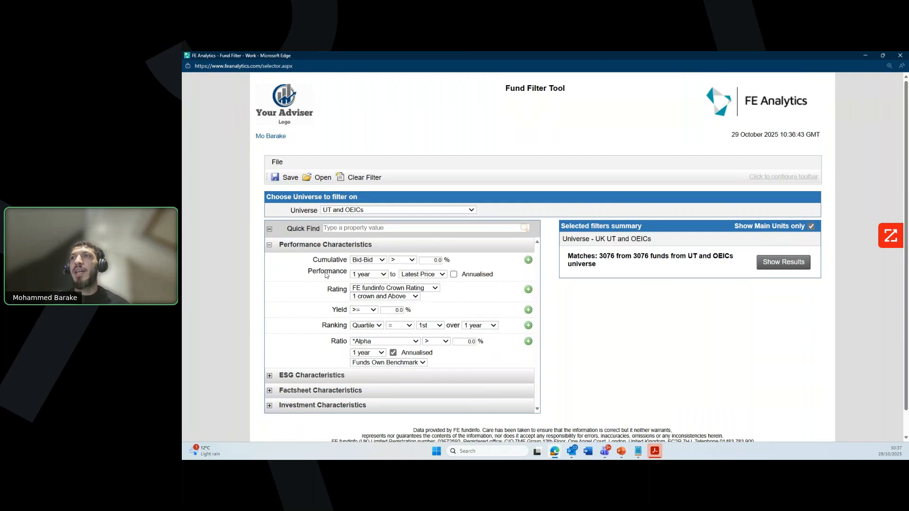
# Step: Add a performance filter requiring over 40% cumulative growth over 3 years
pyautogui.click(380, 275)
pyautogui.click(377, 340)
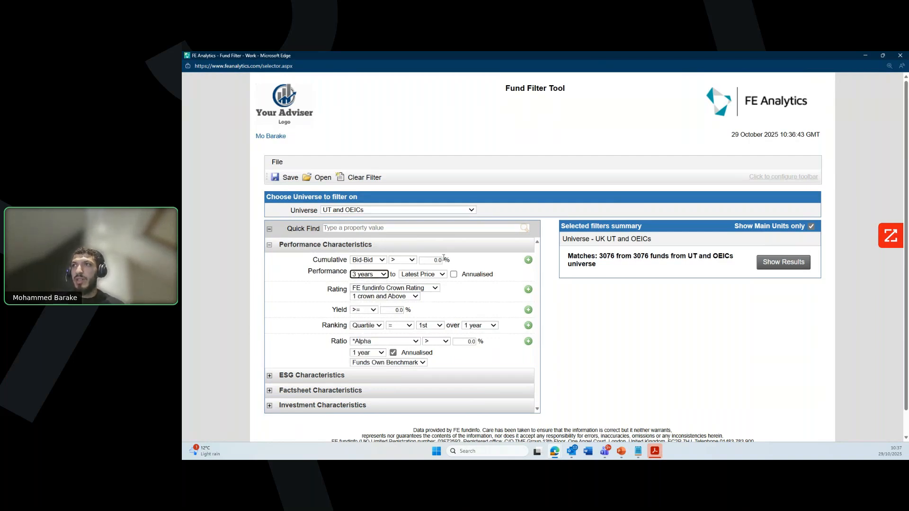
pyautogui.click(439, 260)
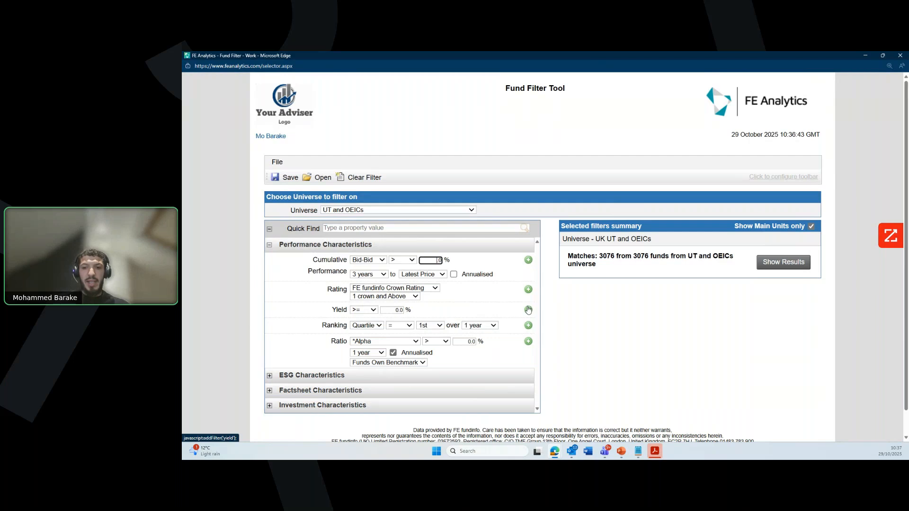
pyautogui.write('40.')
pyautogui.click(528, 260)
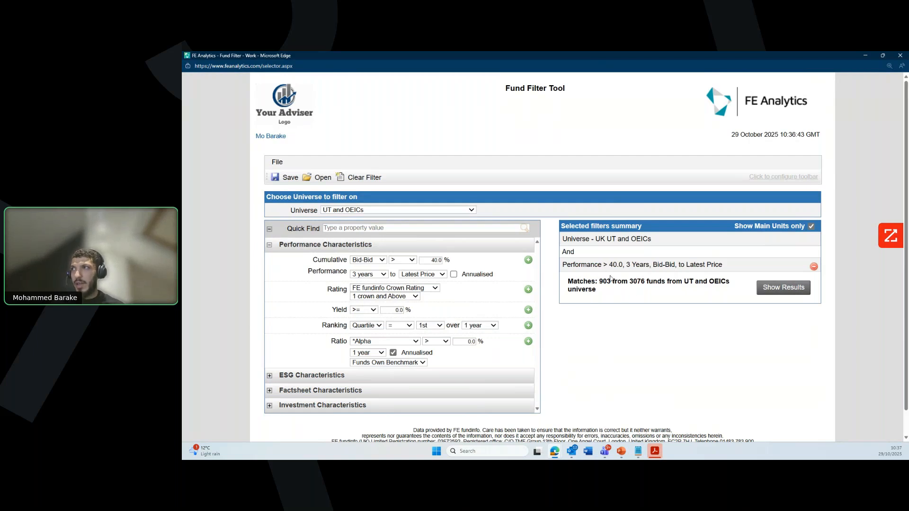
# Step: Add a 5 Crowns rating filter, leaving 149 matching funds
pyautogui.click(405, 297)
pyautogui.click(385, 394)
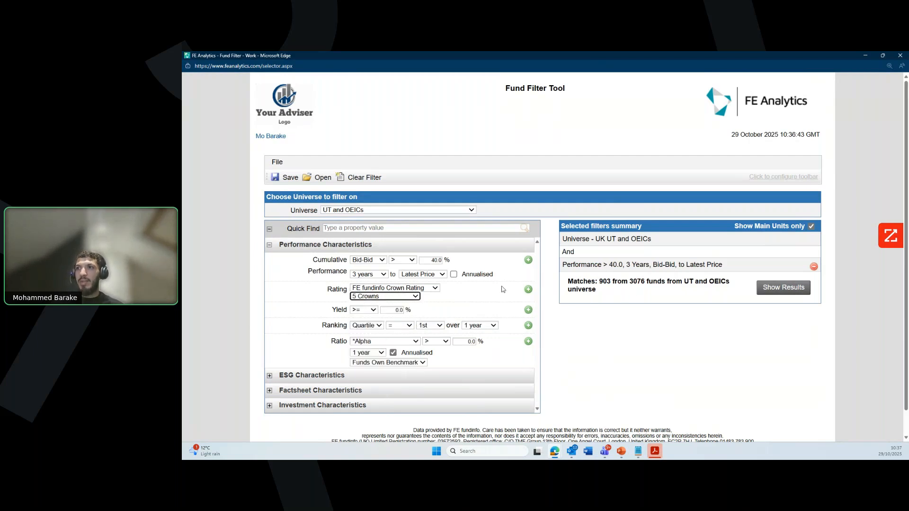
pyautogui.click(528, 289)
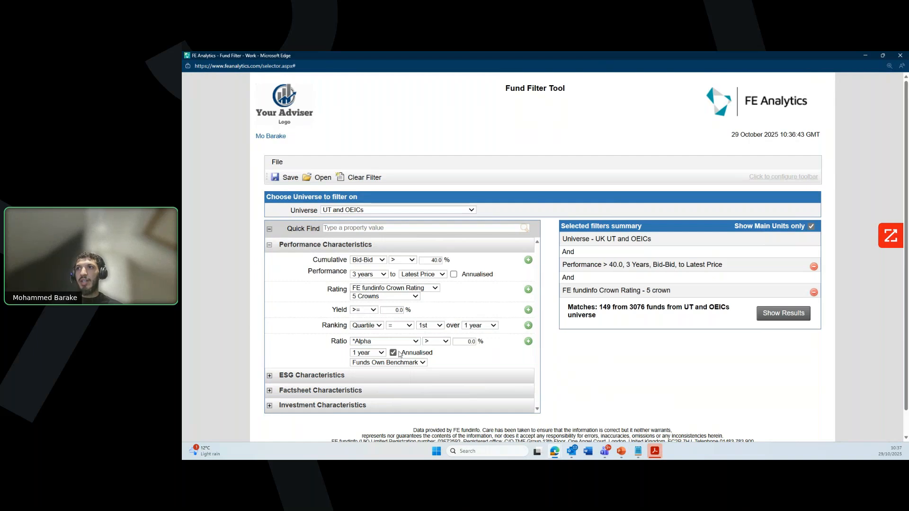
pyautogui.click(391, 377)
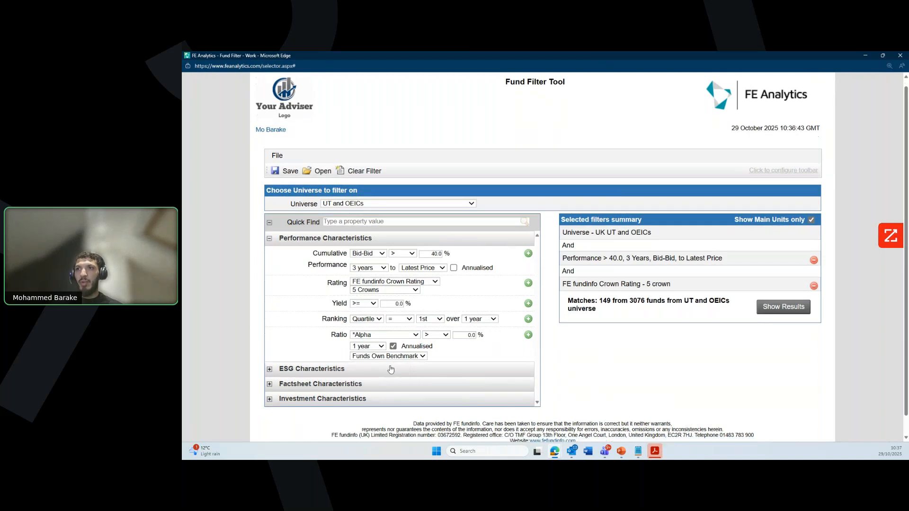
# Step: Review the performance and 5 Crowns criteria, then list the 149 matching funds
pyautogui.scroll(-1, 435, 391)
pyautogui.scroll(-3, 435, 391)
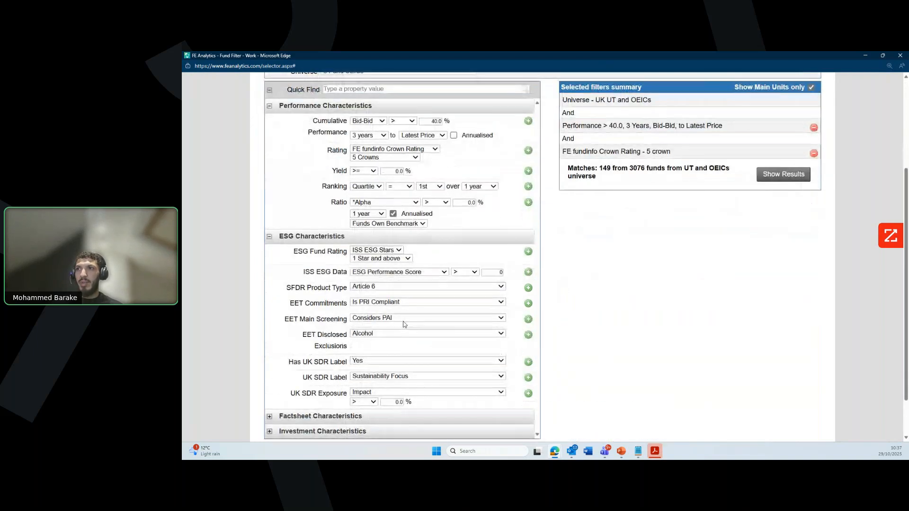
pyautogui.scroll(-1, 396, 315)
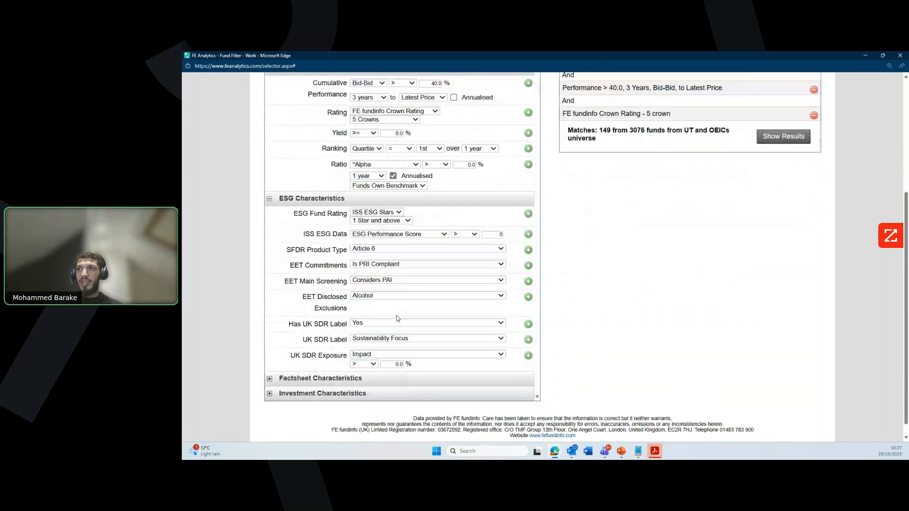
pyautogui.click(395, 381)
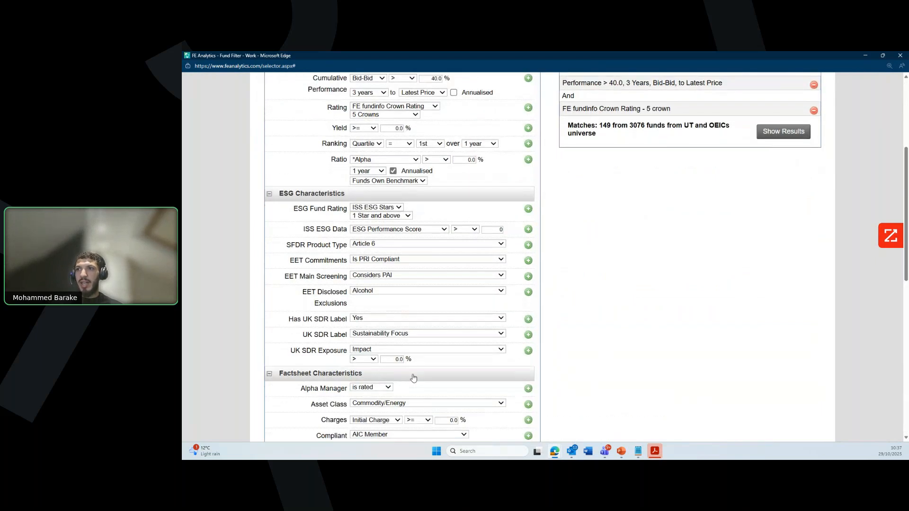
pyautogui.scroll(-4, 428, 373)
pyautogui.scroll(-3, 431, 372)
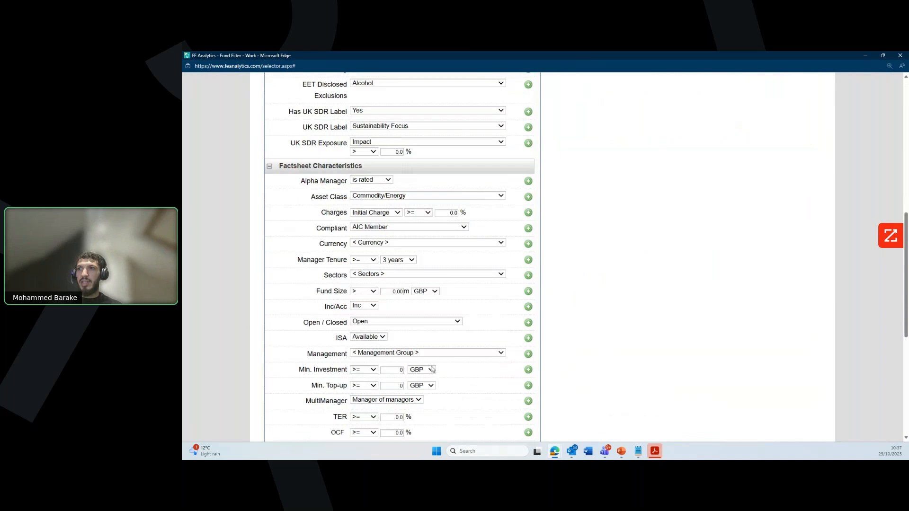
pyautogui.scroll(-1, 432, 371)
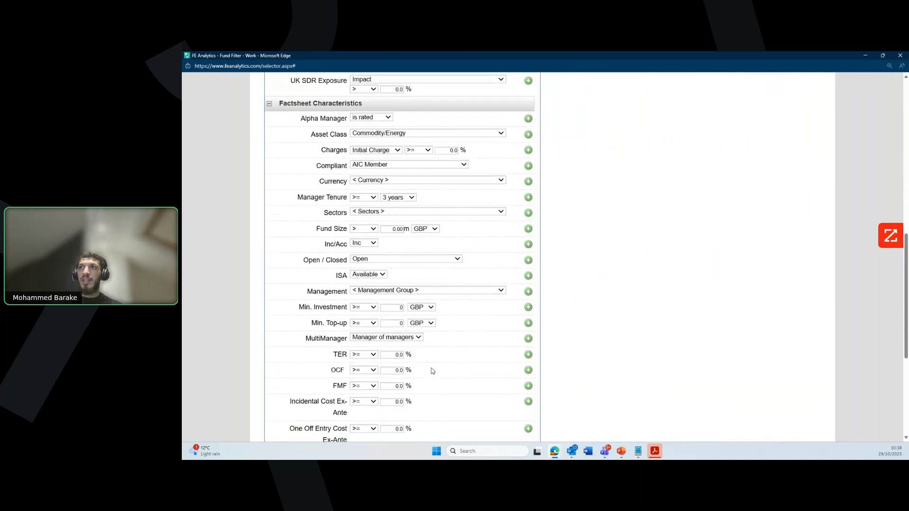
pyautogui.scroll(-4, 431, 371)
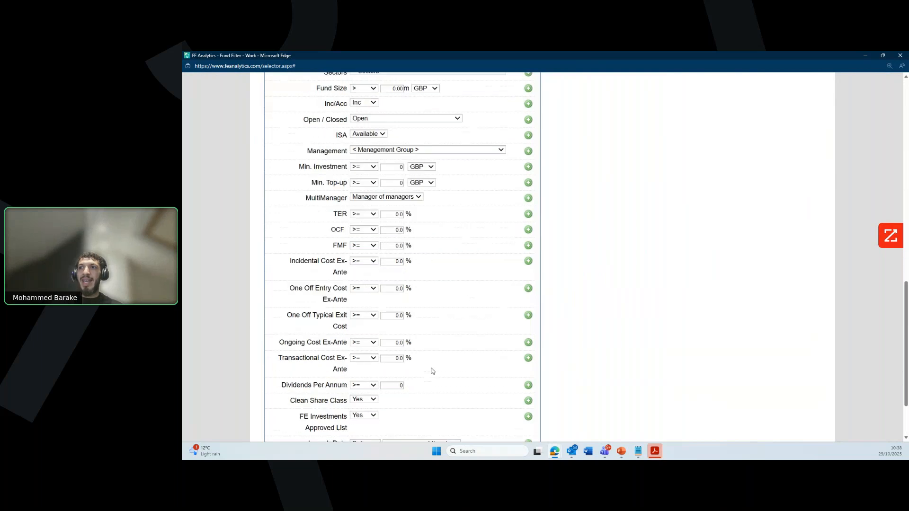
pyautogui.scroll(1, 432, 372)
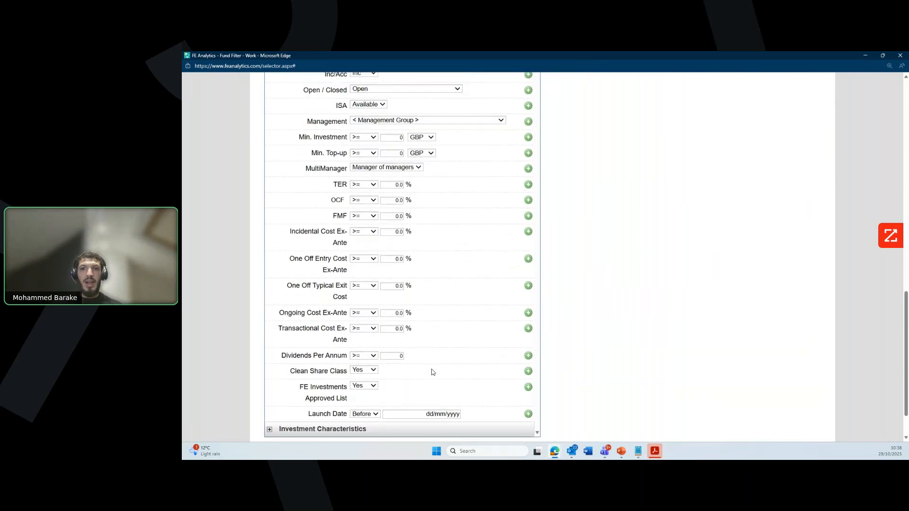
pyautogui.scroll(1, 432, 372)
pyautogui.scroll(12, 432, 372)
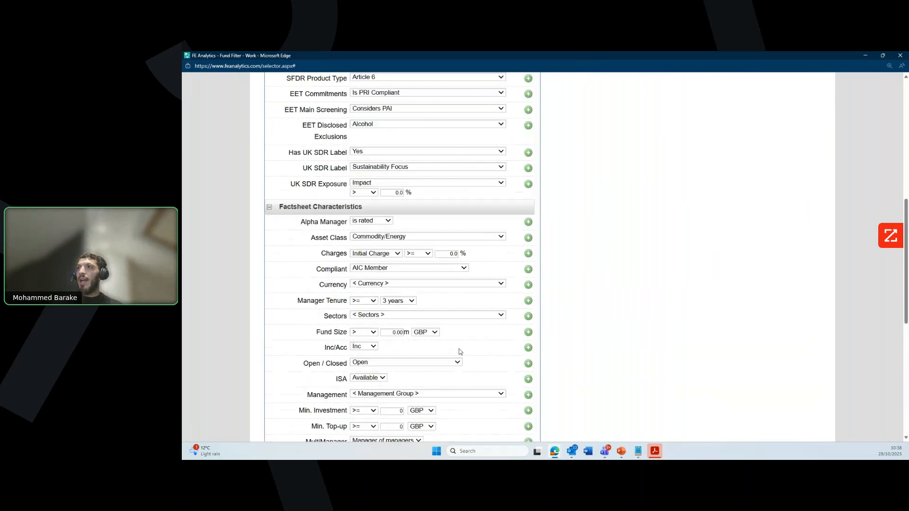
pyautogui.scroll(2, 509, 346)
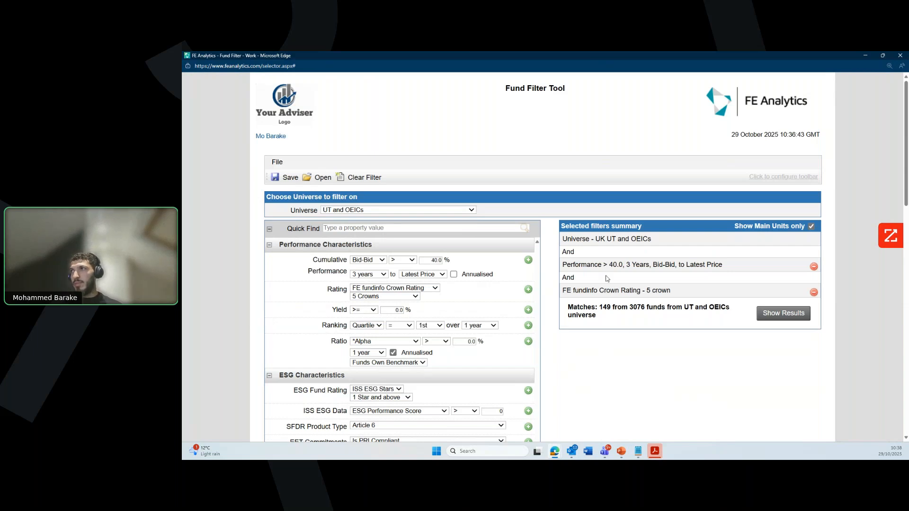
pyautogui.click(785, 314)
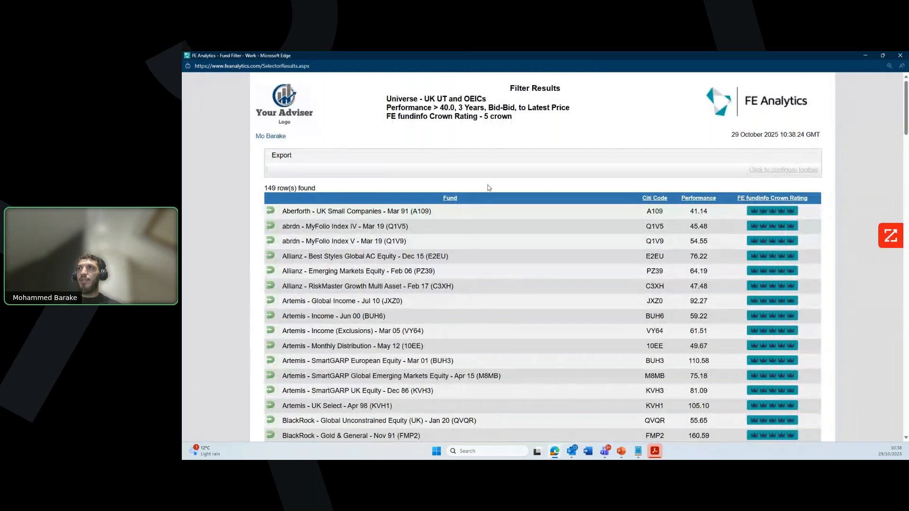
# Step: Add the three Artemis funds and BlackRock Gold & General to the active list
pyautogui.moveTo(512, 123); pyautogui.dragTo(386, 99)
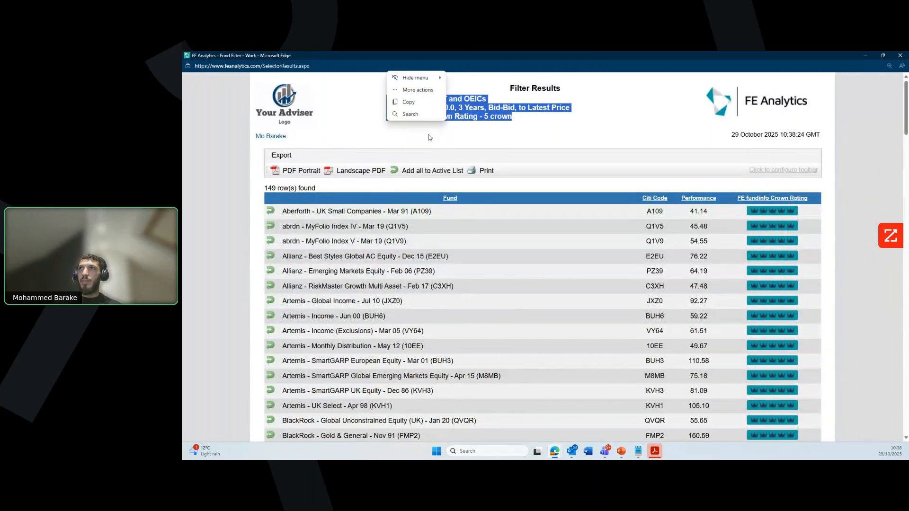
pyautogui.click(432, 138)
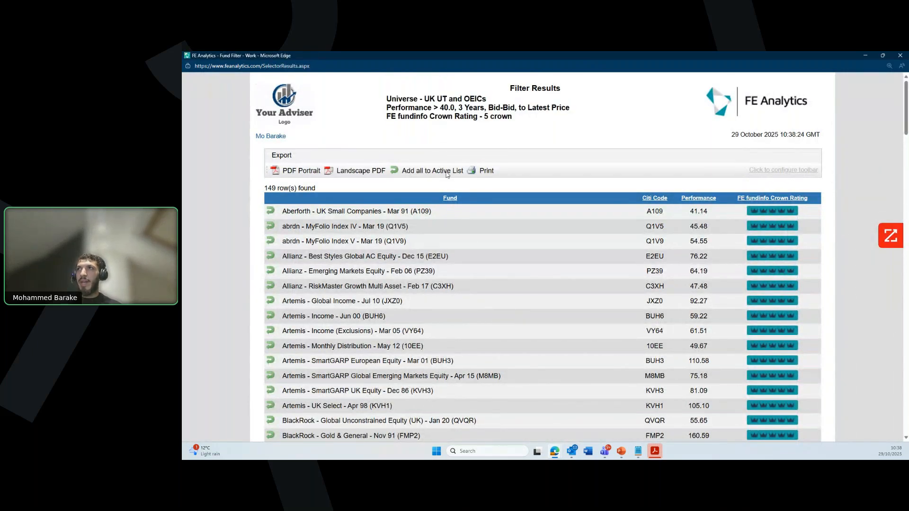
pyautogui.scroll(-5, 589, 205)
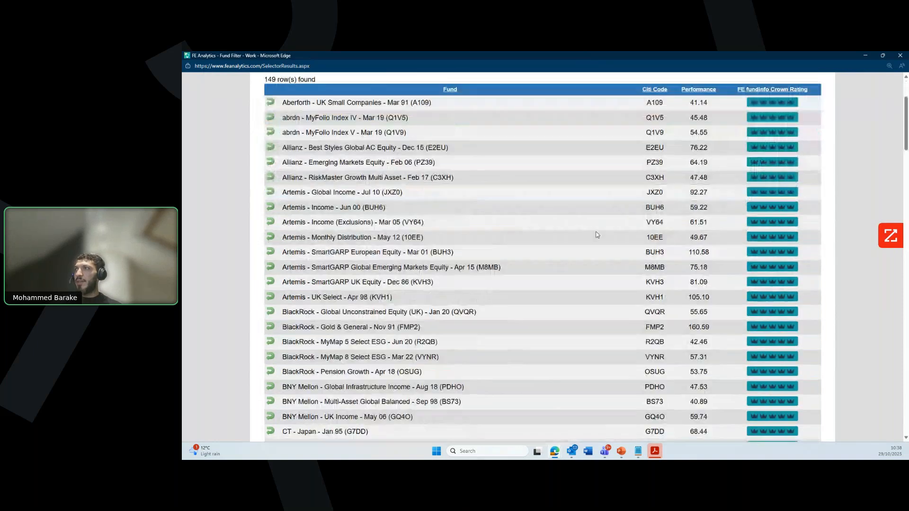
pyautogui.scroll(4, 597, 239)
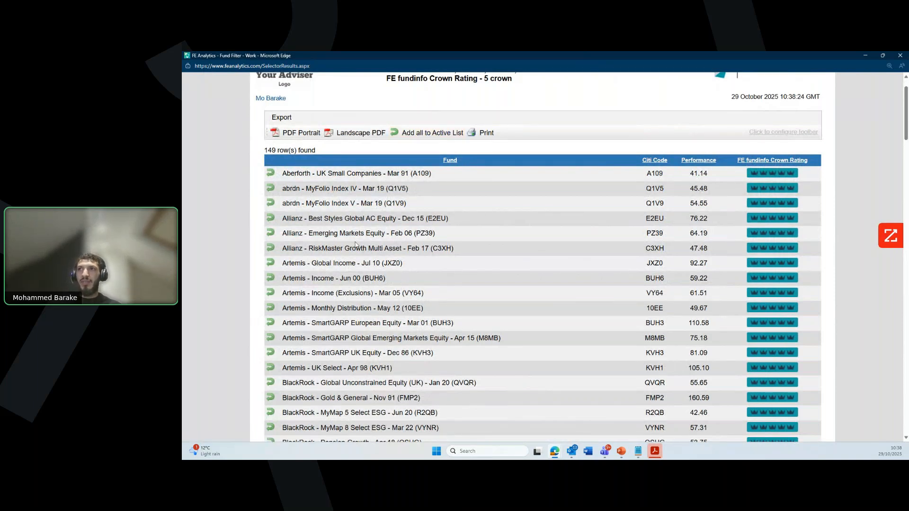
pyautogui.scroll(-1, 383, 284)
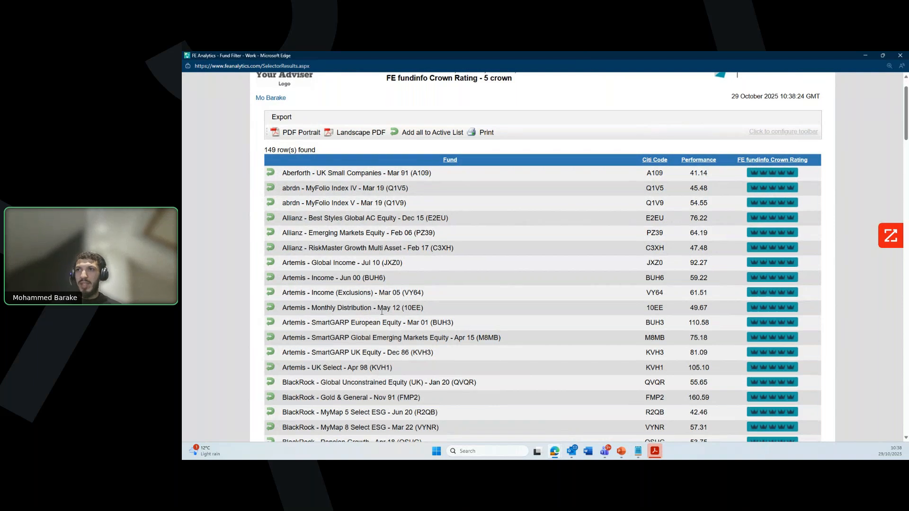
pyautogui.scroll(-2, 381, 313)
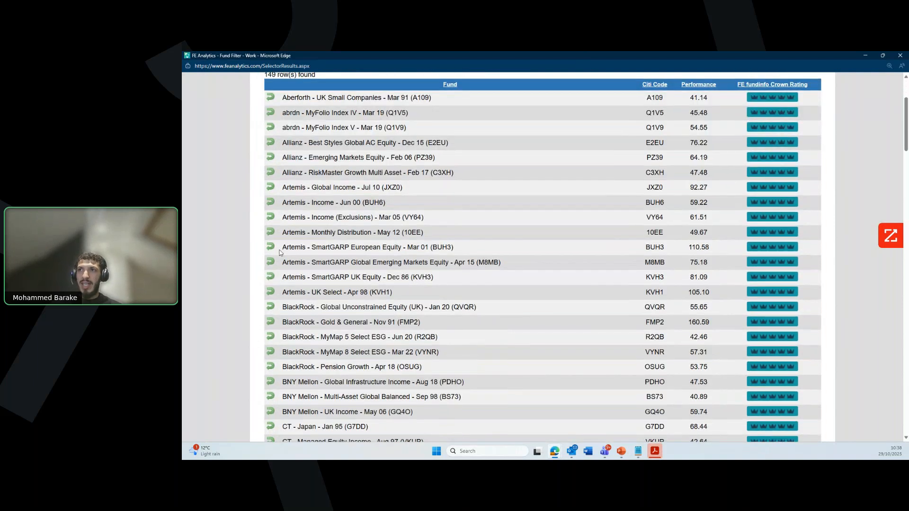
pyautogui.click(270, 248)
pyautogui.click(271, 262)
pyautogui.click(270, 292)
pyautogui.click(270, 322)
# Step: Add BlackRock MyMap 8, BNY Mellon, CT, Fidelity and two FP Russell funds, then minimize results
pyautogui.click(270, 352)
pyautogui.click(271, 382)
pyautogui.scroll(-1, 278, 402)
pyautogui.click(270, 410)
pyautogui.scroll(-6, 273, 407)
pyautogui.click(270, 357)
pyautogui.click(270, 372)
pyautogui.click(270, 387)
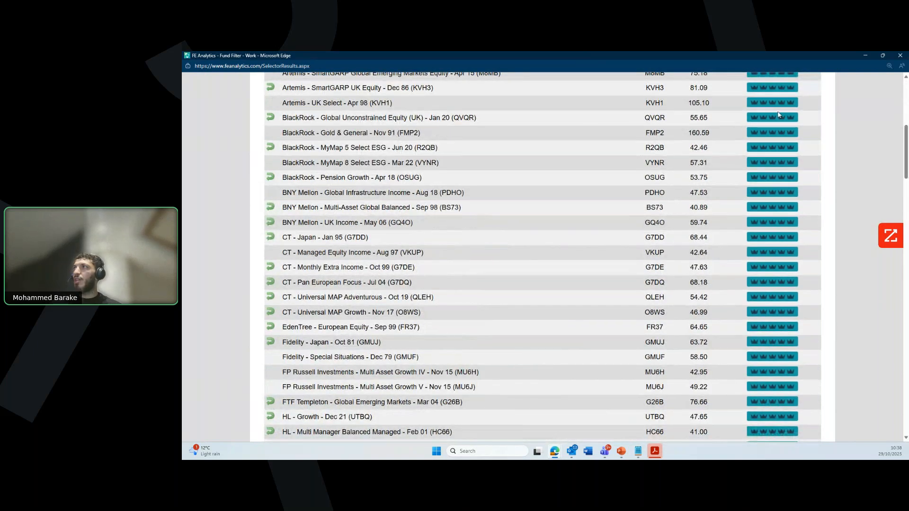
pyautogui.click(863, 55)
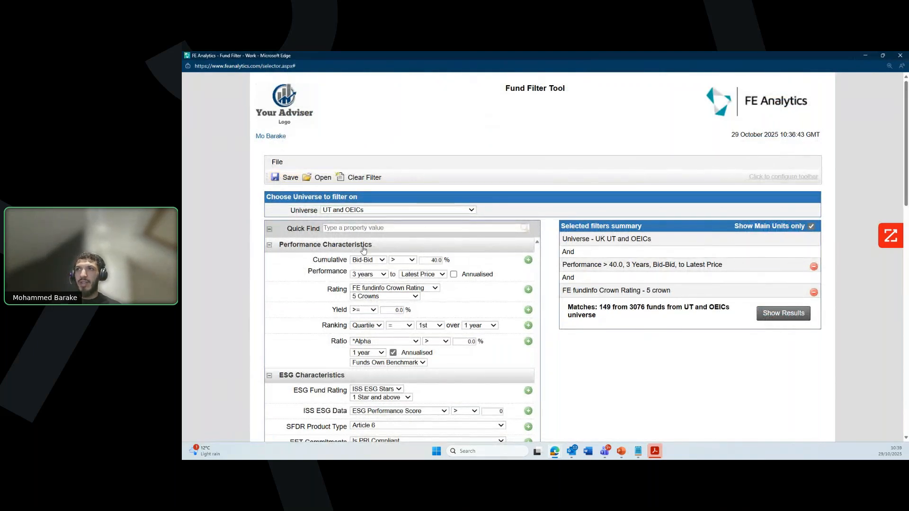
# Step: Close the filter window and remove the three indices and two portfolios from the active list
pyautogui.click(901, 56)
pyautogui.scroll(-5, 444, 269)
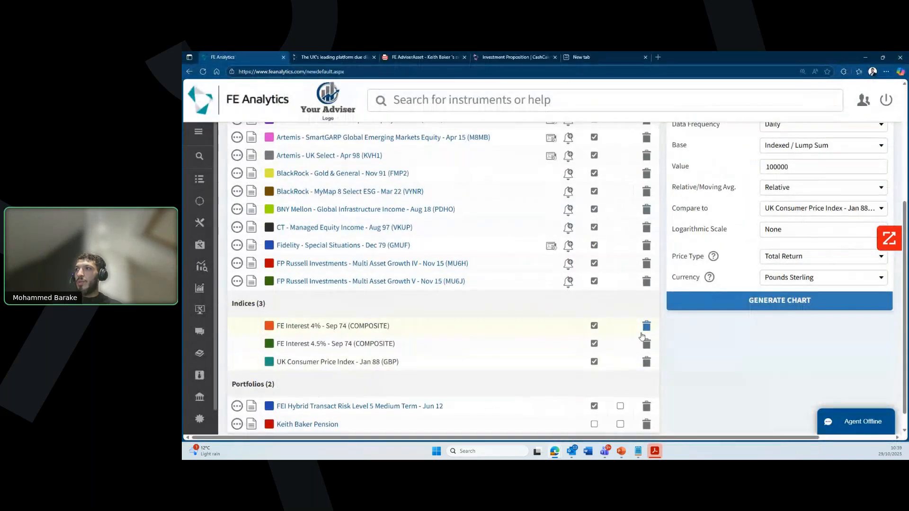
pyautogui.click(645, 327)
pyautogui.click(645, 331)
pyautogui.click(645, 344)
pyautogui.click(644, 402)
pyautogui.click(646, 402)
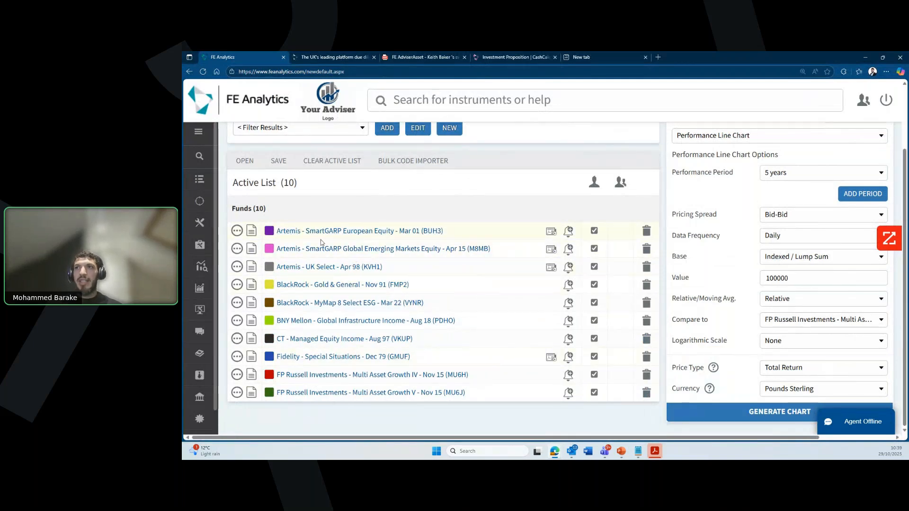
pyautogui.scroll(2, 680, 242)
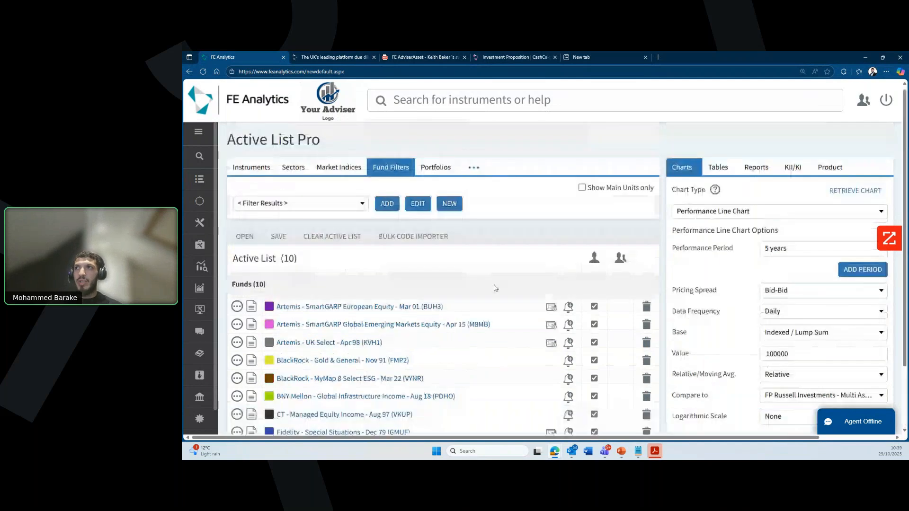
# Step: Generate a Fund data custom table for the ten funds and maximize it
pyautogui.click(756, 167)
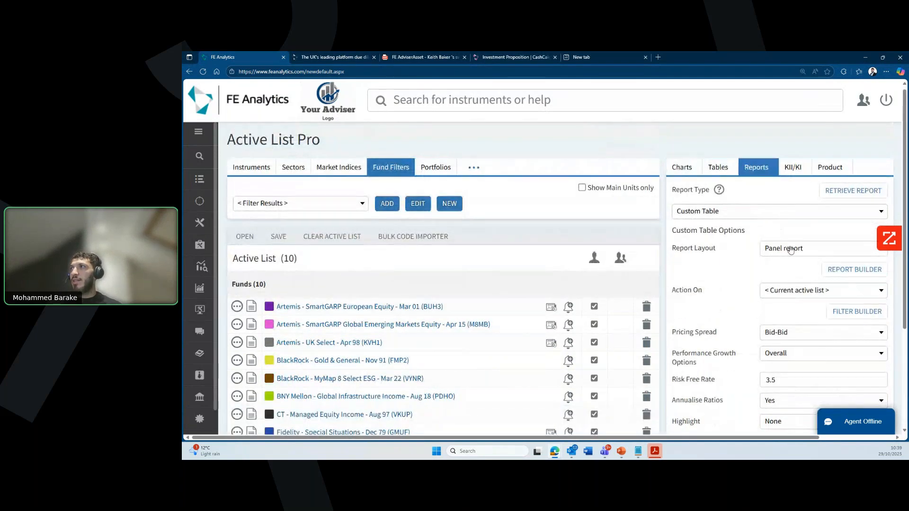
pyautogui.scroll(-2, 780, 266)
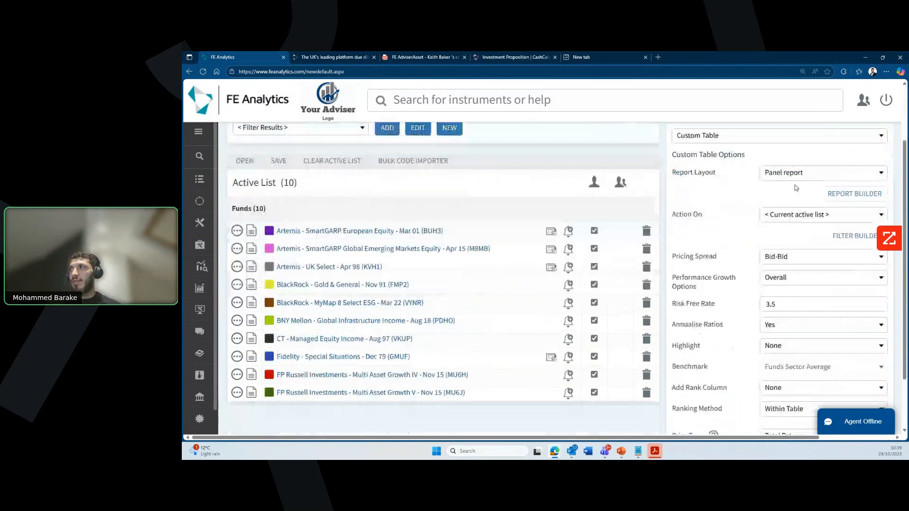
pyautogui.click(778, 179)
pyautogui.scroll(-3, 803, 303)
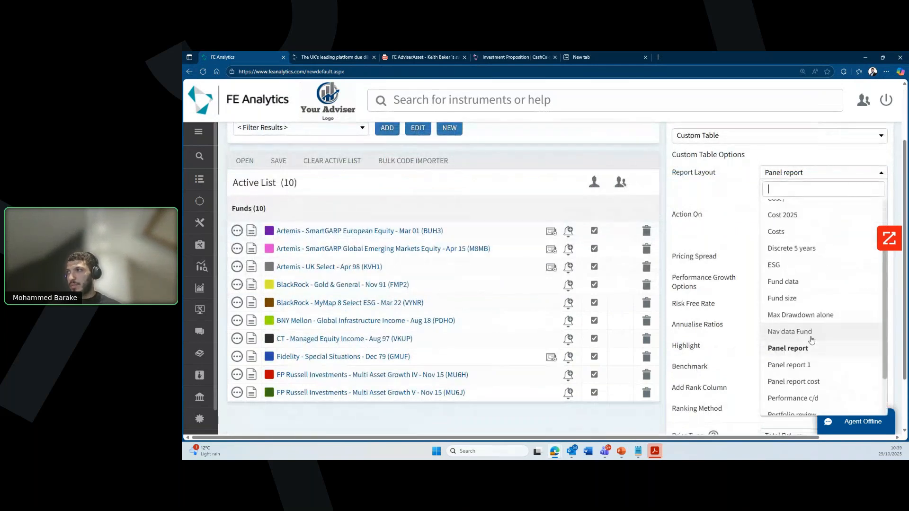
pyautogui.click(801, 282)
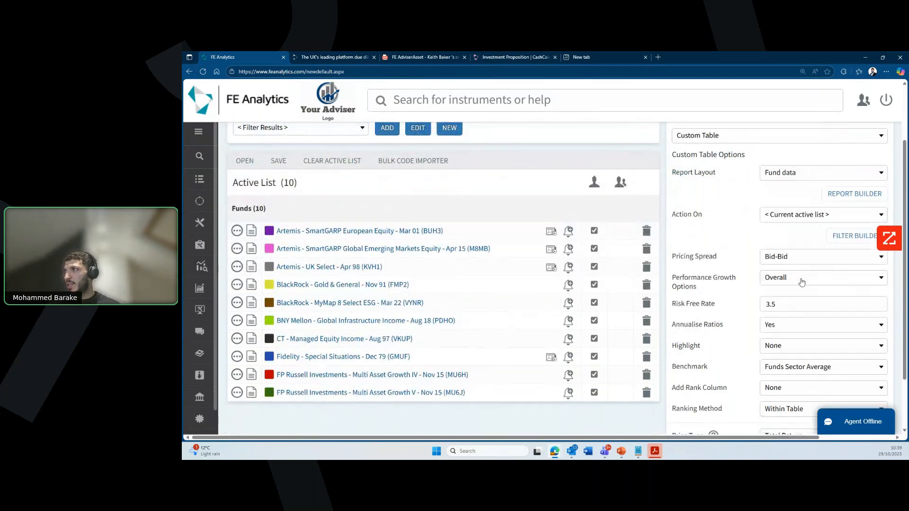
pyautogui.scroll(-1, 757, 284)
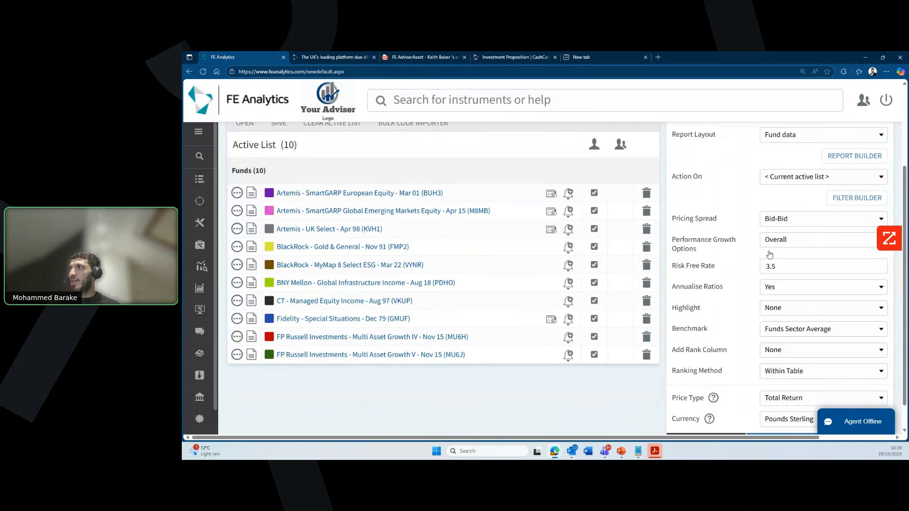
pyautogui.scroll(-1, 769, 255)
pyautogui.click(777, 417)
pyautogui.click(548, 148)
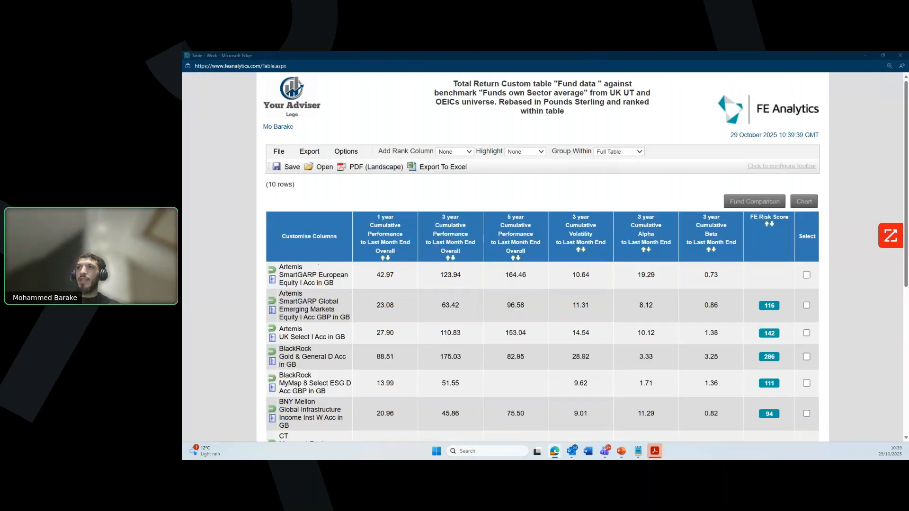
# Step: Tick Artemis SmartGARP European, BlackRock Gold & General and BNY Mellon Infrastructure, then compare them
pyautogui.scroll(-2, 408, 291)
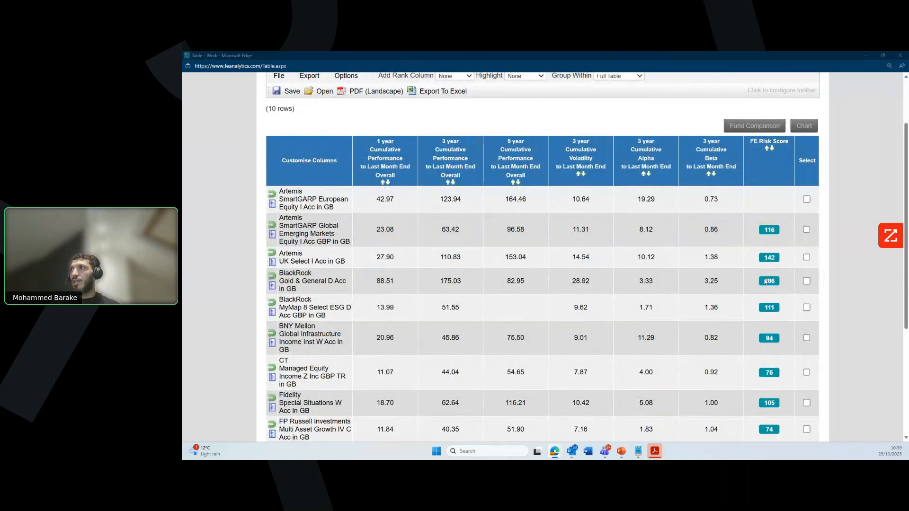
pyautogui.scroll(-2, 771, 364)
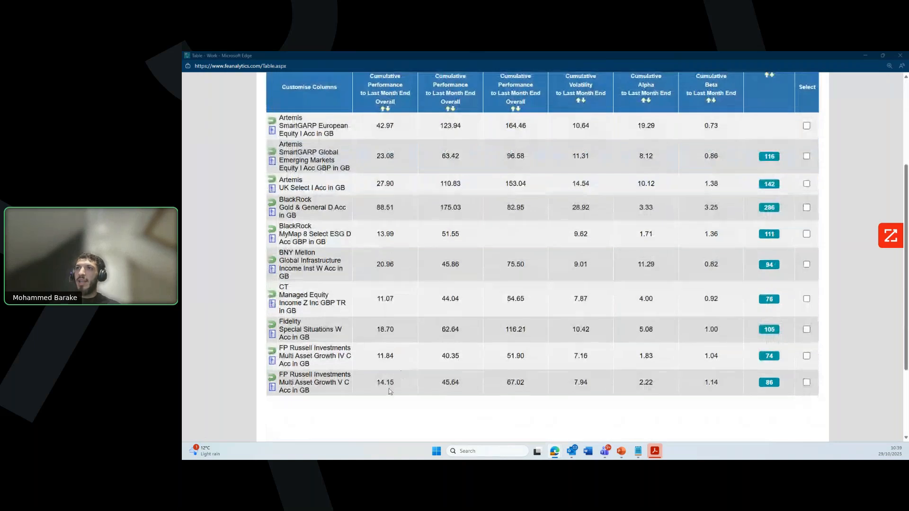
pyautogui.scroll(2, 390, 391)
pyautogui.scroll(-2, 370, 341)
pyautogui.scroll(3, 343, 294)
pyautogui.scroll(-1, 349, 363)
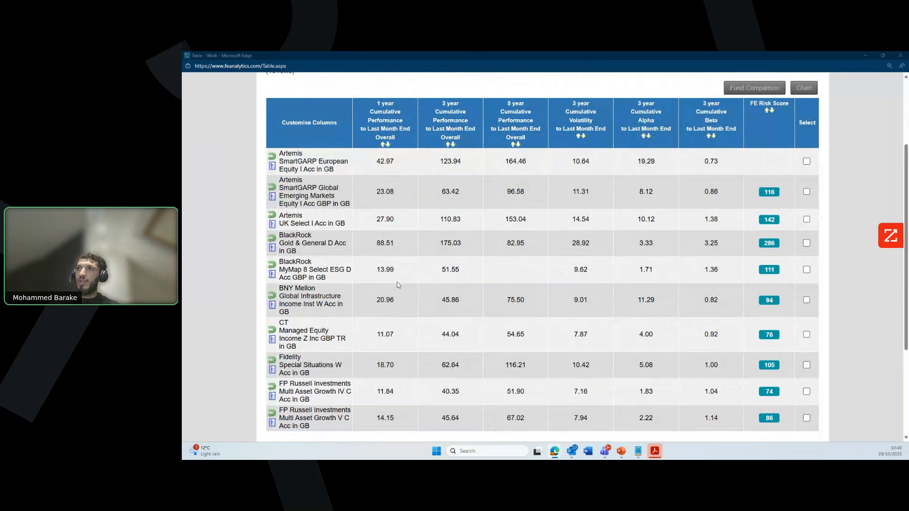
pyautogui.keyDown('ctrl'); pyautogui.click(397, 246); pyautogui.keyUp('ctrl')
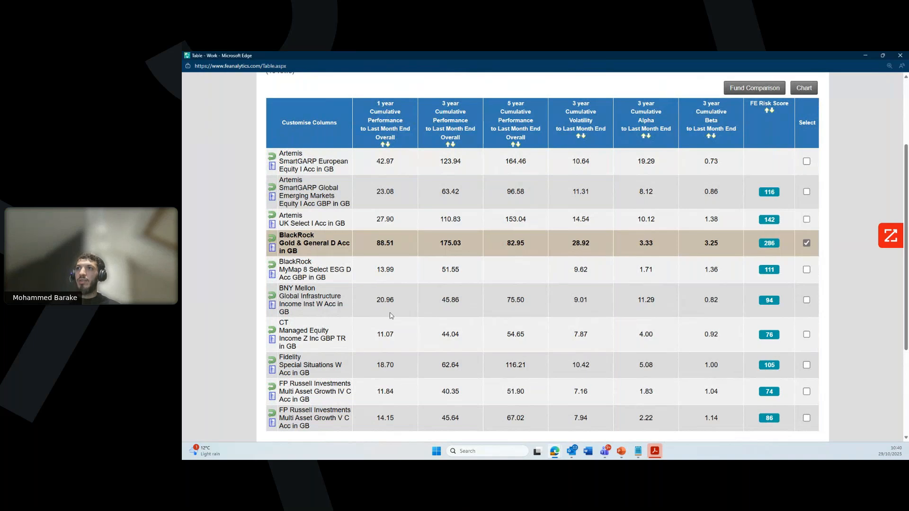
pyautogui.click(806, 161)
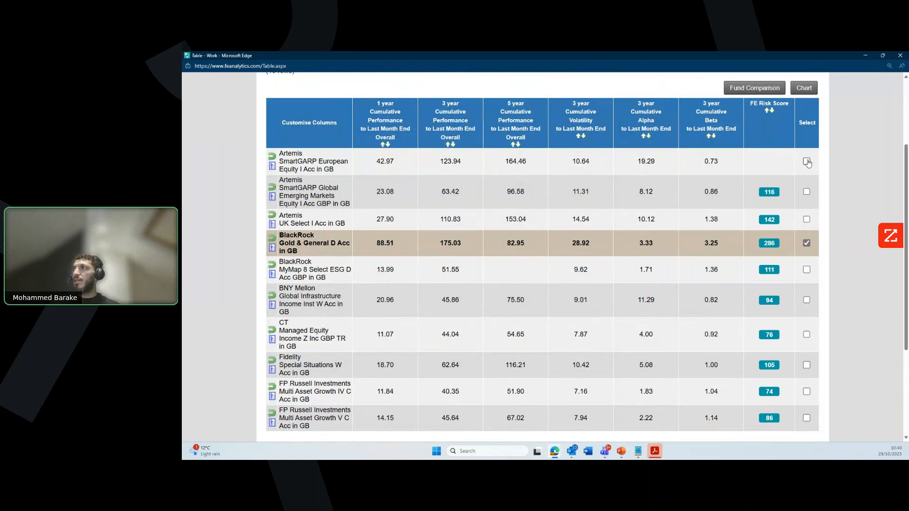
pyautogui.click(807, 308)
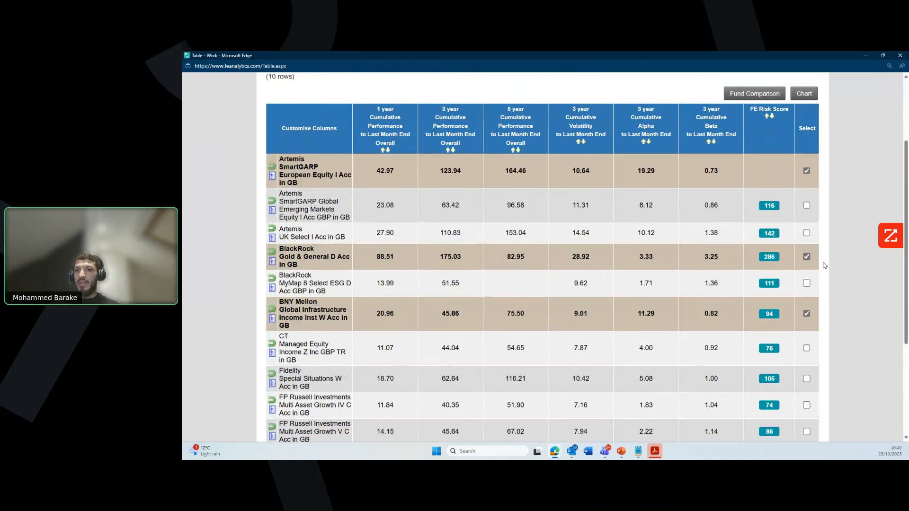
pyautogui.scroll(2, 824, 266)
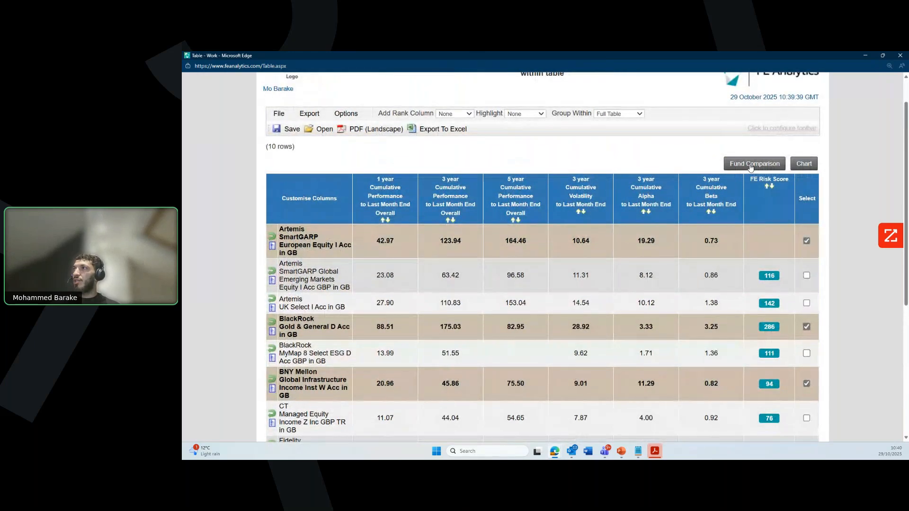
pyautogui.click(750, 165)
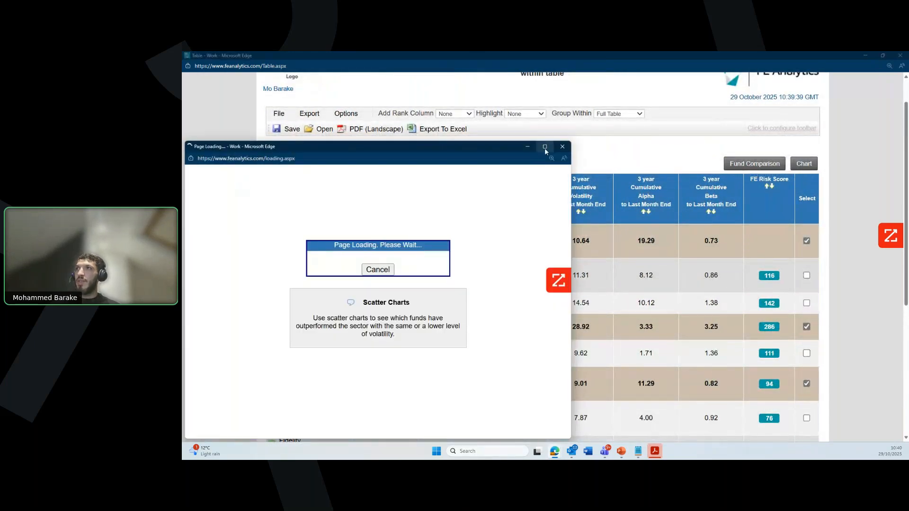
# Step: Maximize and scroll through the three-fund comparison, then close it and the custom table
pyautogui.click(544, 146)
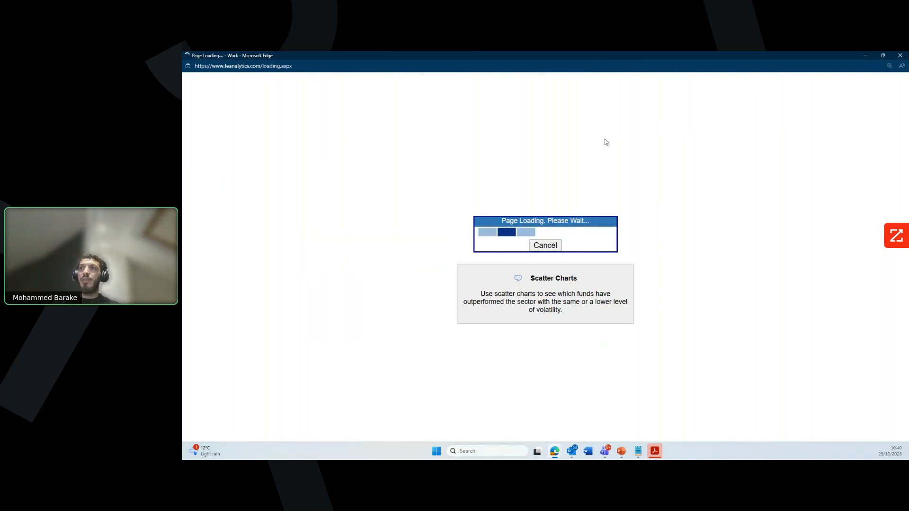
pyautogui.scroll(-1, 591, 282)
pyautogui.scroll(-1, 591, 283)
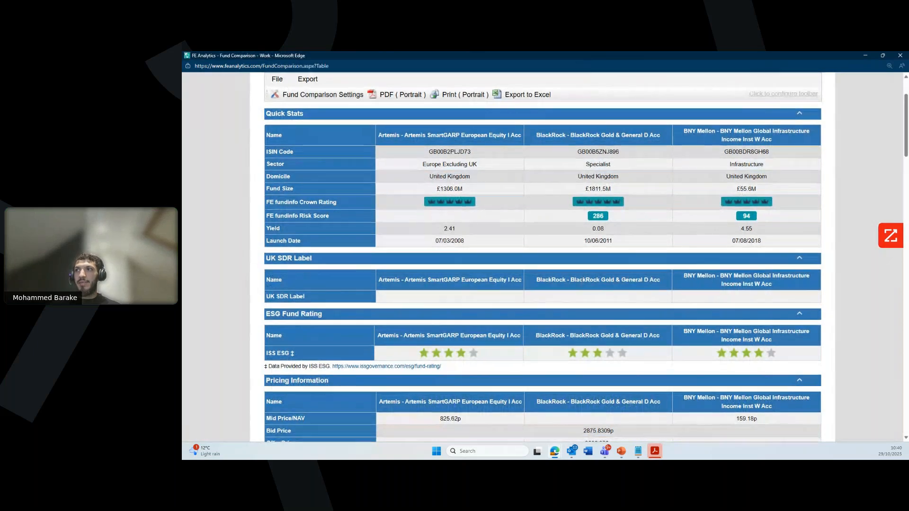
pyautogui.scroll(-4, 583, 293)
pyautogui.scroll(-5, 583, 294)
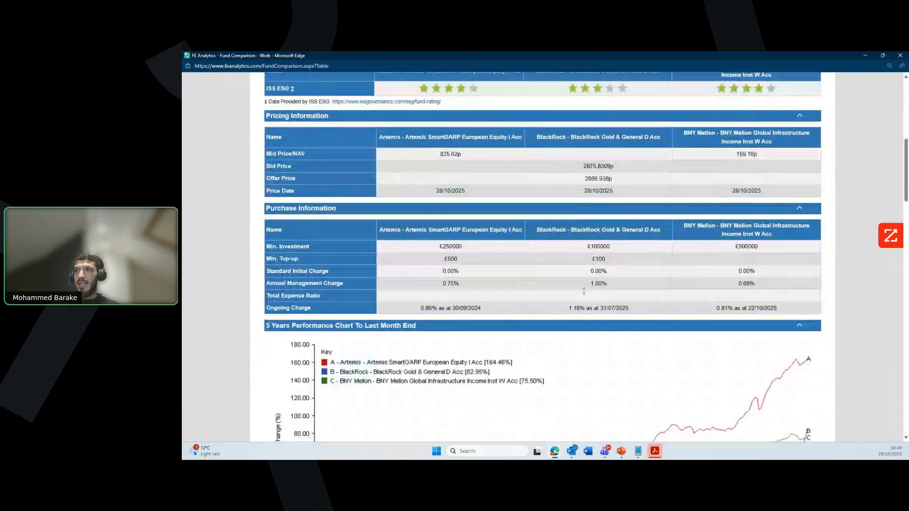
pyautogui.scroll(-4, 462, 333)
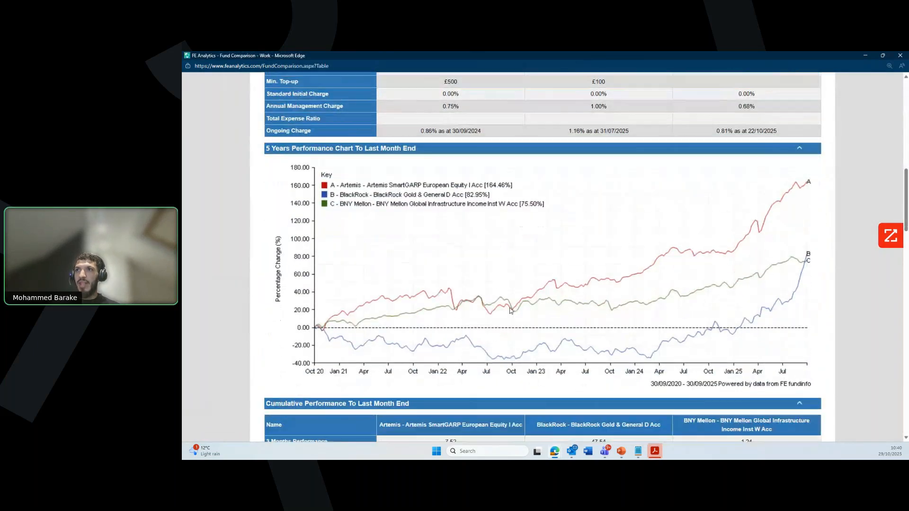
pyautogui.scroll(-4, 511, 311)
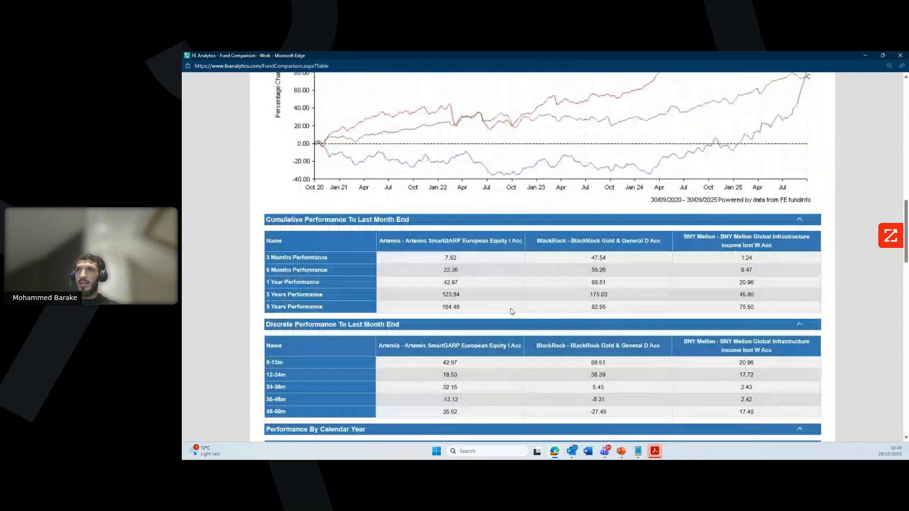
pyautogui.scroll(-3, 511, 313)
pyautogui.scroll(-4, 512, 317)
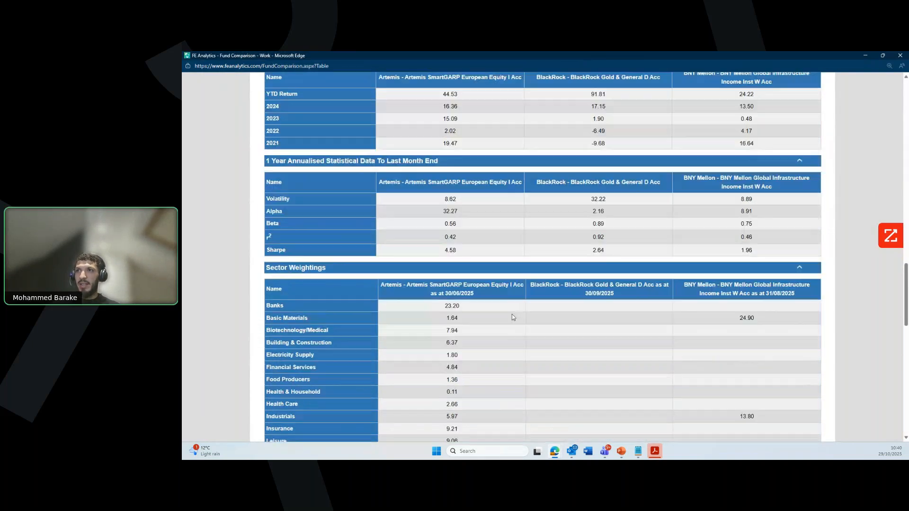
pyautogui.scroll(-8, 514, 317)
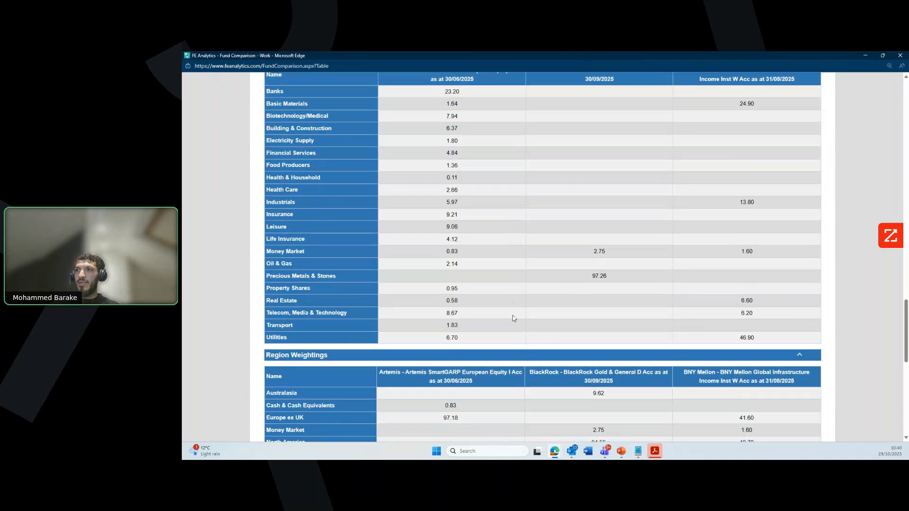
pyautogui.scroll(-3, 513, 315)
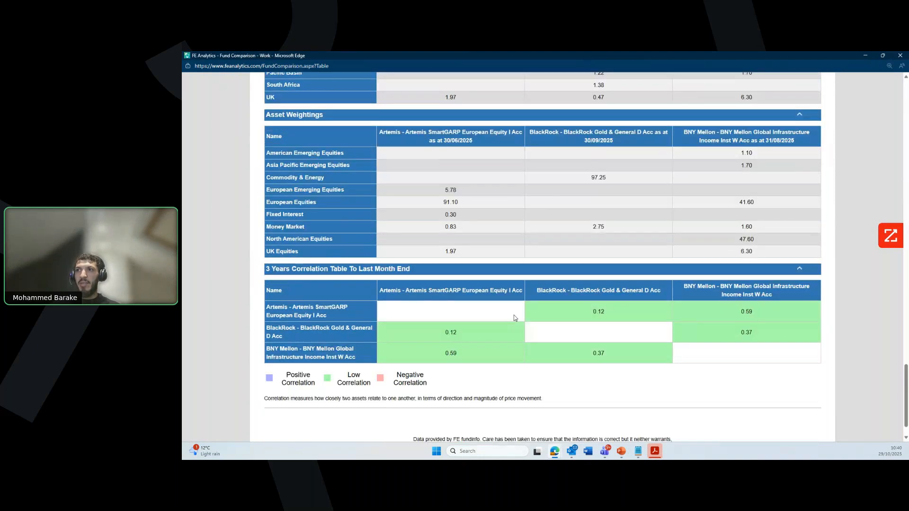
pyautogui.click(901, 56)
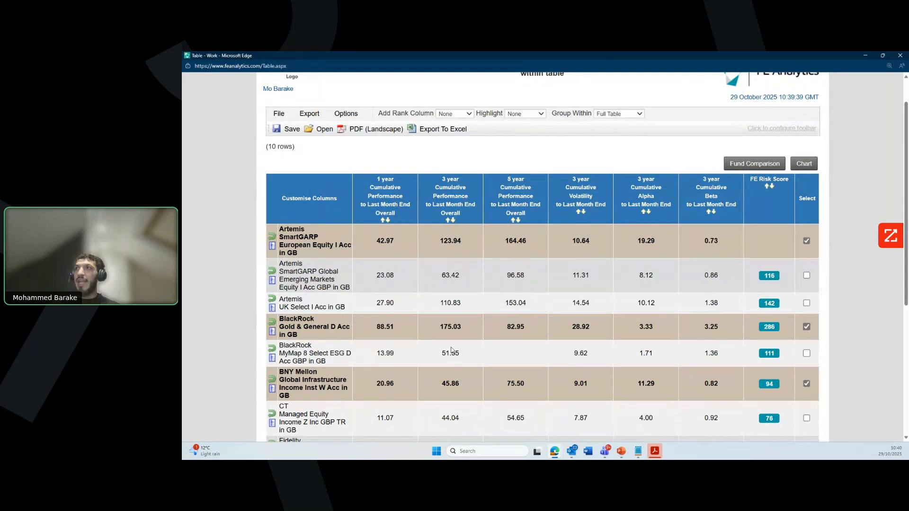
pyautogui.click(900, 56)
# Step: Scroll up to Active List Pro and switch to the Instruments search
pyautogui.scroll(2, 337, 340)
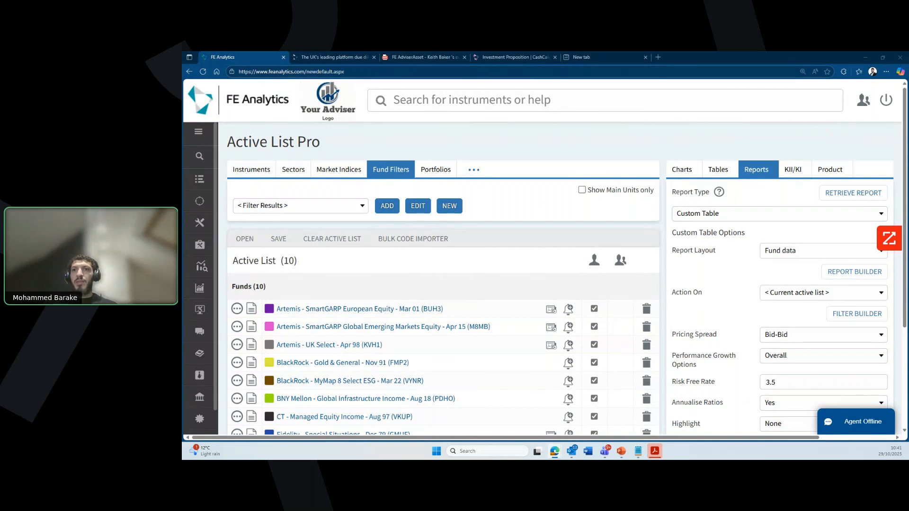
pyautogui.click(253, 172)
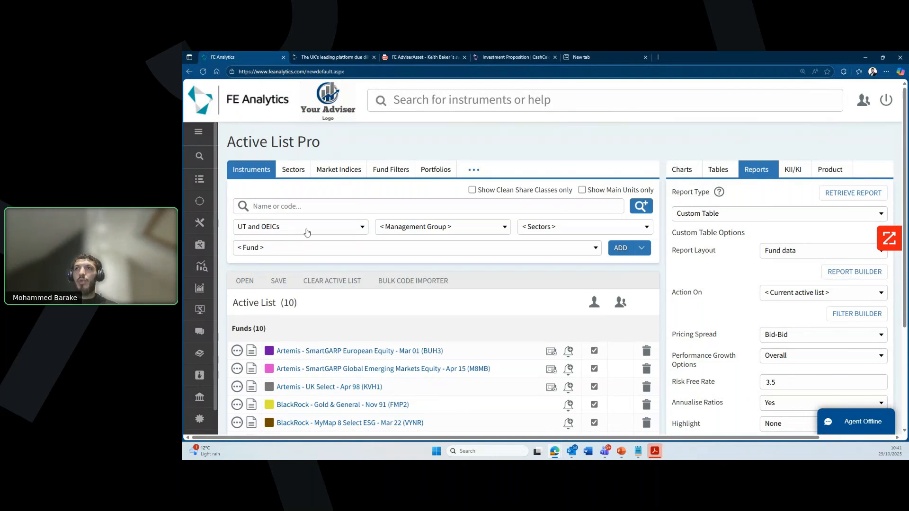
# Step: Switch to sector search in the UK MPS universe and clear the active list
pyautogui.click(291, 169)
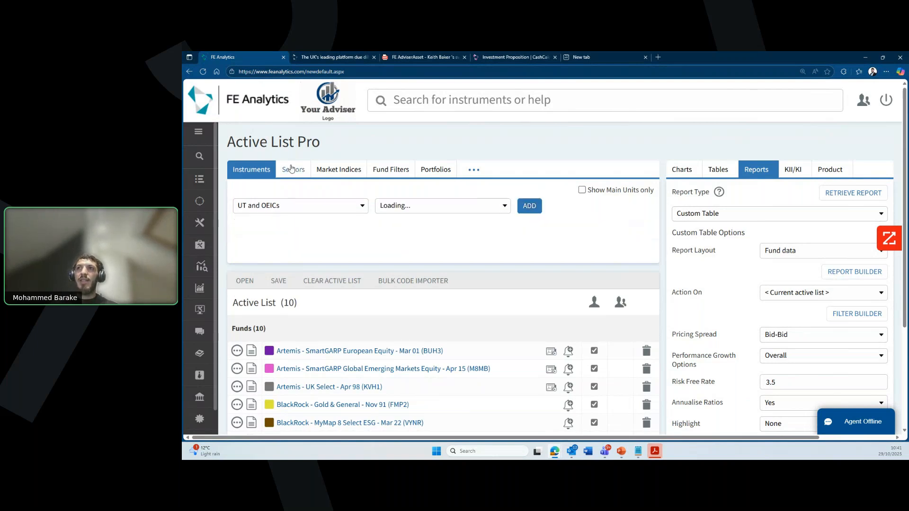
pyautogui.click(307, 206)
pyautogui.scroll(-10, 304, 332)
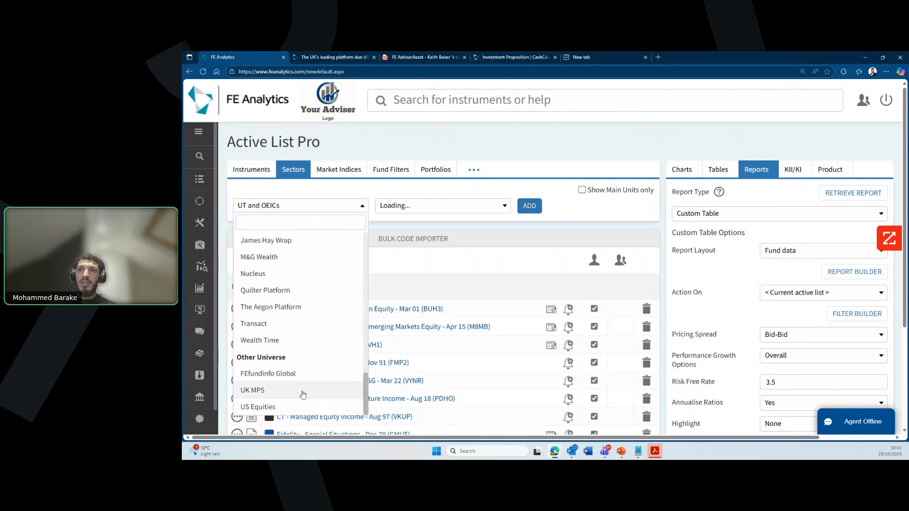
pyautogui.click(302, 391)
pyautogui.click(308, 245)
pyautogui.click(570, 284)
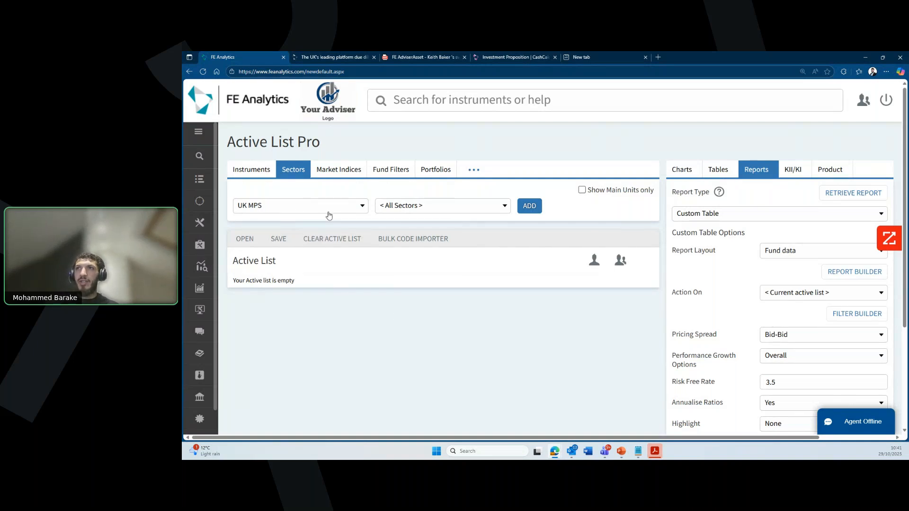
# Step: Add the UK MPS 65%-85% Growth - Jan 04 sector and open its factsheet
pyautogui.click(427, 212)
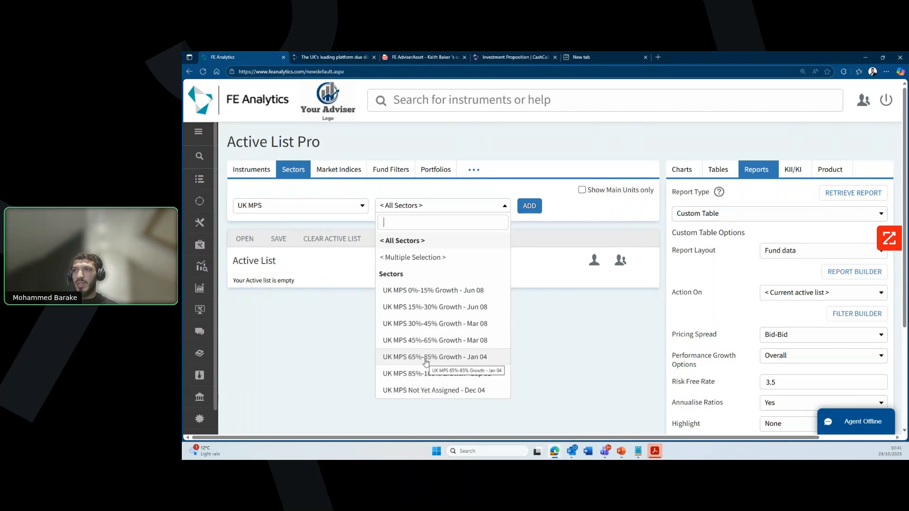
pyautogui.click(425, 358)
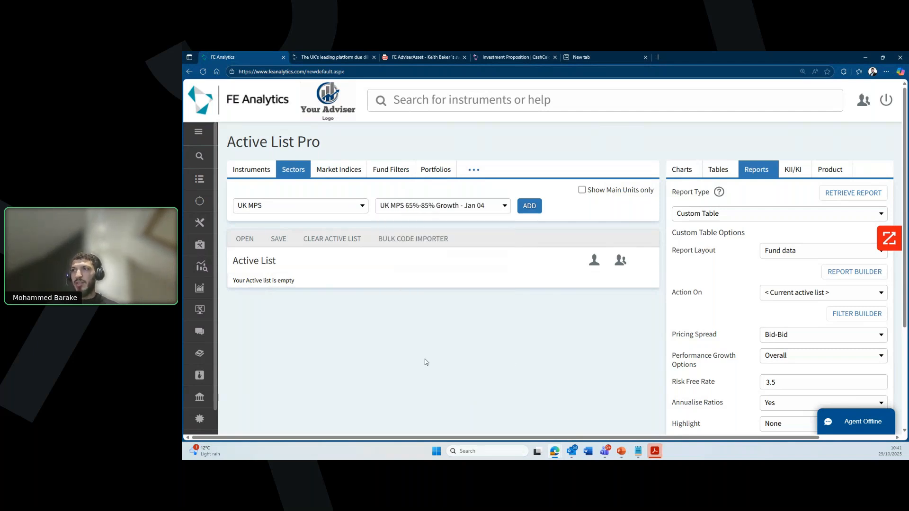
pyautogui.click(530, 205)
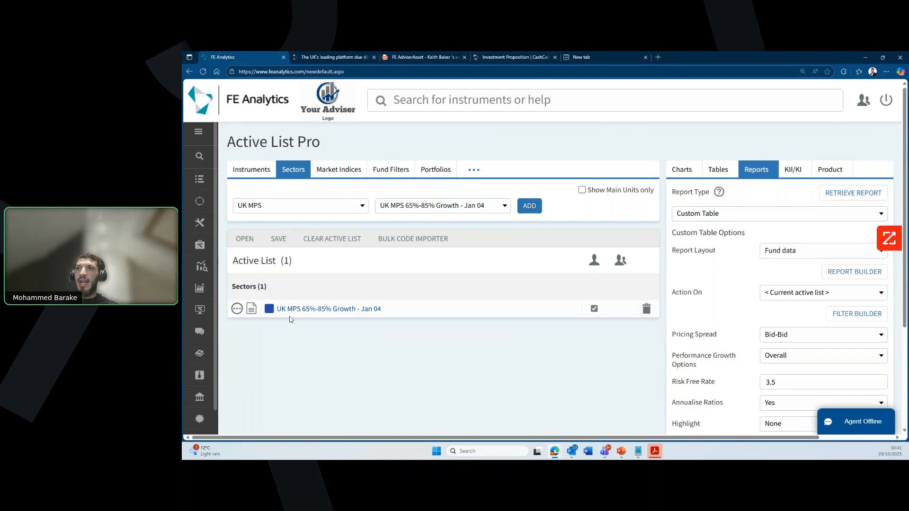
pyautogui.click(251, 309)
# Step: Maximize the sector factsheet and show top and bottom performers over 3 and 5 years
pyautogui.click(544, 134)
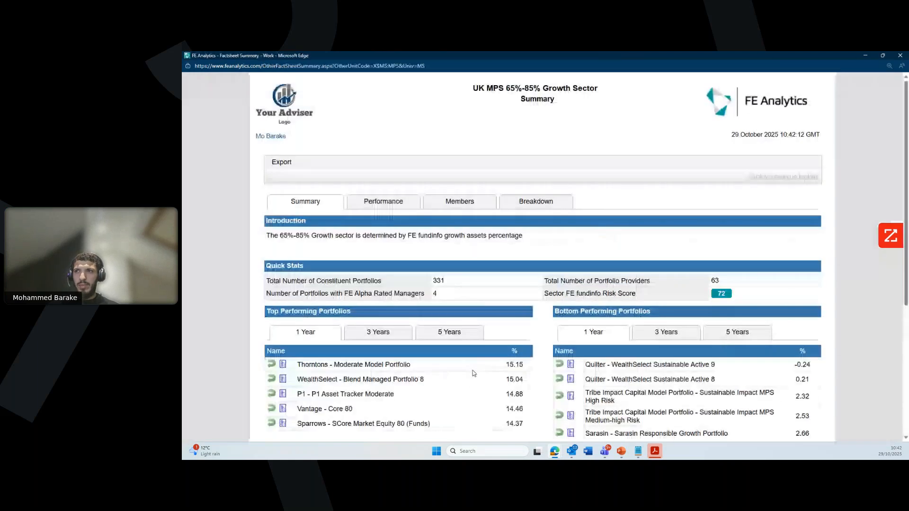
pyautogui.scroll(-1, 534, 339)
pyautogui.scroll(-1, 535, 338)
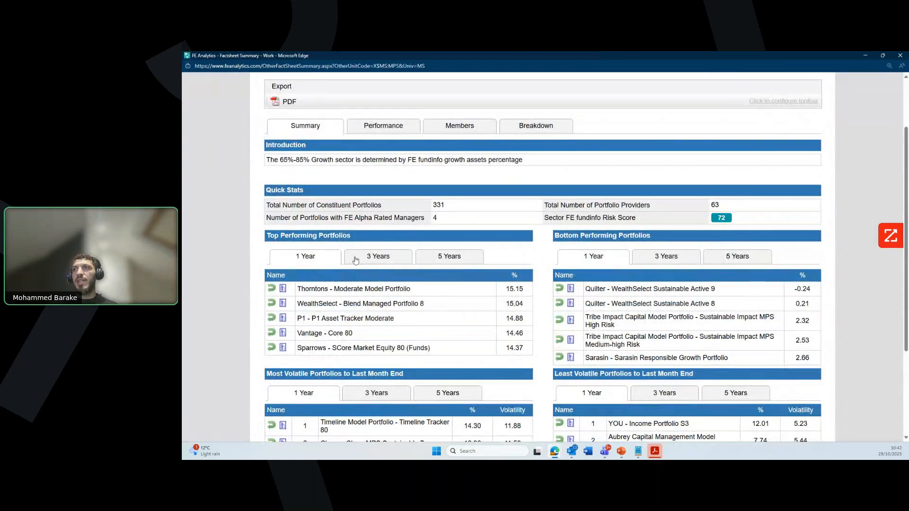
pyautogui.click(372, 260)
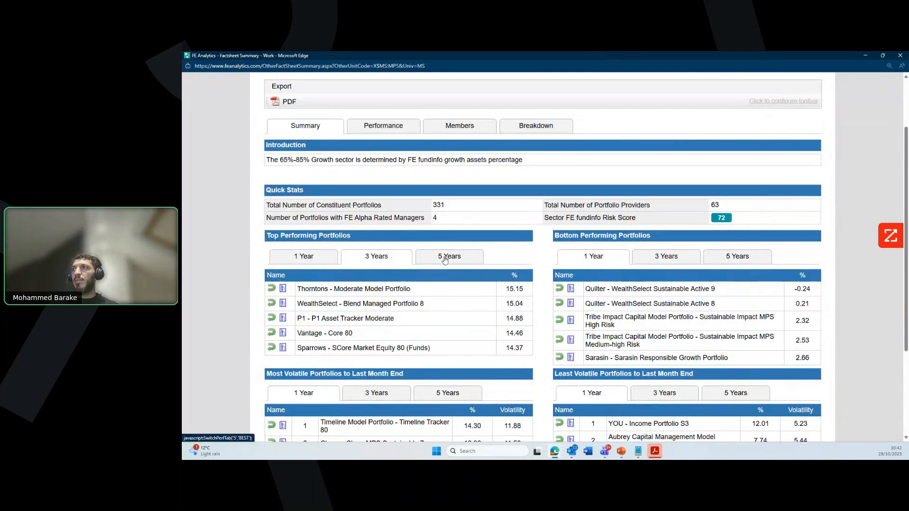
pyautogui.click(444, 259)
pyautogui.click(653, 263)
pyautogui.click(740, 264)
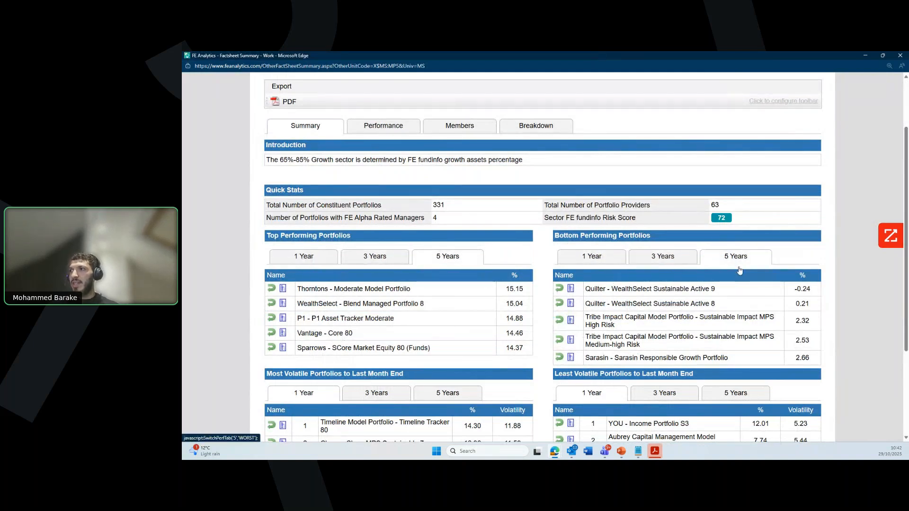
pyautogui.scroll(-3, 549, 350)
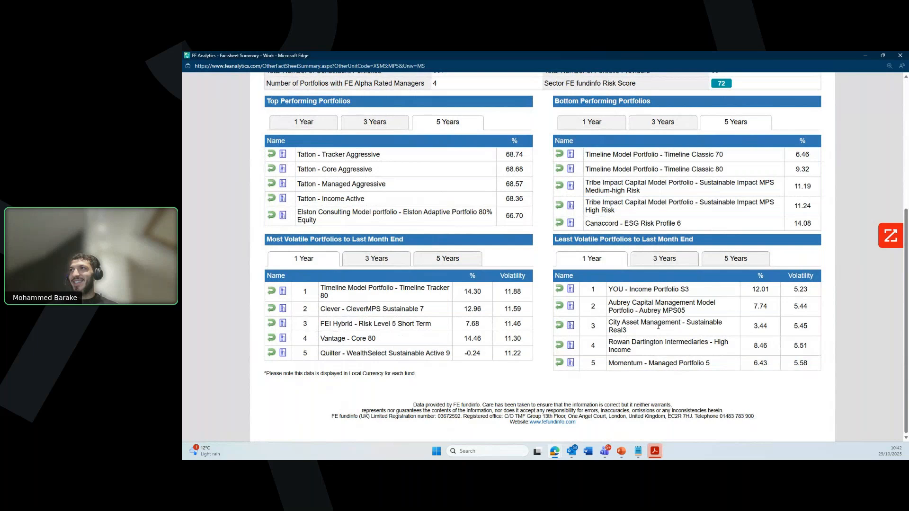
pyautogui.scroll(4, 566, 361)
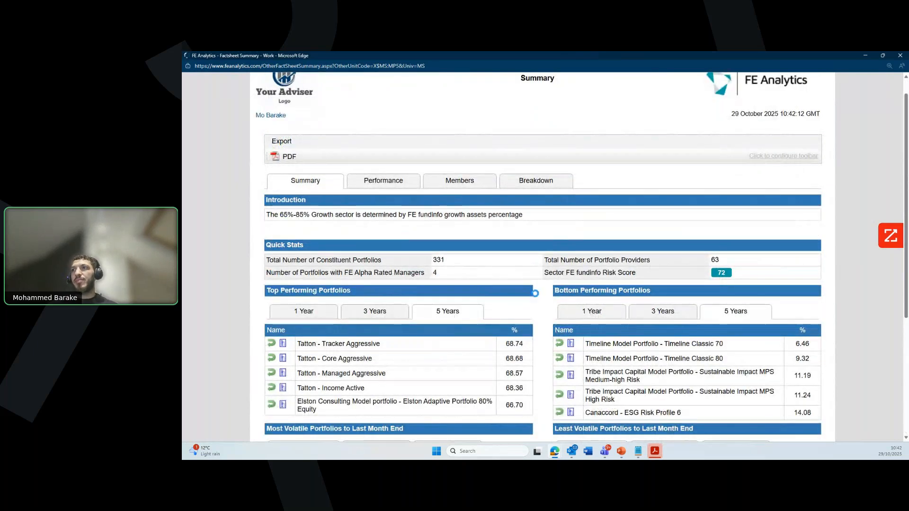
pyautogui.scroll(-1, 547, 330)
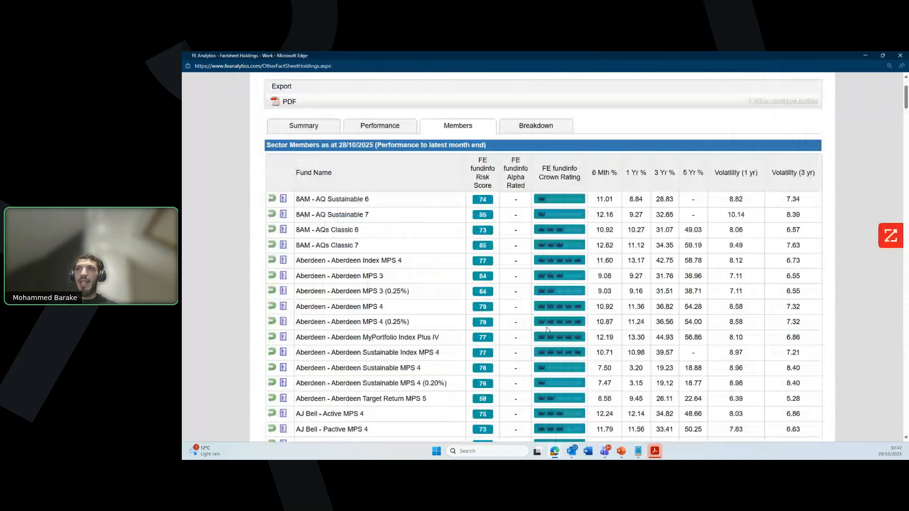
# Step: Add Aberdeen MyPortfolio Index Plus IV to the active list and minimize its factsheet popup
pyautogui.scroll(-2, 547, 330)
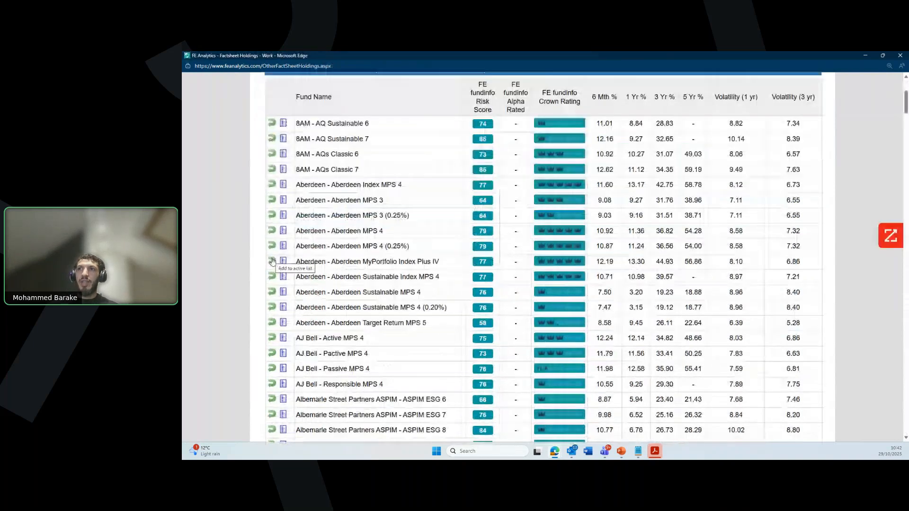
pyautogui.click(272, 261)
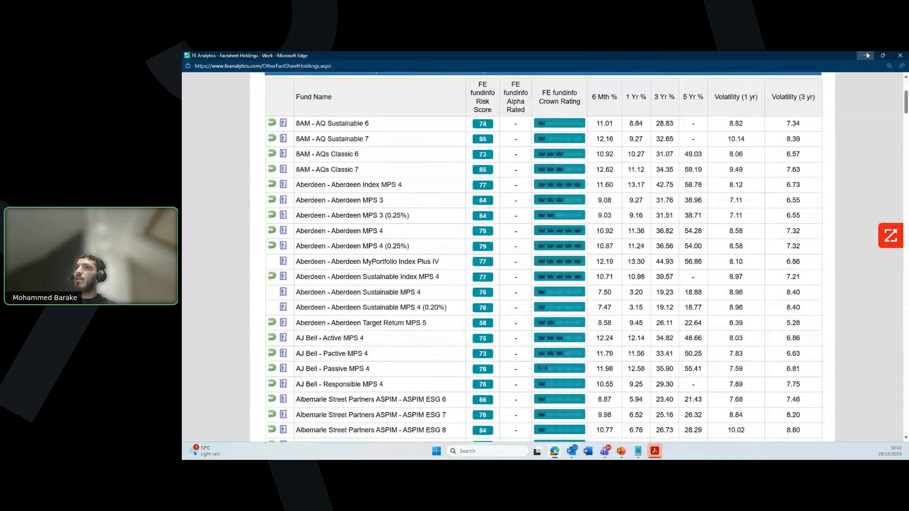
pyautogui.click(866, 55)
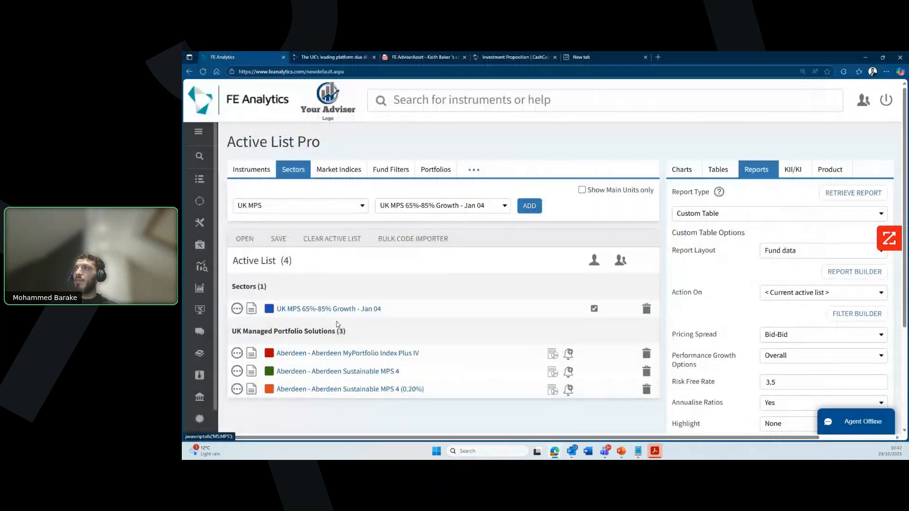
# Step: Try generating a performance line chart from Charts, then cancel the loading chart
pyautogui.click(681, 170)
pyautogui.scroll(-2, 767, 278)
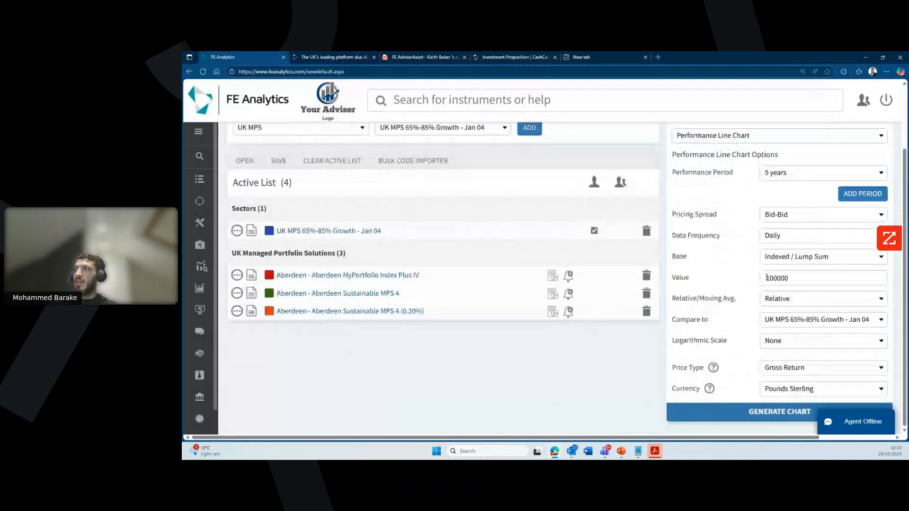
pyautogui.click(756, 416)
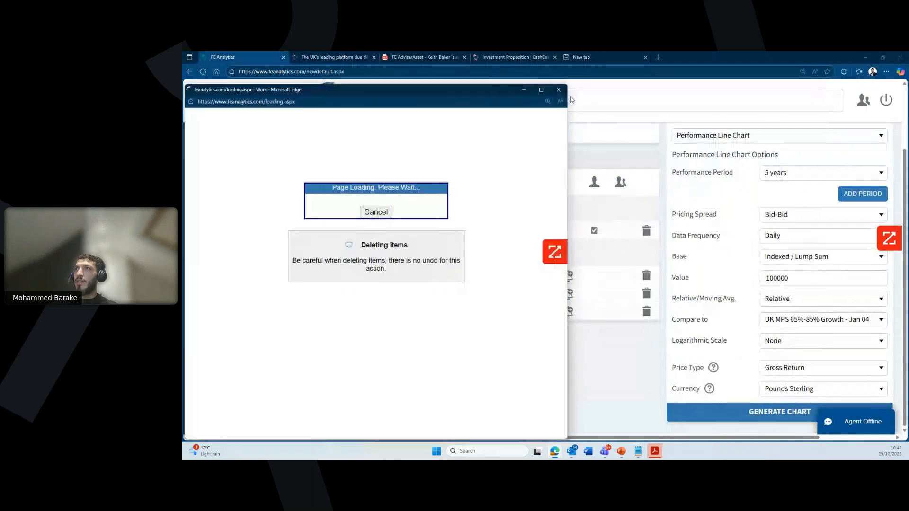
pyautogui.click(559, 90)
# Step: Remove the UK MPS 65%-85% Growth sector and open the Aberdeen Sustainable MPS 4 factsheet
pyautogui.click(647, 231)
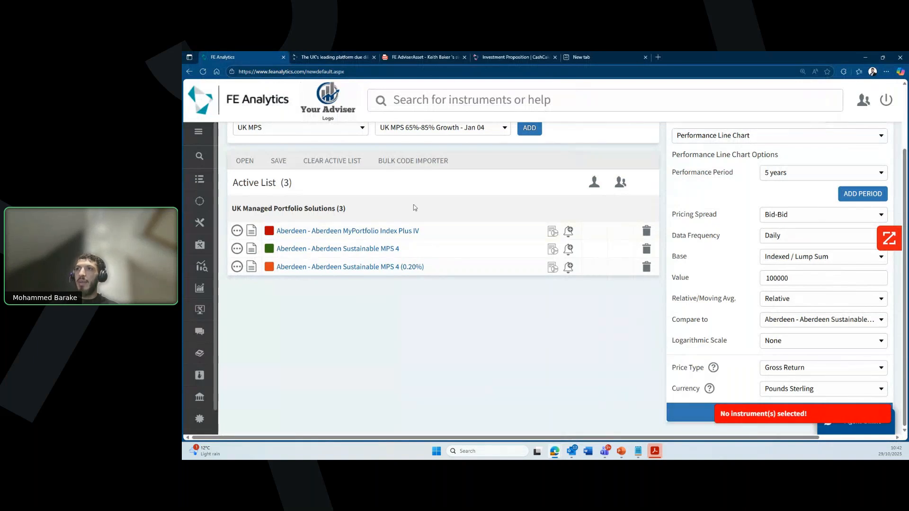
pyautogui.moveTo(210, 262)
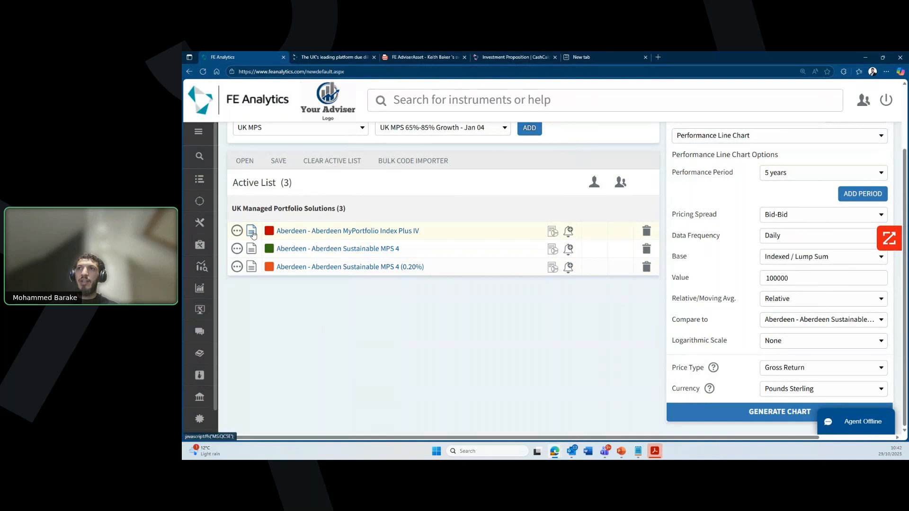
pyautogui.click(252, 247)
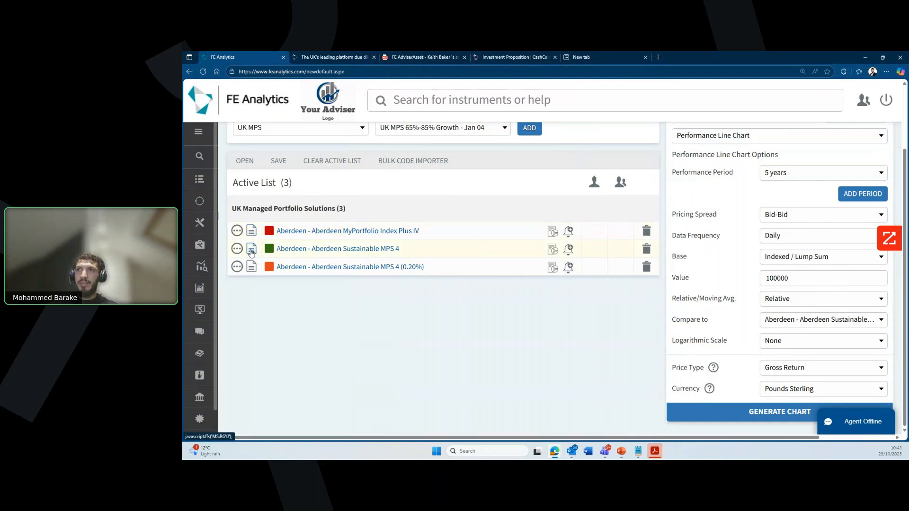
# Step: Review Aberdeen Sustainable MPS 4 full screen: 23.97% five-year return versus the sector's 47.70%, then close it
pyautogui.click(546, 131)
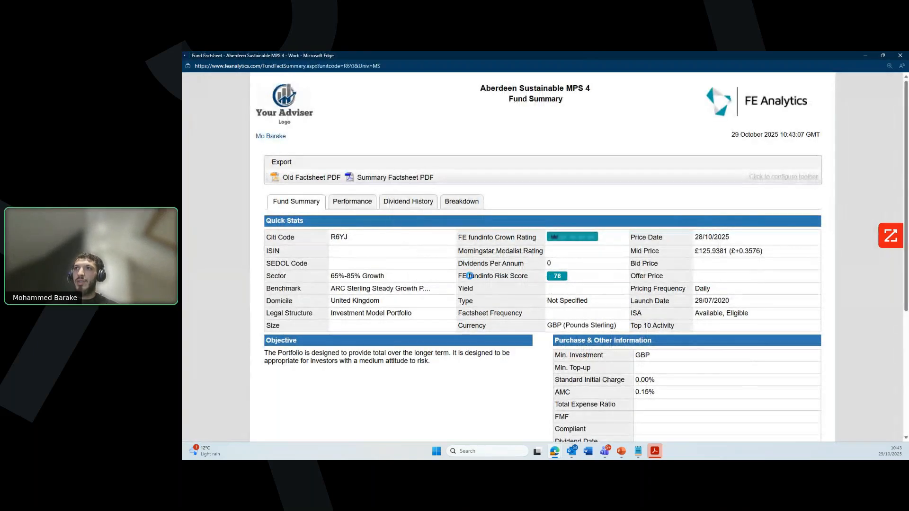
pyautogui.scroll(-2, 487, 319)
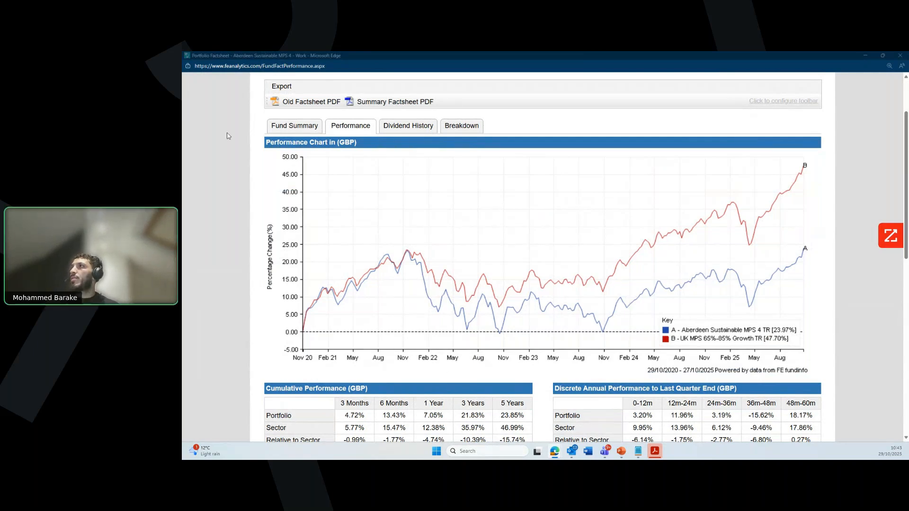
pyautogui.click(865, 55)
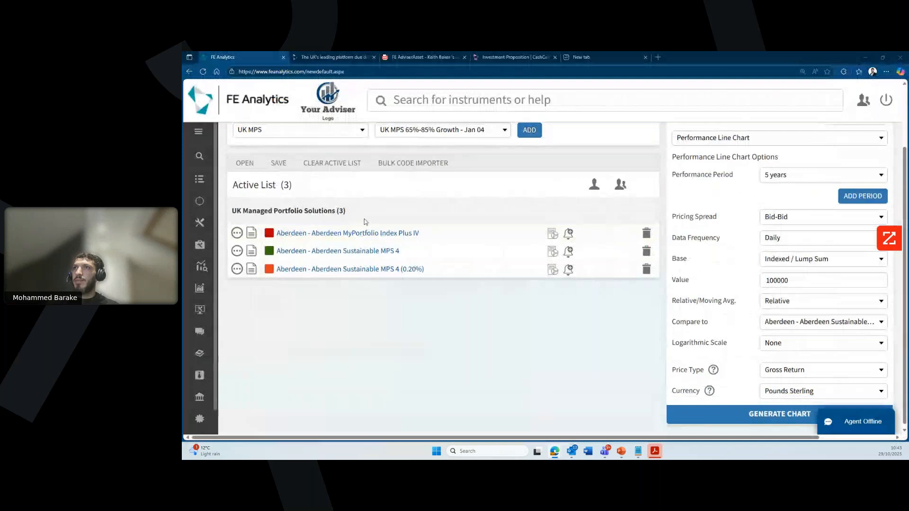
# Step: Delete the old Active List fund and pick instruments from UT and OEICs, 7IM Investment Funds
pyautogui.click(646, 309)
pyautogui.click(646, 309)
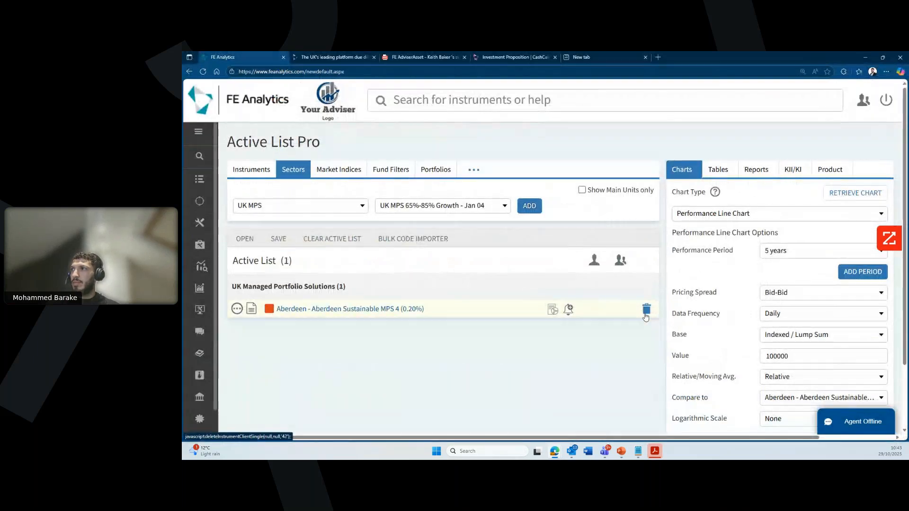
pyautogui.click(646, 308)
pyautogui.click(251, 169)
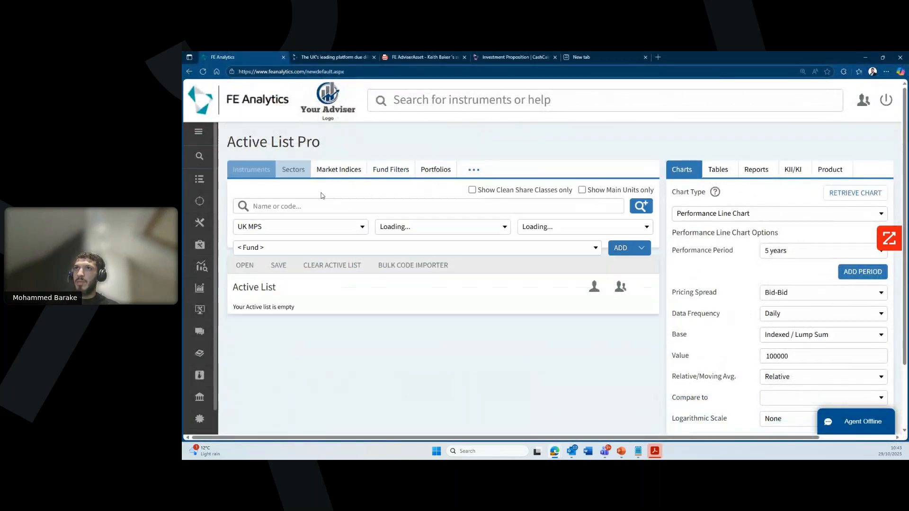
pyautogui.click(308, 232)
pyautogui.scroll(-5, 306, 369)
pyautogui.click(296, 358)
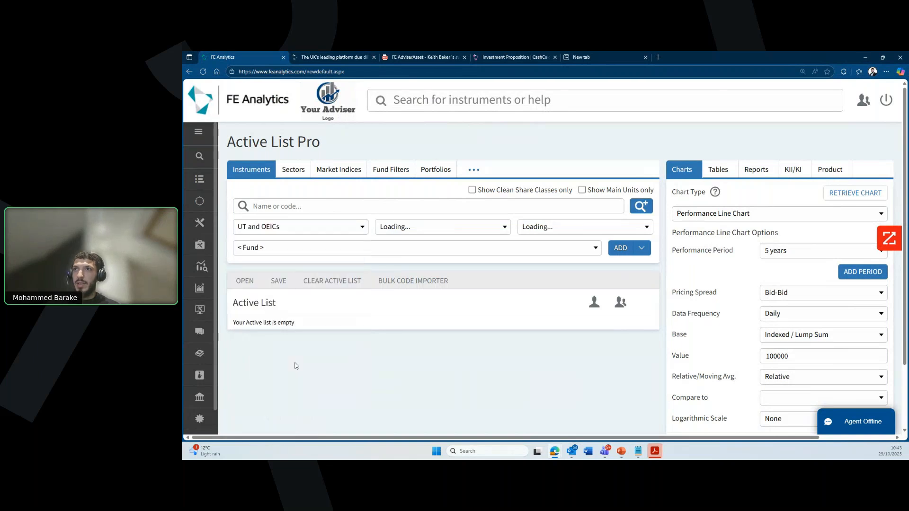
pyautogui.click(473, 230)
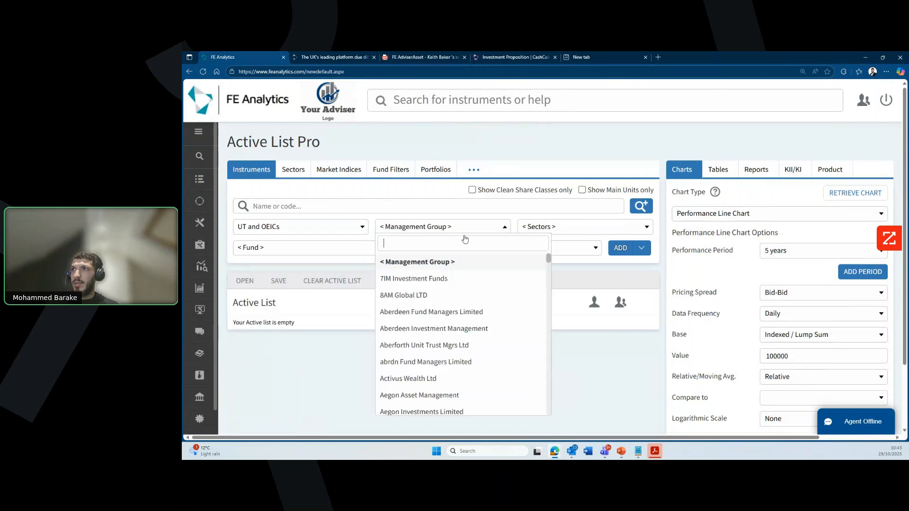
pyautogui.click(433, 262)
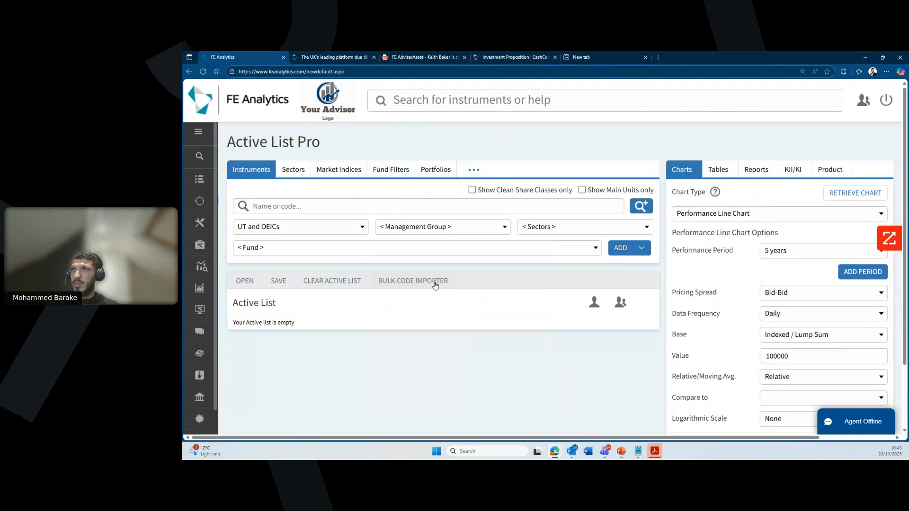
pyautogui.click(440, 226)
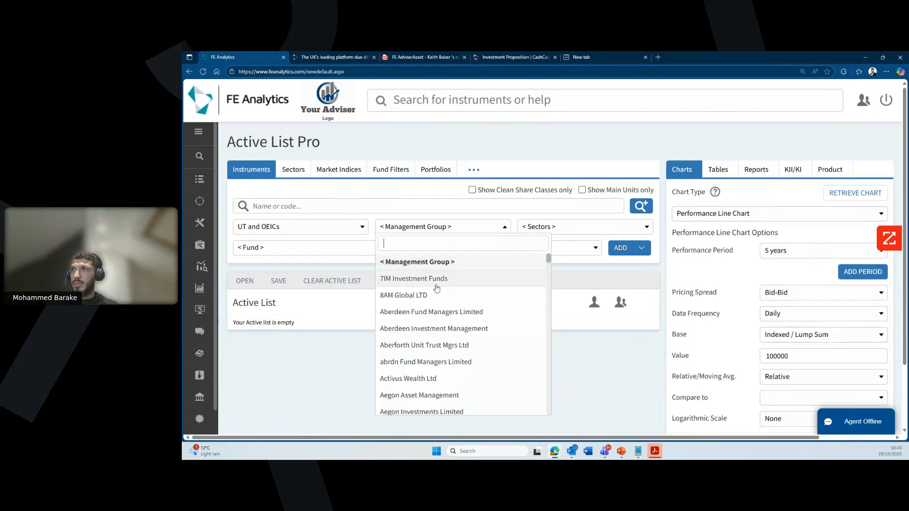
pyautogui.click(437, 287)
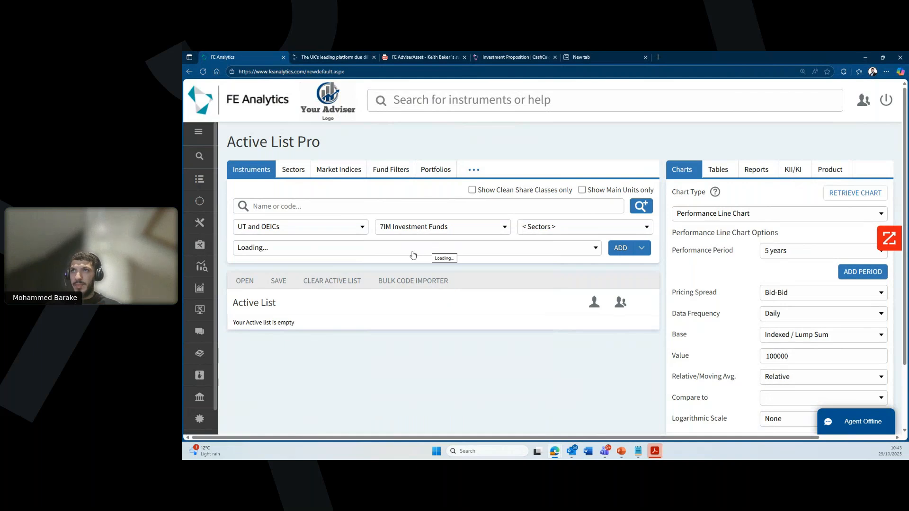
pyautogui.click(413, 255)
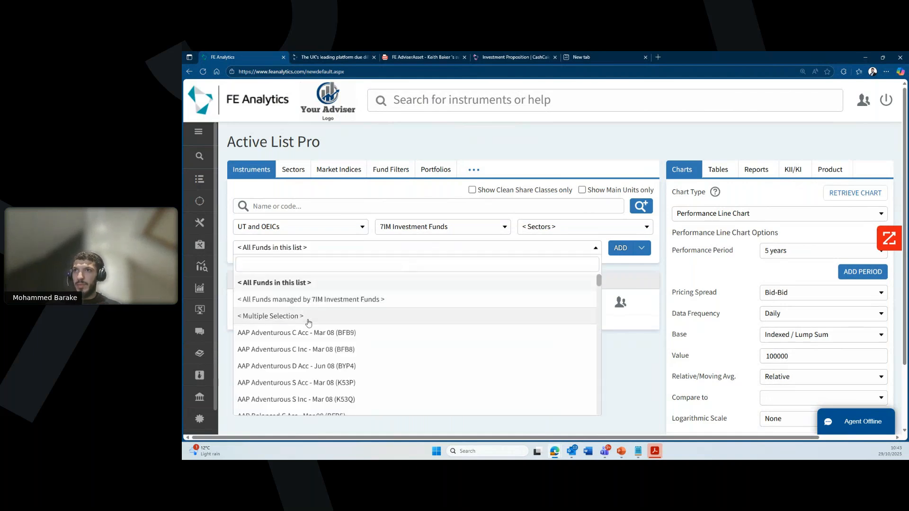
pyautogui.scroll(-1, 325, 327)
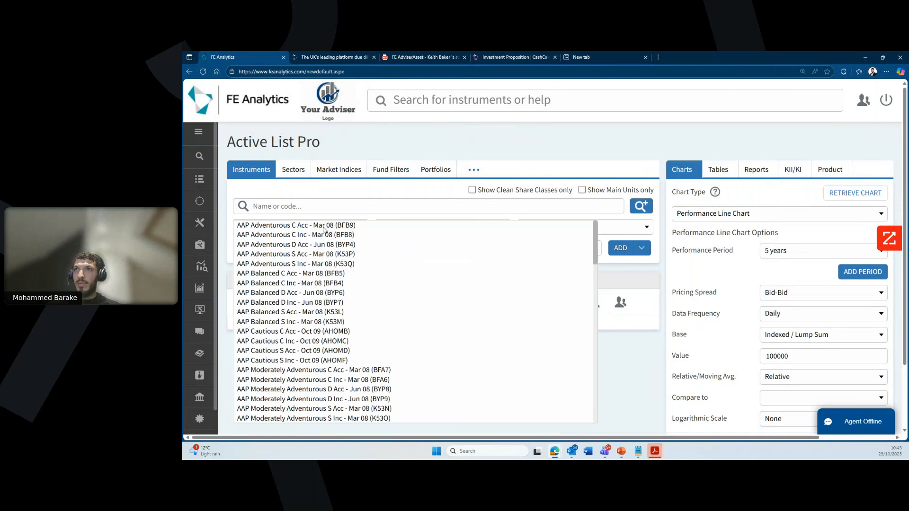
# Step: Add 19 7IM AAP Adventurous, Balanced, Cautious and Moderately Adventurous share classes to the Active List
pyautogui.keyDown('ctrl'); pyautogui.click(323, 227); pyautogui.keyUp('ctrl')
pyautogui.keyDown('ctrl'); pyautogui.click(319, 245); pyautogui.keyUp('ctrl')
pyautogui.keyDown('ctrl'); pyautogui.click(315, 254); pyautogui.keyUp('ctrl')
pyautogui.keyDown('ctrl'); pyautogui.click(313, 264); pyautogui.keyUp('ctrl')
pyautogui.keyDown('ctrl'); pyautogui.click(310, 273); pyautogui.keyUp('ctrl')
pyautogui.keyDown('ctrl'); pyautogui.click(308, 283); pyautogui.keyUp('ctrl')
pyautogui.keyDown('ctrl'); pyautogui.click(304, 293); pyautogui.keyUp('ctrl')
pyautogui.keyDown('ctrl'); pyautogui.click(302, 303); pyautogui.keyUp('ctrl')
pyautogui.keyDown('ctrl'); pyautogui.click(300, 313); pyautogui.keyUp('ctrl')
pyautogui.keyDown('ctrl'); pyautogui.click(297, 322); pyautogui.keyUp('ctrl')
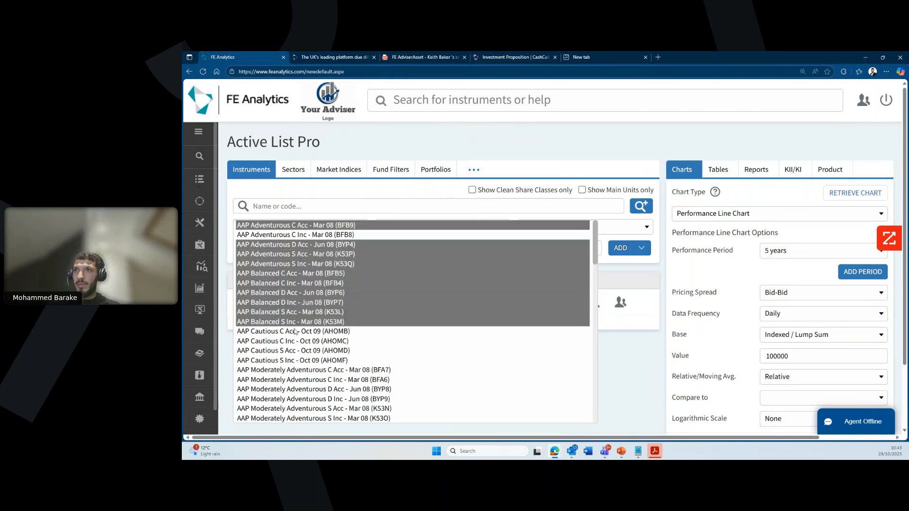
pyautogui.keyDown('ctrl'); pyautogui.click(294, 331); pyautogui.keyUp('ctrl')
pyautogui.keyDown('ctrl'); pyautogui.click(293, 341); pyautogui.keyUp('ctrl')
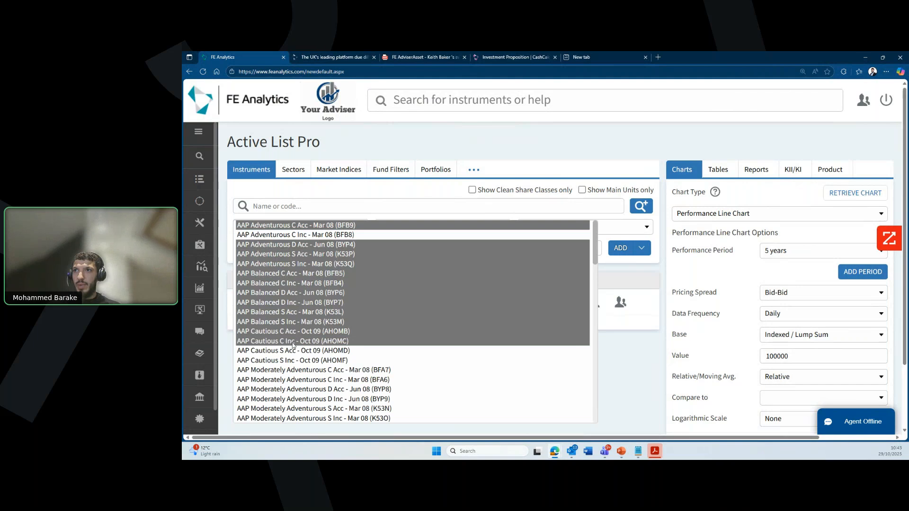
pyautogui.keyDown('ctrl'); pyautogui.click(292, 350); pyautogui.keyUp('ctrl')
pyautogui.keyDown('ctrl'); pyautogui.click(292, 360); pyautogui.keyUp('ctrl')
pyautogui.keyDown('ctrl'); pyautogui.click(295, 370); pyautogui.keyUp('ctrl')
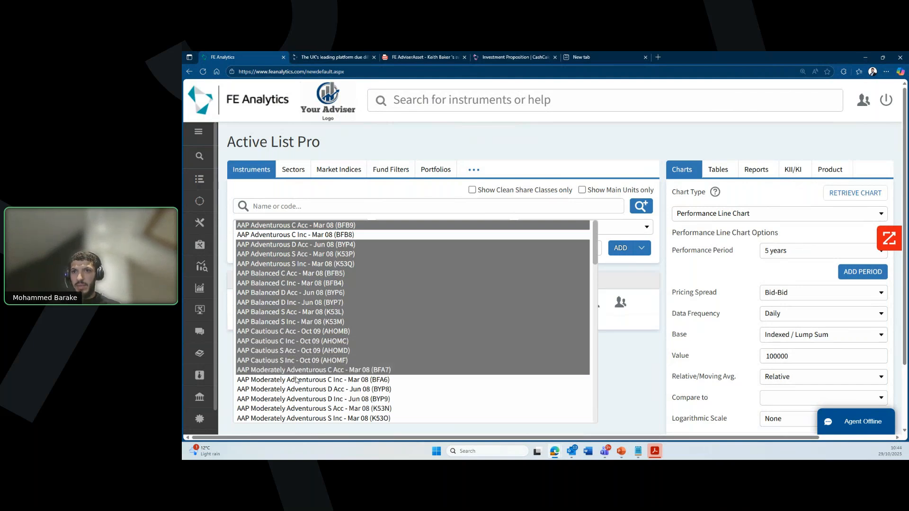
pyautogui.keyDown('ctrl'); pyautogui.click(298, 381); pyautogui.keyUp('ctrl')
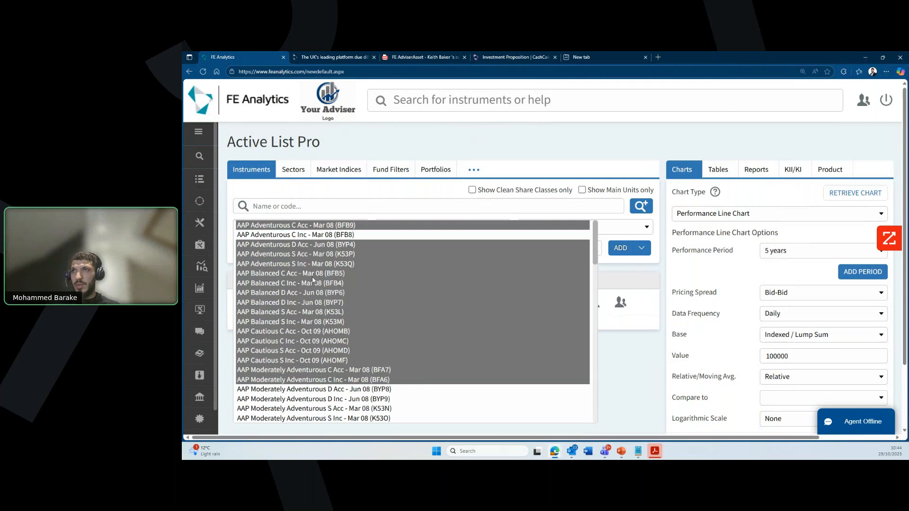
pyautogui.keyDown('ctrl'); pyautogui.click(322, 389); pyautogui.keyUp('ctrl')
pyautogui.keyDown('ctrl'); pyautogui.click(323, 399); pyautogui.keyUp('ctrl')
pyautogui.keyDown('ctrl'); pyautogui.click(324, 406); pyautogui.keyUp('ctrl')
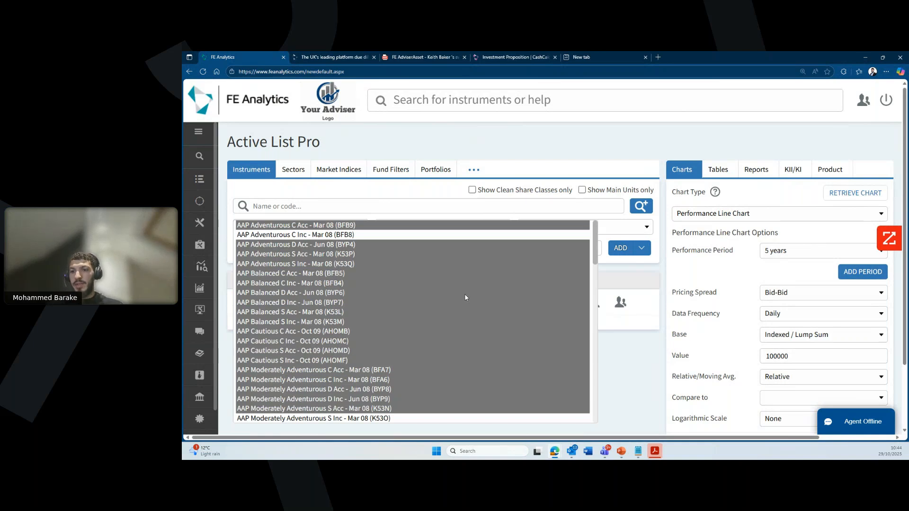
pyautogui.press('Return')
pyautogui.scroll(-5, 435, 347)
pyautogui.scroll(5, 440, 356)
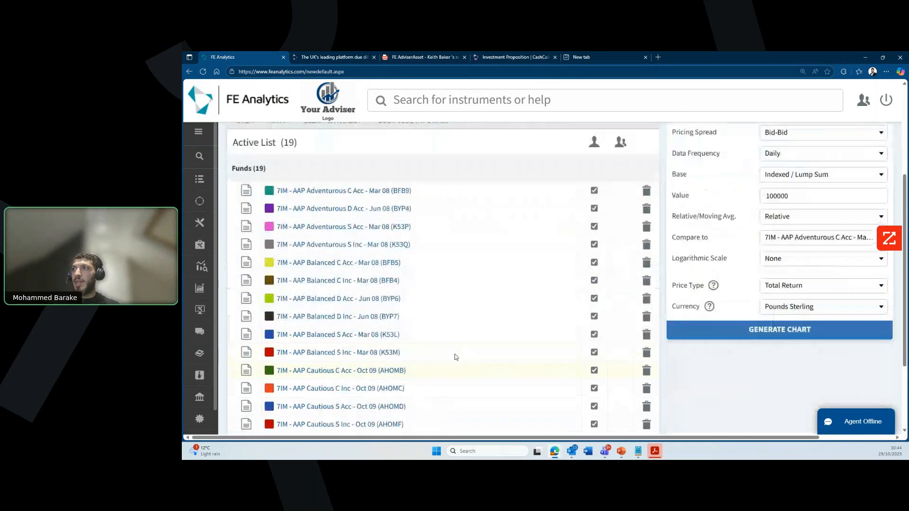
# Step: Attempt a performance chart of all listed funds, which hits the 12-instrument limit
pyautogui.scroll(-3, 758, 331)
pyautogui.click(770, 380)
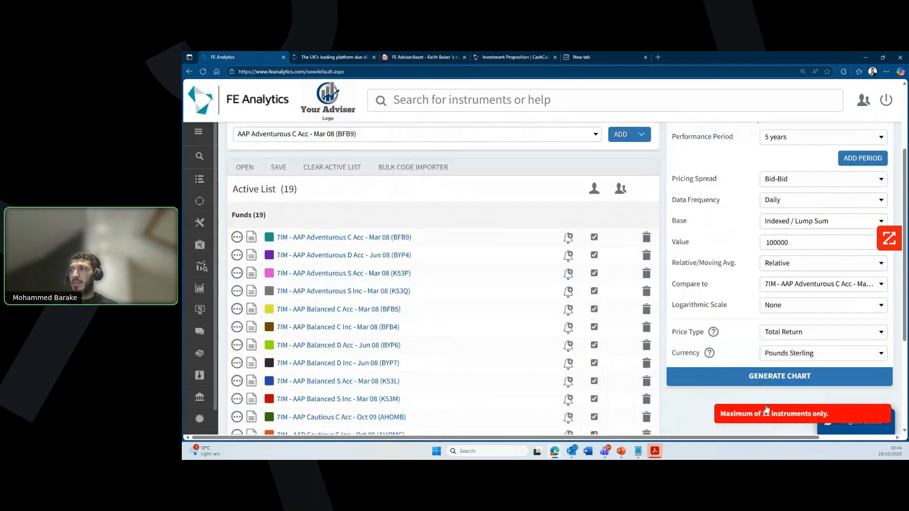
pyautogui.scroll(3, 763, 396)
# Step: Generate a Custom Table report of Total Return in Pounds Sterling for the 19 funds
pyautogui.click(758, 170)
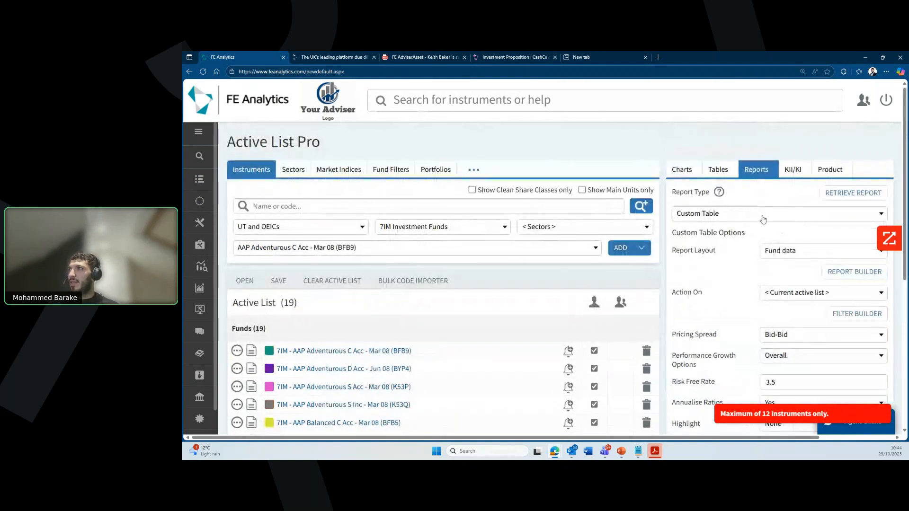
pyautogui.scroll(-5, 770, 396)
pyautogui.click(805, 331)
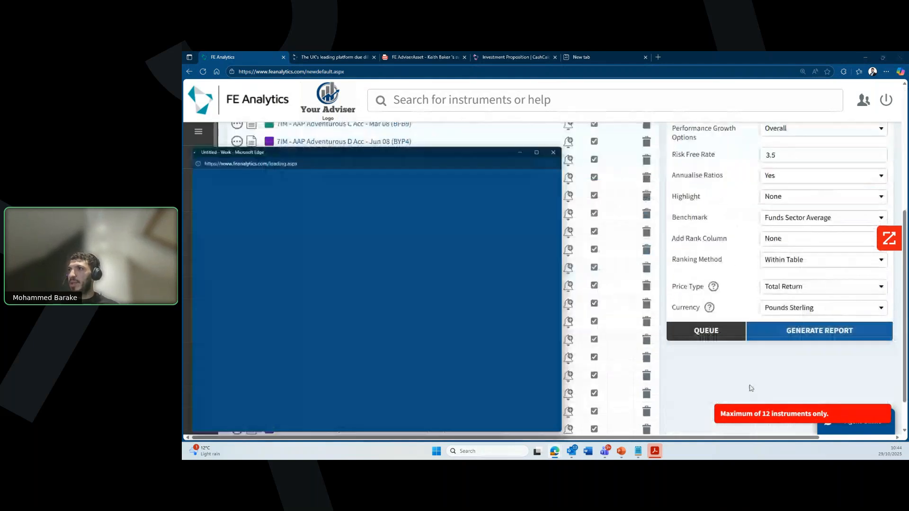
pyautogui.moveTo(414, 149); pyautogui.dragTo(652, 121)
pyautogui.scroll(-1, 372, 309)
pyautogui.scroll(2, 372, 309)
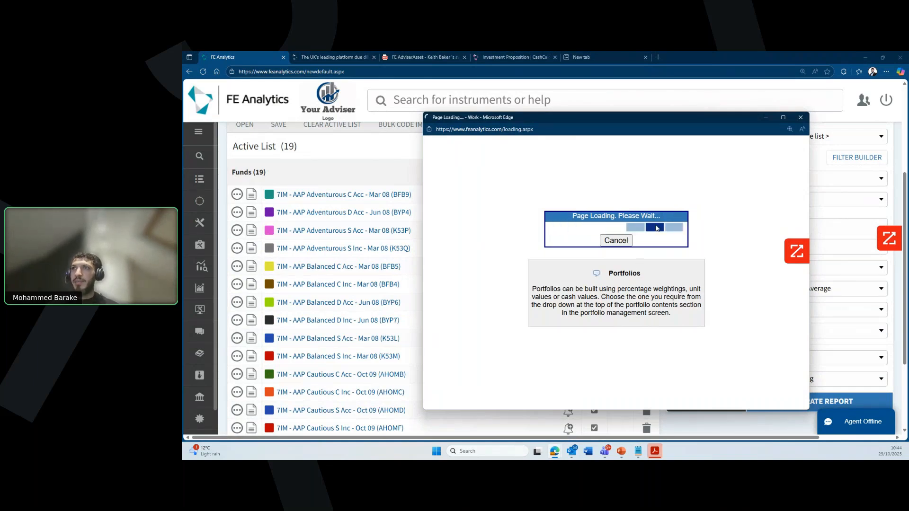
pyautogui.moveTo(663, 117); pyautogui.dragTo(540, 153)
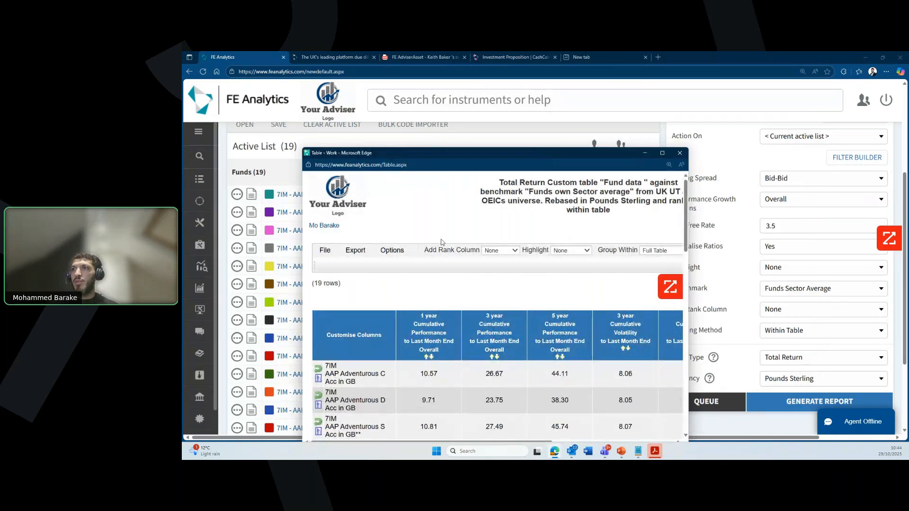
# Step: Scroll through the 19 7IM fund rows in the maximised custom table, then close it
pyautogui.click(662, 153)
pyautogui.scroll(-7, 532, 314)
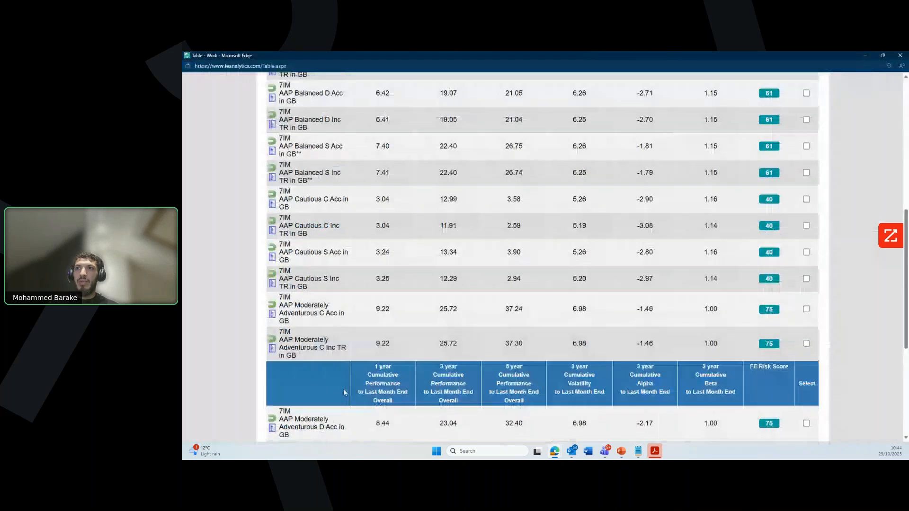
pyautogui.scroll(-3, 343, 388)
pyautogui.scroll(10, 327, 299)
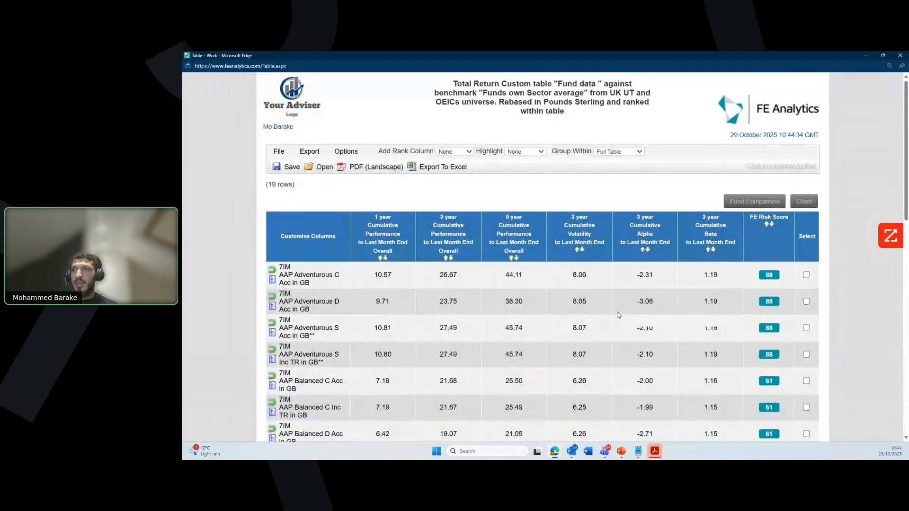
pyautogui.scroll(-1, 617, 315)
pyautogui.scroll(-1, 609, 327)
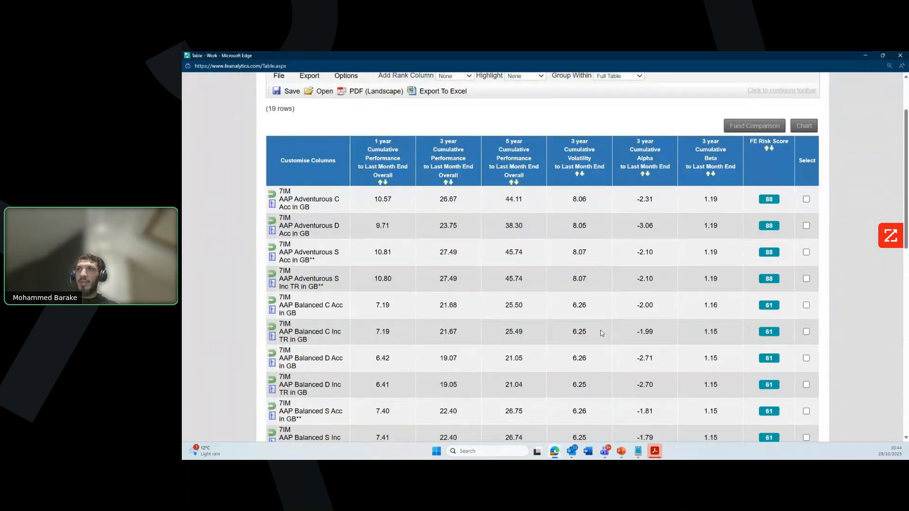
pyautogui.scroll(2, 889, 140)
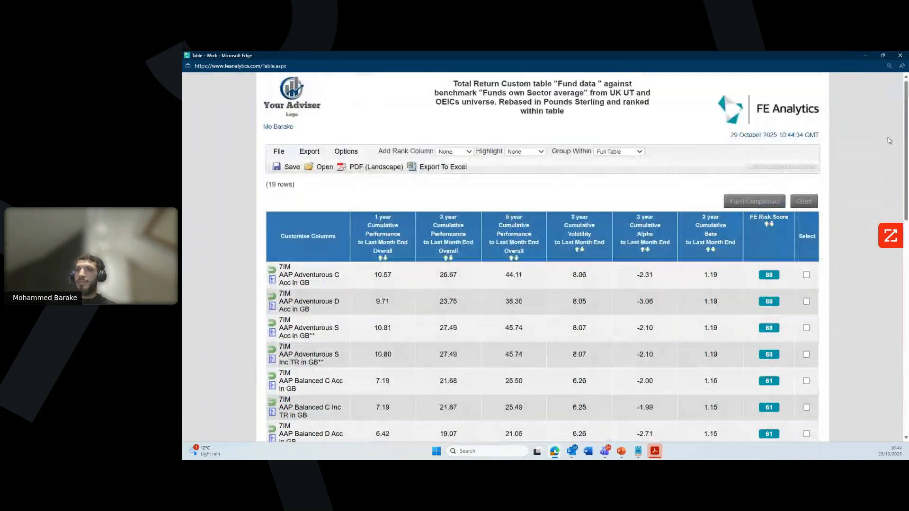
pyautogui.click(899, 55)
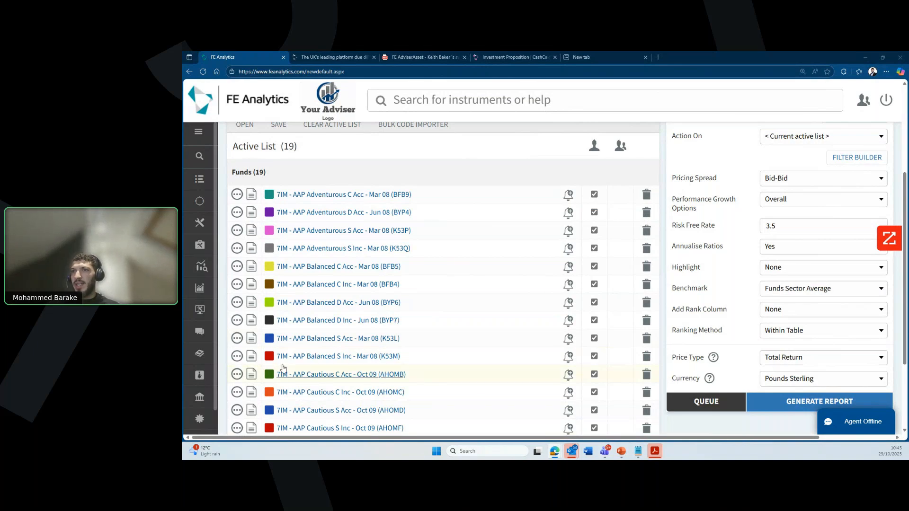
# Step: Present slide 7, 'Thank you for attending!', of the Demo Day deck full screen
pyautogui.click(621, 451)
pyautogui.scroll(-3, 254, 395)
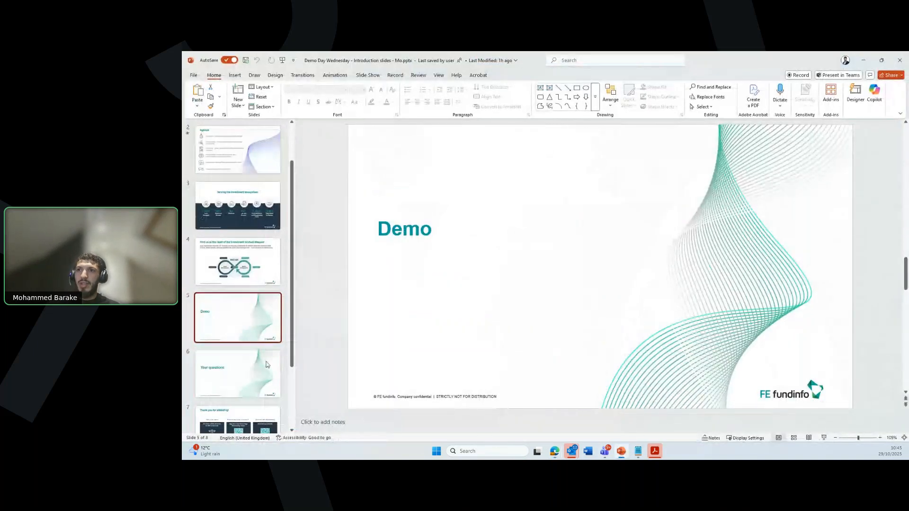
pyautogui.click(254, 396)
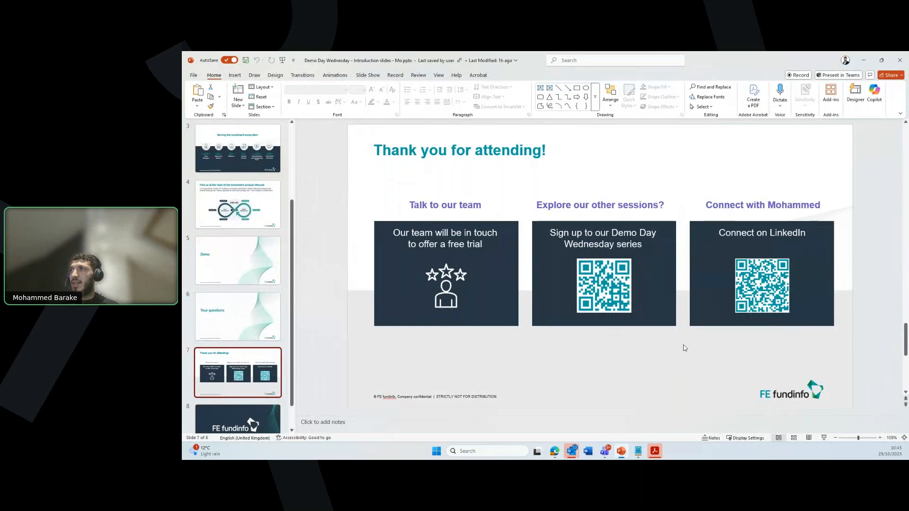
pyautogui.click(824, 437)
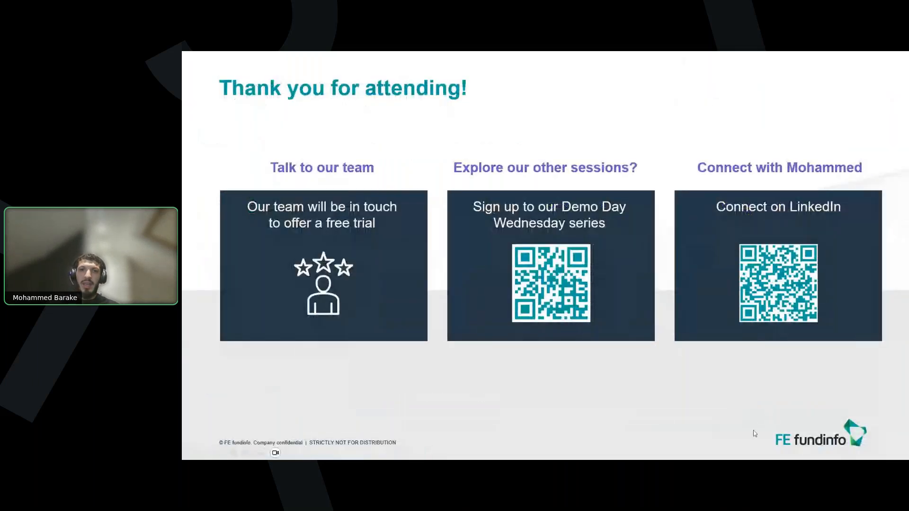